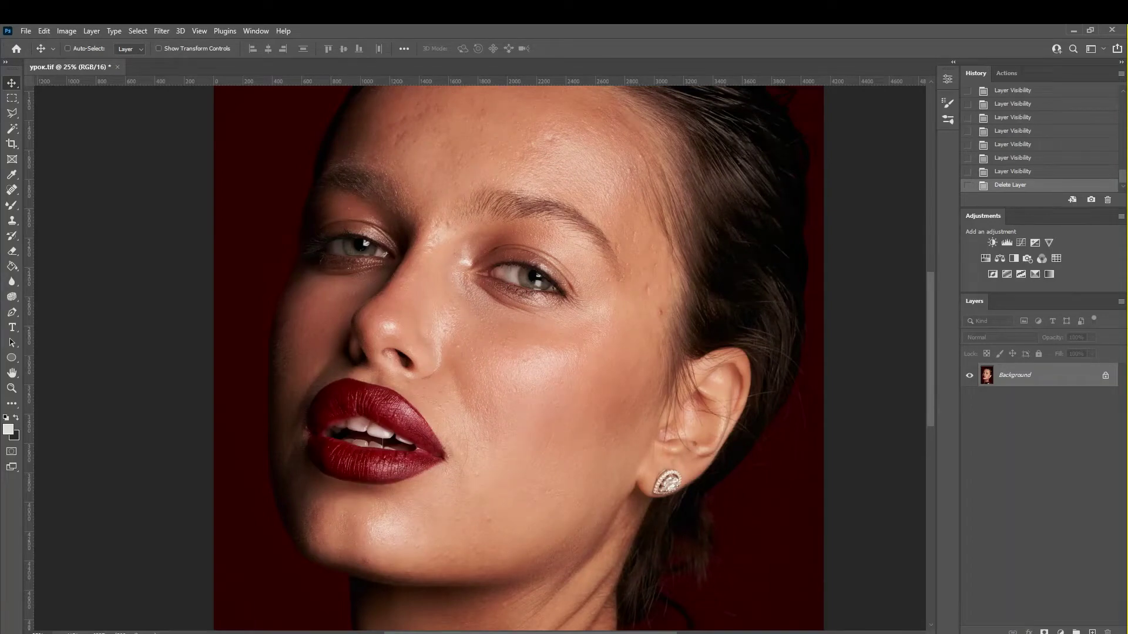
Step: Pan and zoom the view in close on the red lips
mouse_move(514, 412)
mouse_down()
mouse_move(595, 301)
mouse_move(584, 384)
mouse_up()
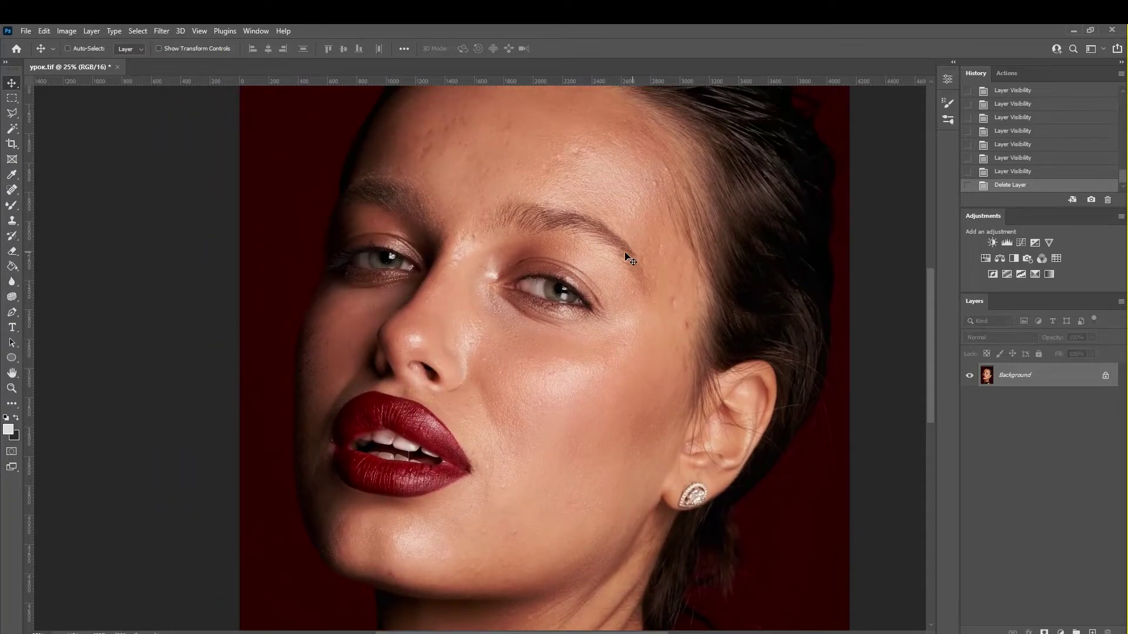
drag(360, 573, 488, 297)
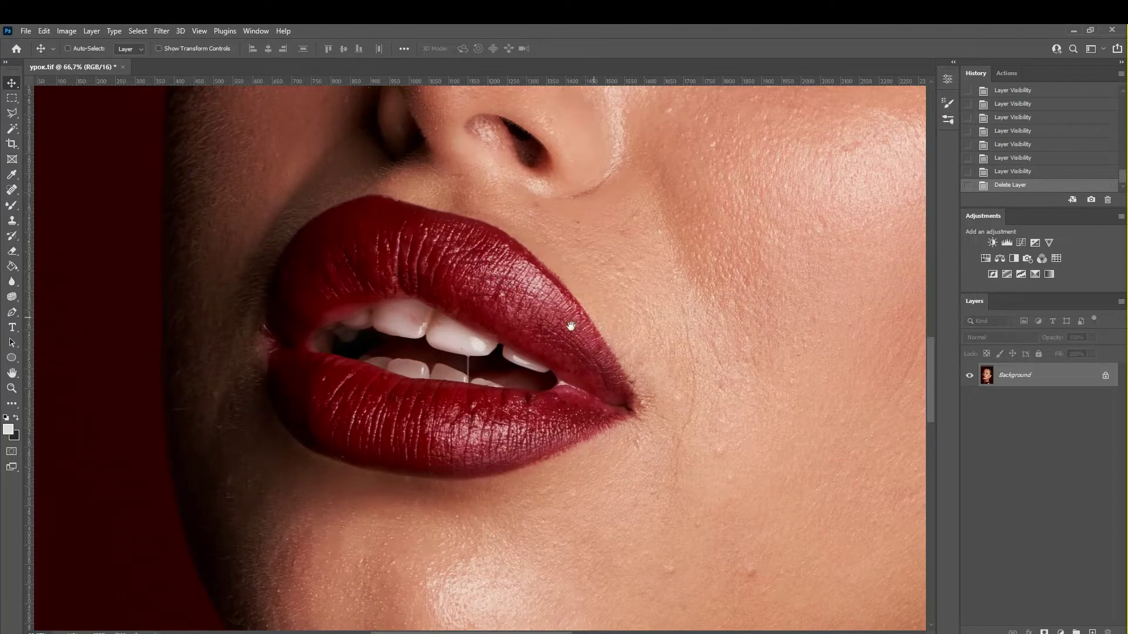
scroll(574, 323, right, 2)
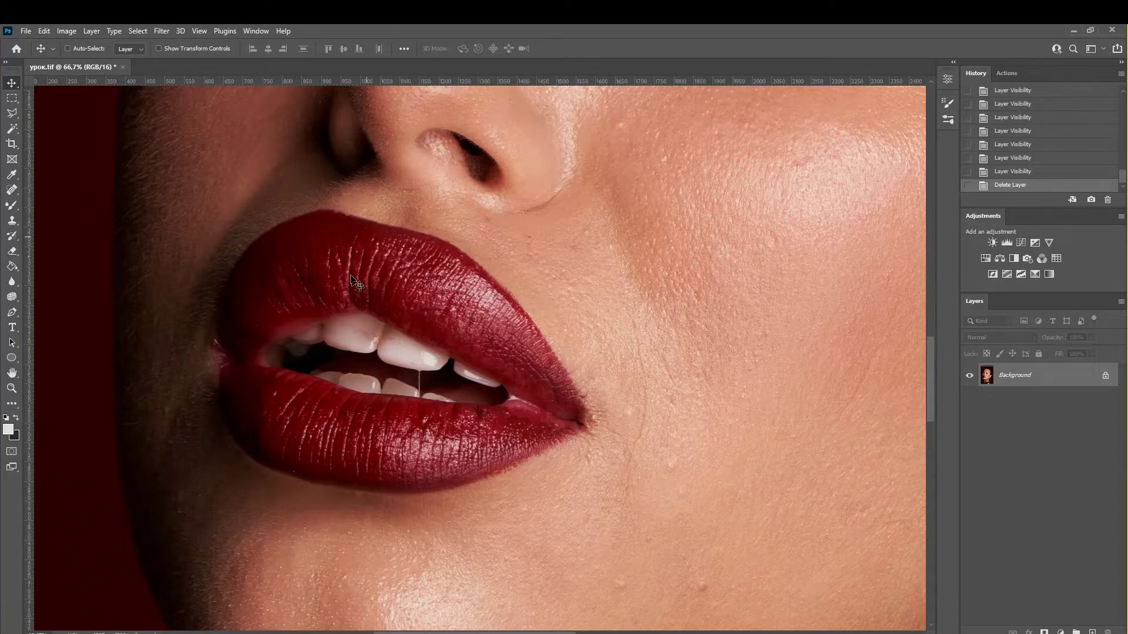
drag(405, 306, 440, 320)
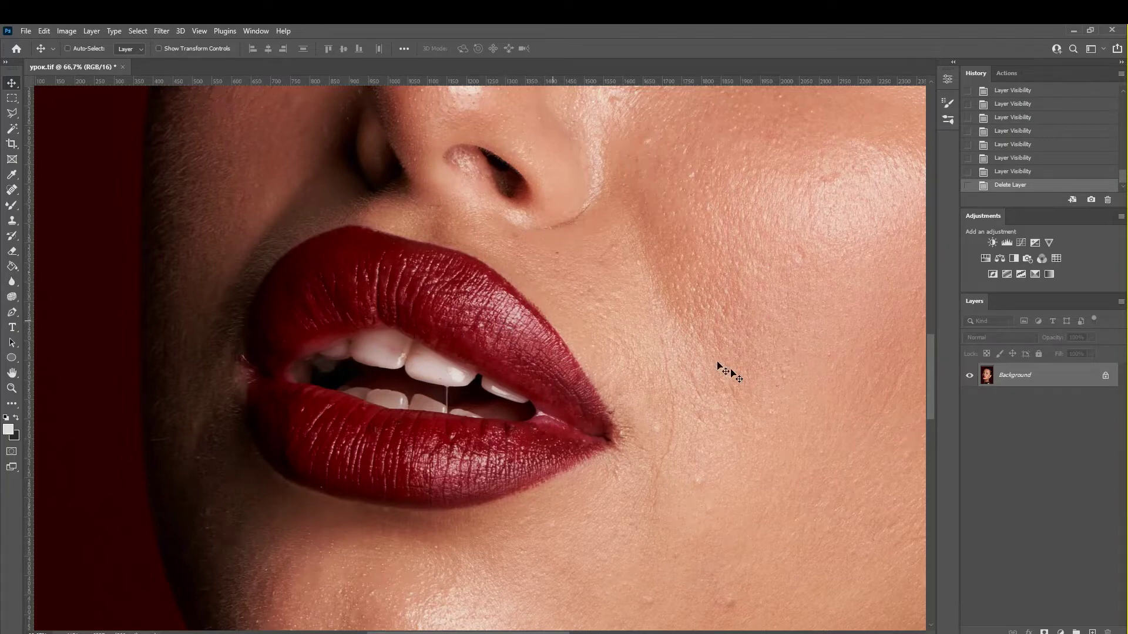
drag(783, 480, 760, 457)
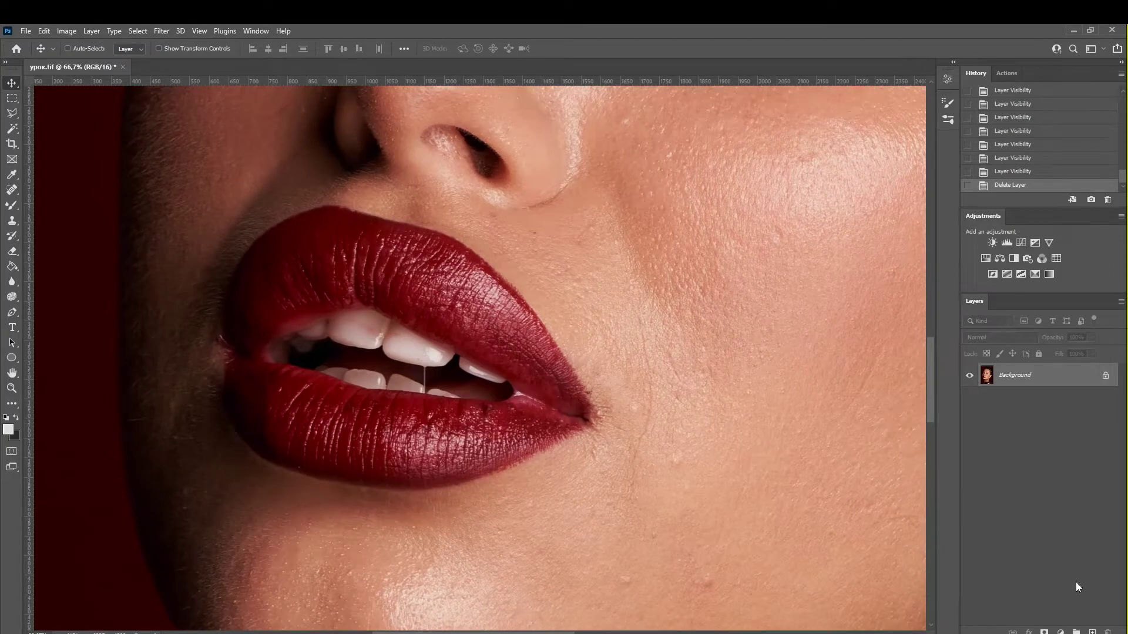
Step: Add a new empty layer and spot-heal the small blemishes along the upper-lip edge
click(1092, 632)
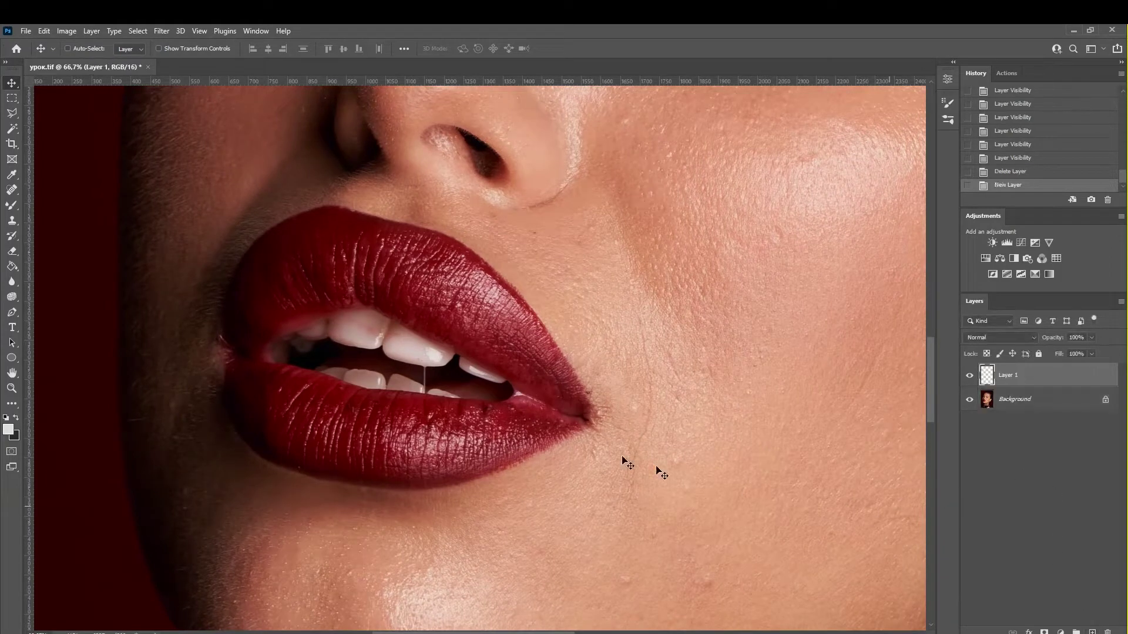
click(13, 190)
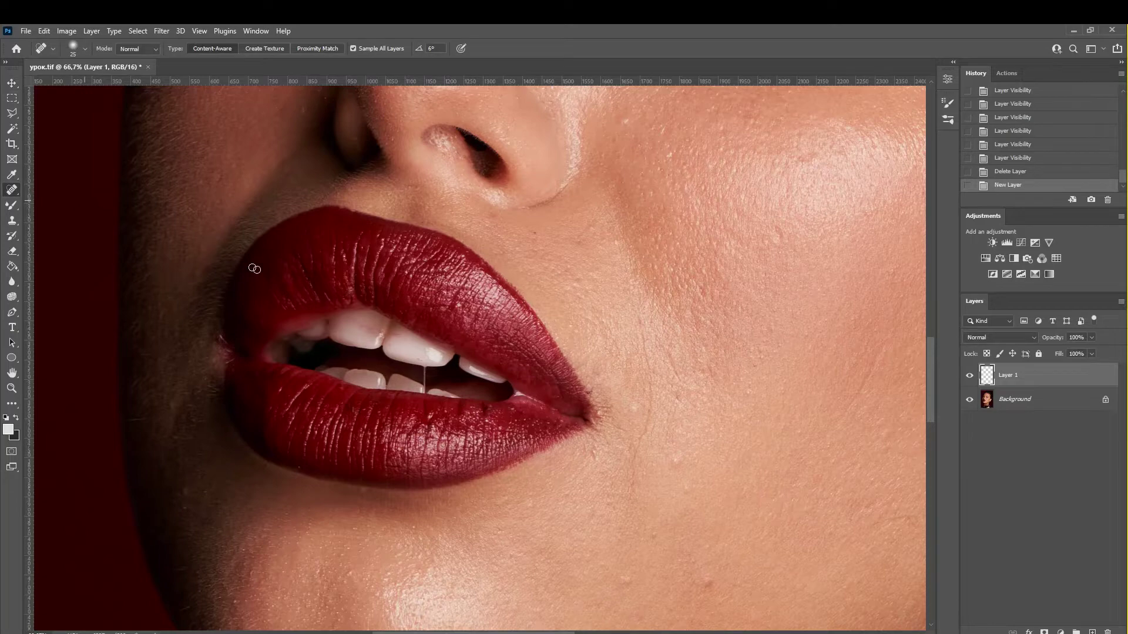
scroll(242, 340, up, 1)
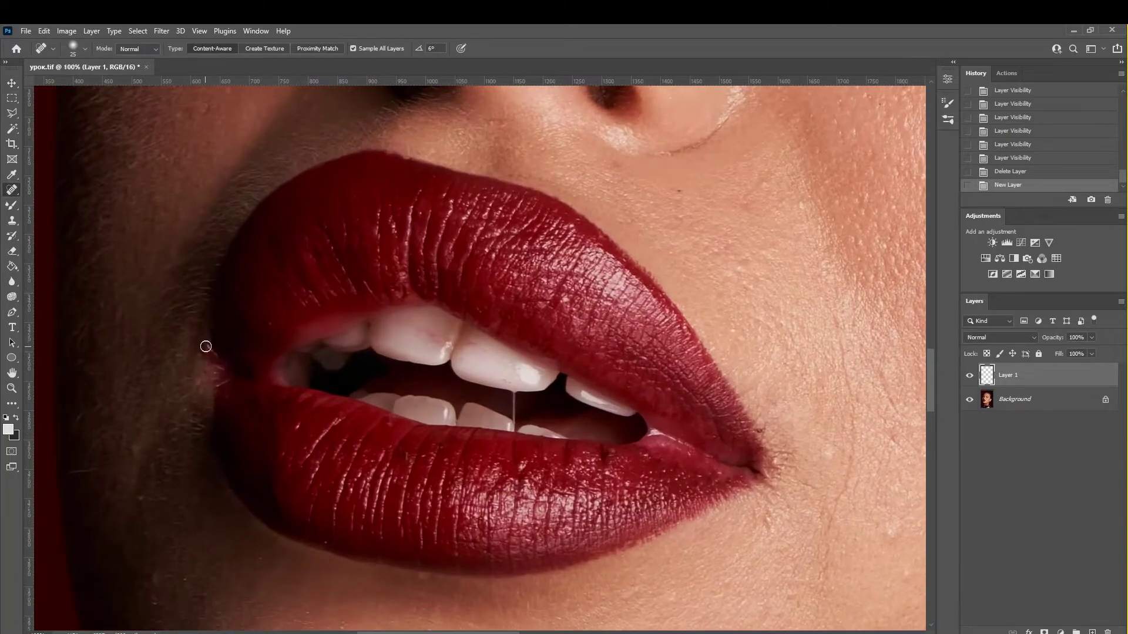
click(268, 328)
click(316, 312)
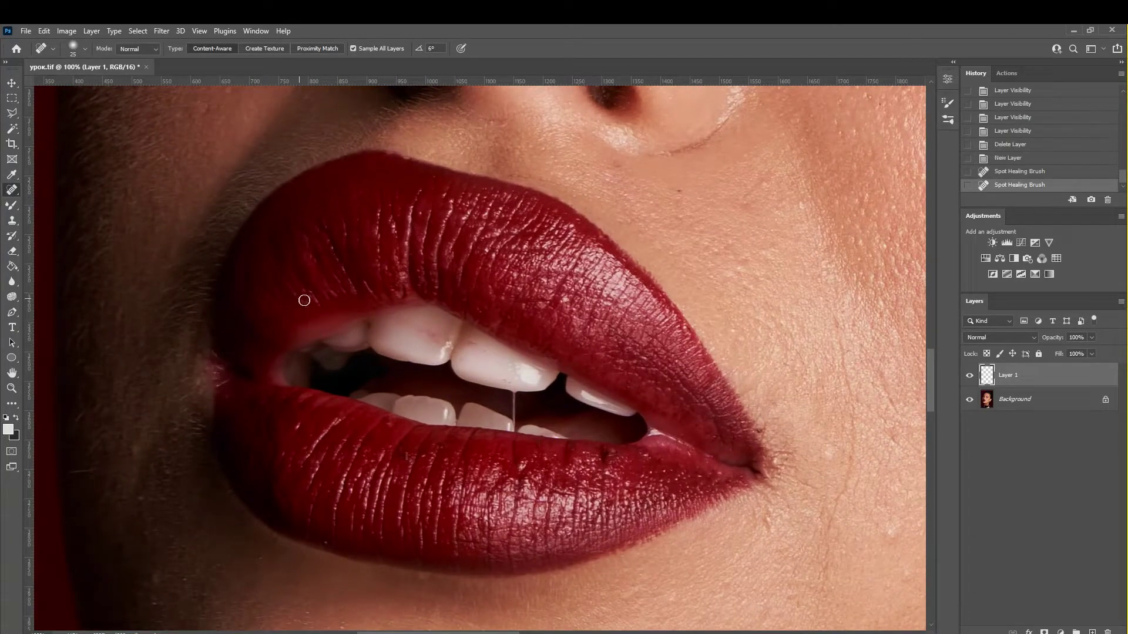
click(312, 296)
click(308, 293)
click(327, 297)
click(323, 305)
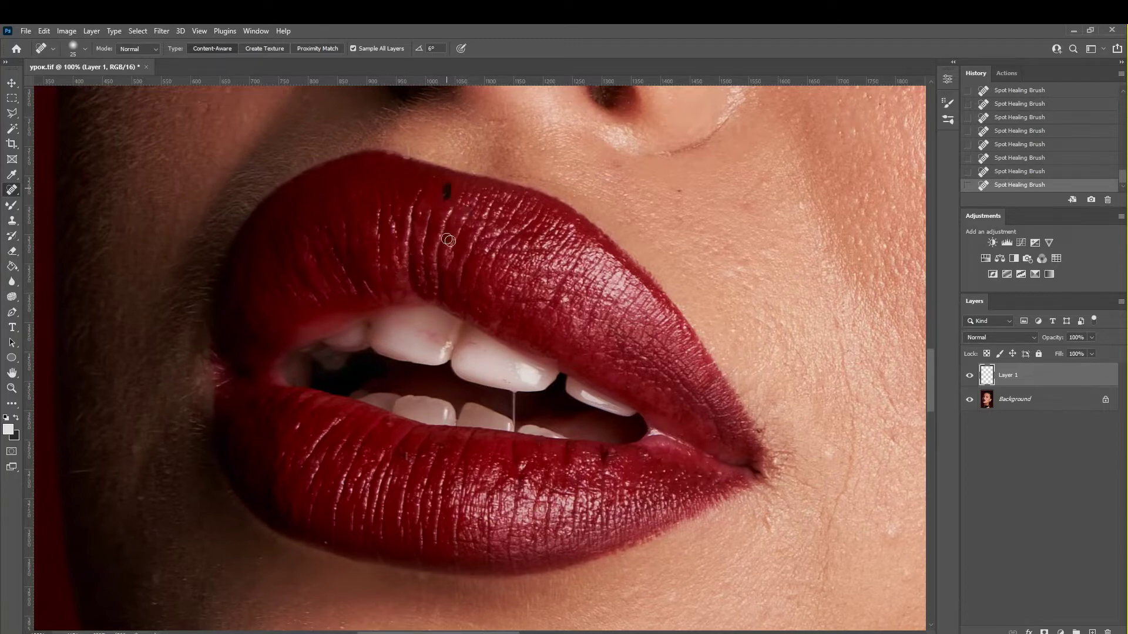
Step: Heal the dark upper-lip blemish, the saliva strand below the front tooth, and the mouth-corner spot
click(450, 195)
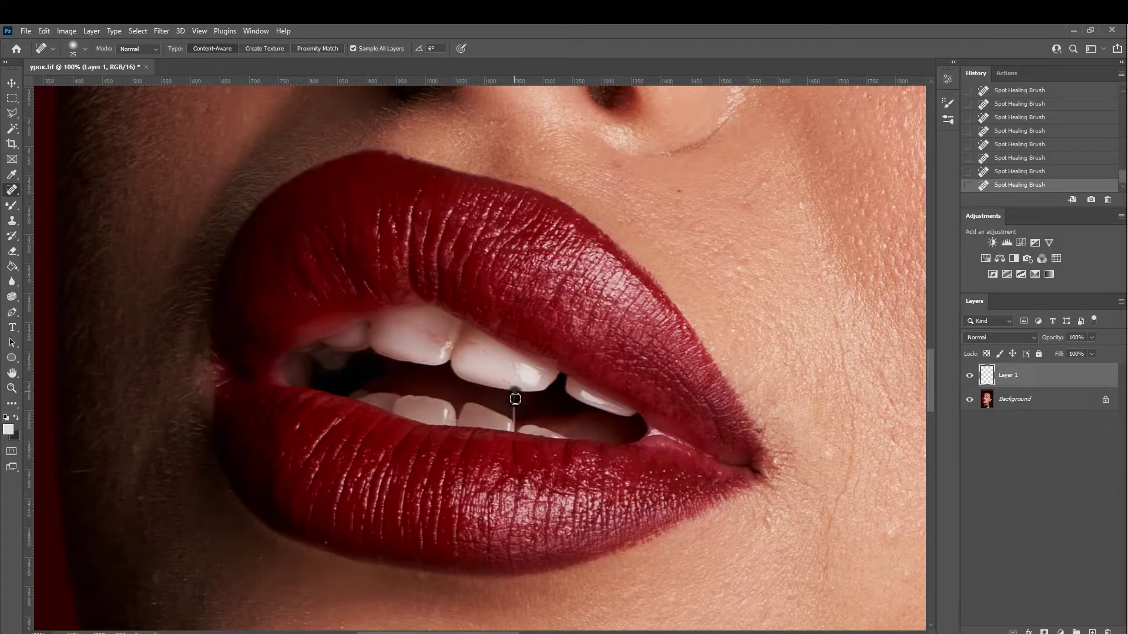
drag(515, 399, 516, 432)
drag(689, 457, 640, 454)
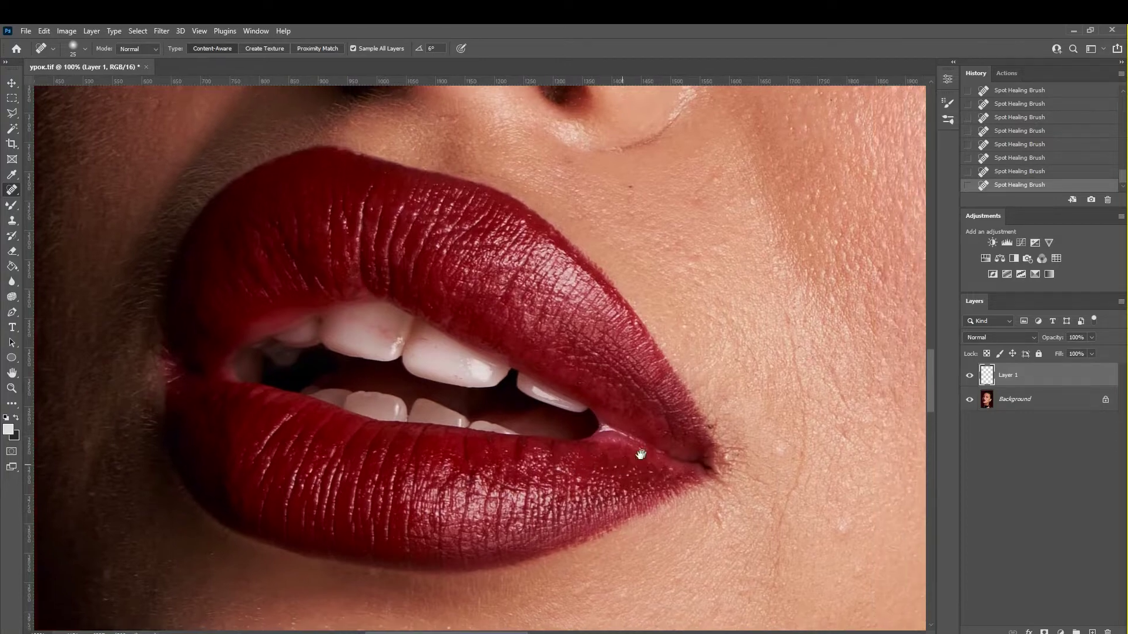
click(728, 457)
Step: Compare the retouch layer before and after, then rename it 'чистка'
click(970, 376)
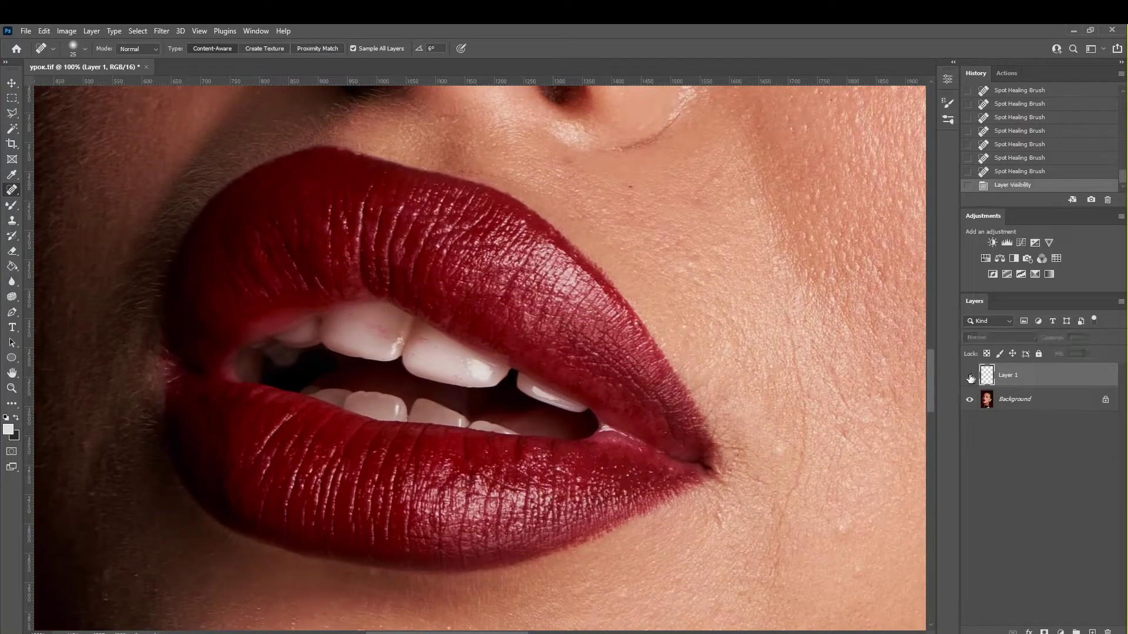
click(972, 377)
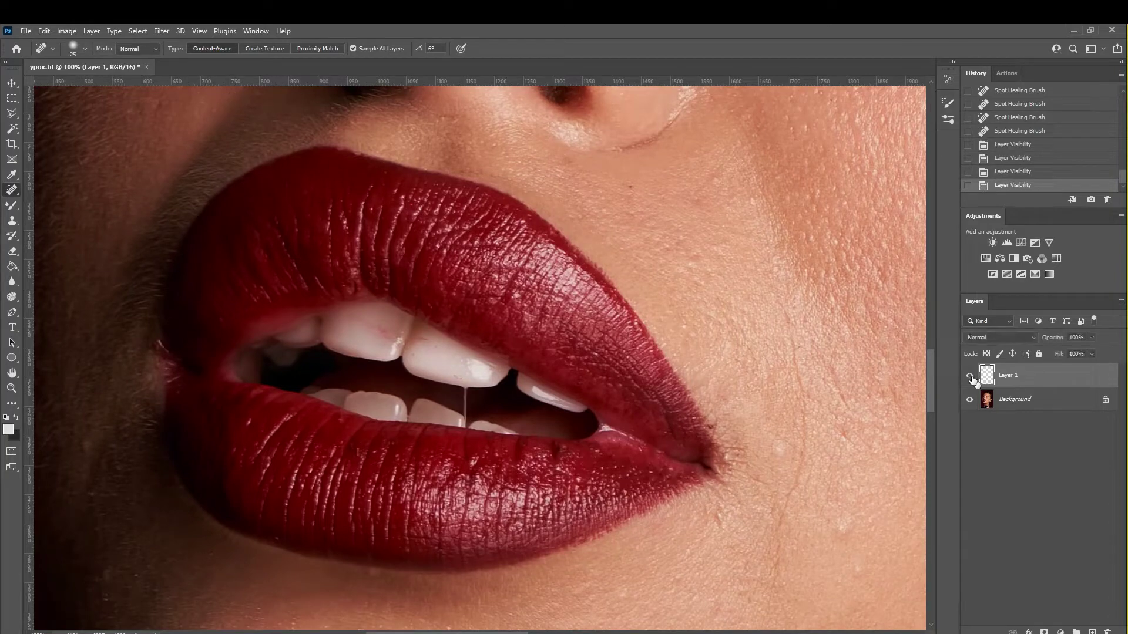
double_click(1007, 375)
text(чистка)
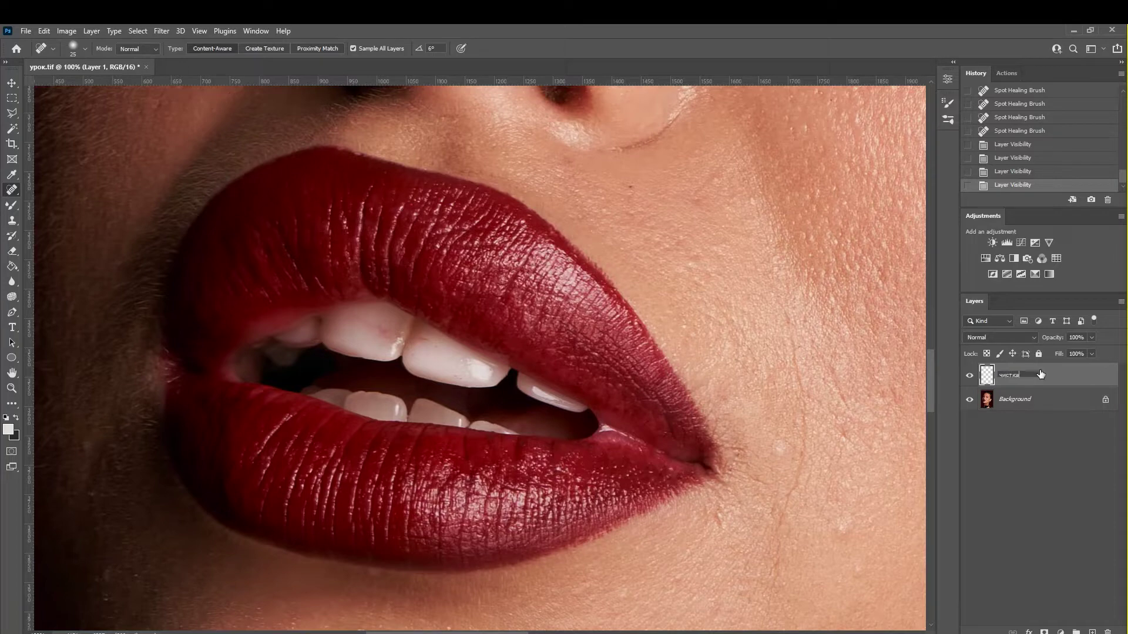
key(Return)
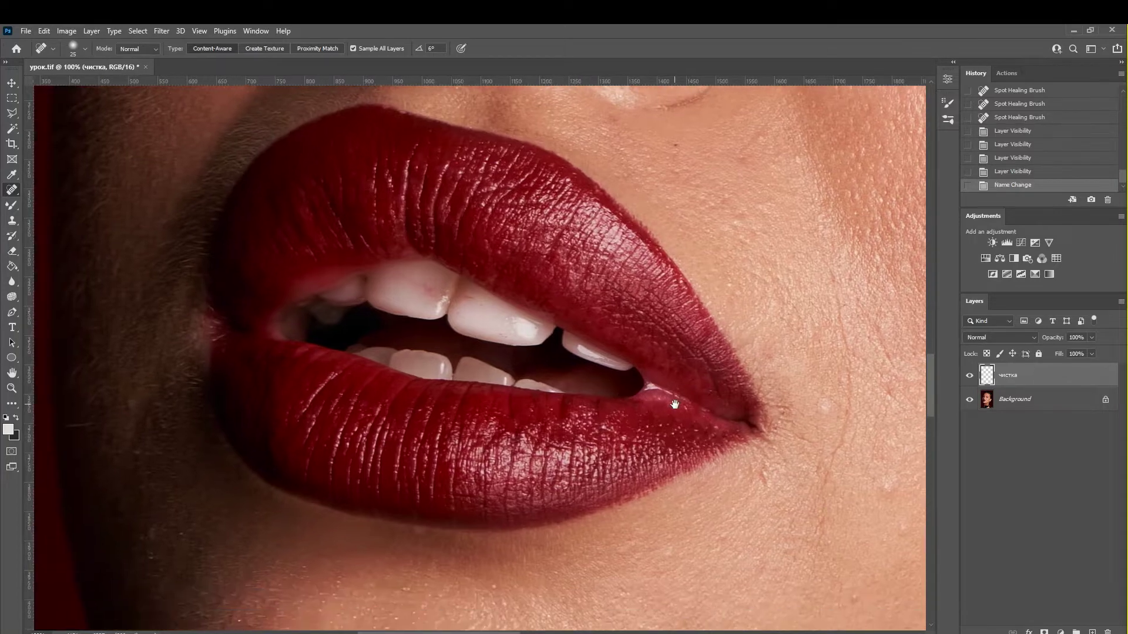
drag(609, 448, 617, 528)
scroll(616, 528, down, 1)
drag(649, 491, 671, 430)
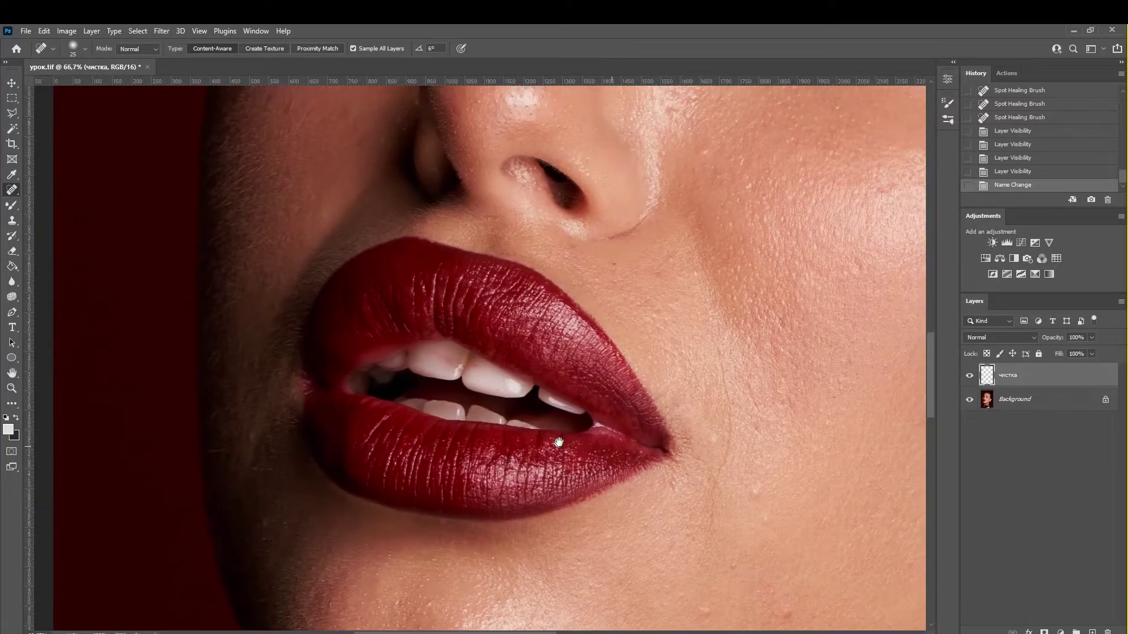
scroll(571, 538, up, 1)
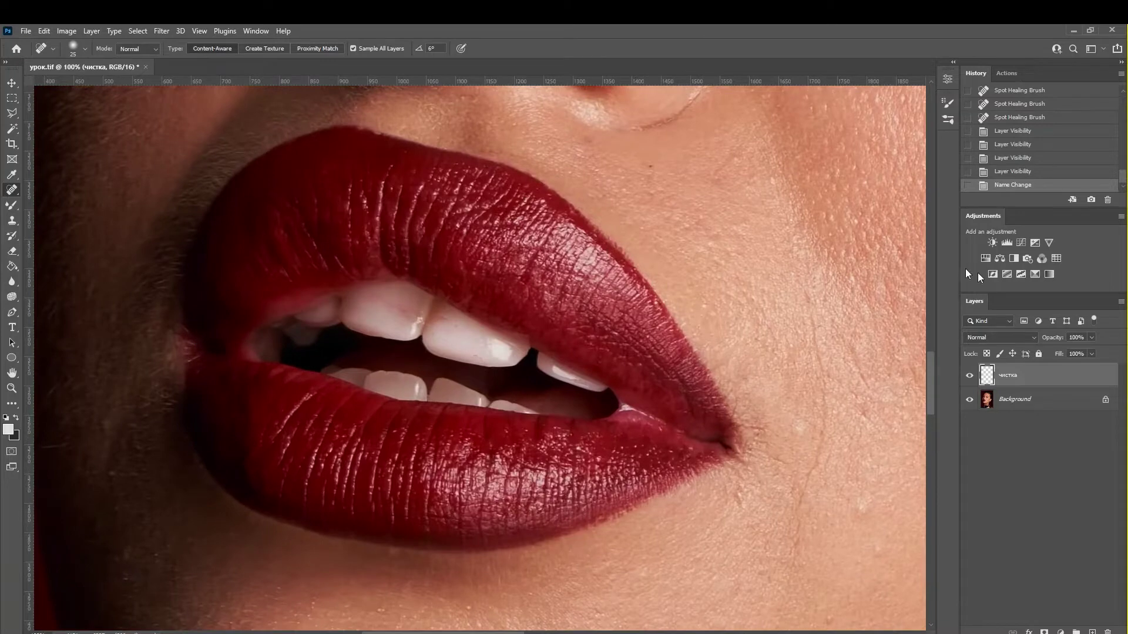
Step: Add two Curves adjustment layers, brighten the top one, and invert its mask to black
click(13, 83)
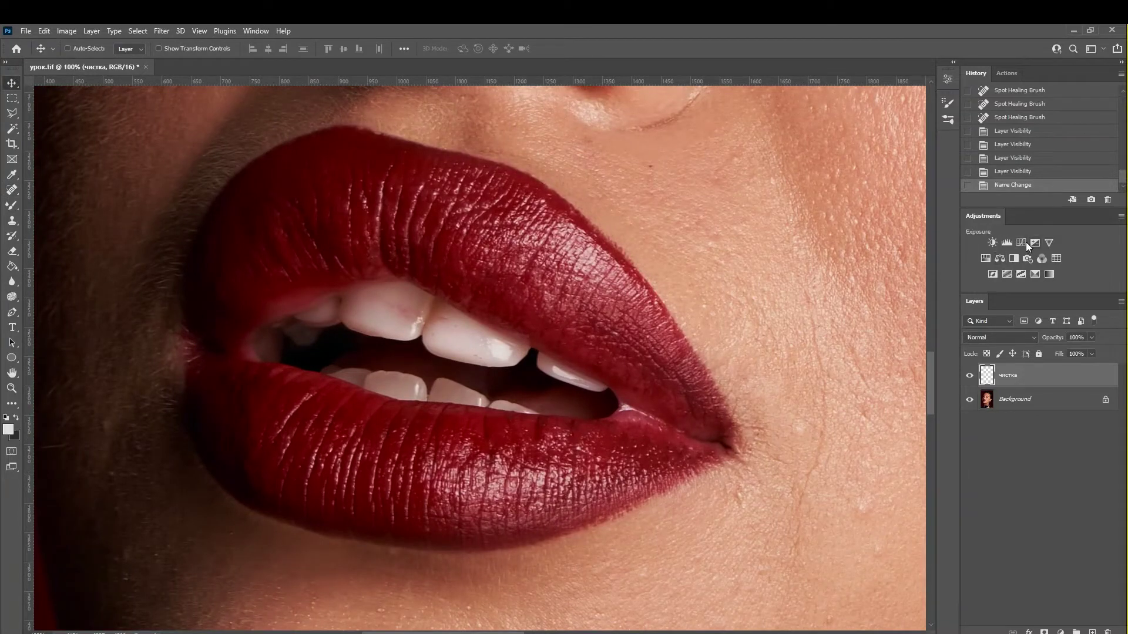
click(1021, 242)
click(1024, 242)
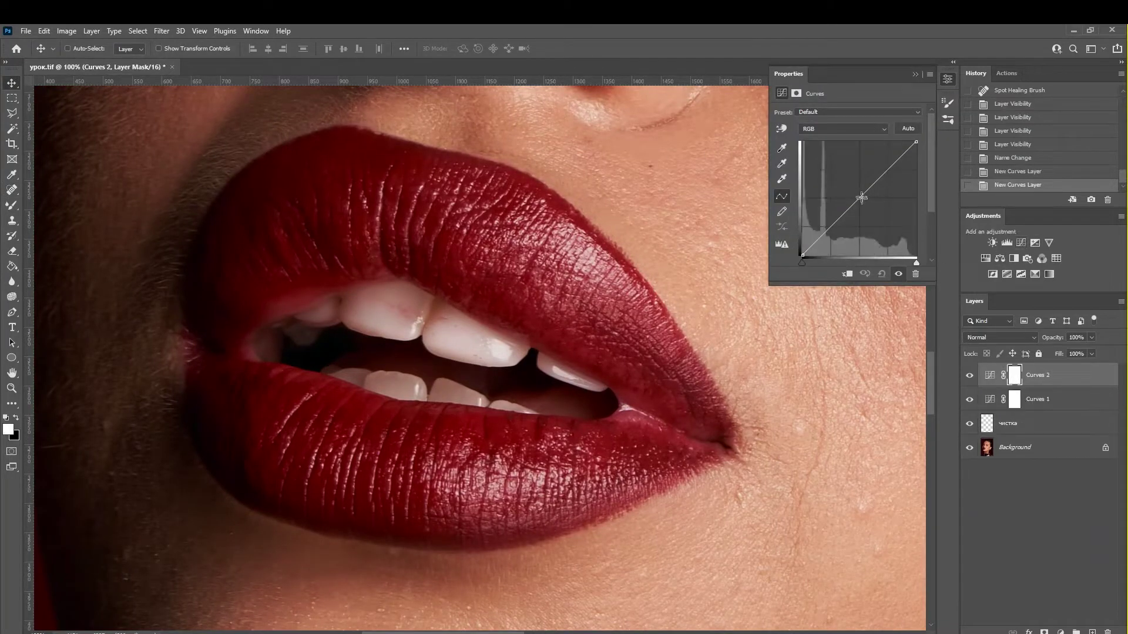
drag(861, 198, 852, 178)
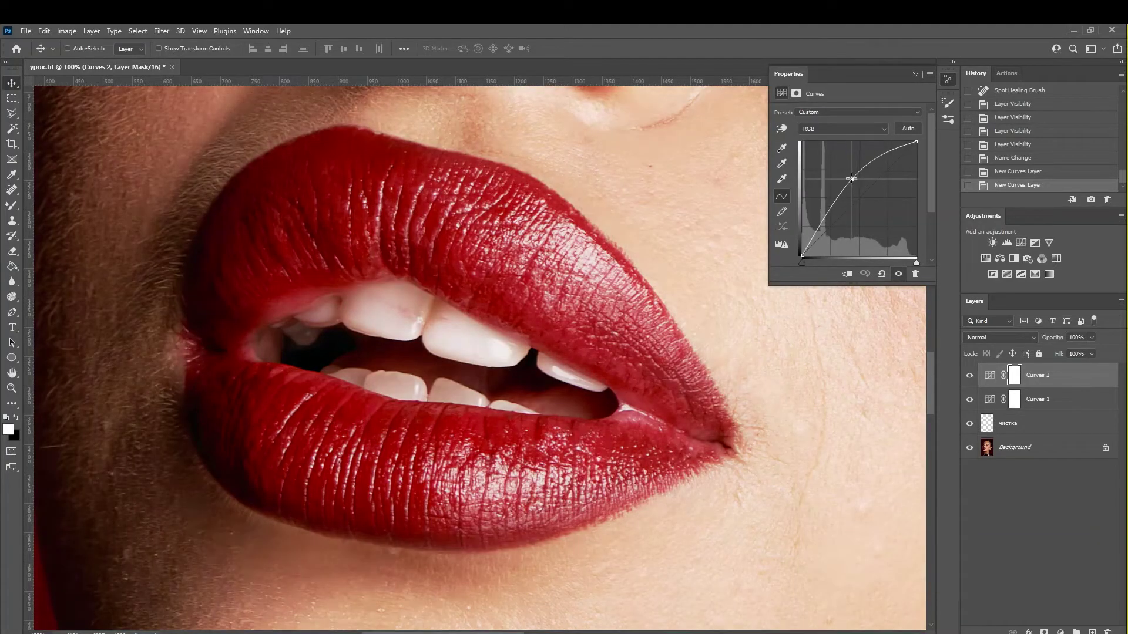
drag(852, 178, 854, 179)
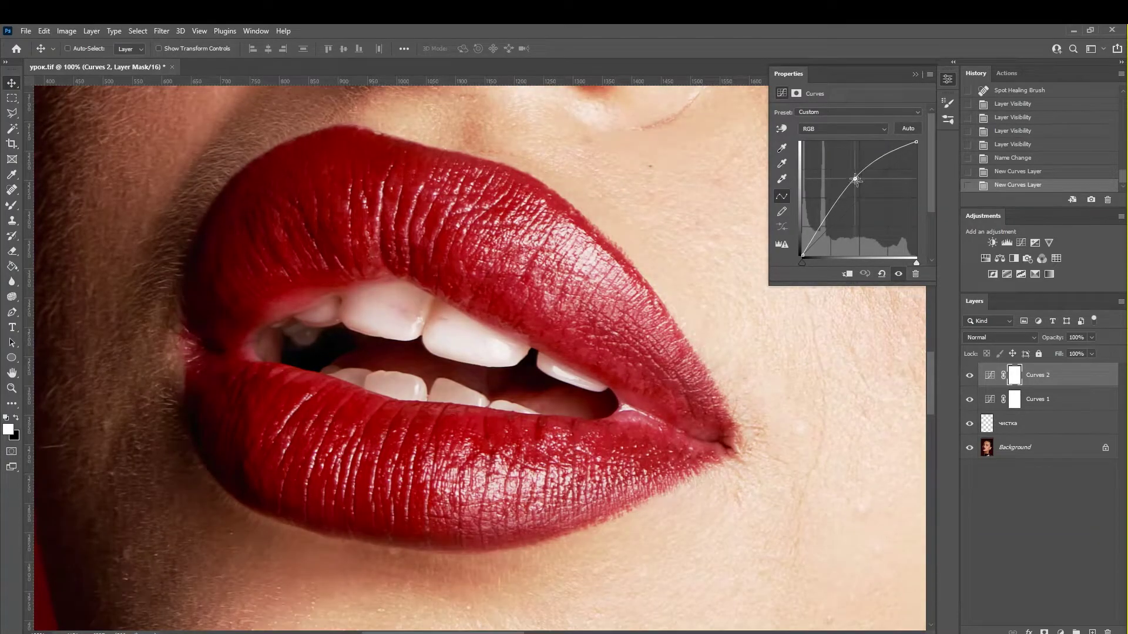
click(913, 74)
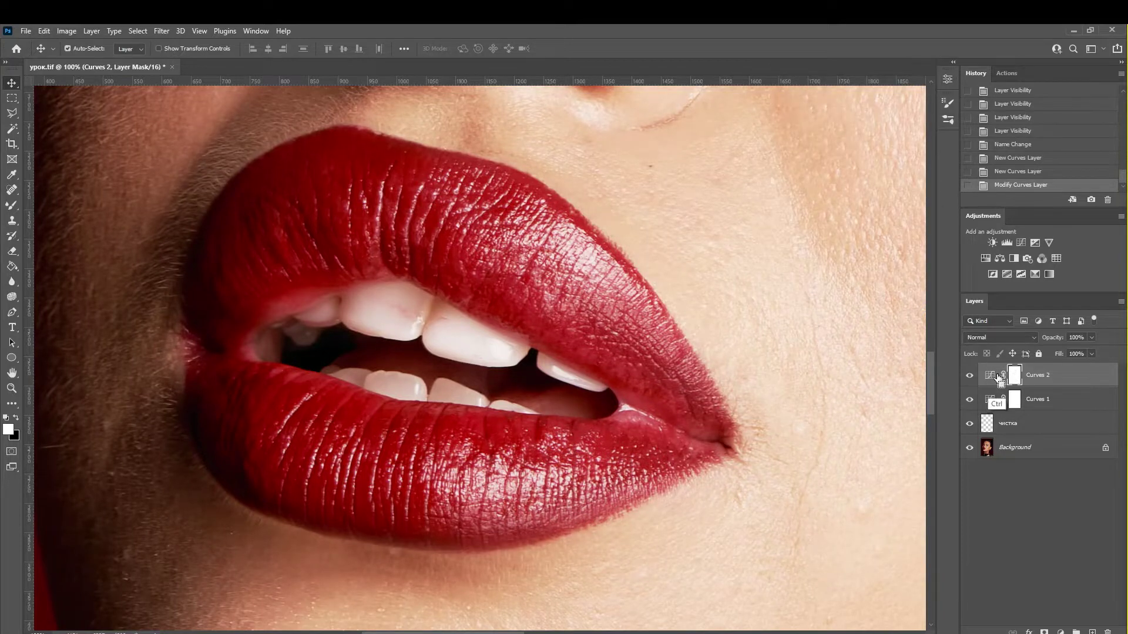
key(ctrl+i)
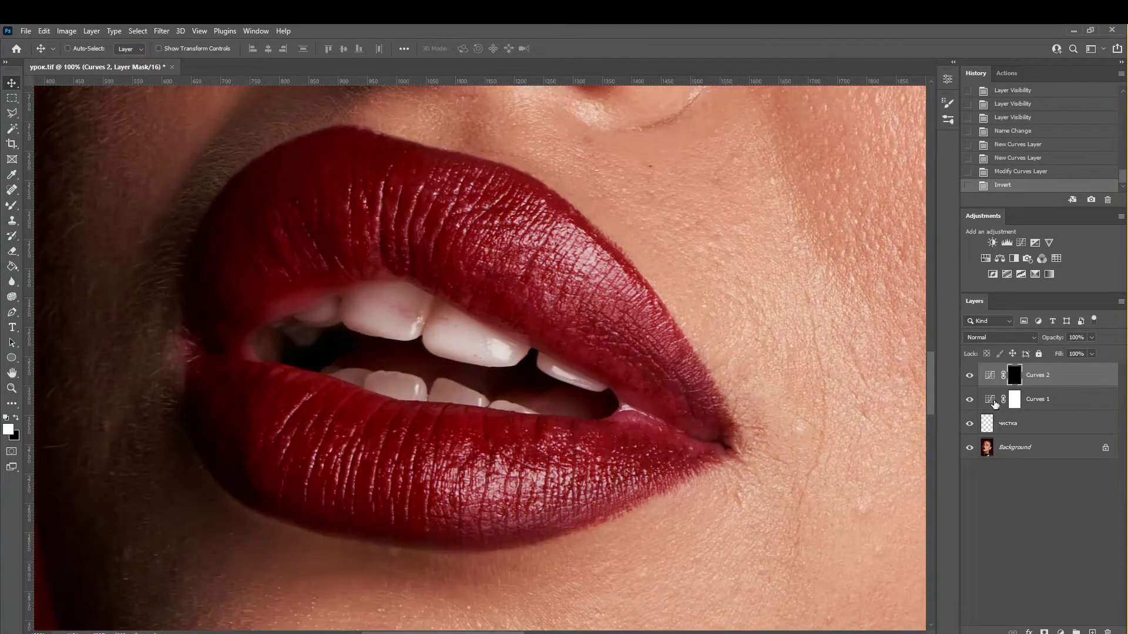
Step: Darken Curves 1 with a downward curve and invert its mask to black
double_click(990, 400)
drag(861, 192, 868, 212)
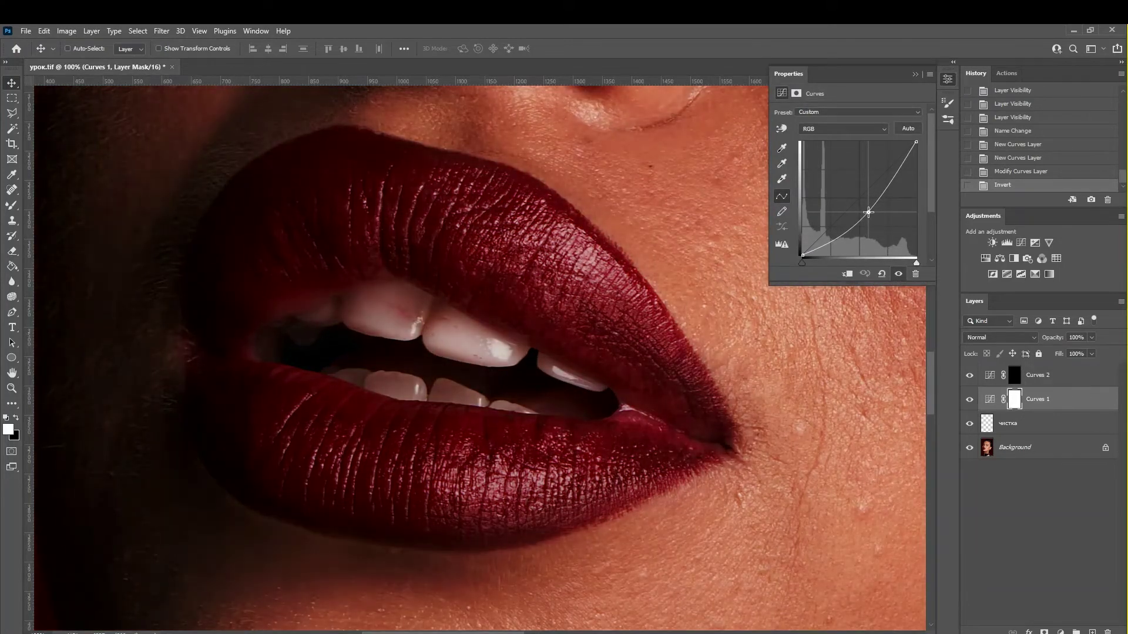
click(914, 74)
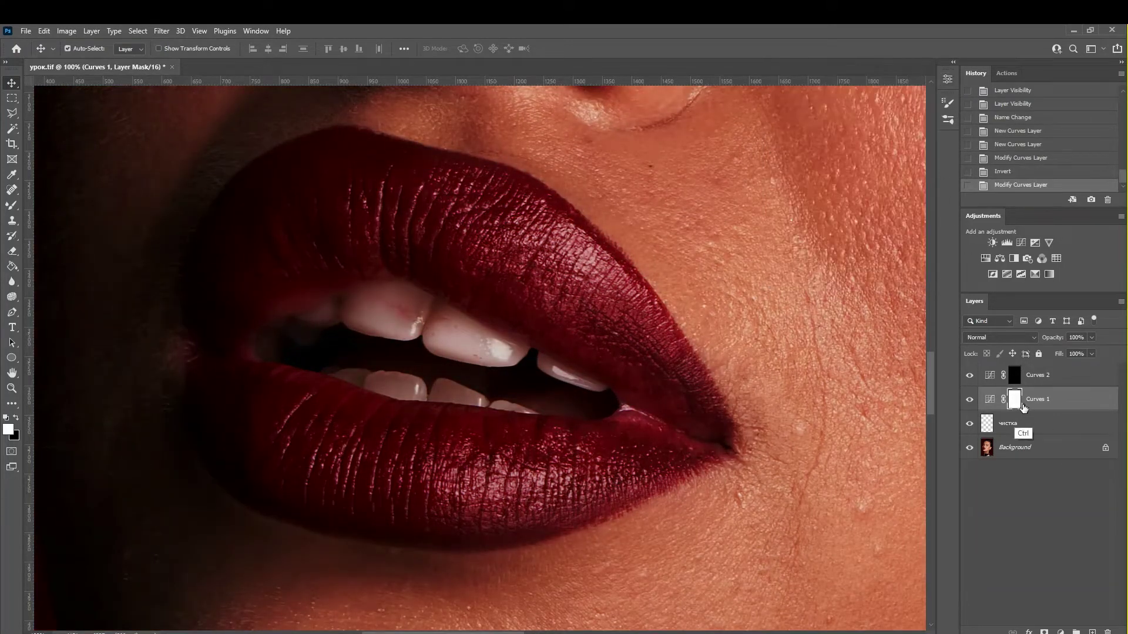
key(ctrl+i)
Step: Group Curves 1 and Curves 2, name the group DB, and expand it
ctrl+click(1086, 385)
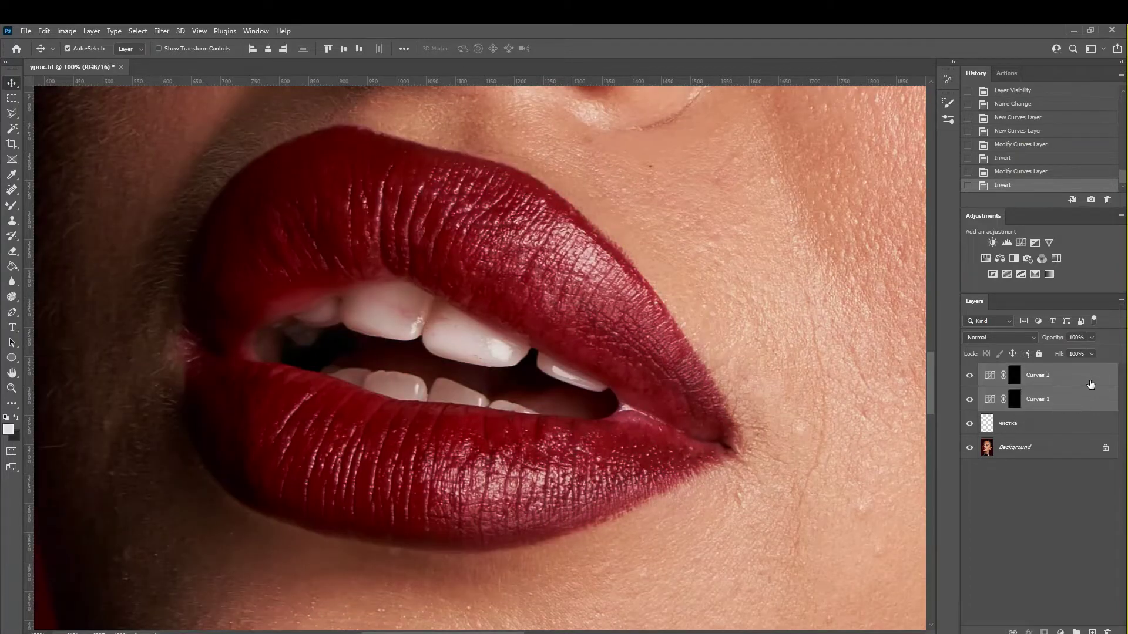
key(ctrl+g)
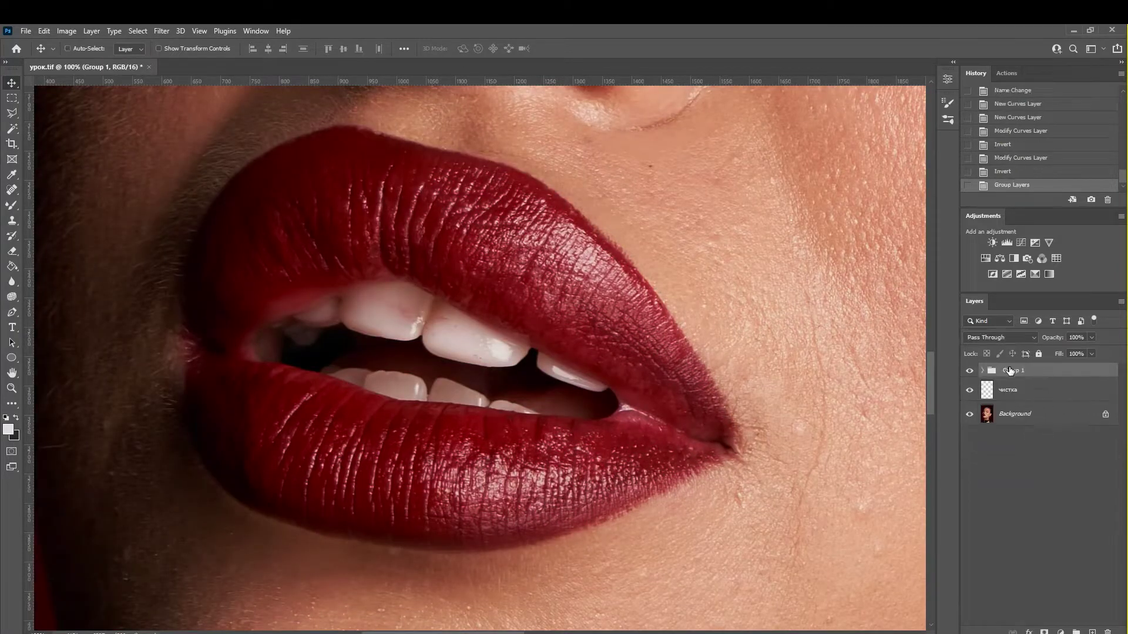
double_click(1018, 371)
text(DB)
key(Return)
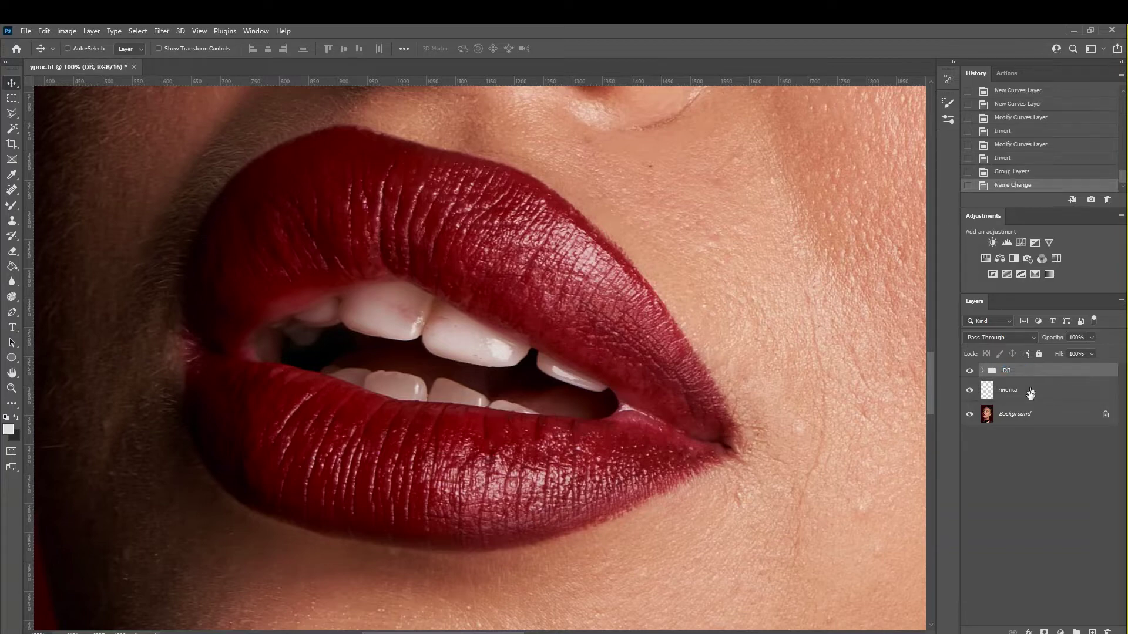
click(981, 371)
scroll(479, 365, down, 2)
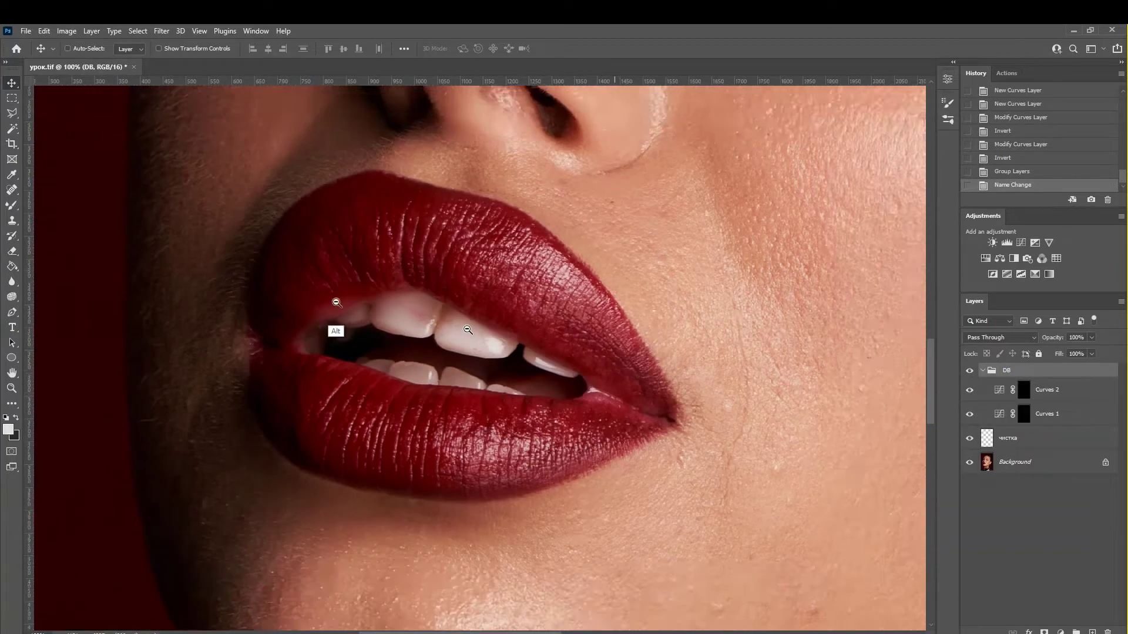
Step: Switch to the Brush Tool and target the Curves 2 layer mask for painting
click(12, 205)
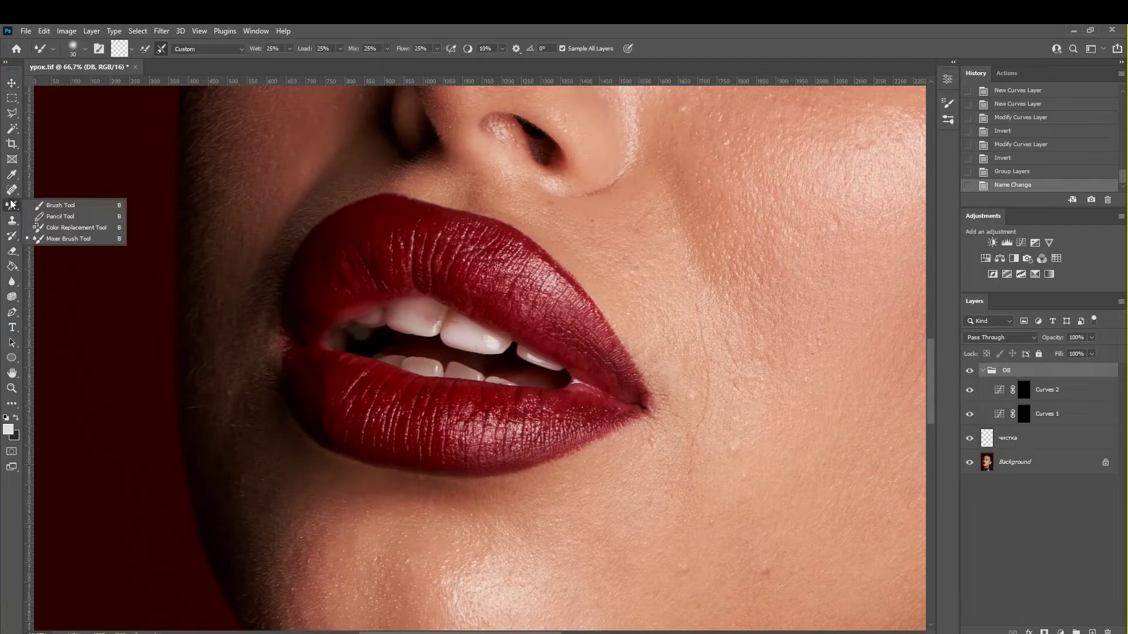
right_click(11, 205)
click(40, 205)
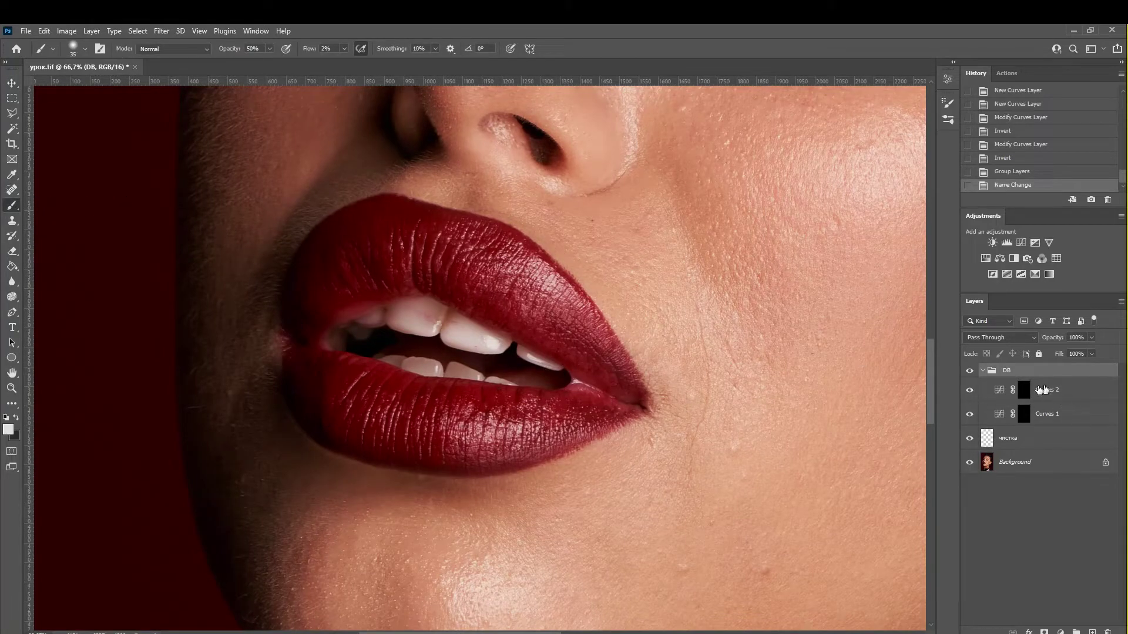
click(1035, 400)
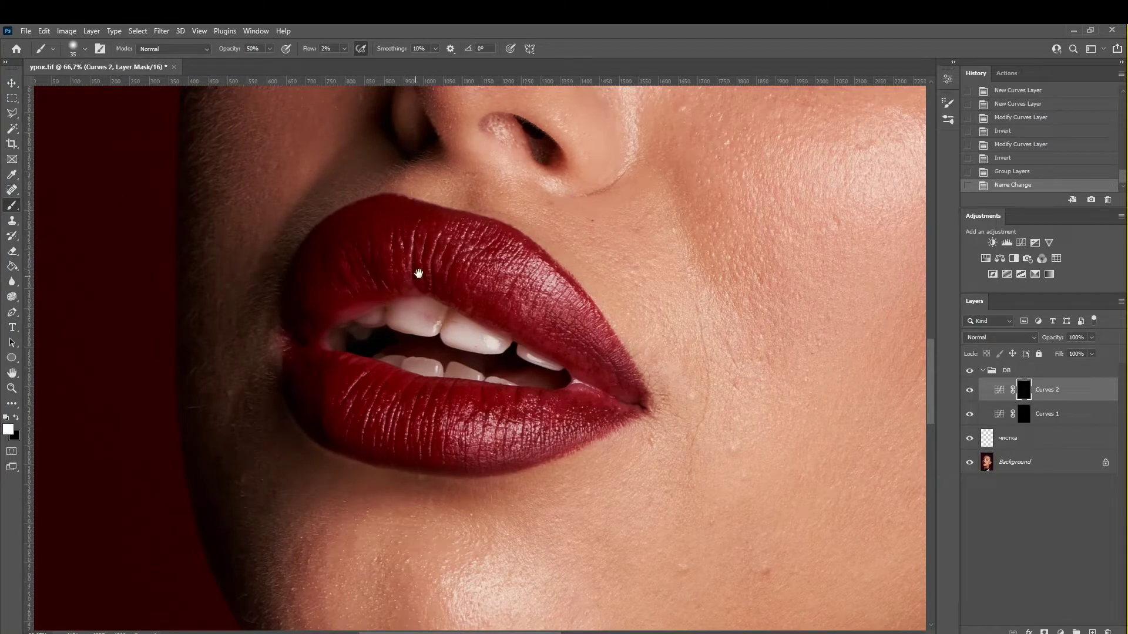
drag(419, 273, 397, 315)
scroll(398, 317, up, 1)
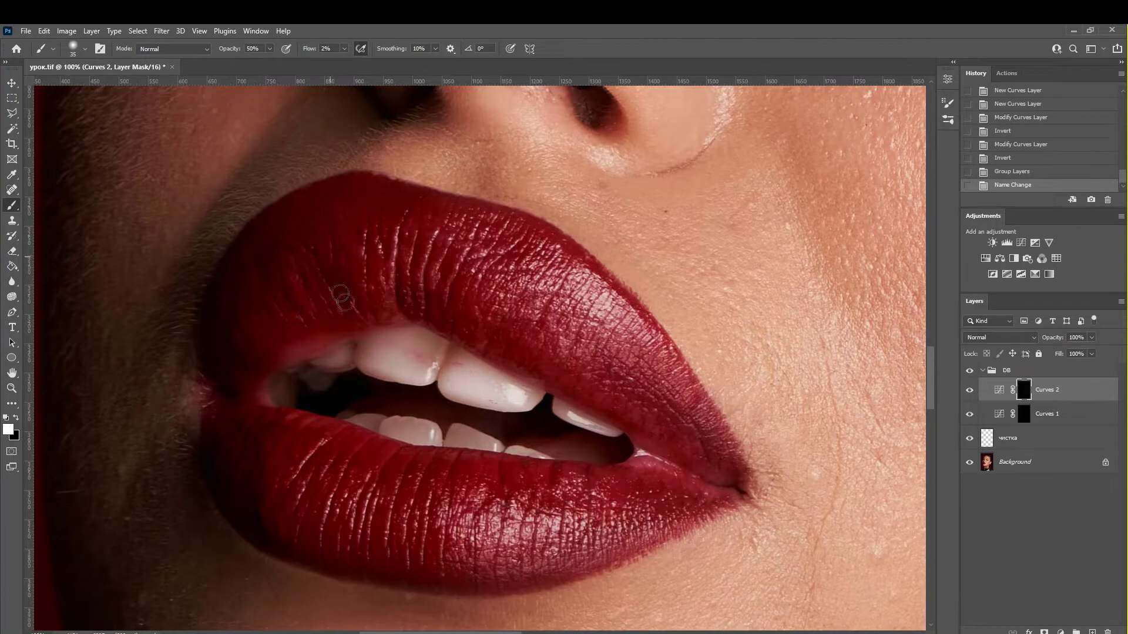
scroll(346, 276, down, 1)
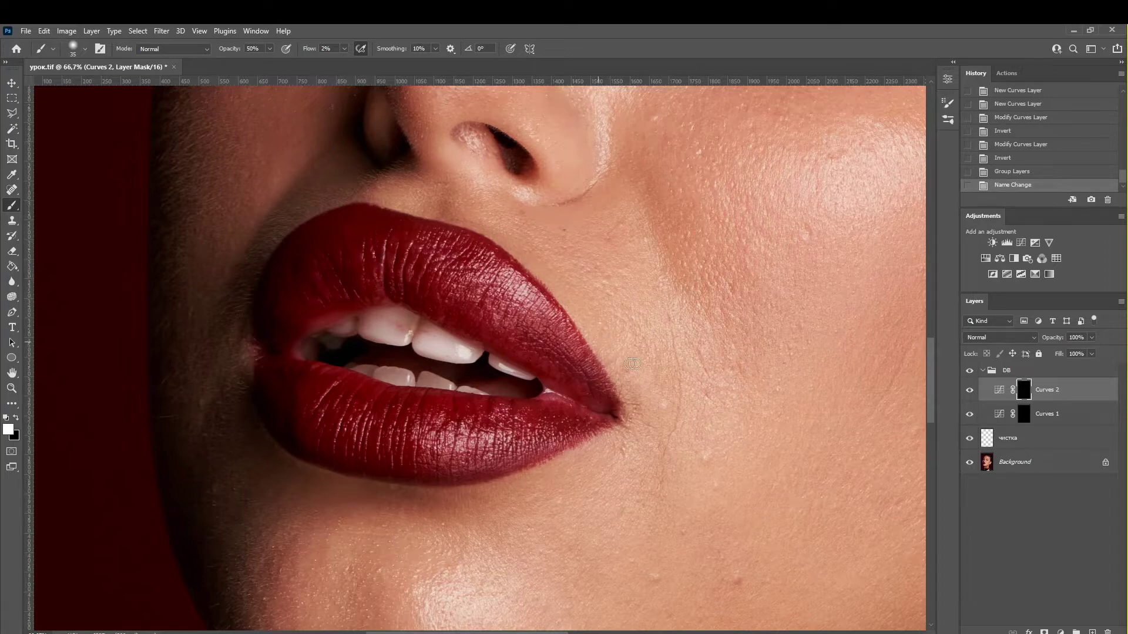
drag(593, 422, 655, 441)
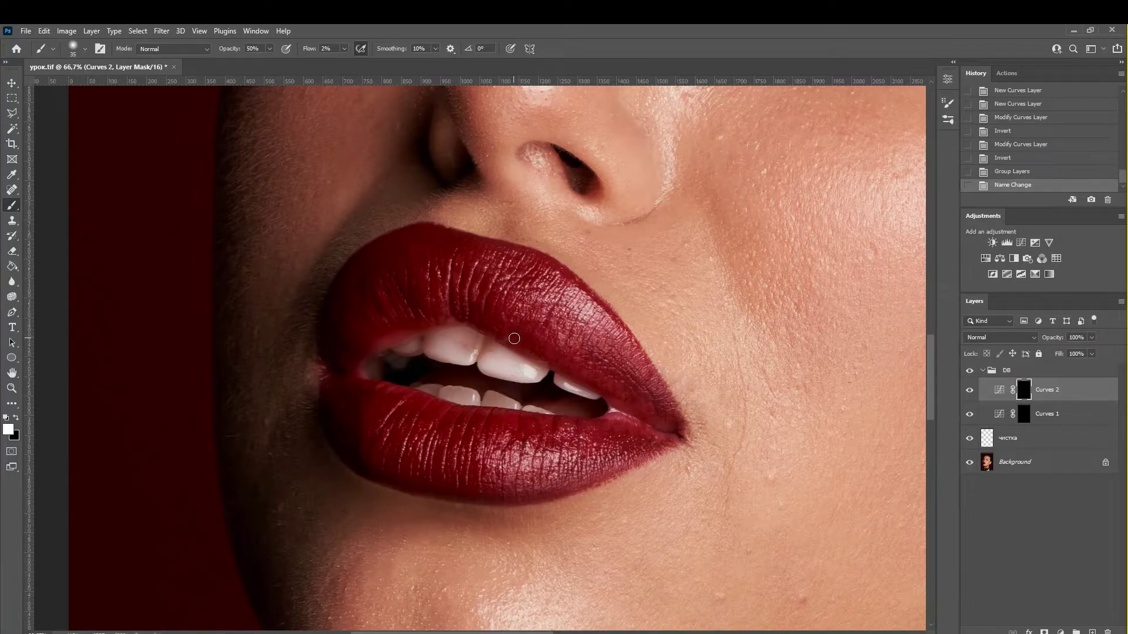
Step: Load the Dodge and Burn brush preset and set the brush opacity to 63%
right_click(458, 348)
click(529, 567)
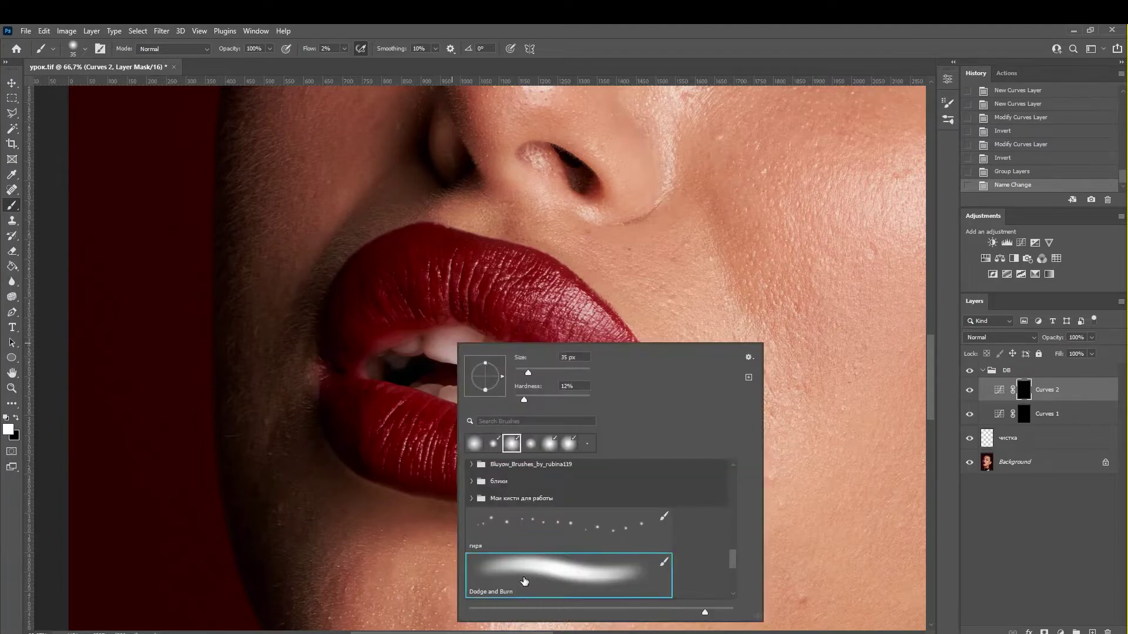
click(543, 258)
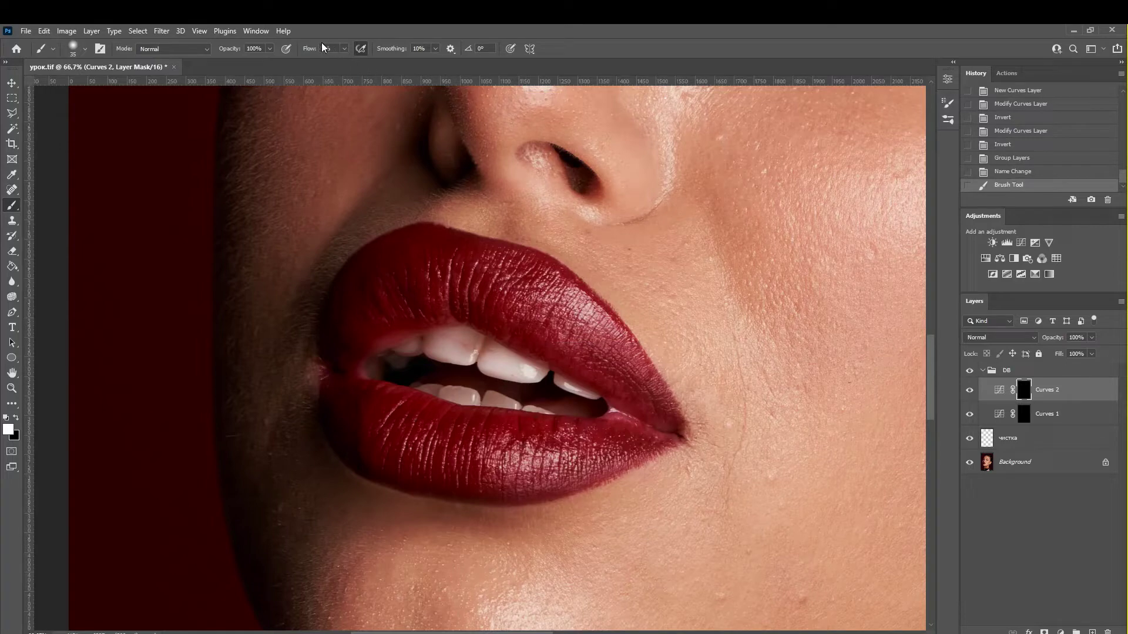
click(270, 49)
alt+scroll(526, 449, up, 1)
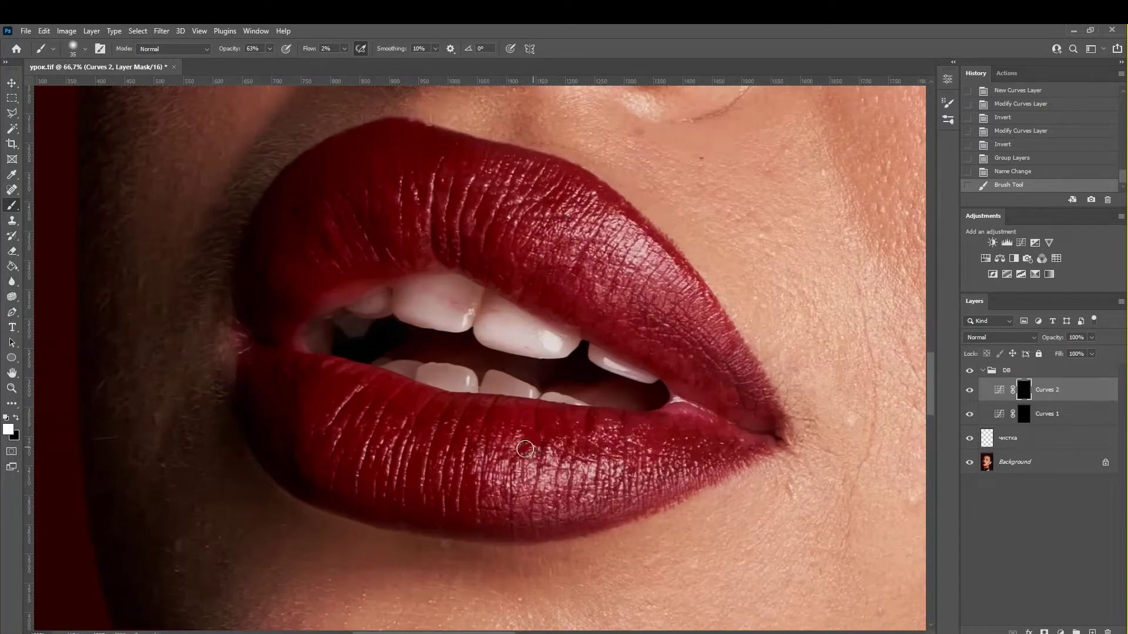
alt+scroll(499, 470, down, 1)
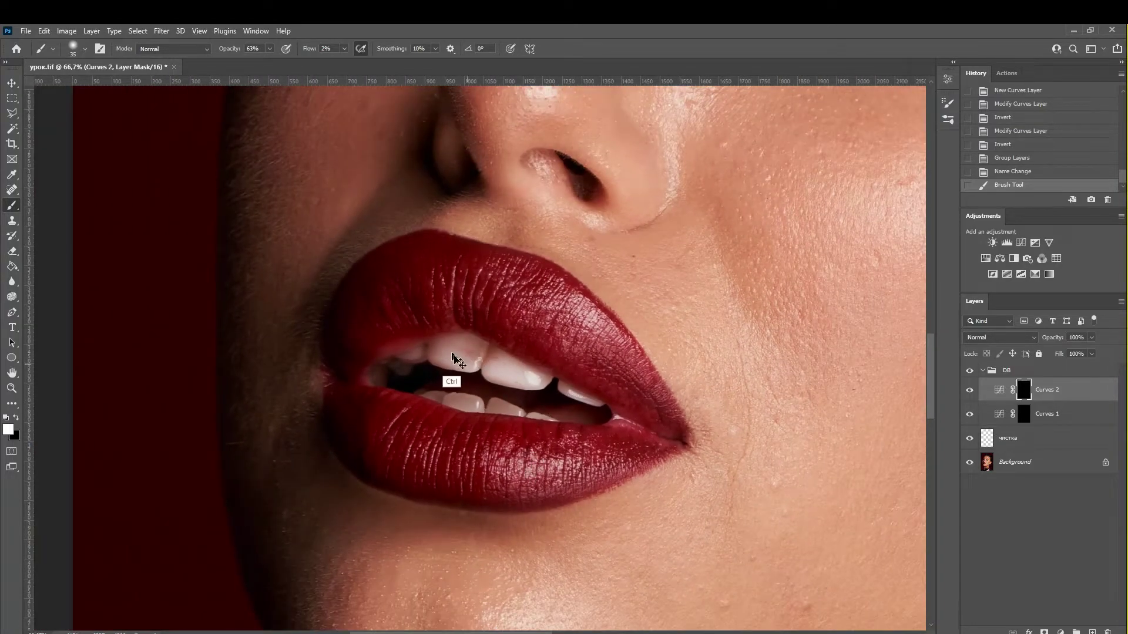
alt+scroll(455, 359, up, 1)
alt+scroll(461, 314, up, 3)
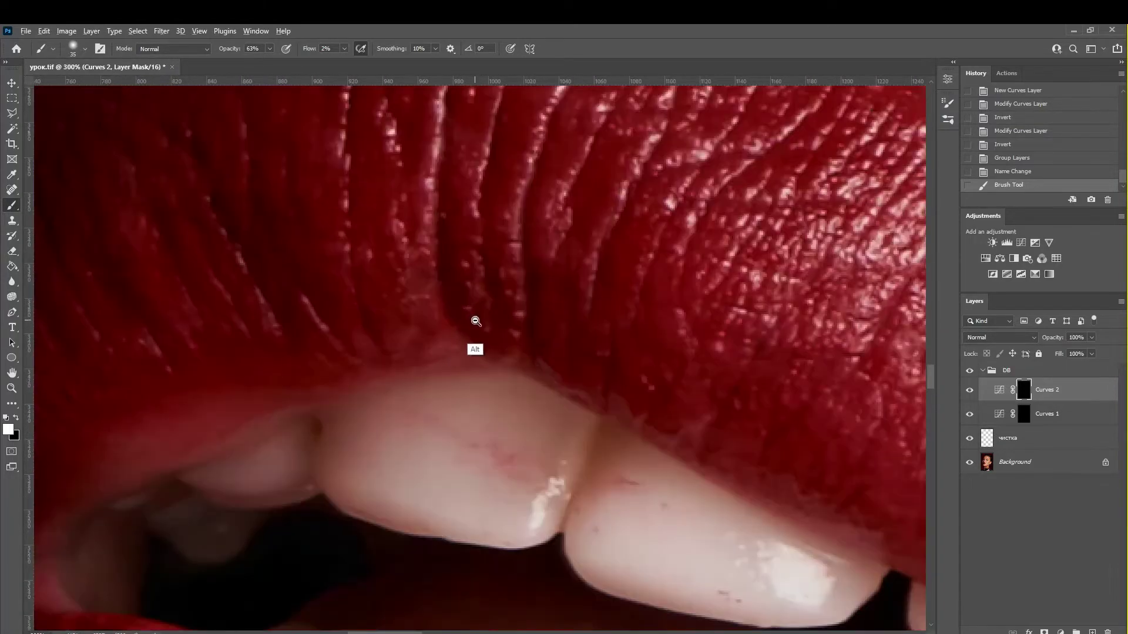
alt+scroll(476, 321, down, 3)
alt+scroll(486, 320, down, 2)
alt+scroll(504, 327, down, 1)
mouse_move(610, 360)
mouse_down()
mouse_move(551, 363)
mouse_move(534, 377)
mouse_up()
alt+scroll(516, 390, up, 1)
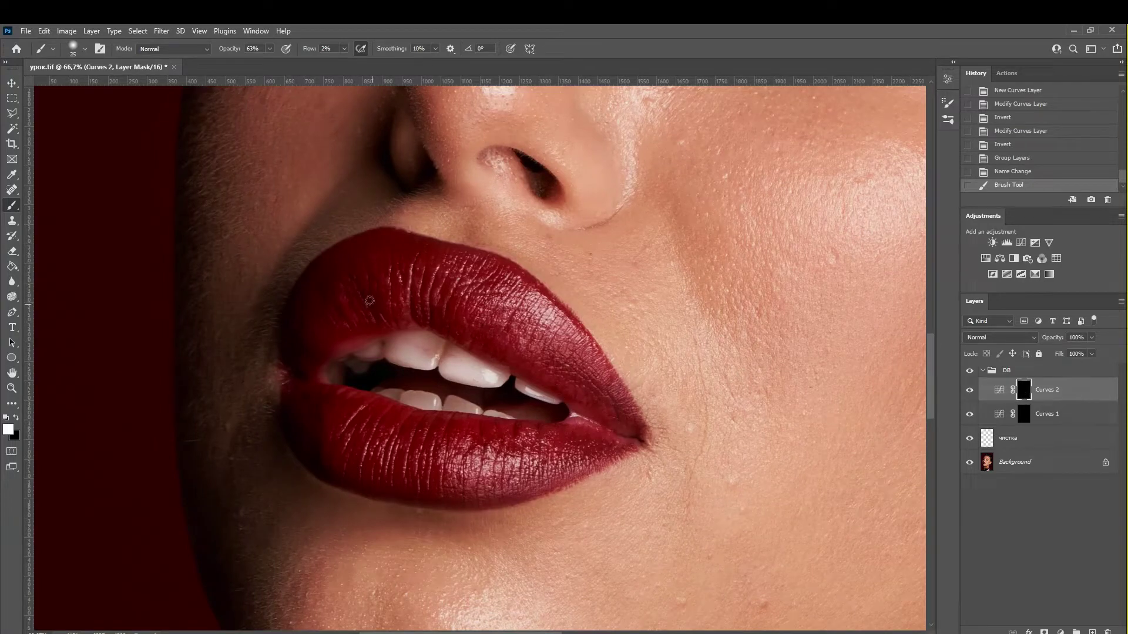
Step: Paint small dodge strokes on the upper lip in the Curves 2 mask, resizing the brush
key(bracketleft)
key(bracketright)
key(bracketleft)
key(bracketleft)
key(bracketleft)
click(372, 300)
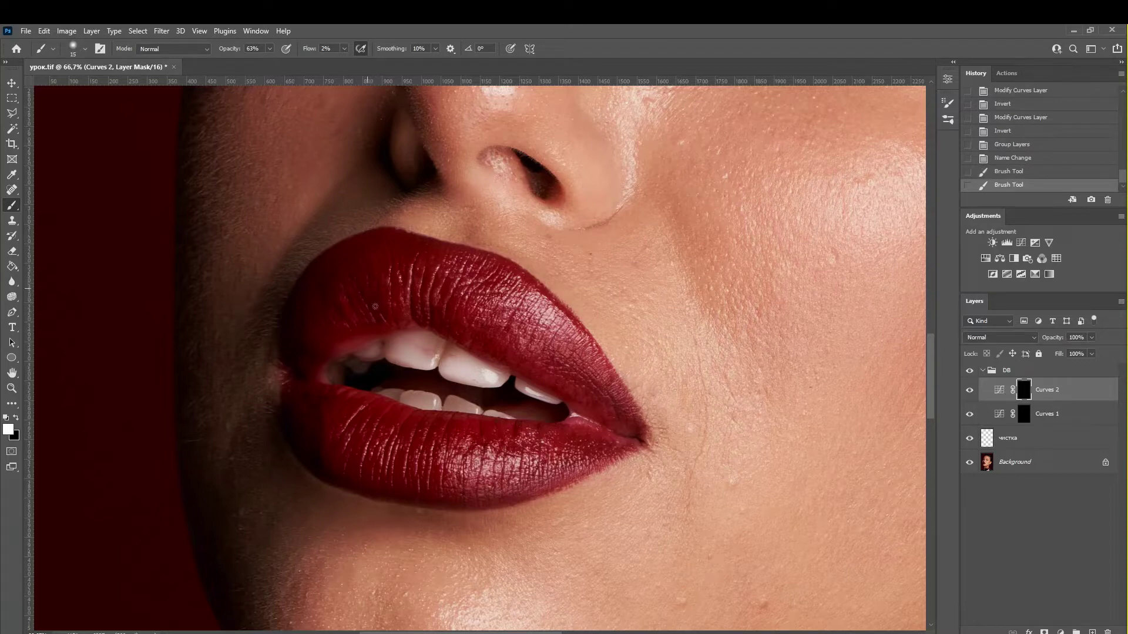
key(bracketright)
key(bracketright)
click(372, 301)
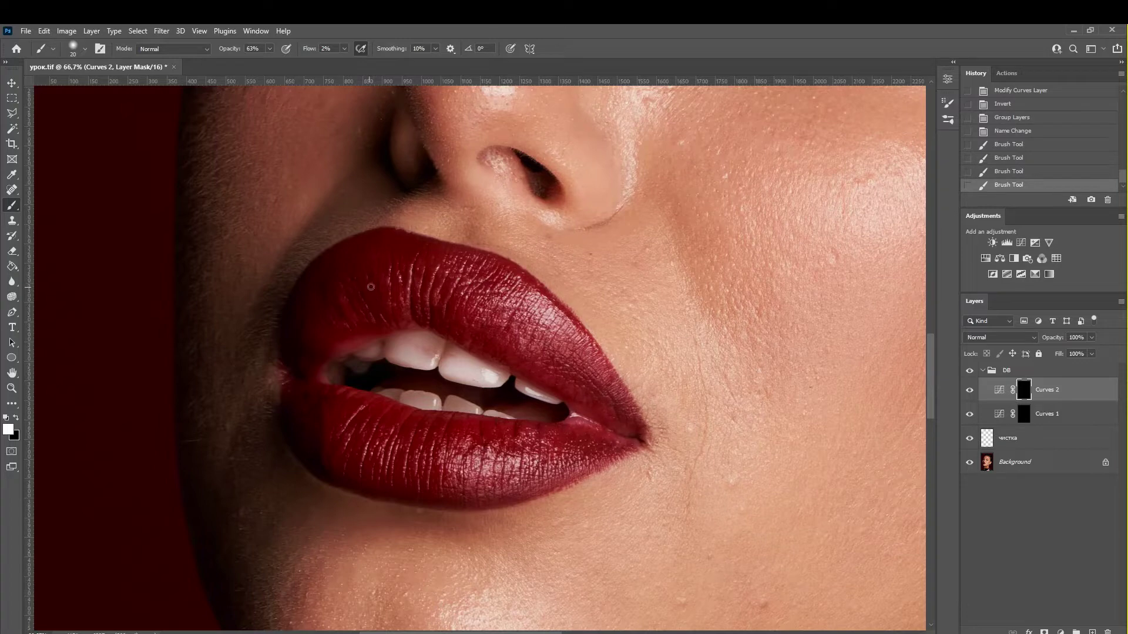
drag(370, 286, 379, 290)
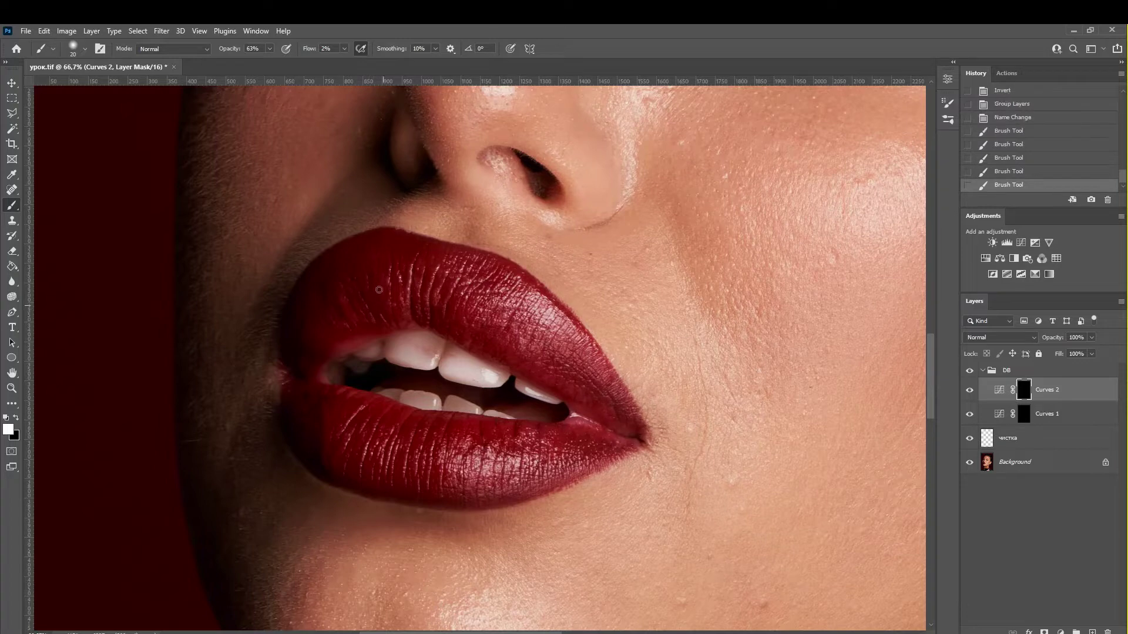
click(388, 318)
key(bracketleft)
click(377, 319)
drag(379, 298, 367, 281)
key(bracketright)
key(bracketright)
key(bracketright)
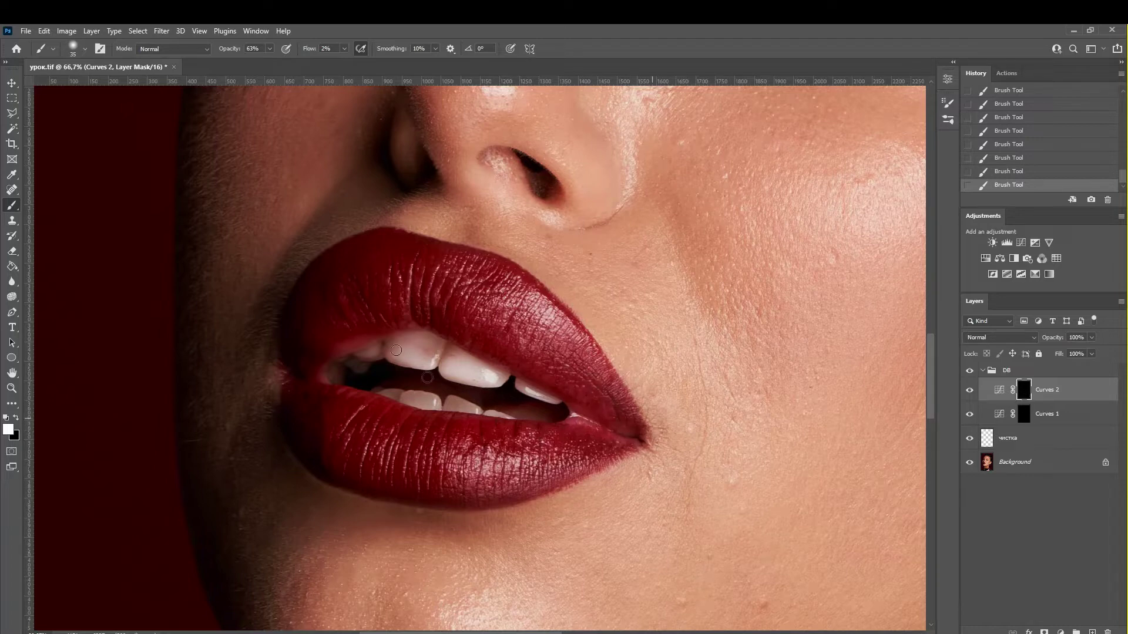
key(bracketleft)
Step: Paint the lips alternately on the Curves 1 and Curves 2 masks with a resized brush
click(1024, 419)
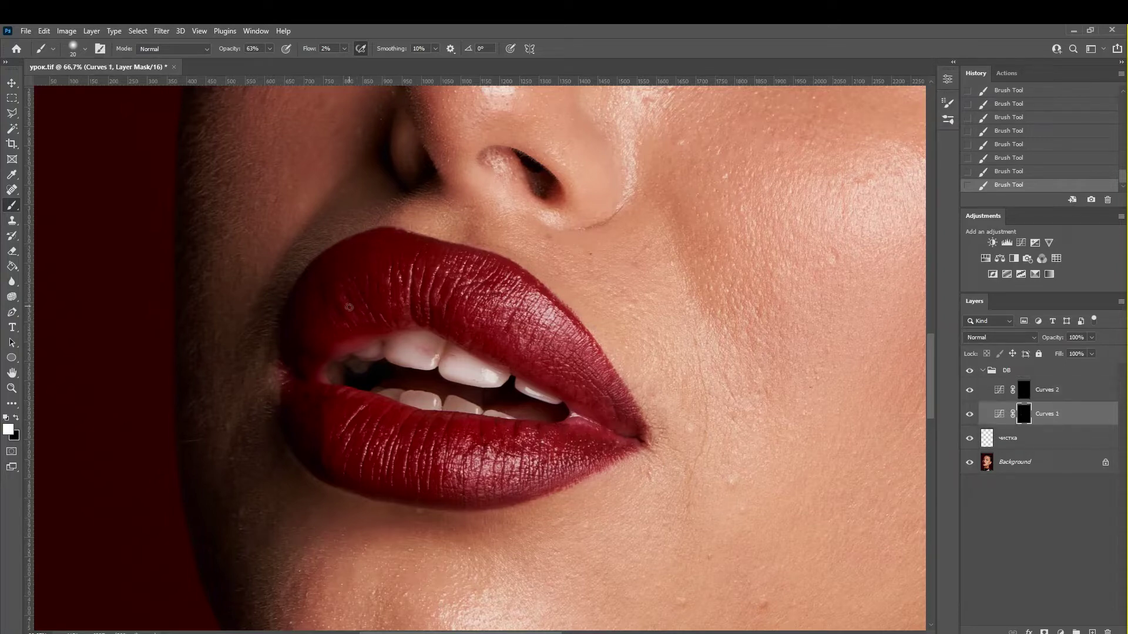
key(bracketleft)
click(1015, 397)
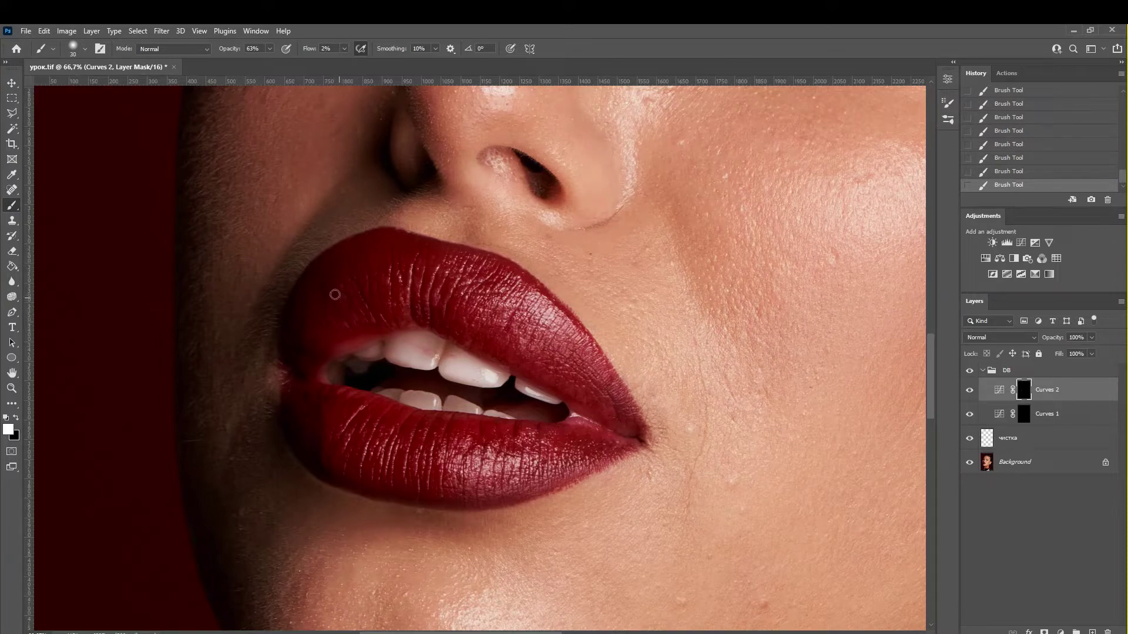
key(bracketleft)
key(bracketleft)
key(bracketright)
key(bracketright)
click(1022, 416)
key(bracketleft)
key(bracketleft)
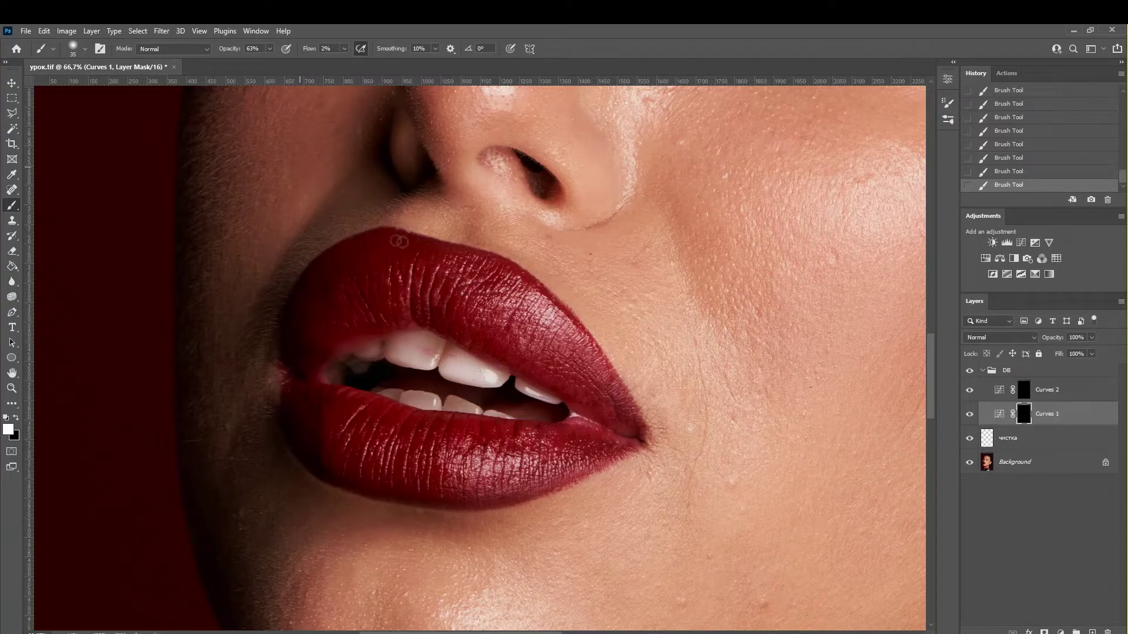
key(bracketright)
key(bracketright)
key(bracketright)
Step: Continue alternating Curves 2 and Curves 1 mask strokes to shape the lower-lip corner
click(1023, 389)
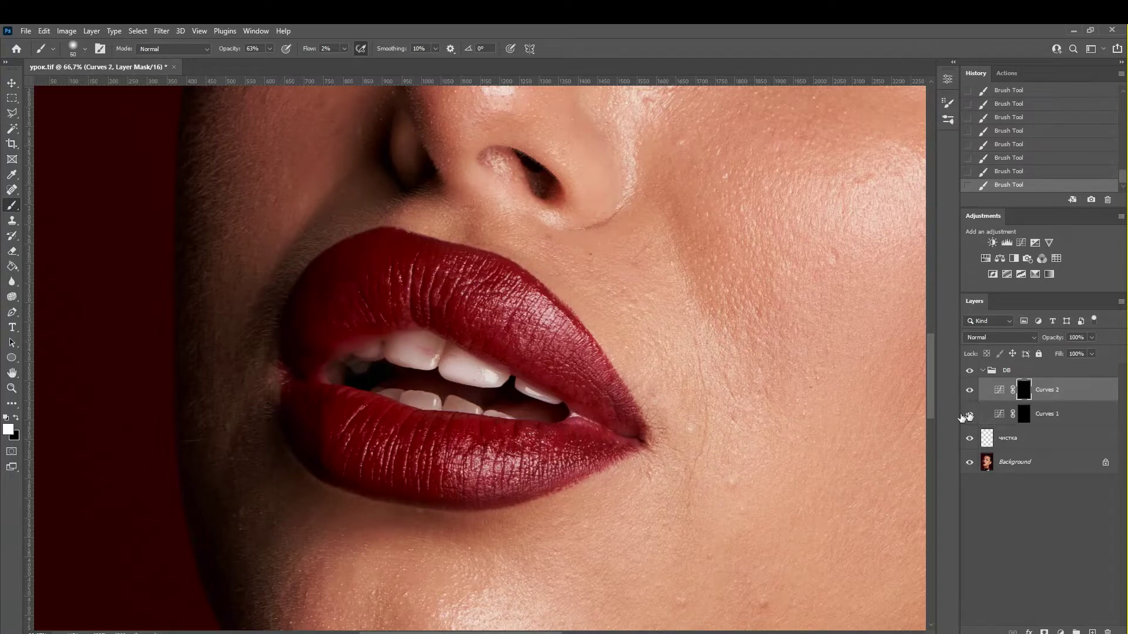
key(bracketleft)
key(bracketleft)
key(bracketleft)
key(bracketleft)
key(bracketright)
key(bracketright)
click(1023, 417)
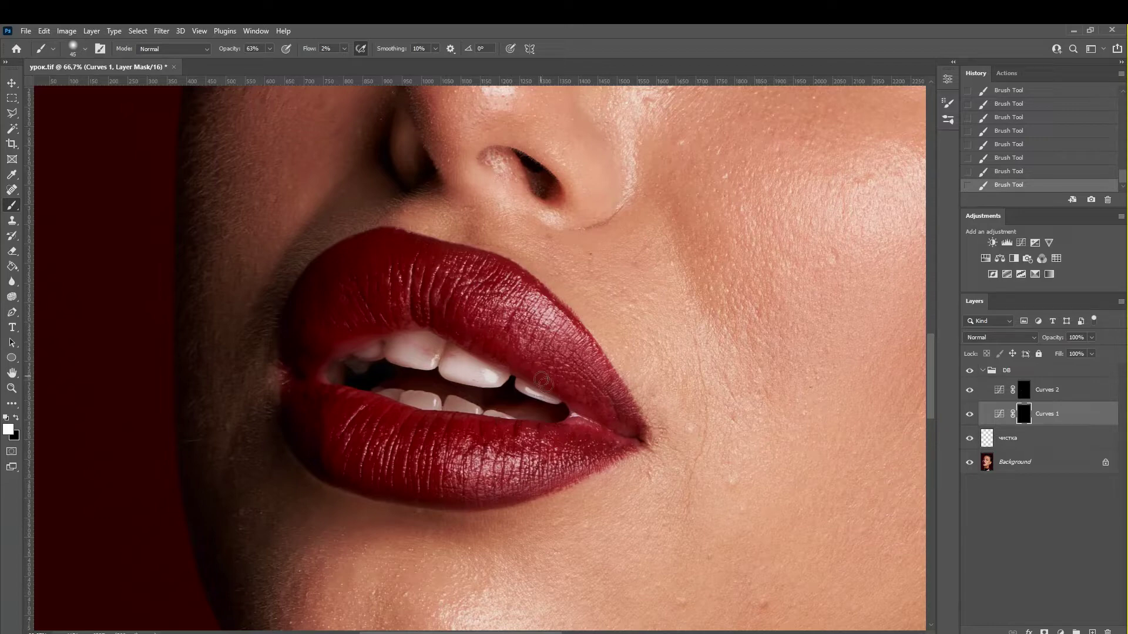
key(bracketright)
key(bracketleft)
key(bracketleft)
key(bracketright)
key(bracketright)
key(bracketright)
click(1025, 394)
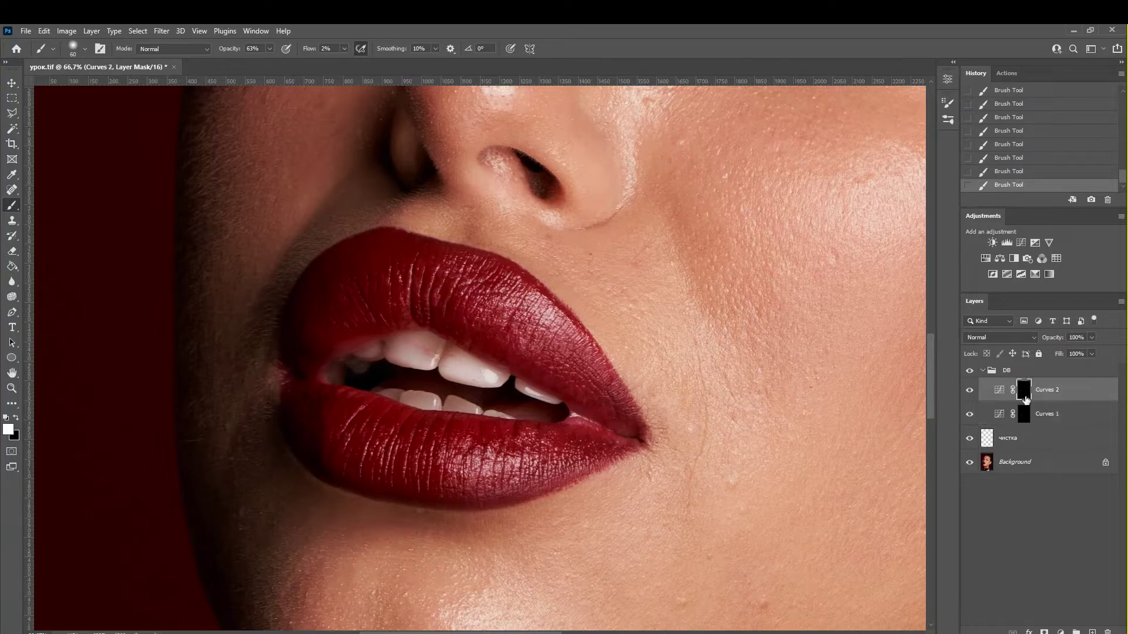
key(bracketleft)
key(bracketleft)
key(bracketleft)
key(bracketright)
Step: Paint faint burn strokes on the Curves 1 mask, then dodge strokes on the Curves 2 mask
click(1023, 414)
key(bracketright)
key(bracketright)
key(bracketright)
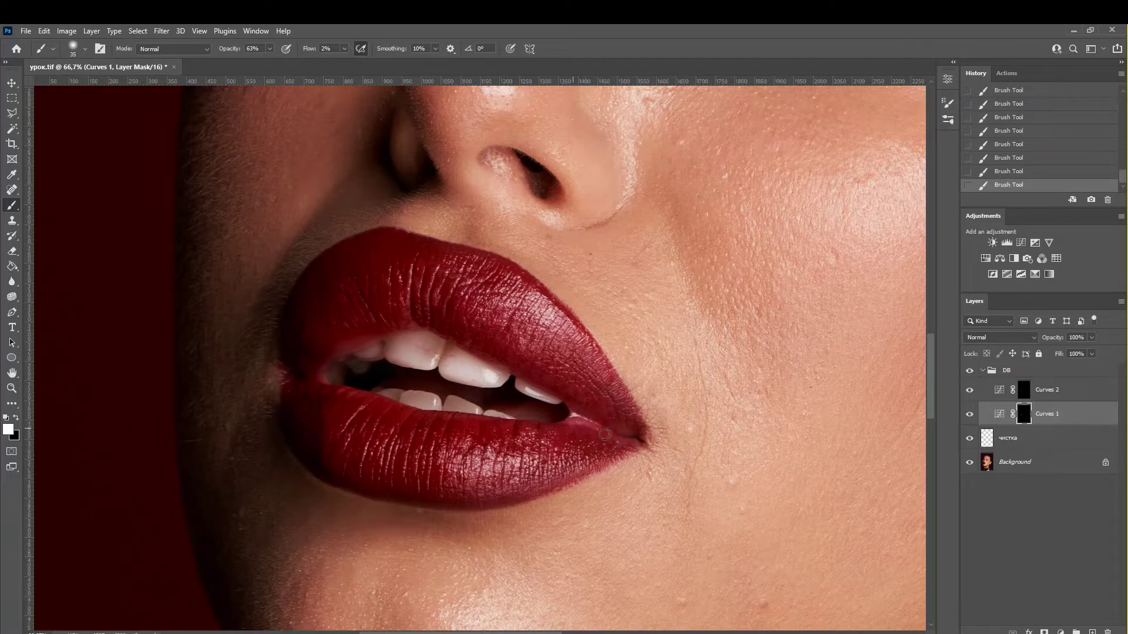
key(bracketleft)
key(bracketright)
key(bracketright)
key(bracketright)
key(bracketleft)
key(bracketleft)
key(bracketleft)
key(bracketright)
key(bracketright)
click(1024, 392)
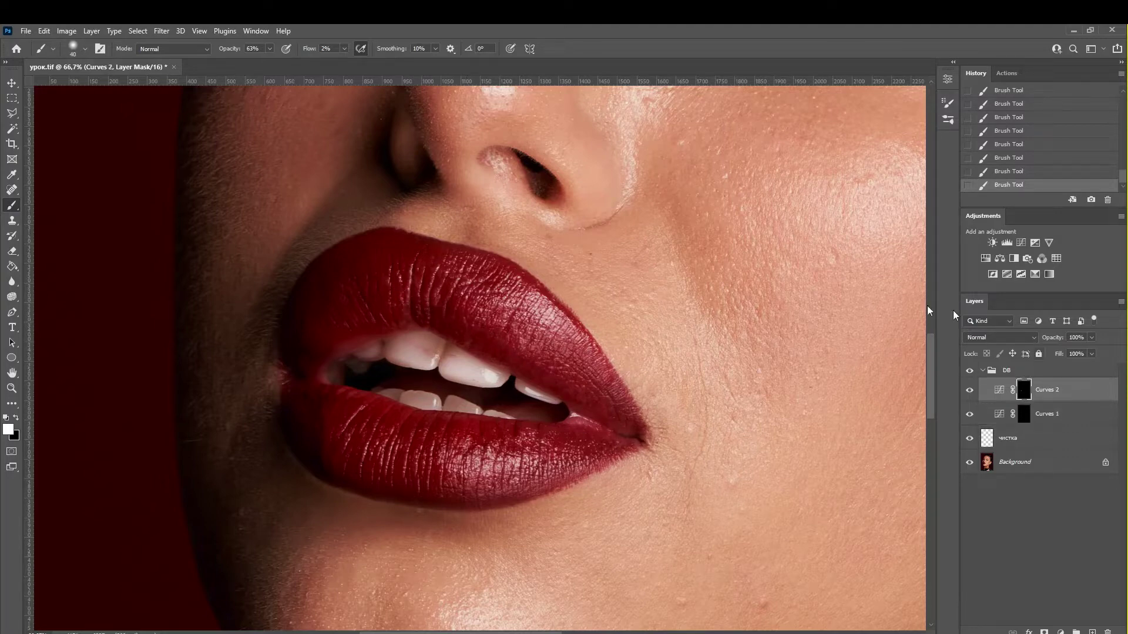
key(bracketright)
key(bracketright)
key(bracketleft)
key(bracketleft)
key(bracketleft)
key(bracketleft)
key(bracketright)
key(bracketright)
drag(327, 399, 323, 410)
key(bracketleft)
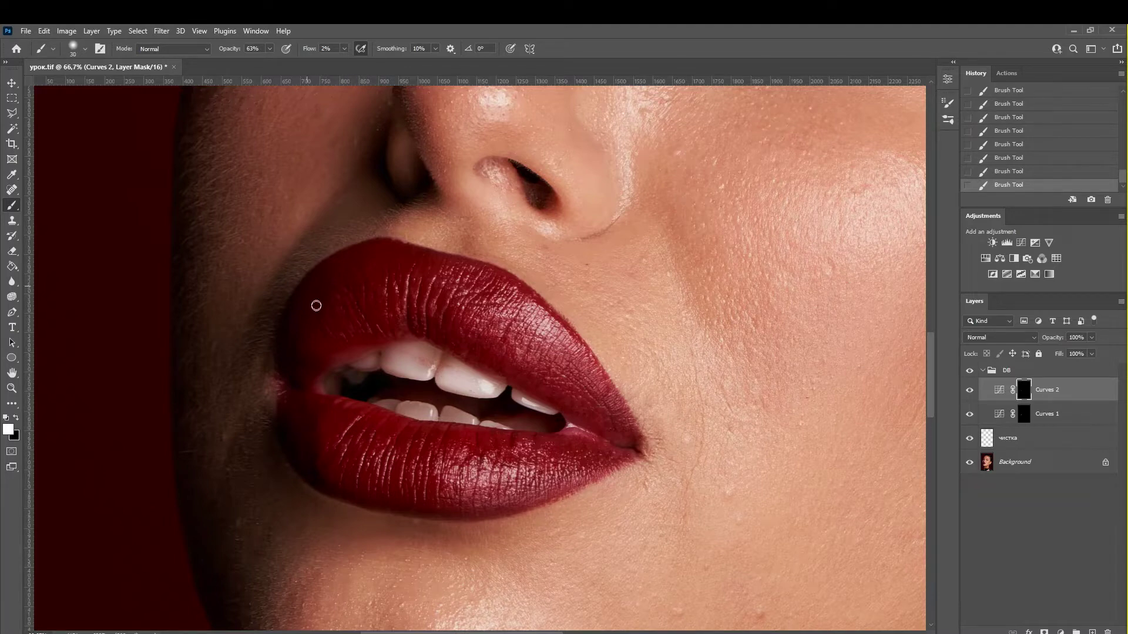
key(bracketright)
key(bracketleft)
key(bracketleft)
key(bracketleft)
key(bracketright)
key(bracketright)
key(bracketright)
Step: Make another pass of lip strokes on the Curves 1 mask, then on Curves 2
click(1023, 413)
key(bracketright)
key(bracketright)
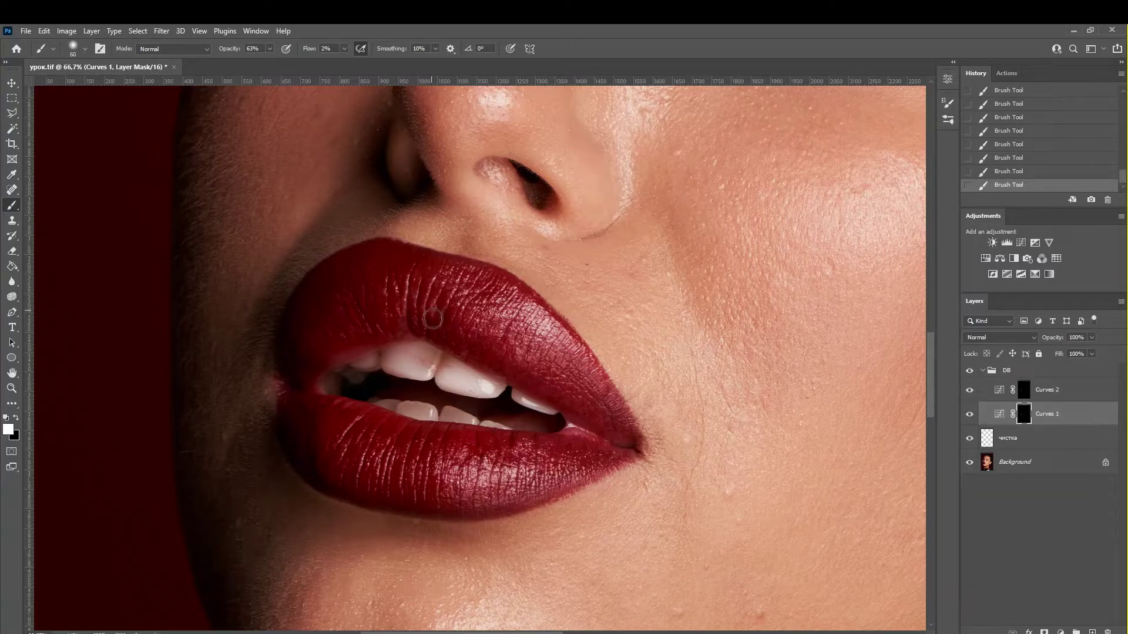
key(bracketleft)
key(bracketleft)
key(bracketleft)
key(bracketleft)
key(bracketleft)
key(bracketright)
key(bracketright)
key(bracketright)
key(bracketleft)
key(bracketleft)
key(bracketright)
key(bracketright)
key(bracketright)
click(1024, 390)
key(bracketleft)
key(bracketleft)
key(bracketleft)
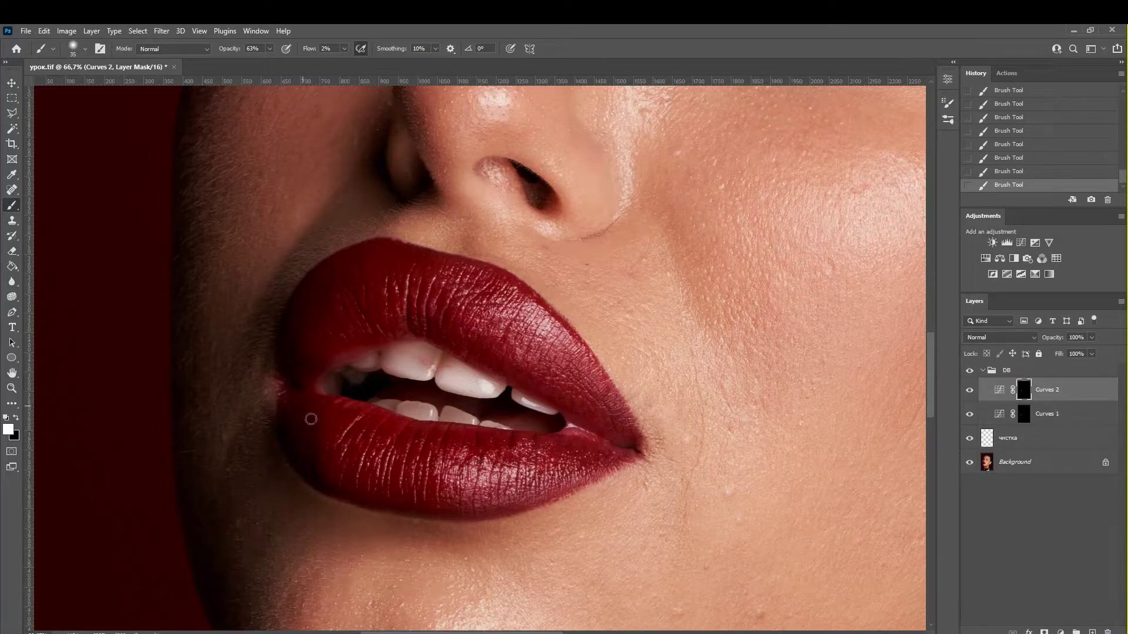
key(bracketleft)
Step: Burn along the lower-lip corner and left lip corner on the Curves 1 mask
click(1032, 419)
key(bracketright)
key(bracketright)
key(bracketright)
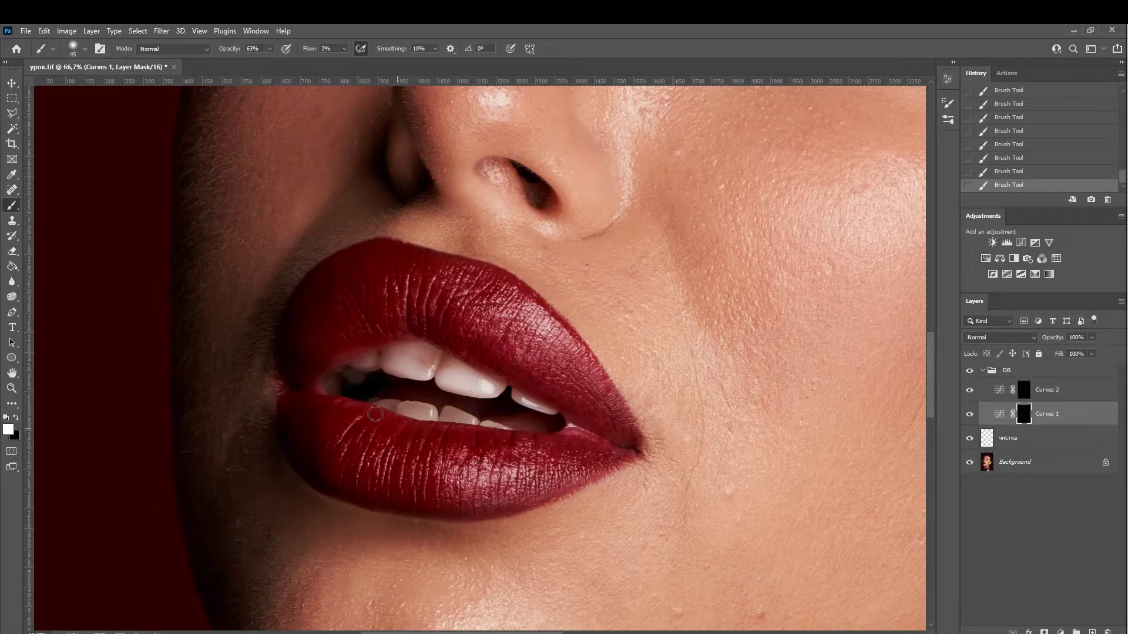
drag(375, 415, 329, 409)
key(bracketleft)
key(bracketright)
key(bracketright)
mouse_move(309, 352)
mouse_down()
mouse_move(290, 320)
mouse_move(307, 350)
mouse_move(354, 272)
mouse_move(341, 263)
mouse_up()
alt+scroll(637, 446, down, 1)
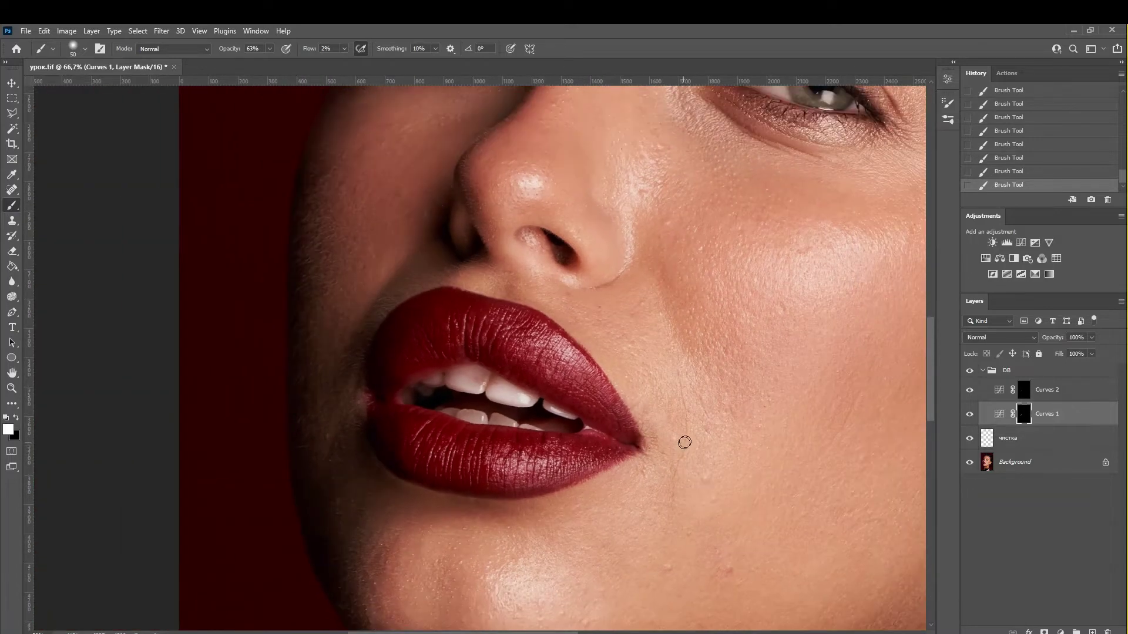
Step: Collapse the DB group and toggle the Background on its own to compare with the original
click(983, 371)
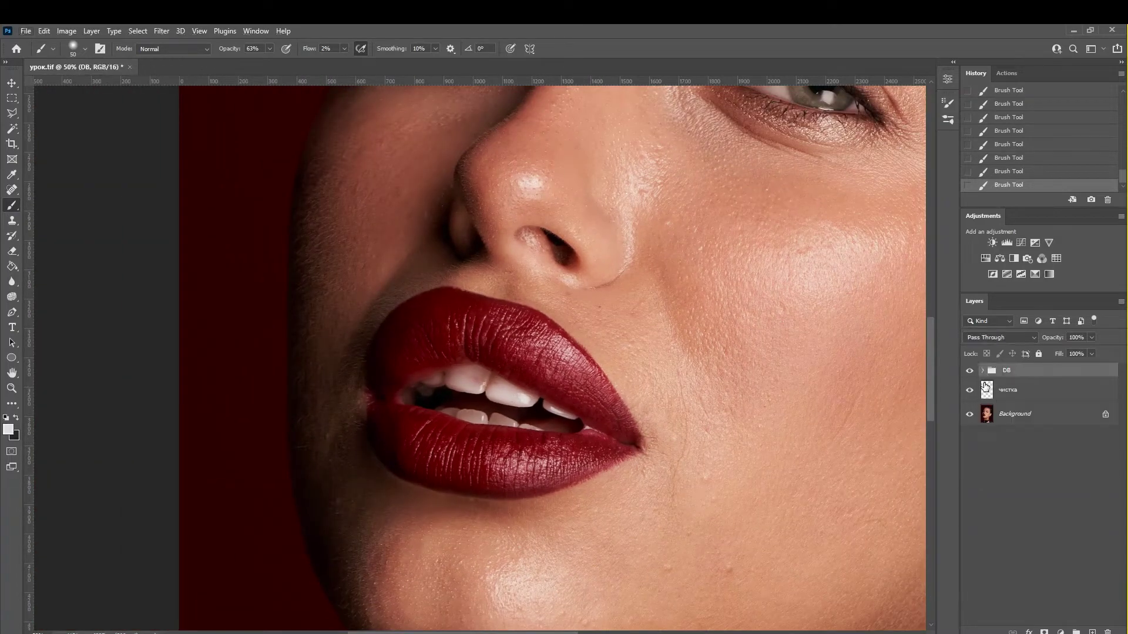
alt+click(969, 415)
alt+click(971, 415)
alt+click(971, 415)
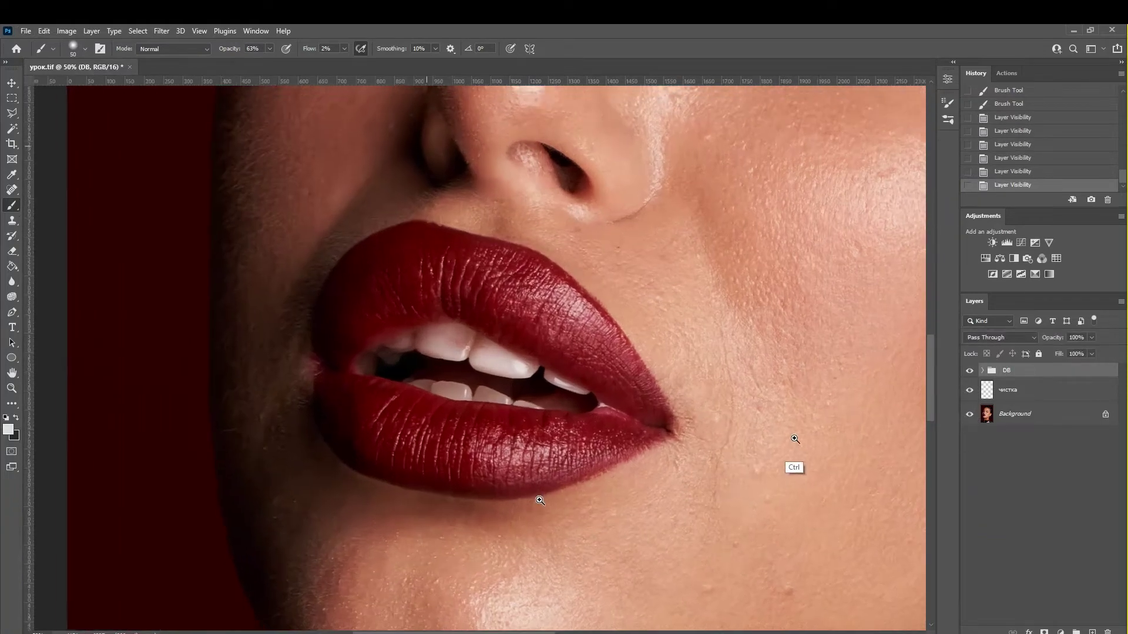
scroll(536, 492, up, 1)
Step: Paint the Curves 2 mask over the lower lip and upper lip, shrinking the brush as you go
click(981, 370)
click(1023, 389)
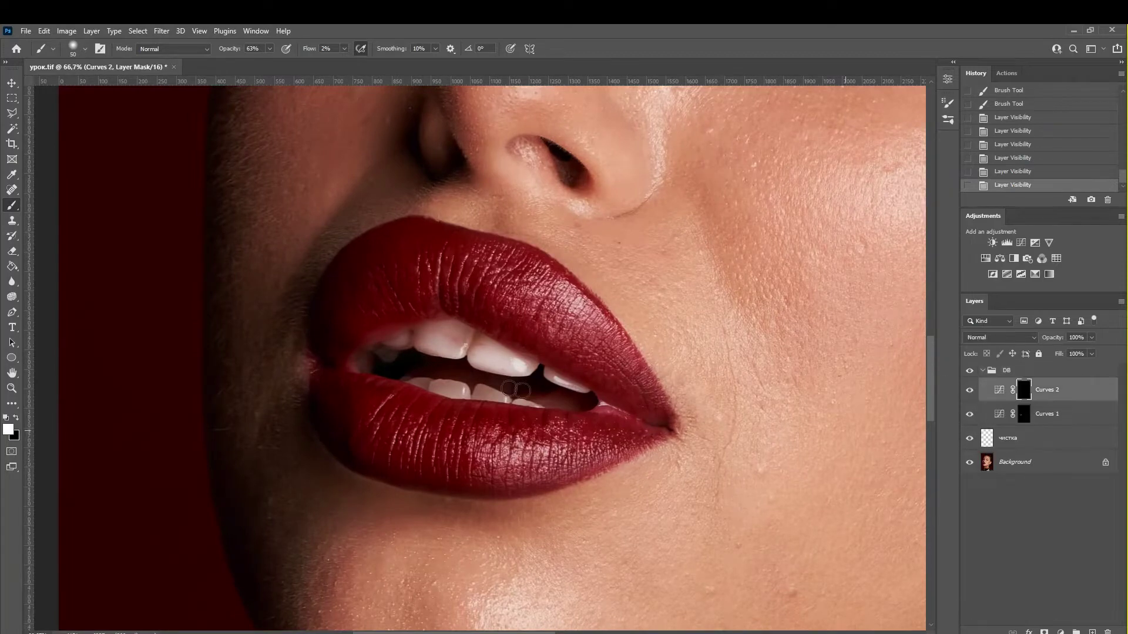
drag(456, 410, 443, 413)
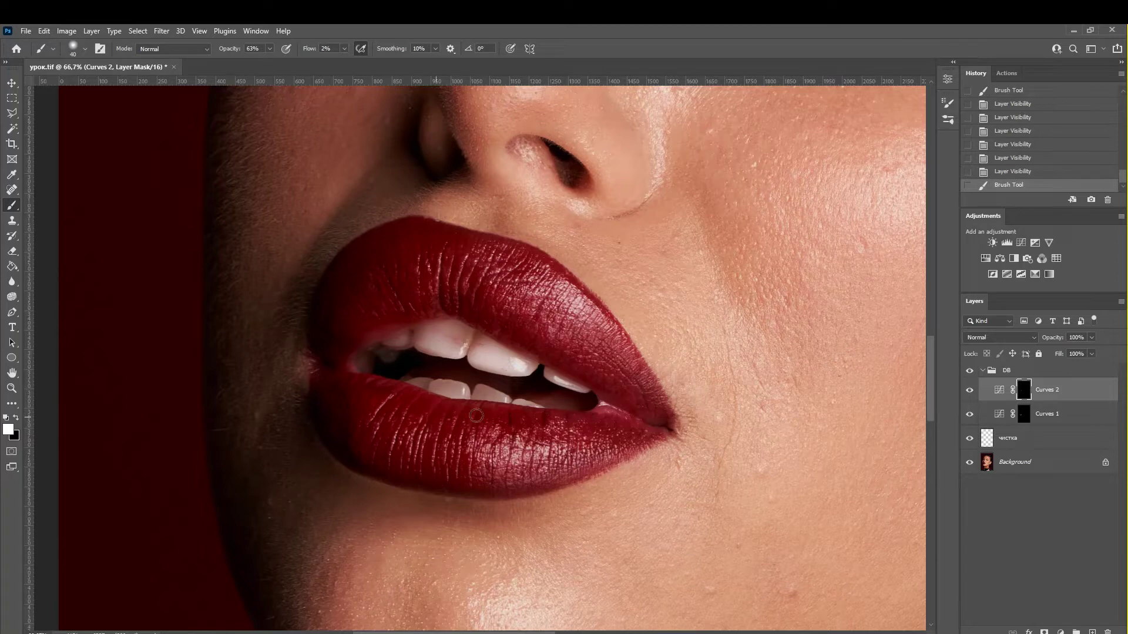
key(bracketleft)
drag(438, 419, 446, 414)
drag(487, 416, 513, 415)
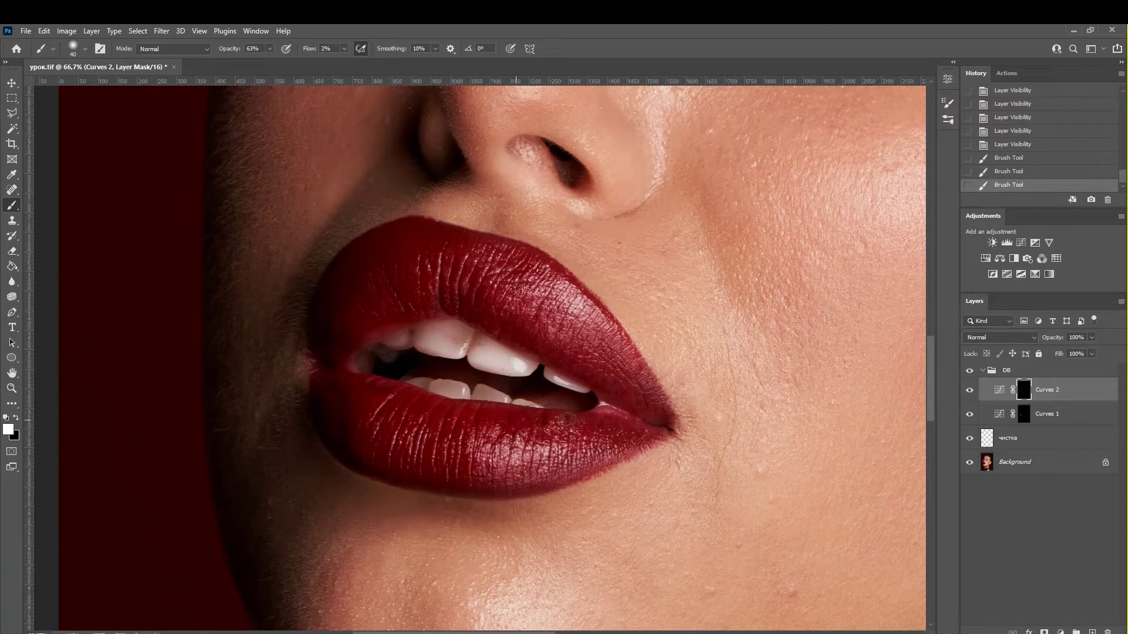
drag(557, 437, 583, 431)
key([)
drag(458, 416, 572, 420)
drag(555, 381, 416, 291)
key([)
mouse_move(394, 234)
mouse_down()
mouse_move(423, 296)
mouse_move(476, 296)
mouse_up()
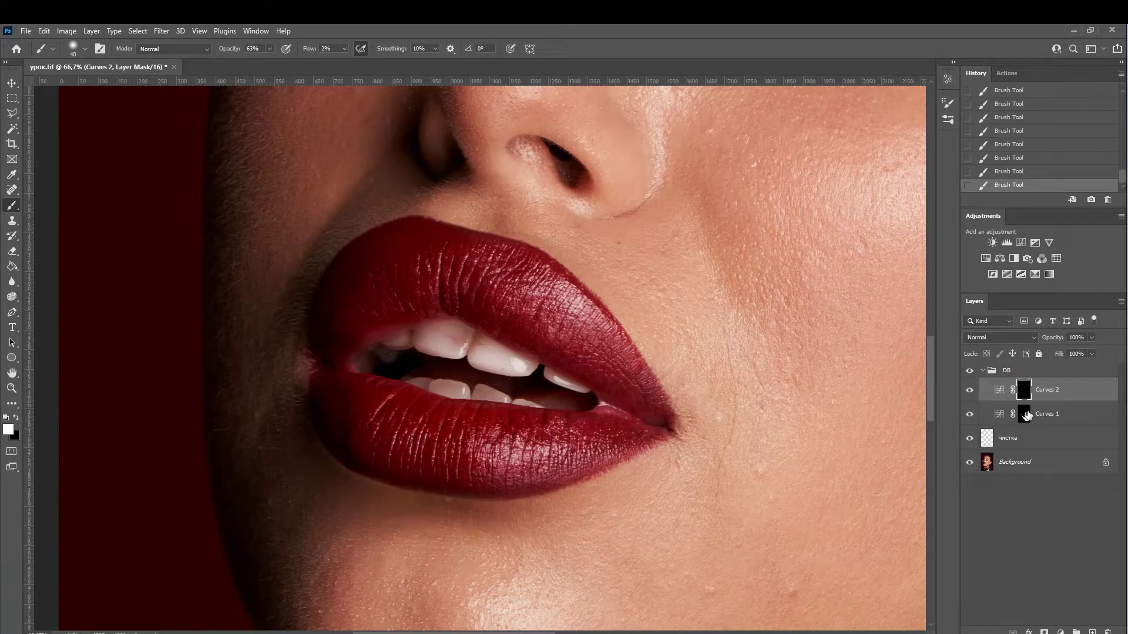
Step: Paint on the Curves 1 mask with a larger brush, then refine the Curves 2 mask again
key(bracketleft)
key(alt+bracketleft)
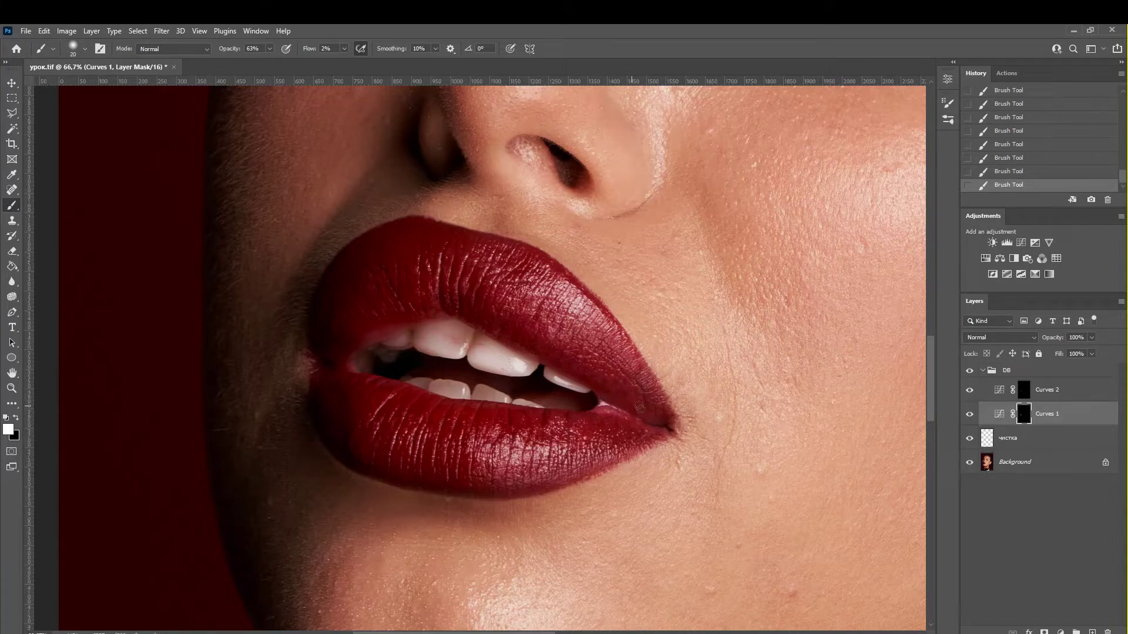
key(bracketright)
click(1023, 390)
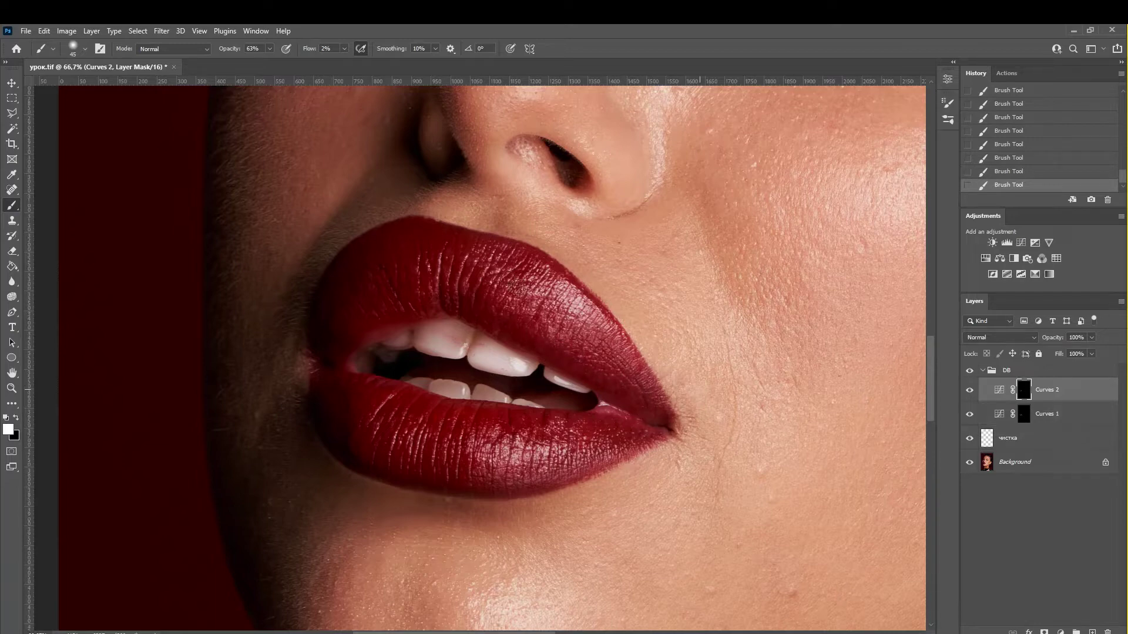
key(bracketleft)
key(bracketleft)
key(bracketright)
scroll(701, 458, down, 1)
scroll(630, 446, up, 1)
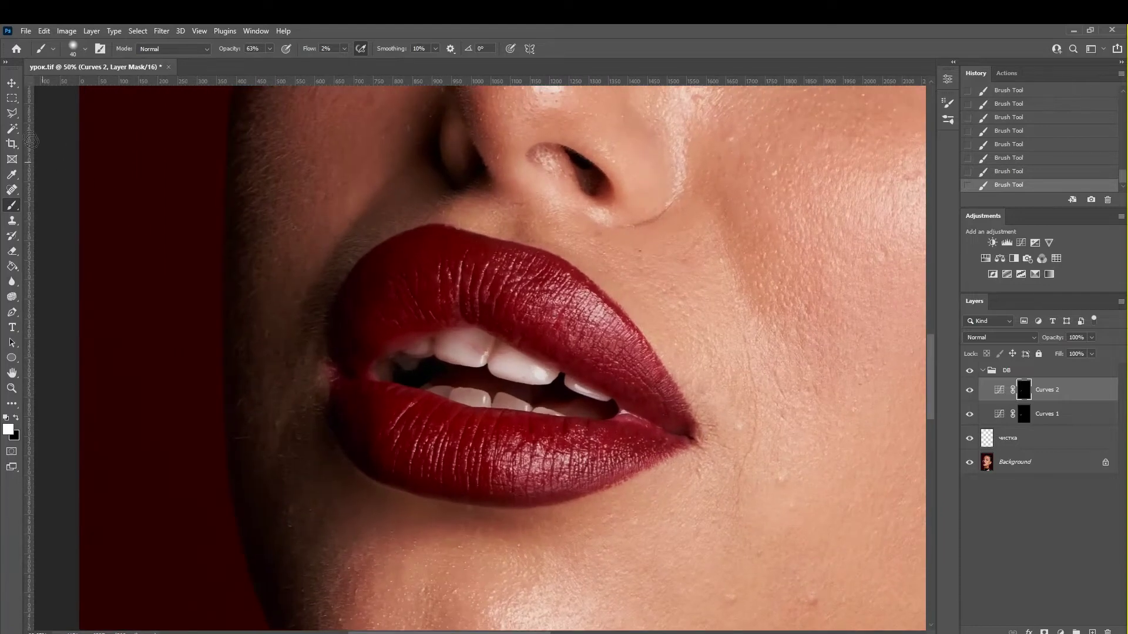
Step: Stamp all visible layers into a merged layer above DB and duplicate it as пятна
key(v)
click(980, 370)
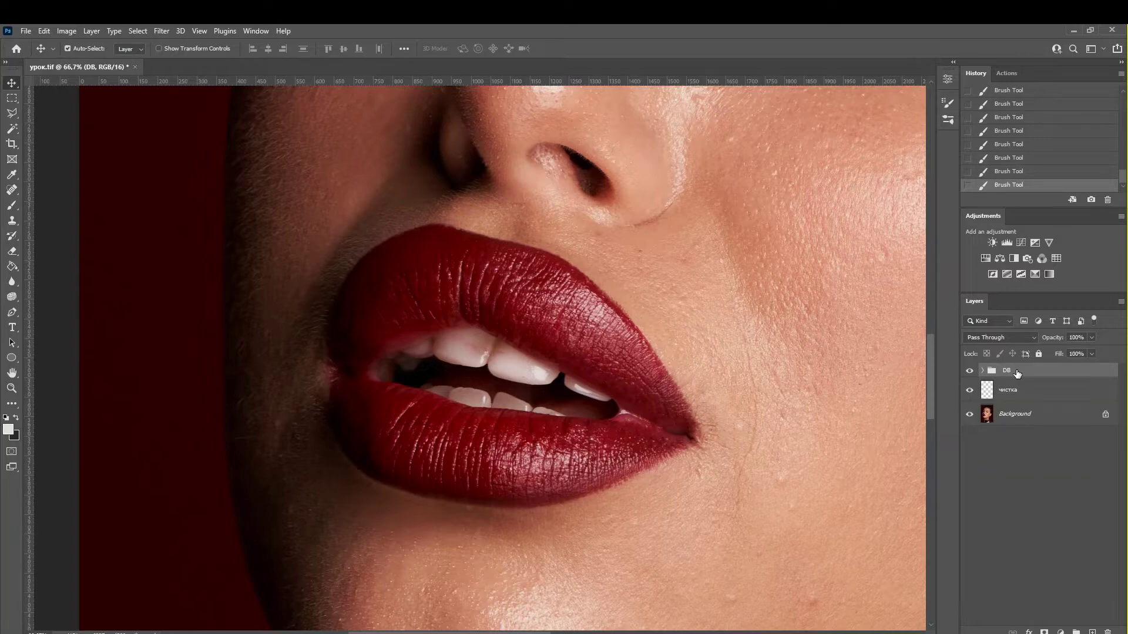
key(ctrl+shift+alt+e)
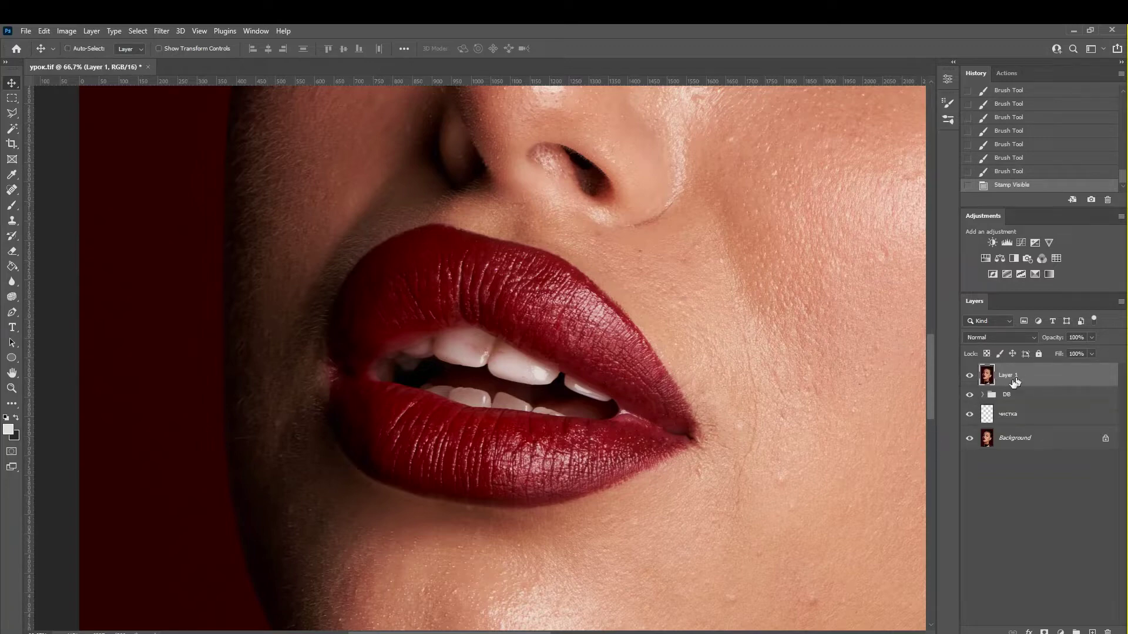
key(ctrl+j)
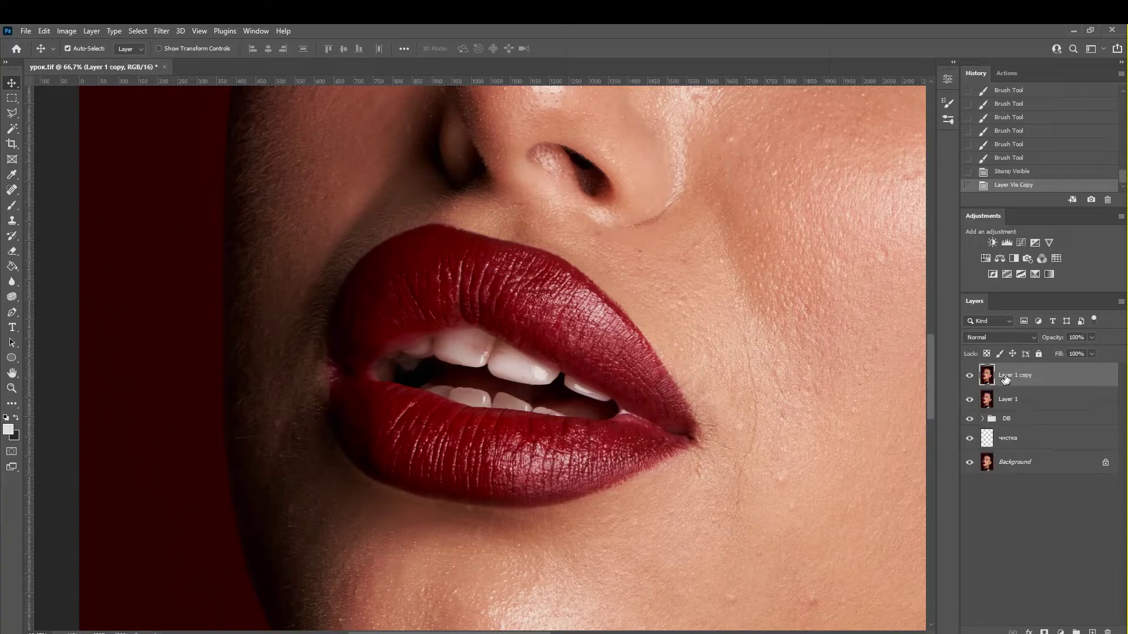
double_click(1007, 376)
text(па)
key(Return)
Step: Duplicate пятна as текстура and group both layers into a group named частотка
key(ctrl+j)
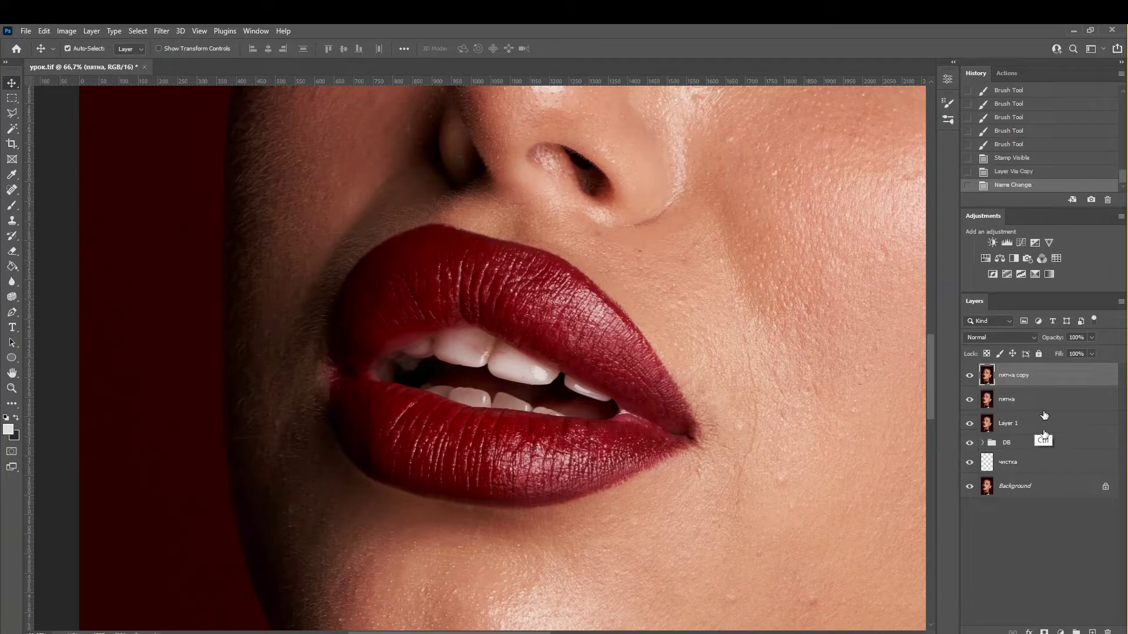
double_click(1019, 375)
text(тек)
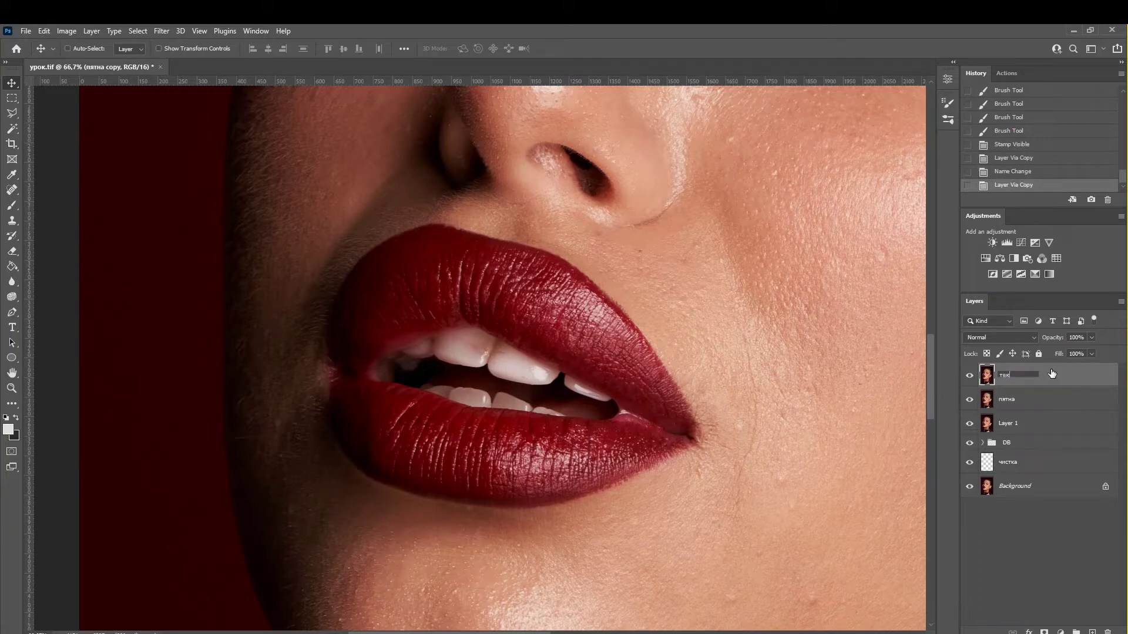
text(стура)
key(Return)
shift+click(1036, 405)
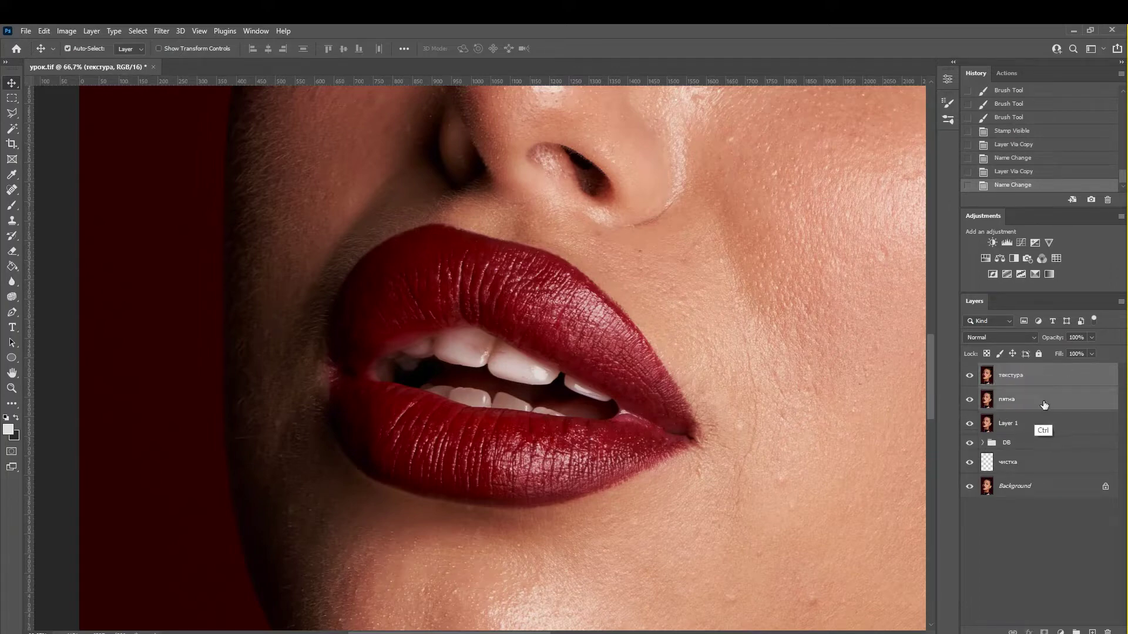
key(ctrl+g)
double_click(1015, 370)
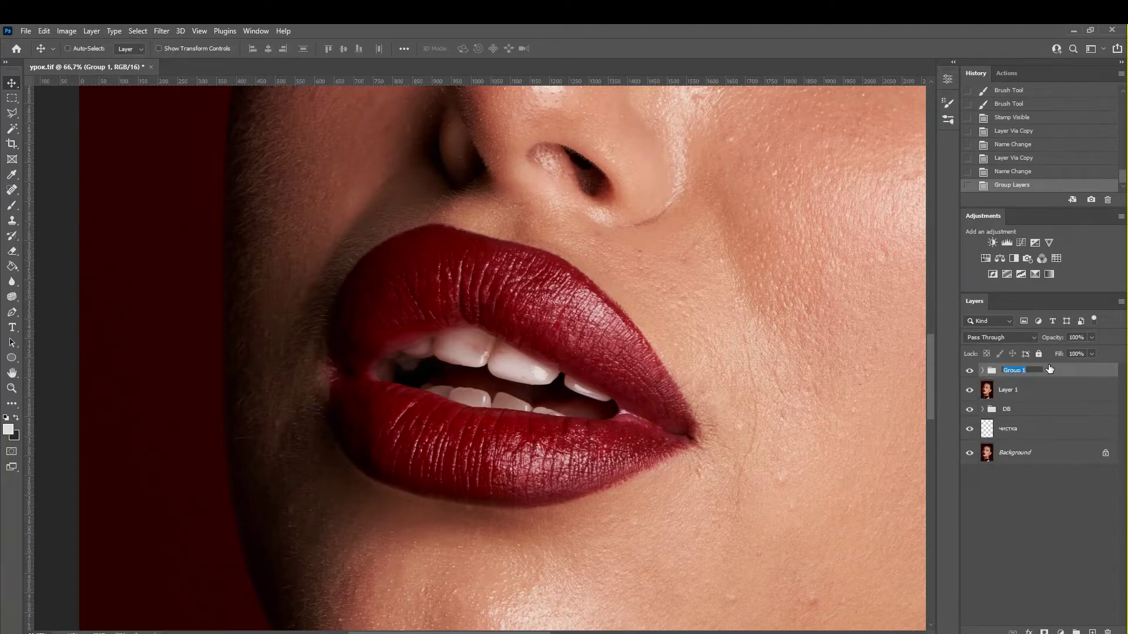
text(частотка)
key(Return)
Step: Hide the текстура layer and make пятна the active layer, centring the lips
click(982, 370)
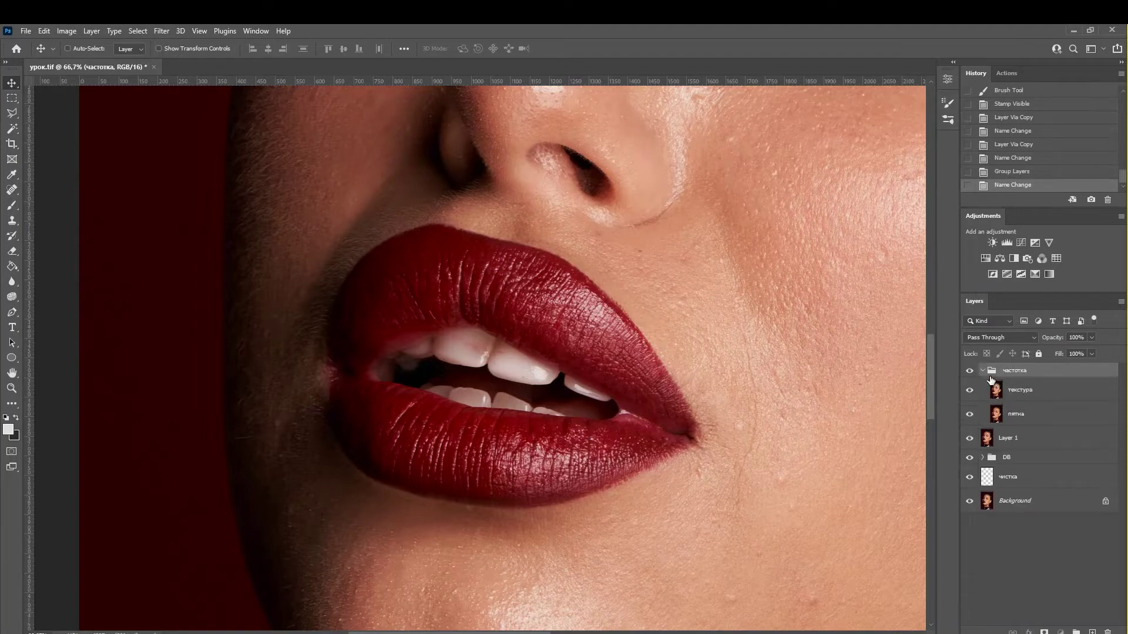
click(969, 390)
click(1034, 414)
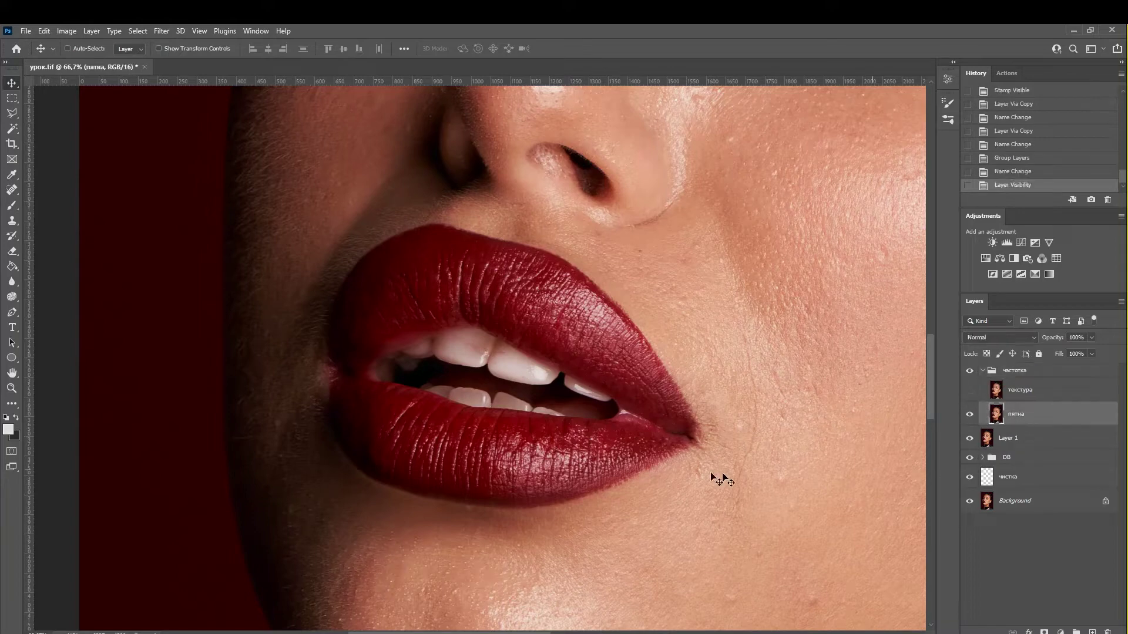
drag(610, 403, 561, 415)
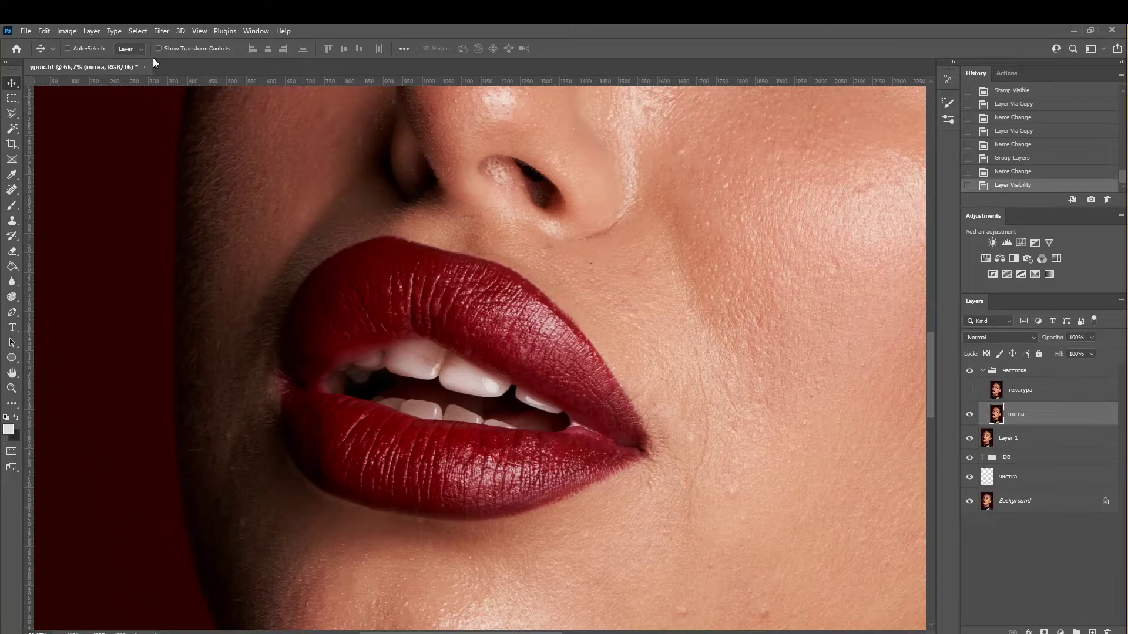
Step: Gaussian-blur пятна at about 5.4 px radius, then show and select текстура
click(160, 31)
mouse_move(203, 181)
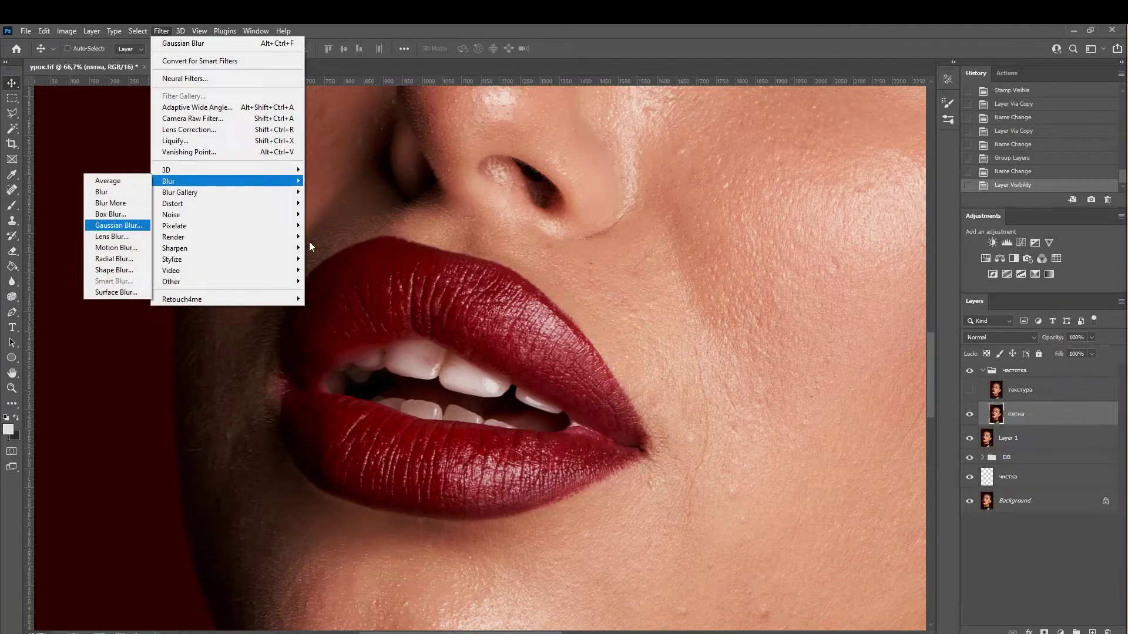
key(Return)
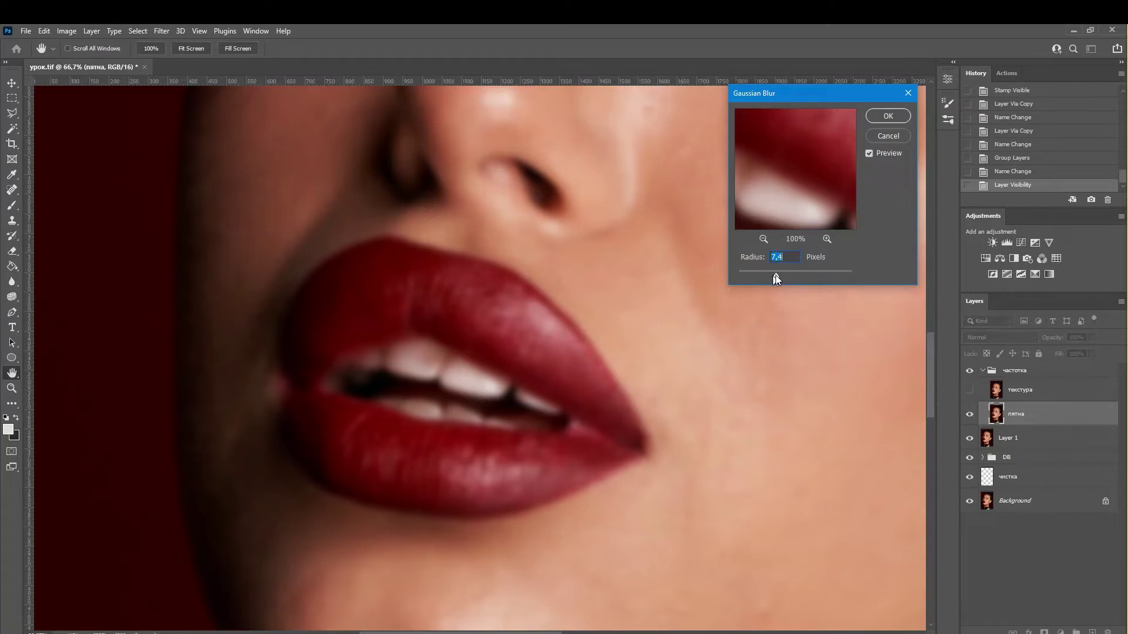
mouse_move(774, 275)
mouse_down()
mouse_move(786, 277)
mouse_move(774, 274)
mouse_up()
click(887, 116)
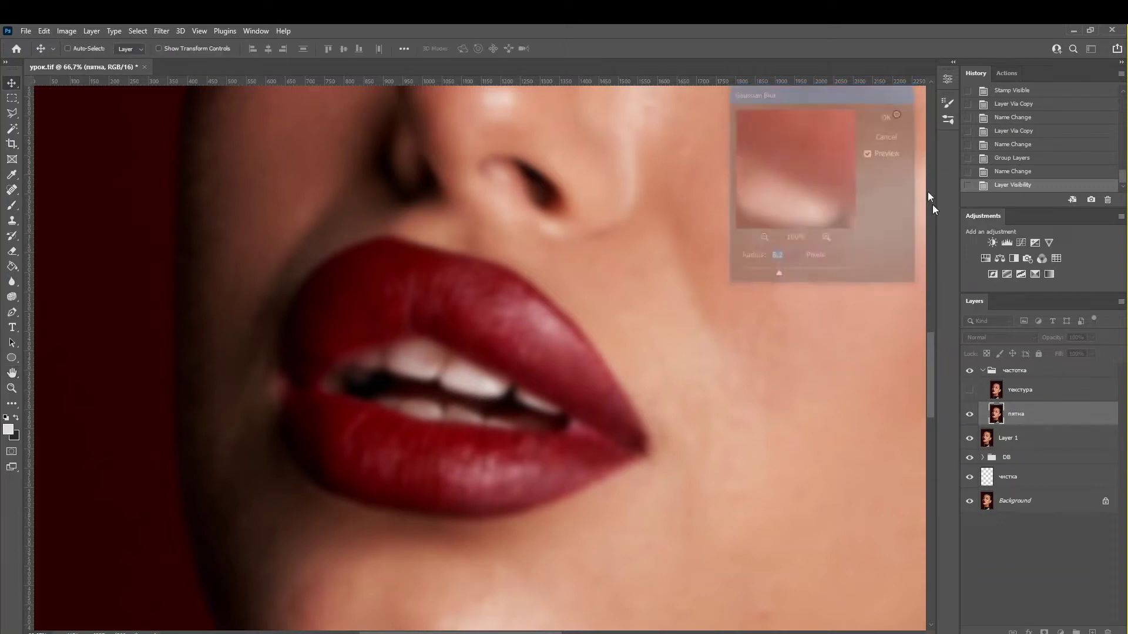
click(969, 390)
click(1027, 399)
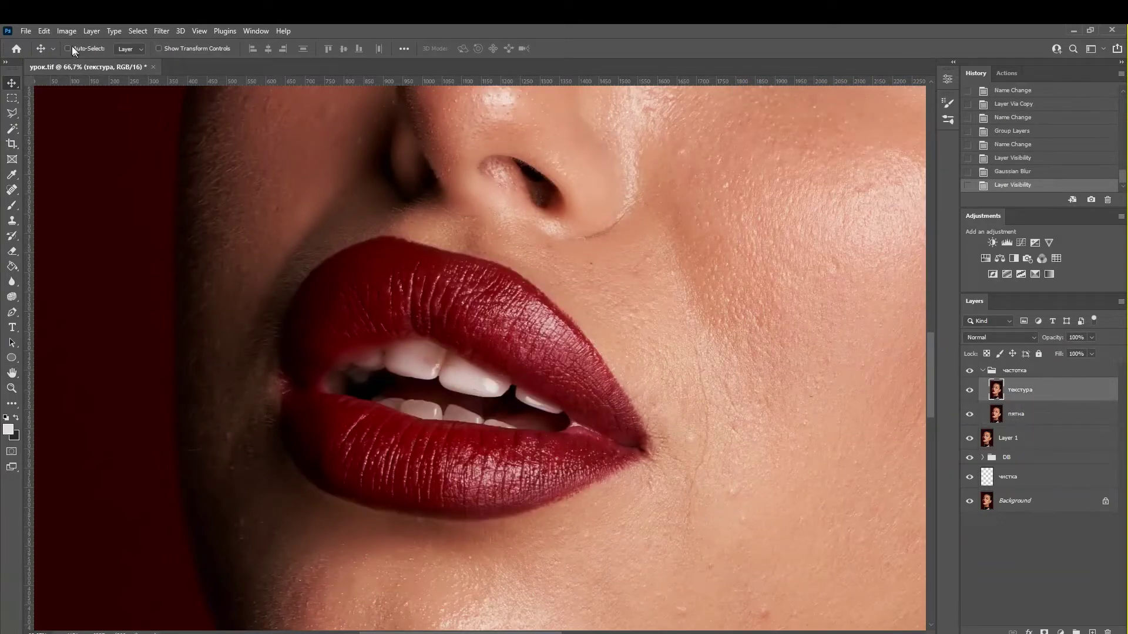
Step: Apply Image onto текстура using пятна as source, Subtract, scale 2, offset 128
click(66, 31)
click(103, 202)
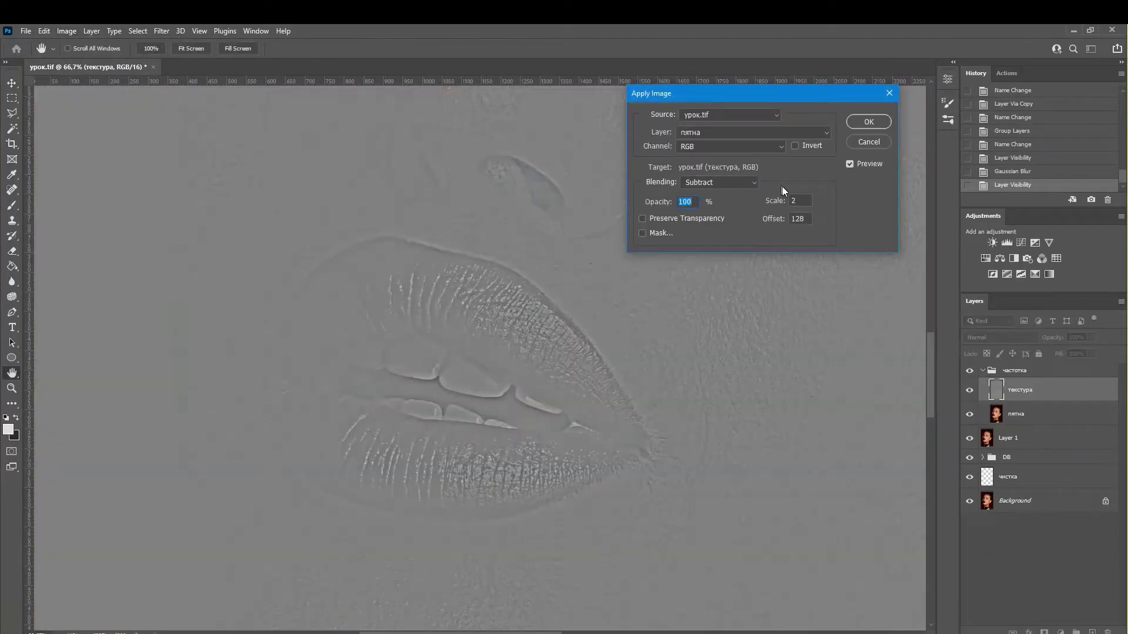
click(698, 137)
click(698, 174)
click(868, 122)
Step: Set текстура to Linear Light, hide it, and add a new empty layer above пятна
click(1000, 337)
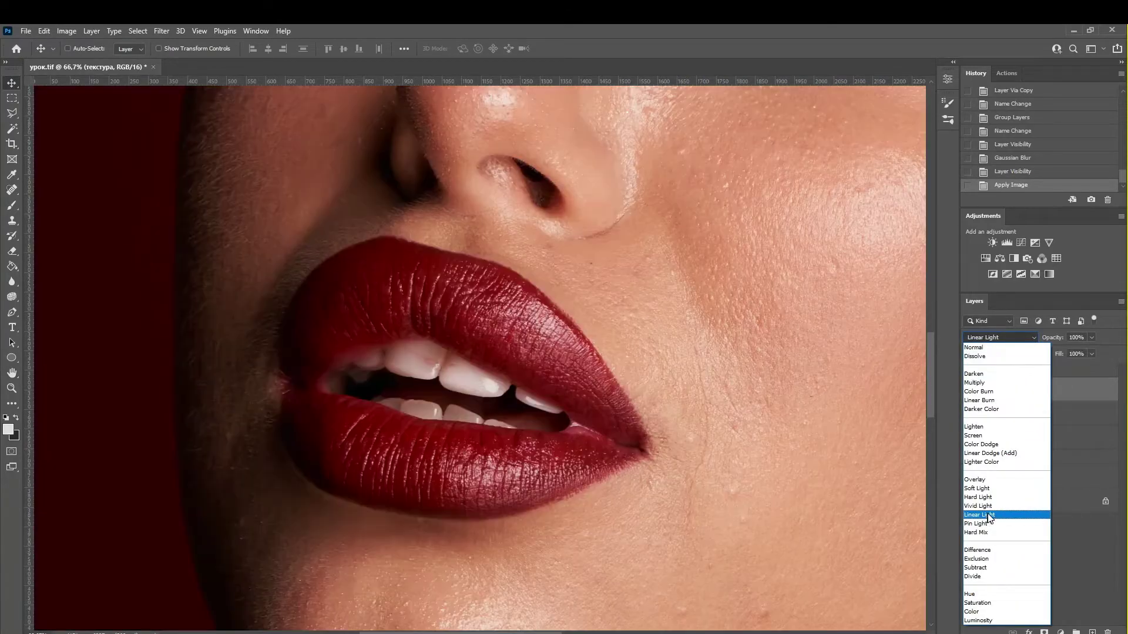
click(987, 514)
click(969, 390)
click(1045, 414)
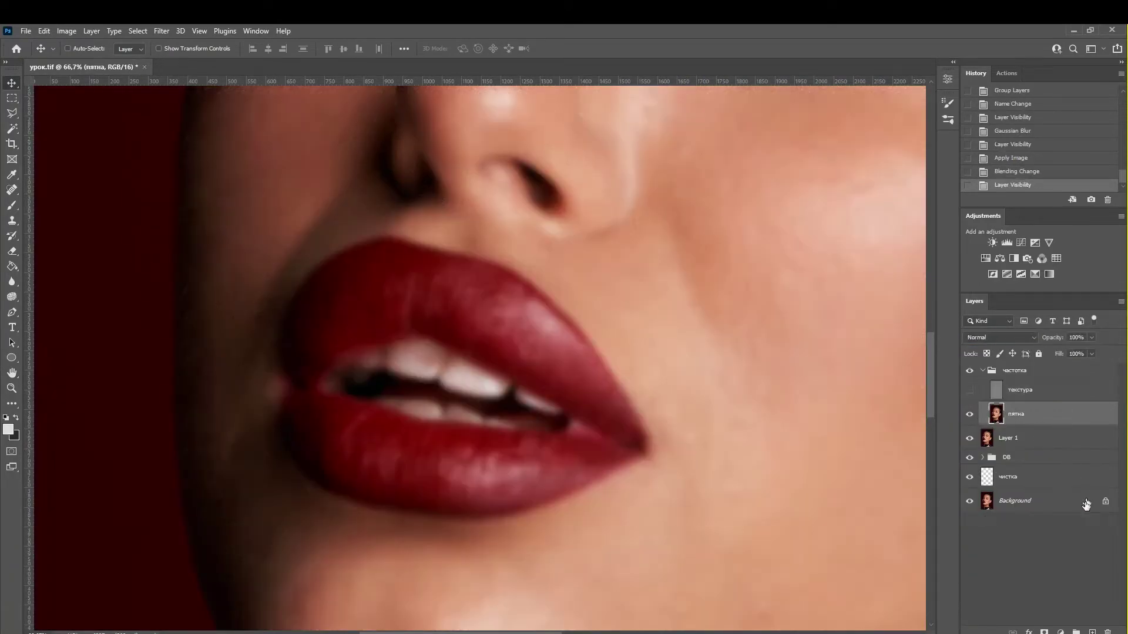
click(1091, 632)
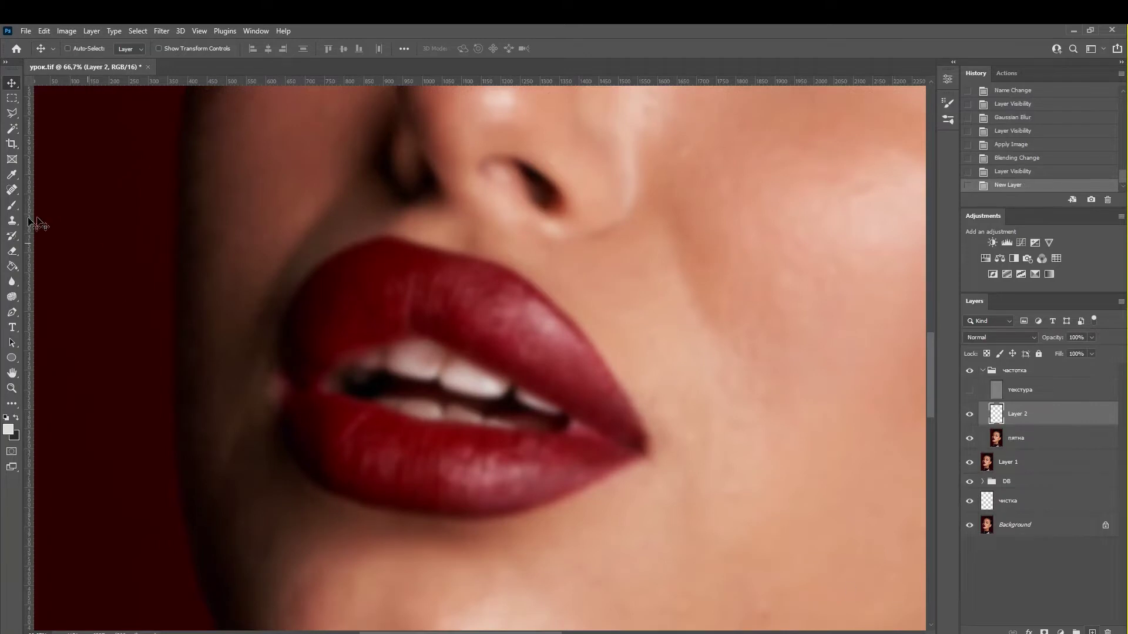
Step: Switch to the Mixer Brush at size 150 and blend the upper lip's left side
click(12, 207)
right_click(9, 212)
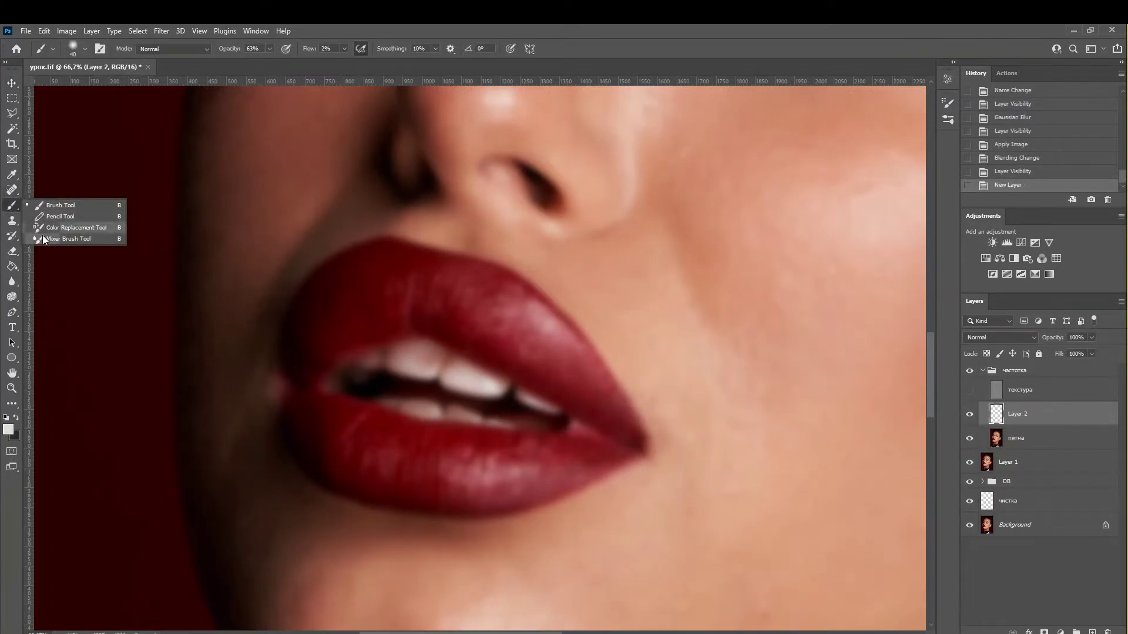
click(64, 241)
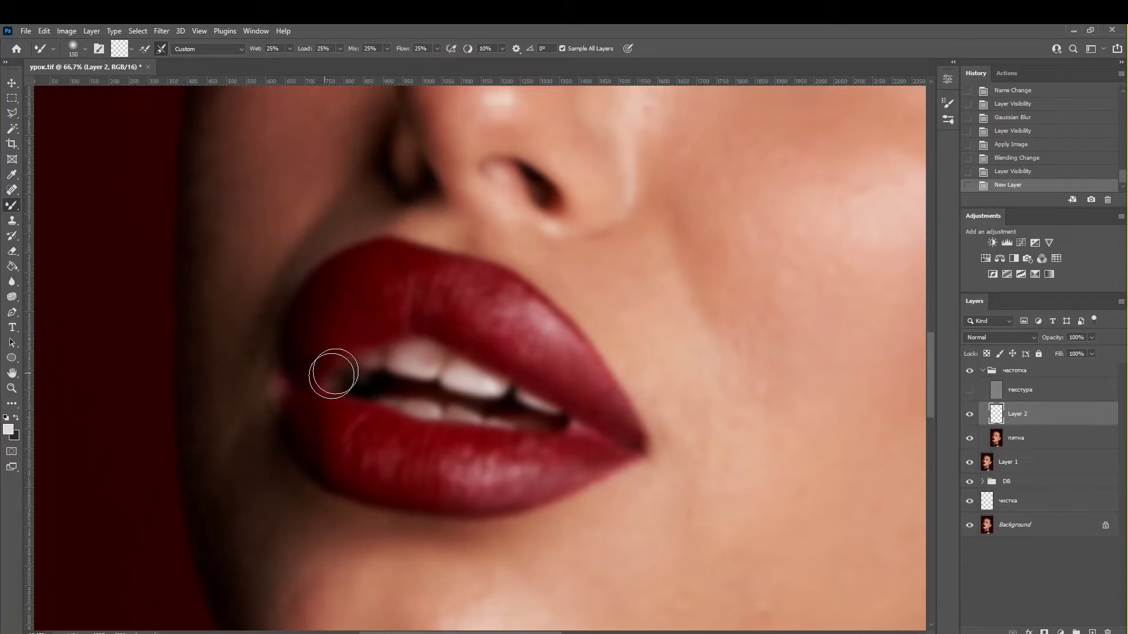
key(bracketright)
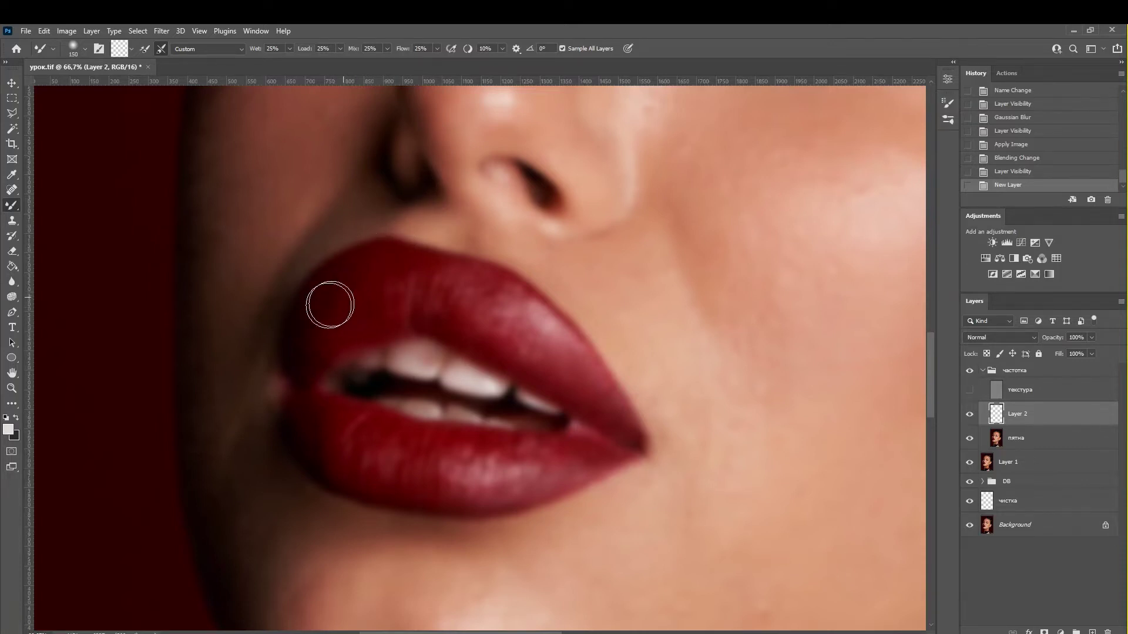
mouse_move(330, 305)
mouse_down()
mouse_move(377, 259)
mouse_move(324, 297)
mouse_move(312, 328)
mouse_up()
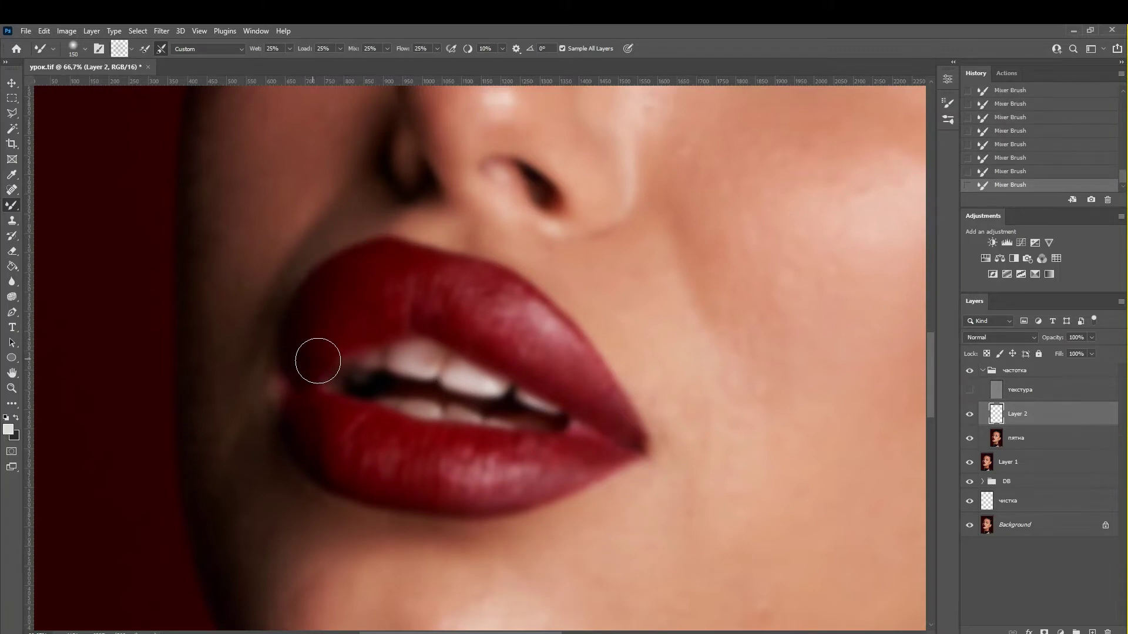
Step: Keep blending the lip colour, varying the Mixer Brush size between 90 and 175
key(bracketleft)
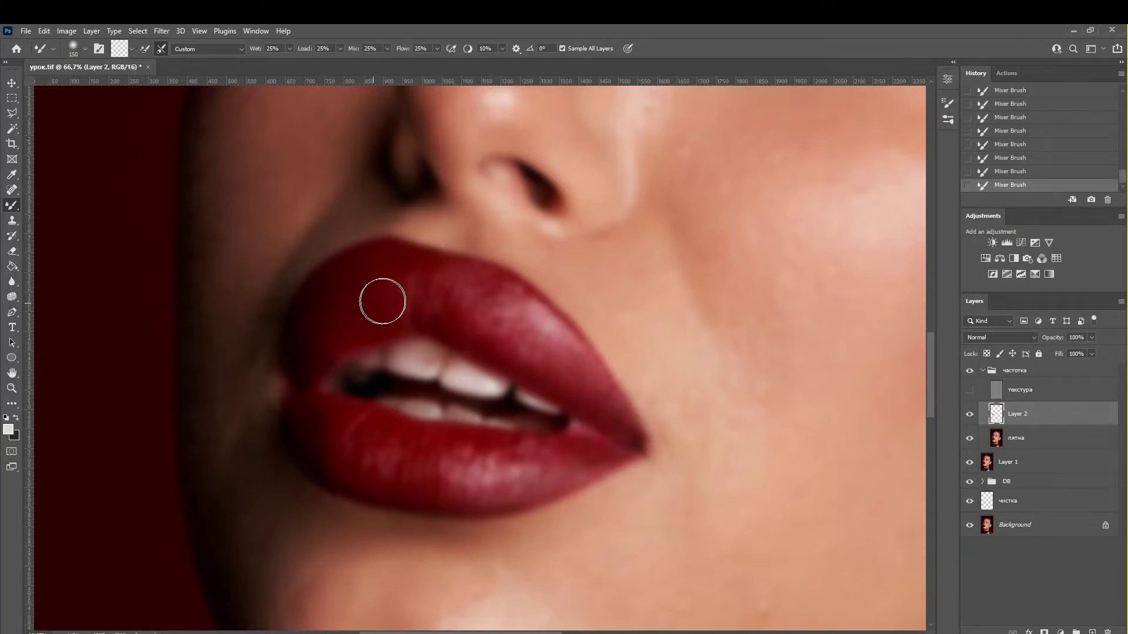
key(bracketright)
key(bracketleft)
key(bracketleft)
key(bracketright)
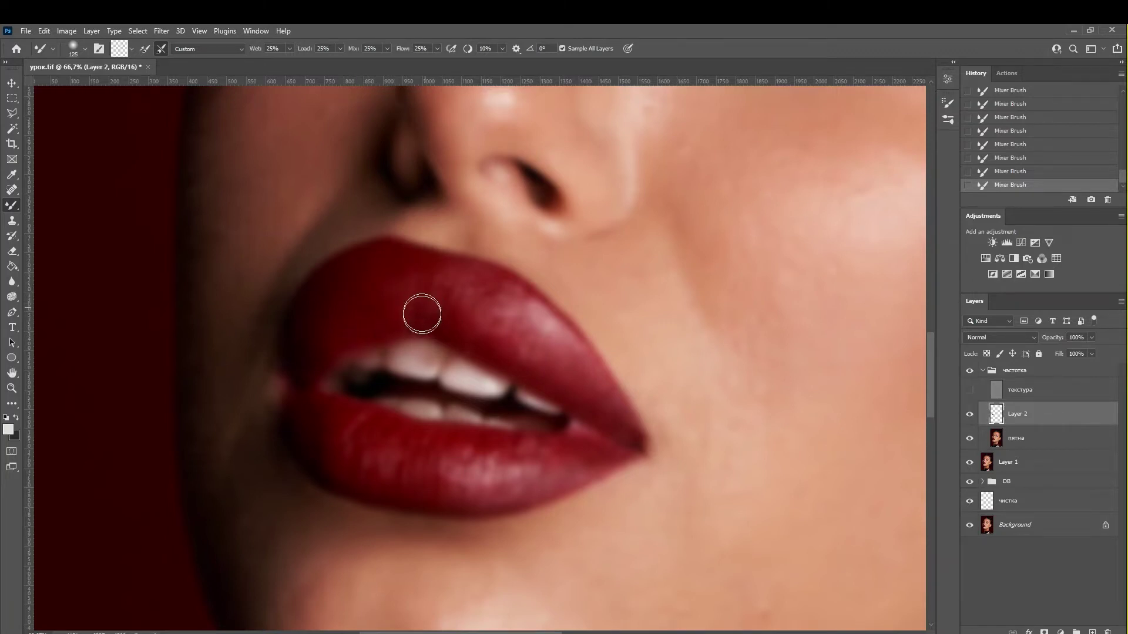
key(bracketleft)
key(bracketleft)
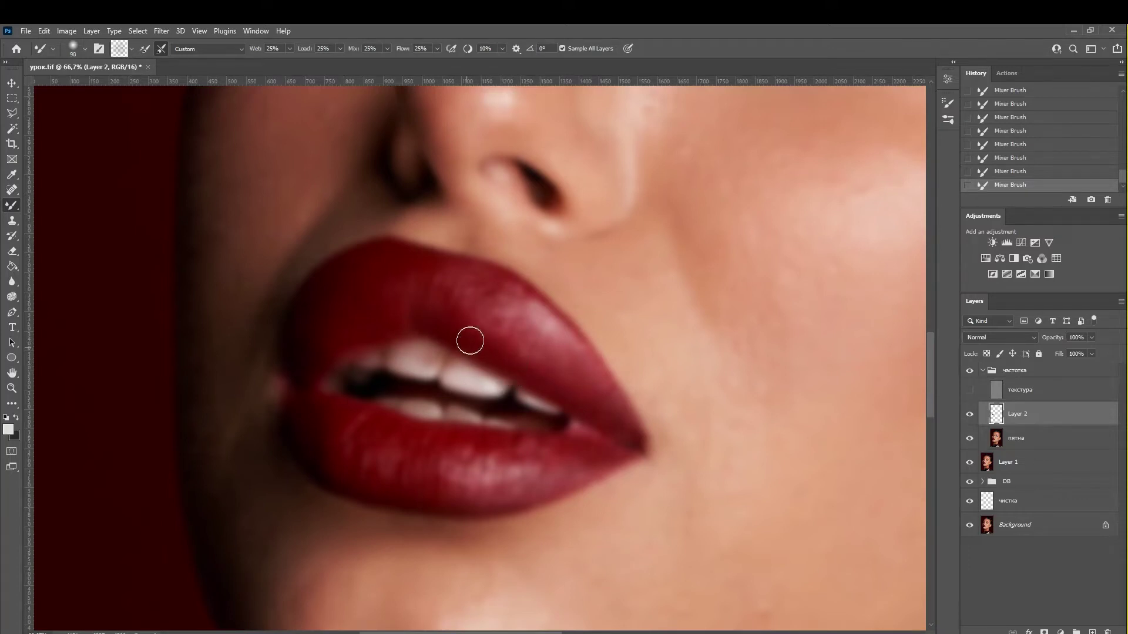
key(bracketright)
key(bracketright)
key(bracketleft)
key(bracketright)
key(bracketright)
key(bracketright)
key(bracketright)
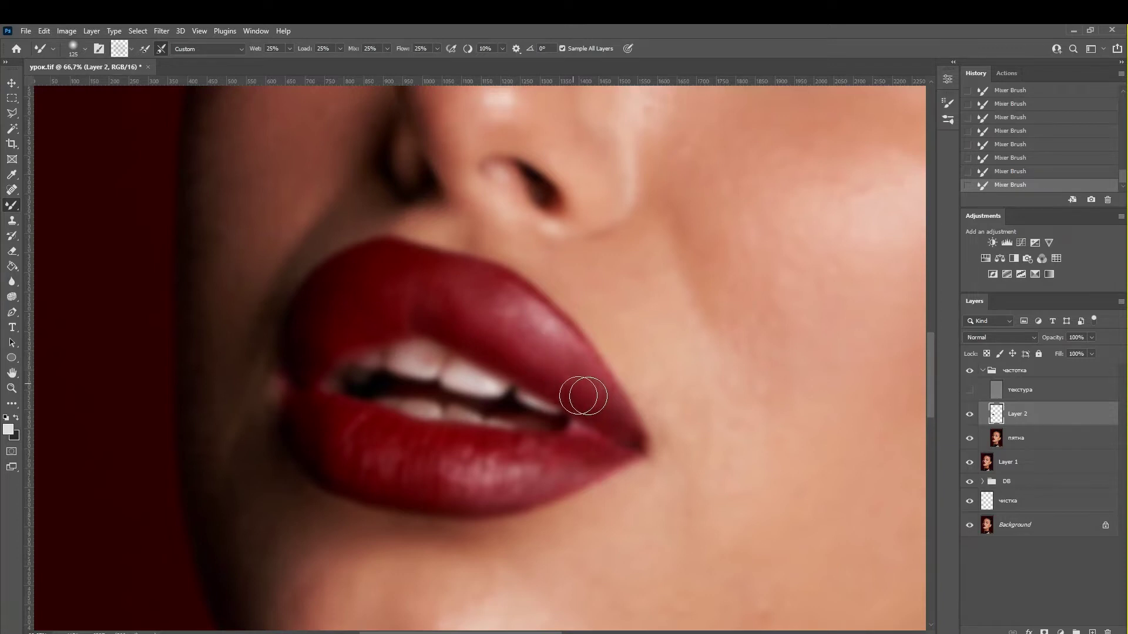
key(bracketleft)
key(bracketleft)
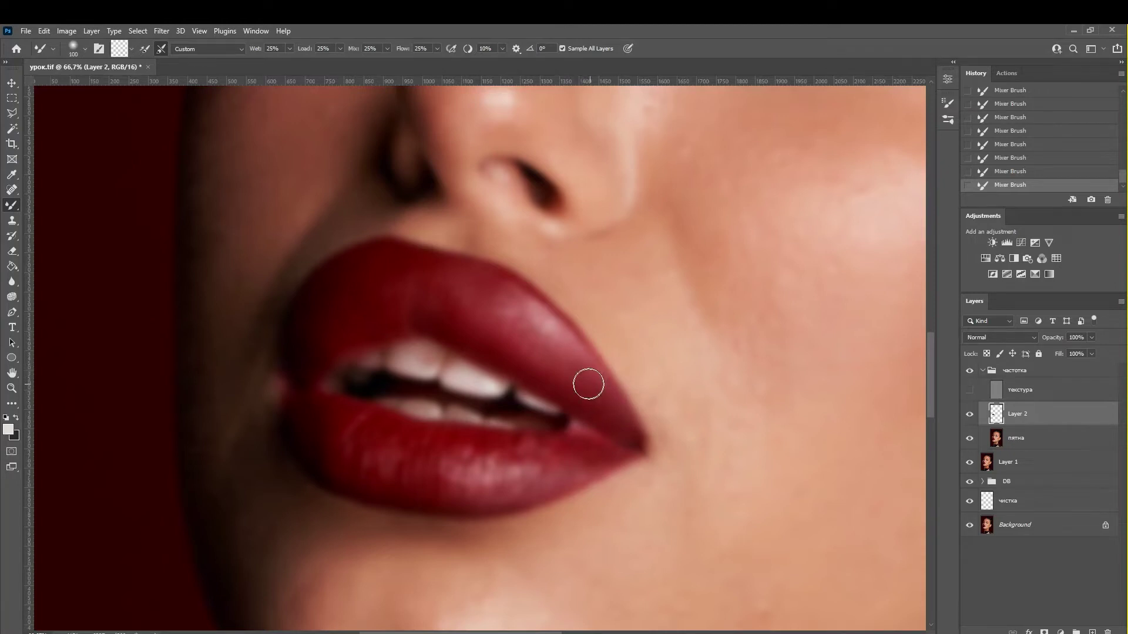
key(bracketright)
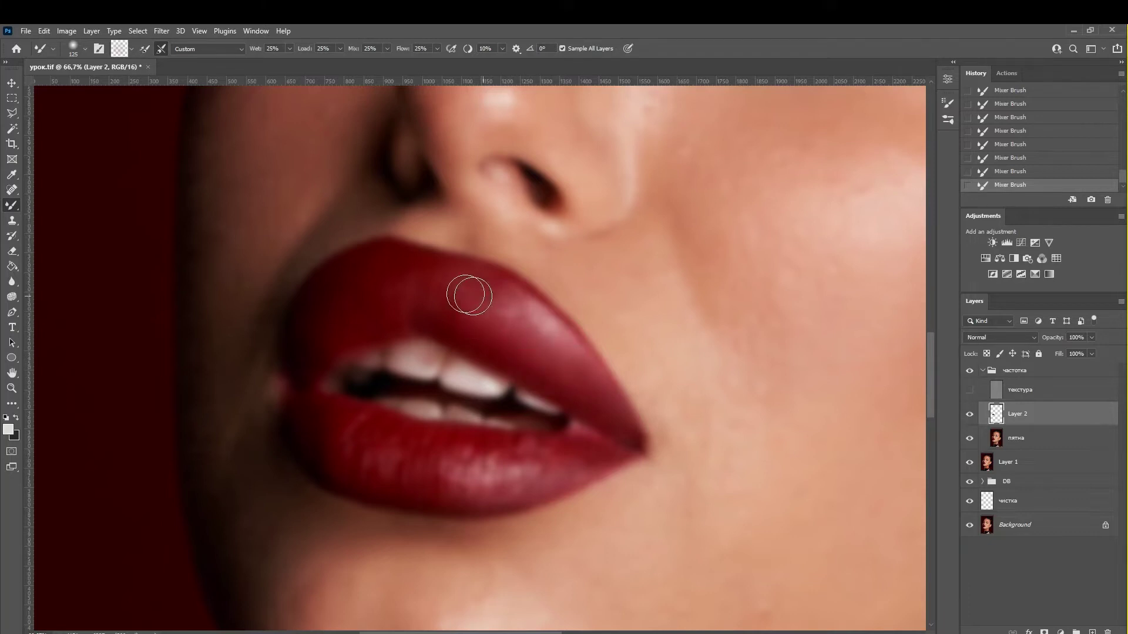
key(bracketright)
key(bracketright)
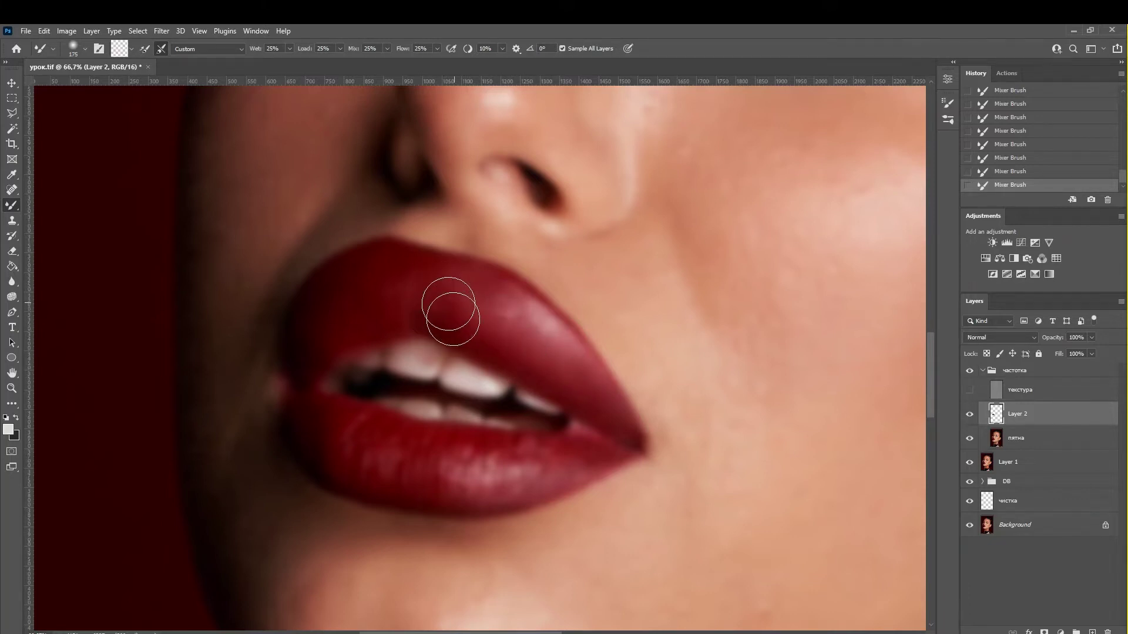
key(bracketleft)
key(bracketleft)
key(bracketleft)
key(bracketleft)
key(bracketleft)
key(bracketleft)
key(bracketright)
key(bracketright)
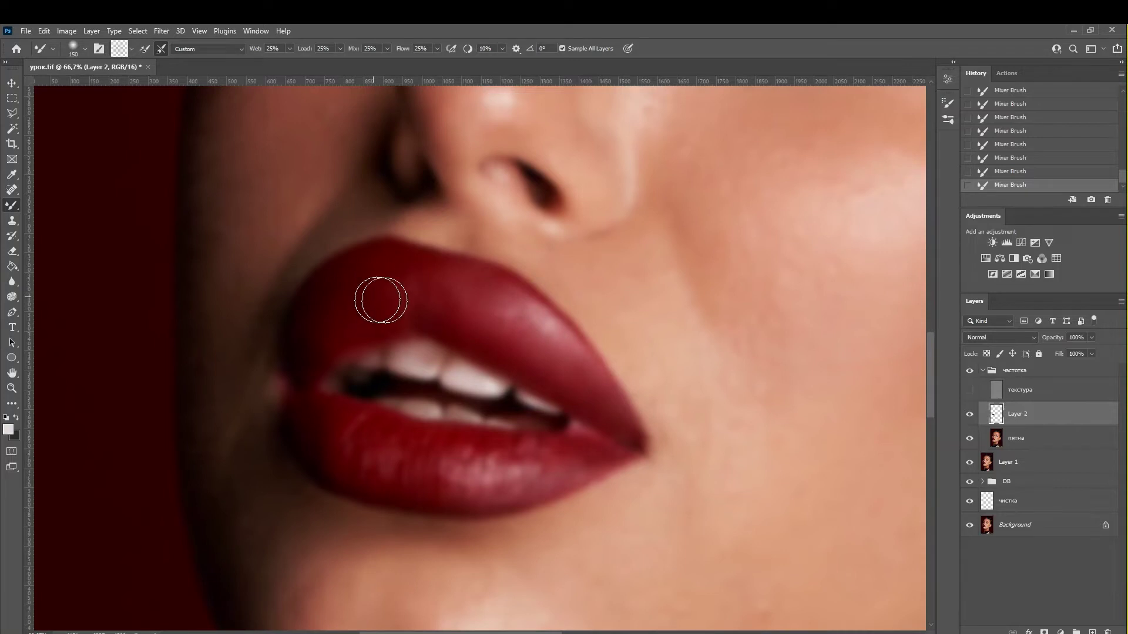
key(bracketright)
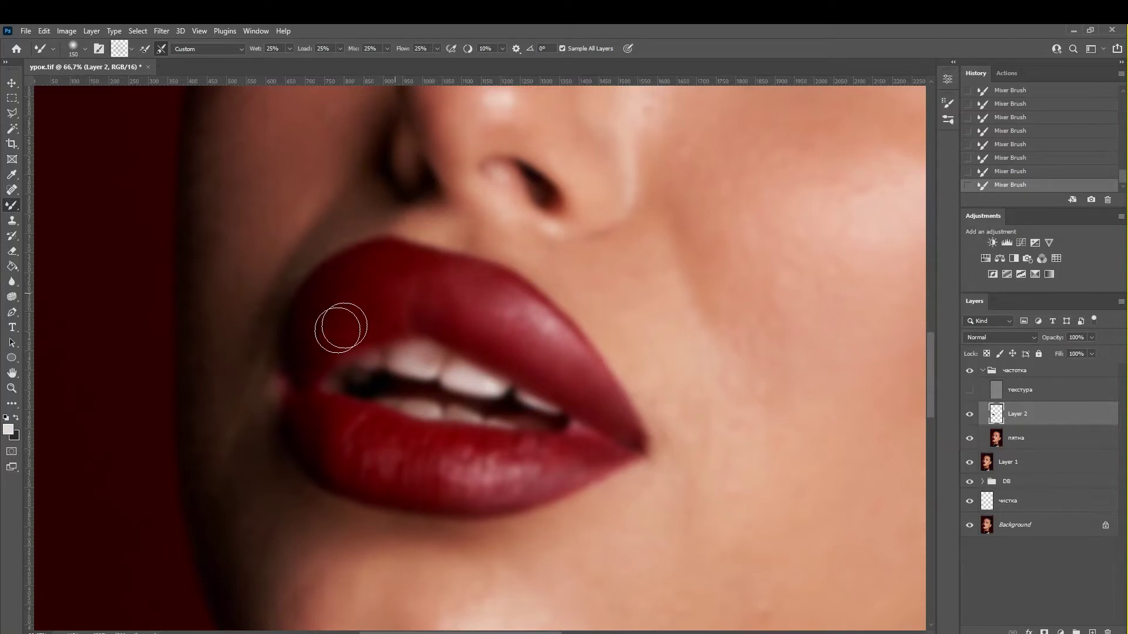
key(bracketleft)
key(bracketleft)
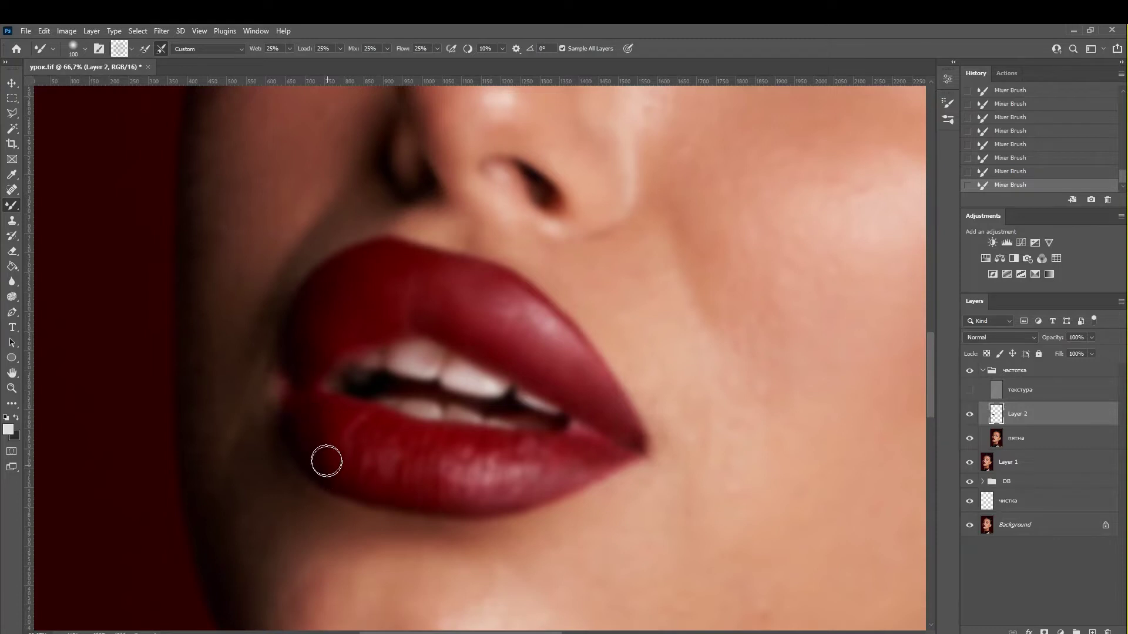
key(bracketright)
key(bracketright)
key(bracketleft)
Step: Smooth the lower lip's colour, highlights and corner with brush sizes from 60 to 125
drag(350, 473, 403, 491)
key(bracketleft)
key(bracketleft)
key(bracketleft)
key(bracketleft)
key(bracketleft)
key(bracketright)
key(bracketright)
key(bracketright)
key(bracketright)
key(bracketright)
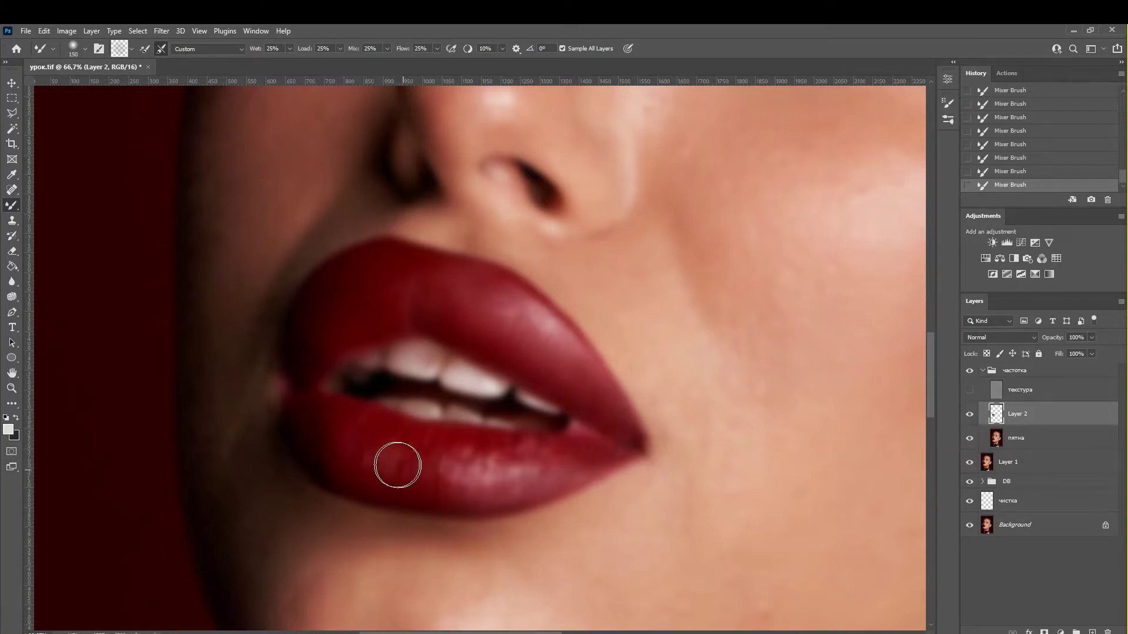
key(bracketleft)
key(bracketleft)
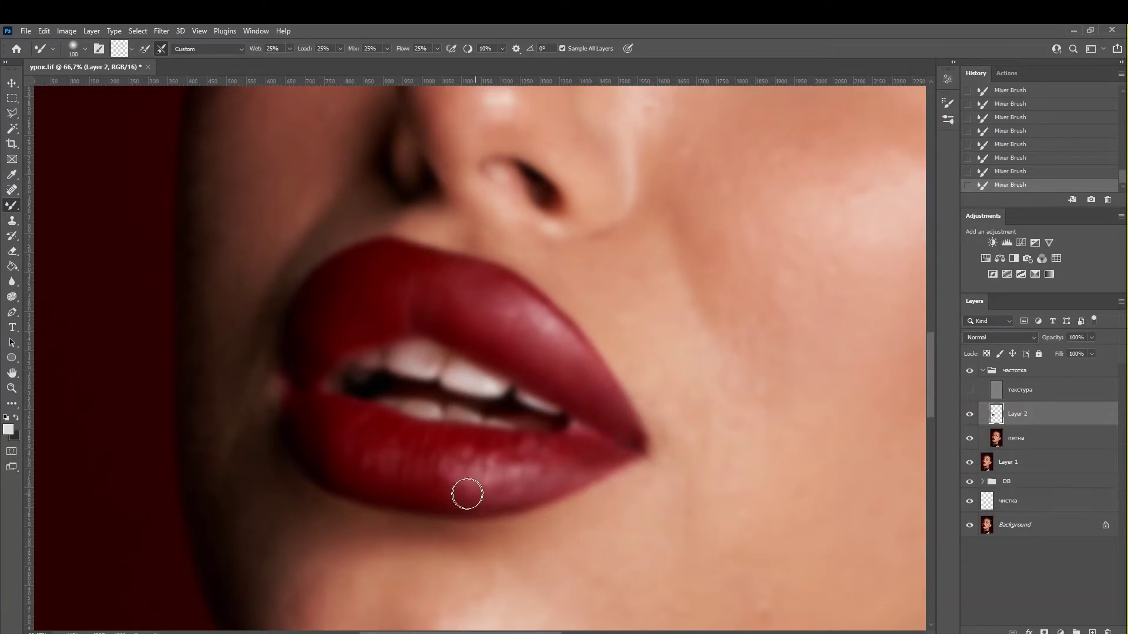
key(bracketleft)
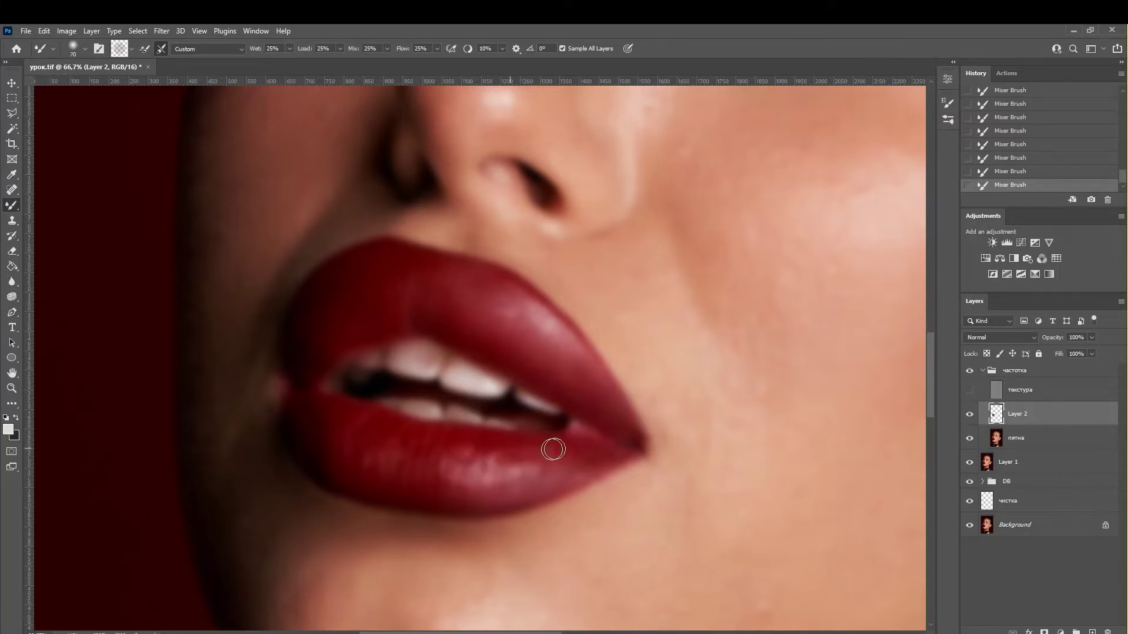
key(bracketleft)
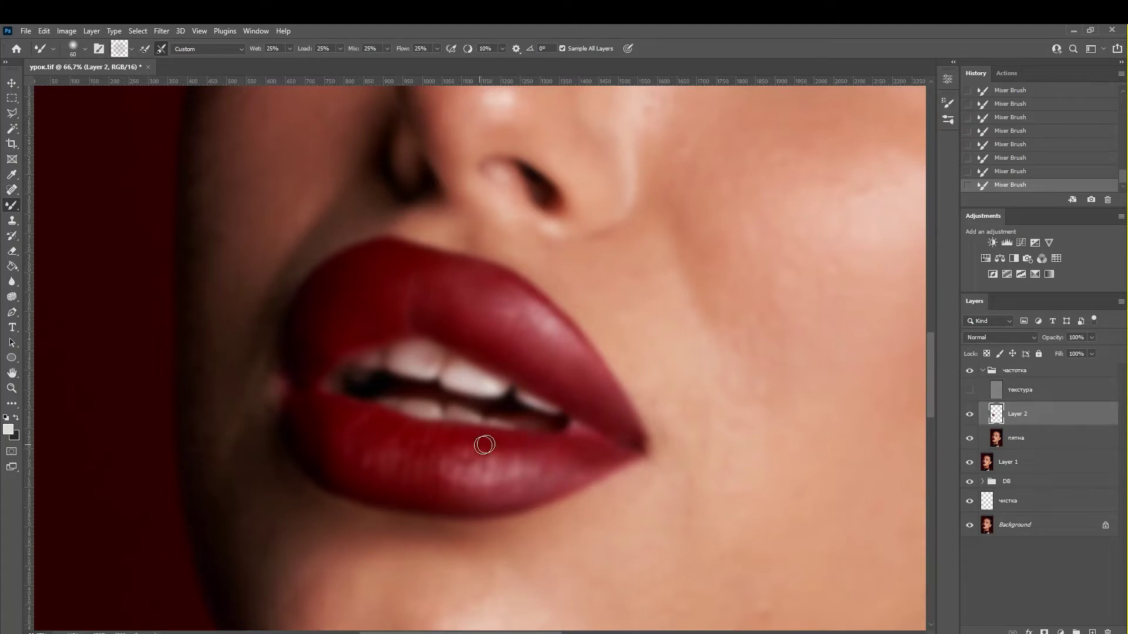
key(bracketright)
key(bracketright)
drag(478, 443, 432, 438)
key(bracketleft)
drag(527, 449, 417, 436)
key(bracketright)
key(bracketright)
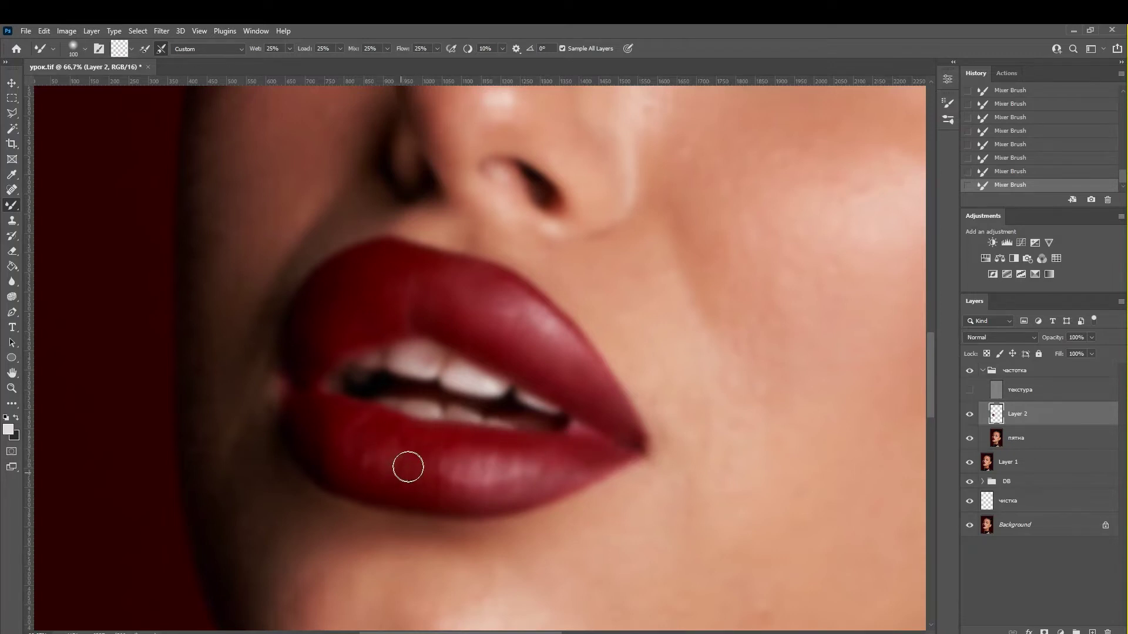
mouse_move(399, 475)
mouse_down()
mouse_move(344, 466)
mouse_move(338, 426)
mouse_move(453, 438)
mouse_move(446, 476)
mouse_move(438, 453)
mouse_move(463, 493)
mouse_move(558, 474)
mouse_move(435, 484)
mouse_move(487, 491)
mouse_move(576, 468)
mouse_up()
drag(634, 438, 593, 450)
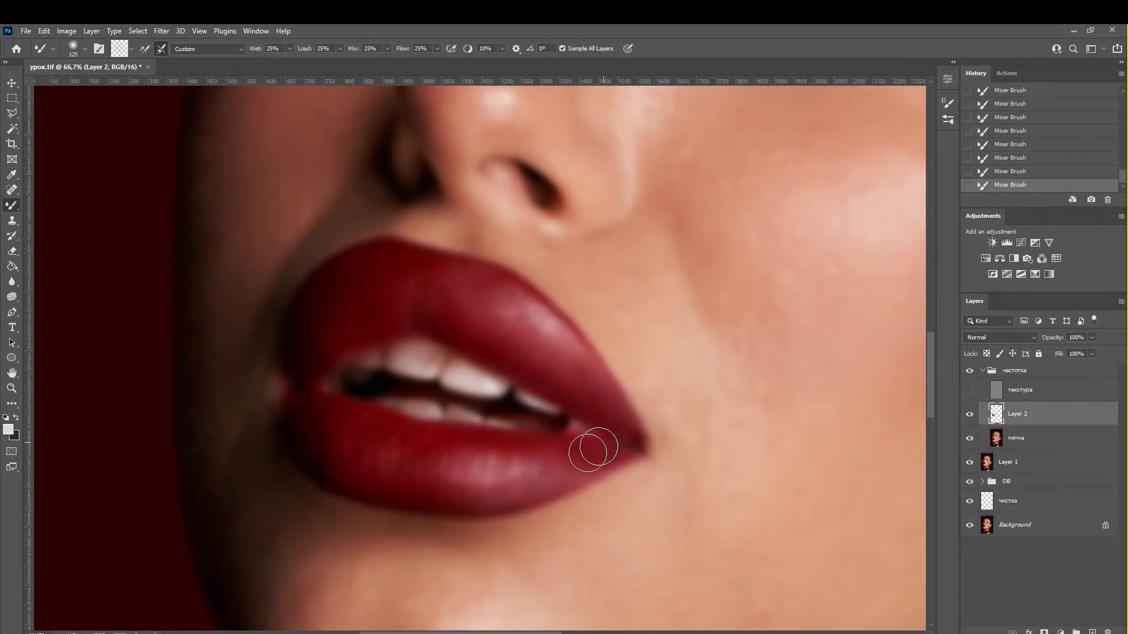
Step: Show the частотка texture group and toggle it on and off to compare, zooming out
click(971, 371)
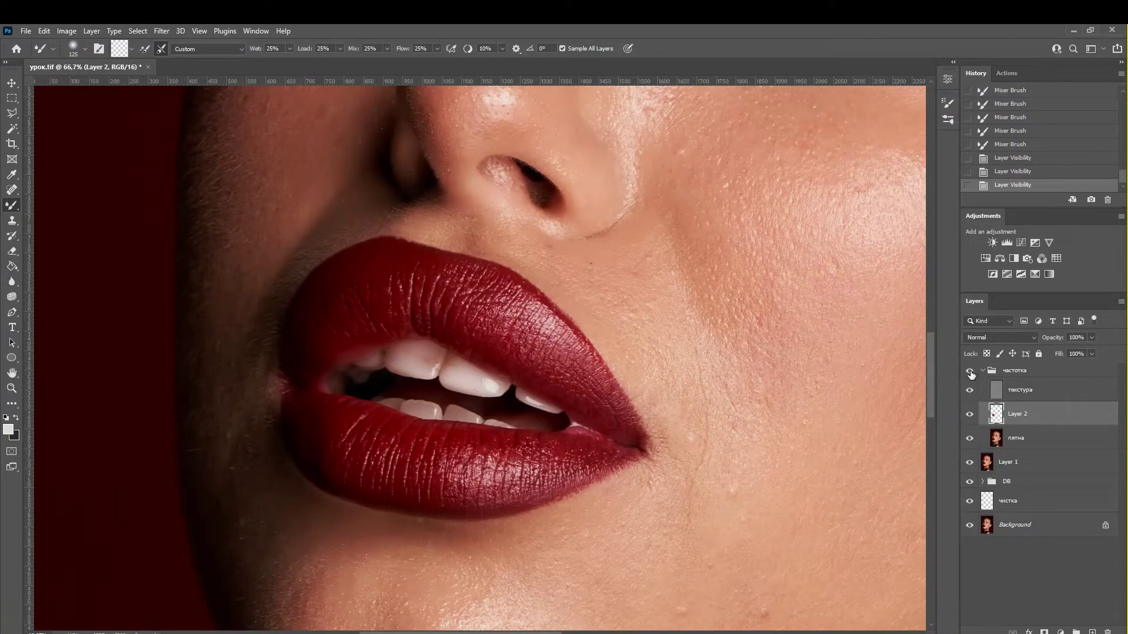
drag(771, 365, 711, 319)
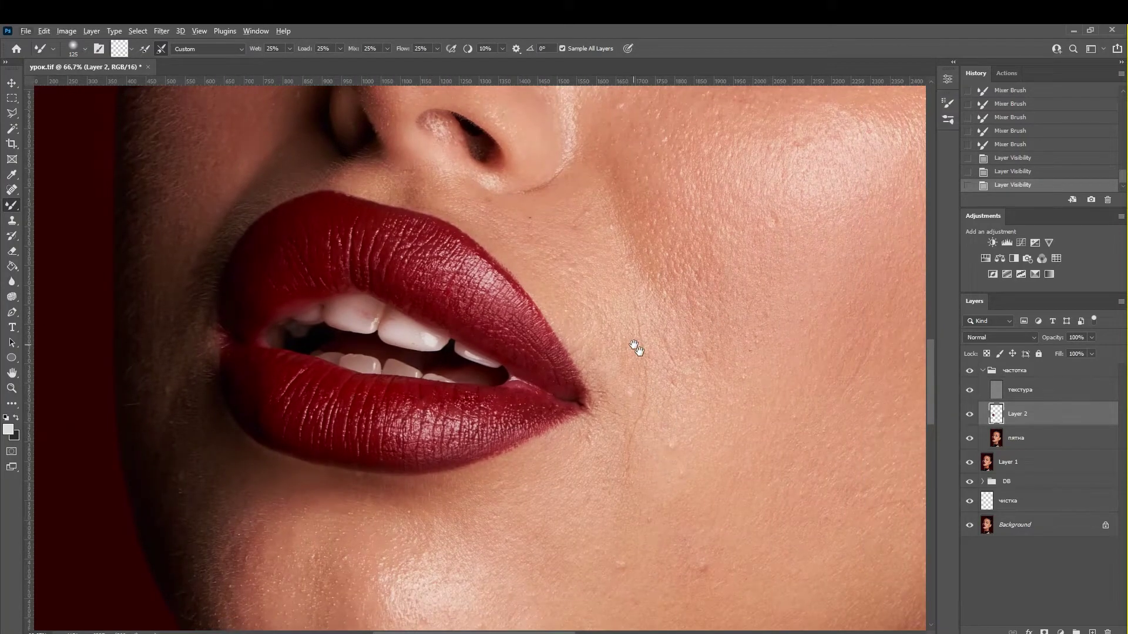
drag(635, 348, 669, 378)
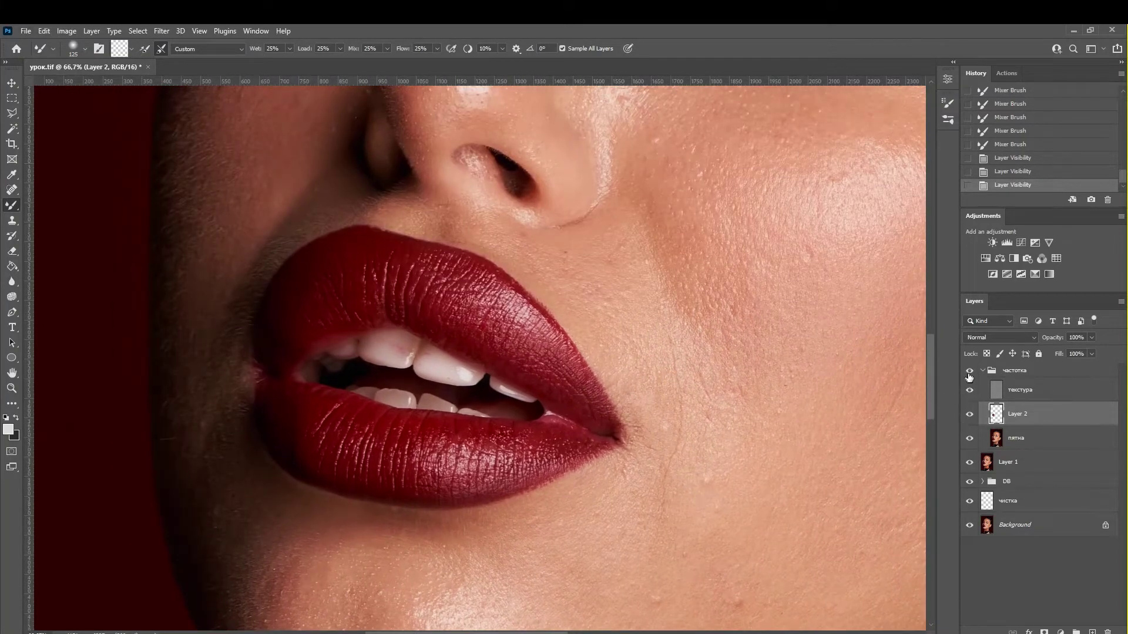
click(970, 373)
click(972, 371)
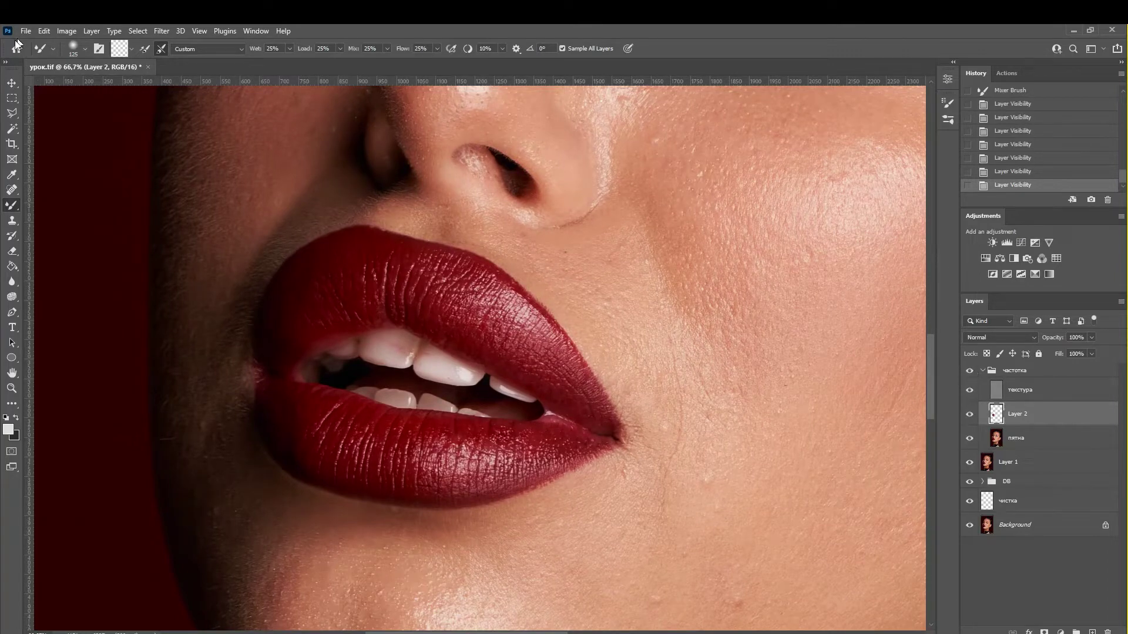
click(12, 83)
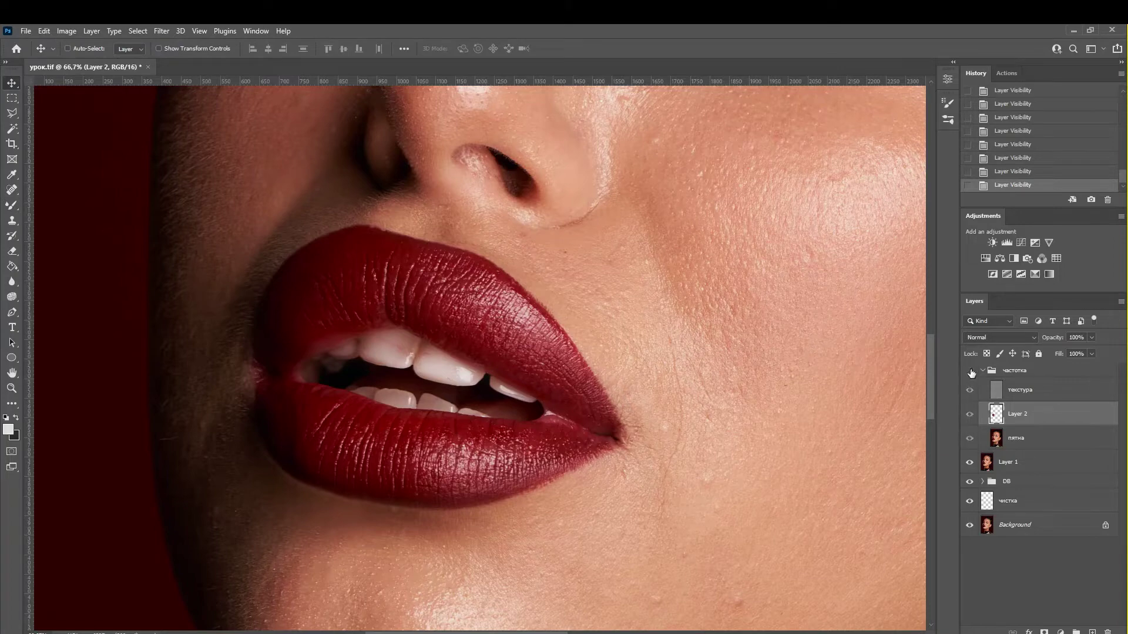
click(970, 371)
alt+click(506, 443)
click(969, 372)
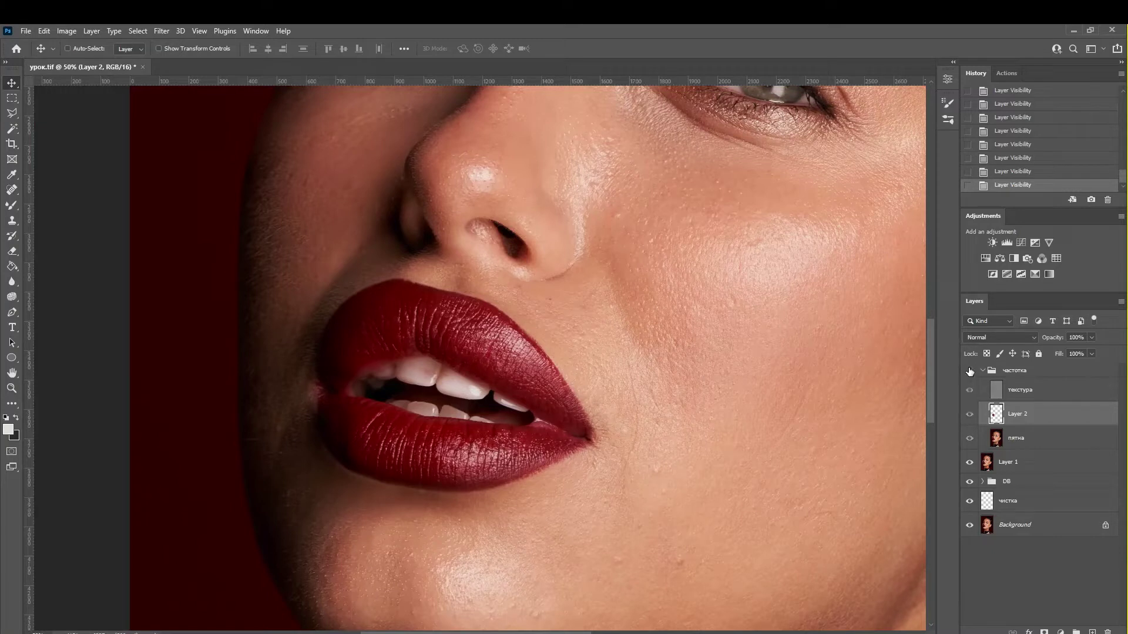
Step: Toggle a Background-only view repeatedly to compare the retouch against the original
alt+click(970, 526)
alt+click(971, 525)
alt+click(970, 525)
alt+click(970, 525)
alt+click(971, 530)
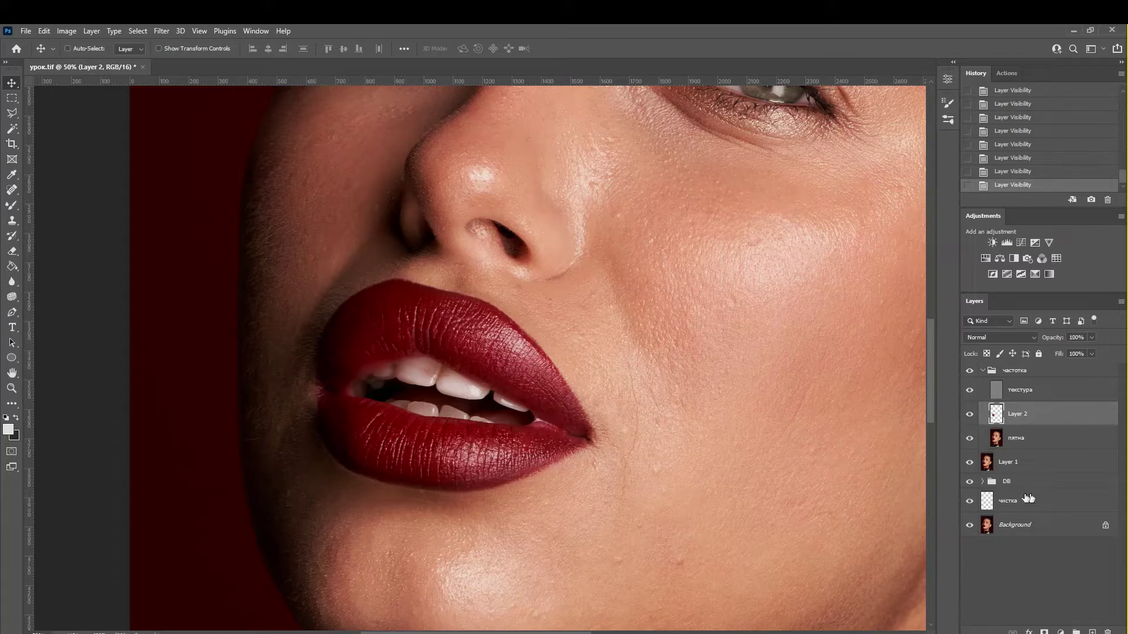
alt+click(970, 525)
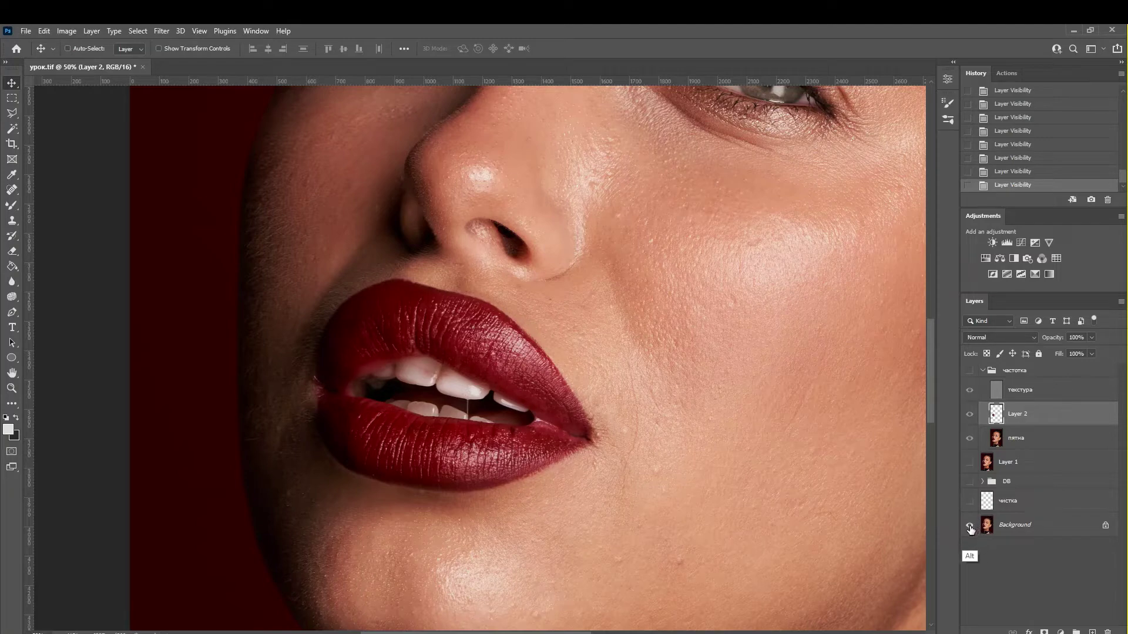
alt+click(970, 525)
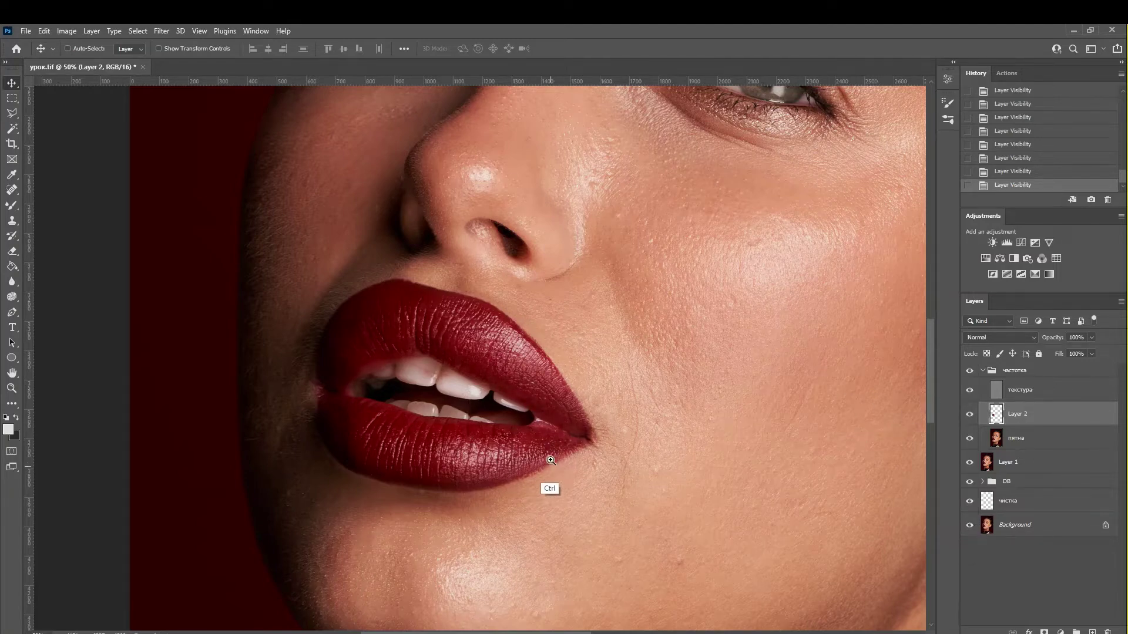
scroll(549, 449, up, 1)
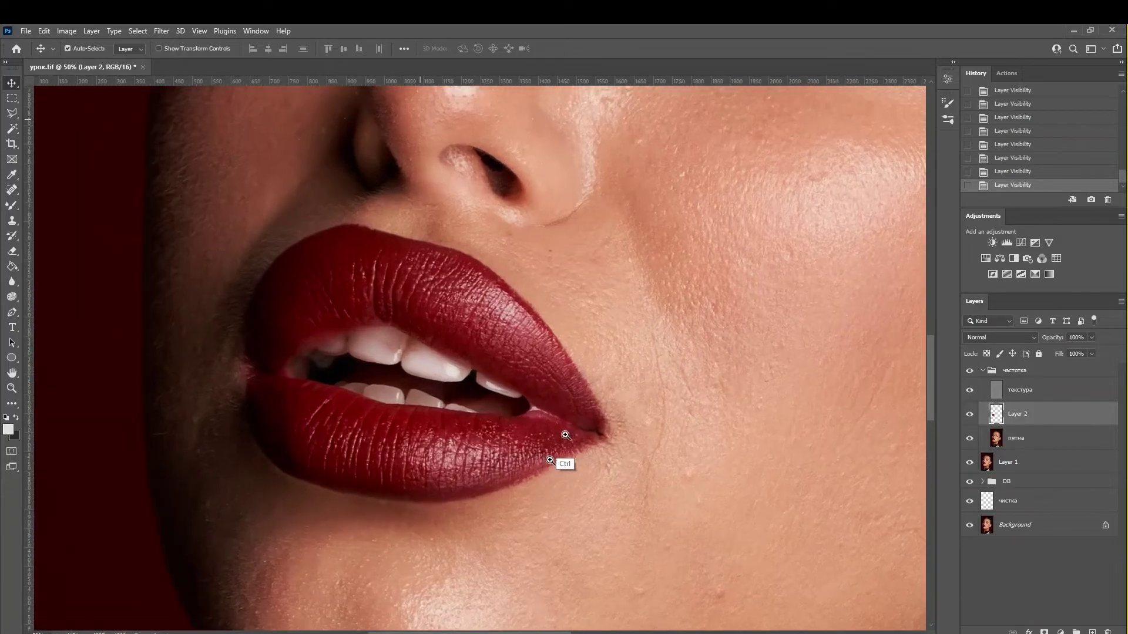
Step: Select the текстура layer and set up the Clone Stamp's sampling-layer option
click(1026, 392)
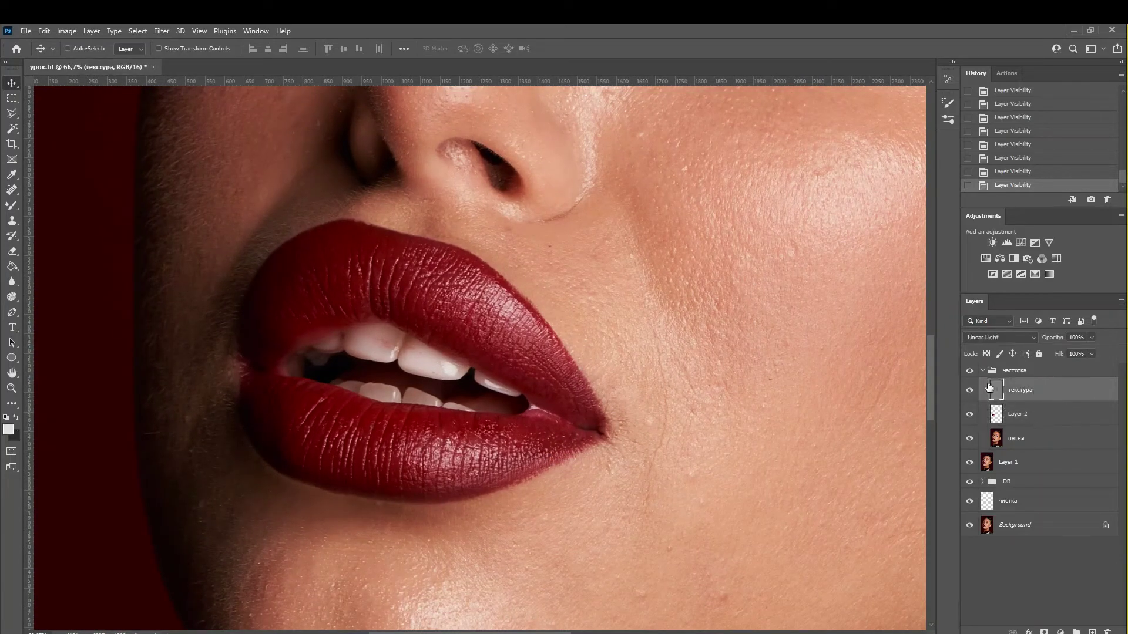
click(11, 223)
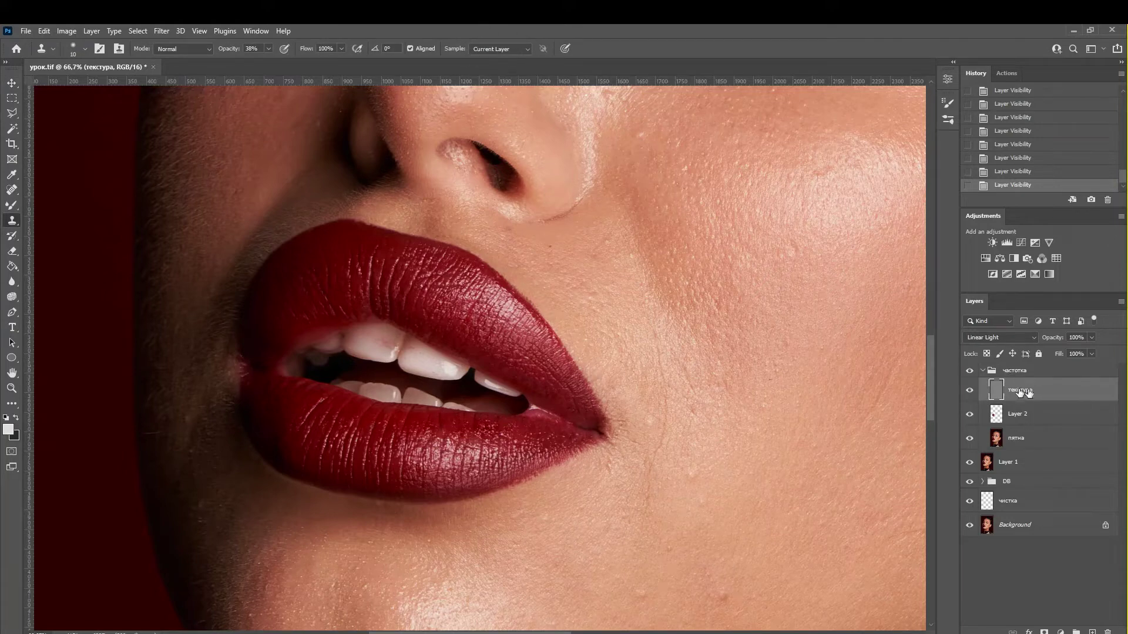
click(527, 50)
scroll(495, 350, up, 1)
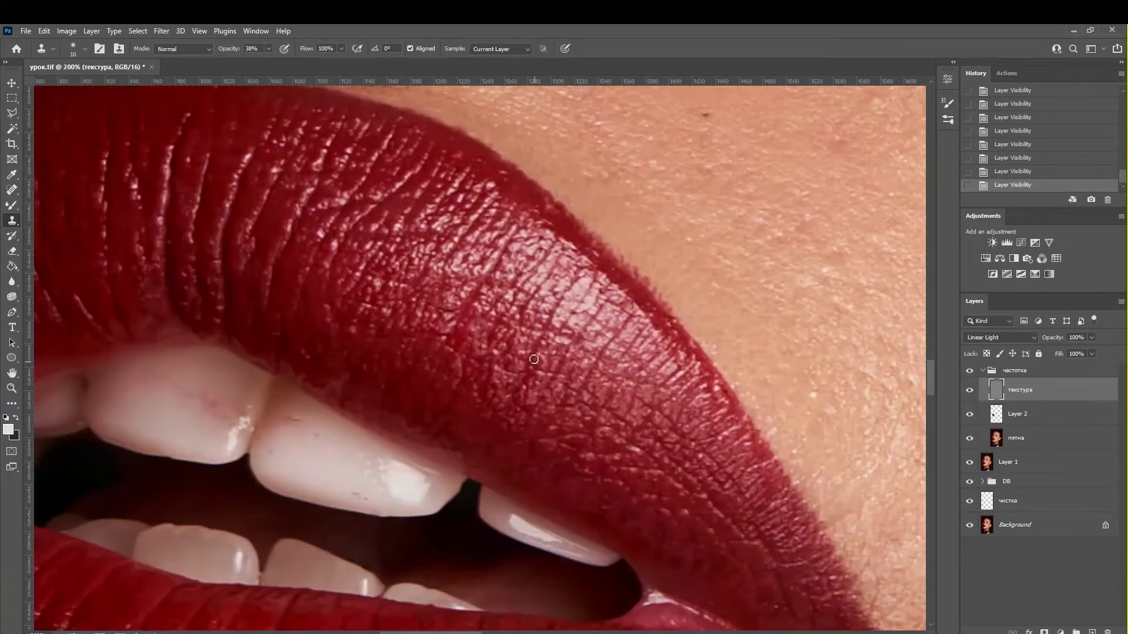
drag(467, 319, 754, 340)
Step: Sample a clean spot and clone away upper-lip specks at 70% opacity
key(alt)
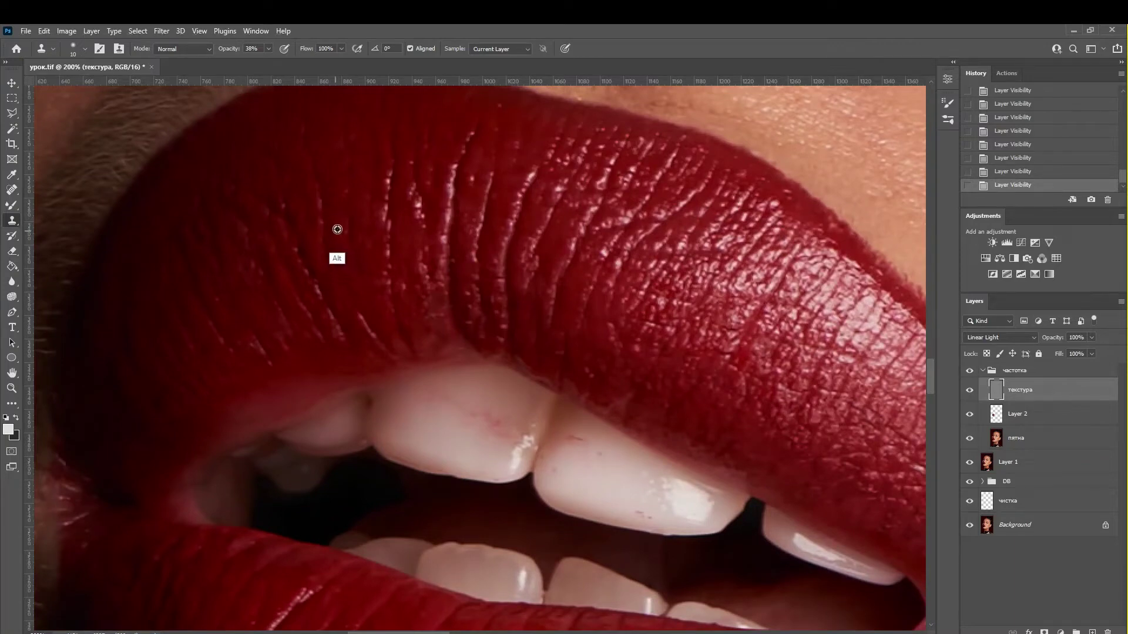
alt+click(335, 235)
drag(308, 257, 304, 267)
click(269, 48)
drag(268, 61, 285, 61)
click(315, 271)
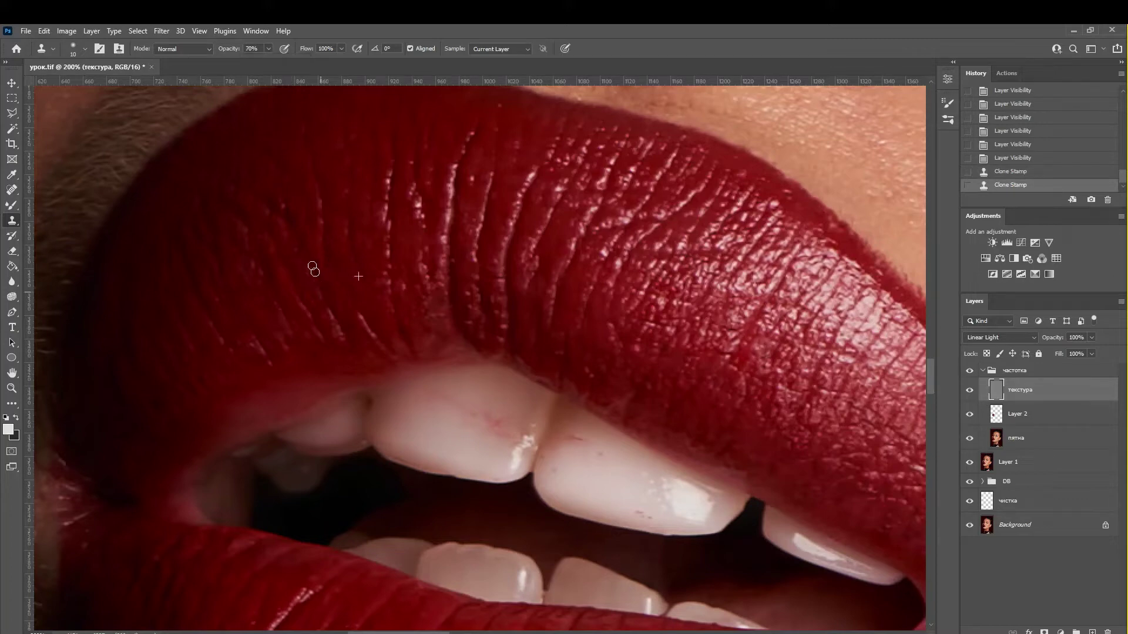
click(329, 305)
click(308, 253)
click(305, 262)
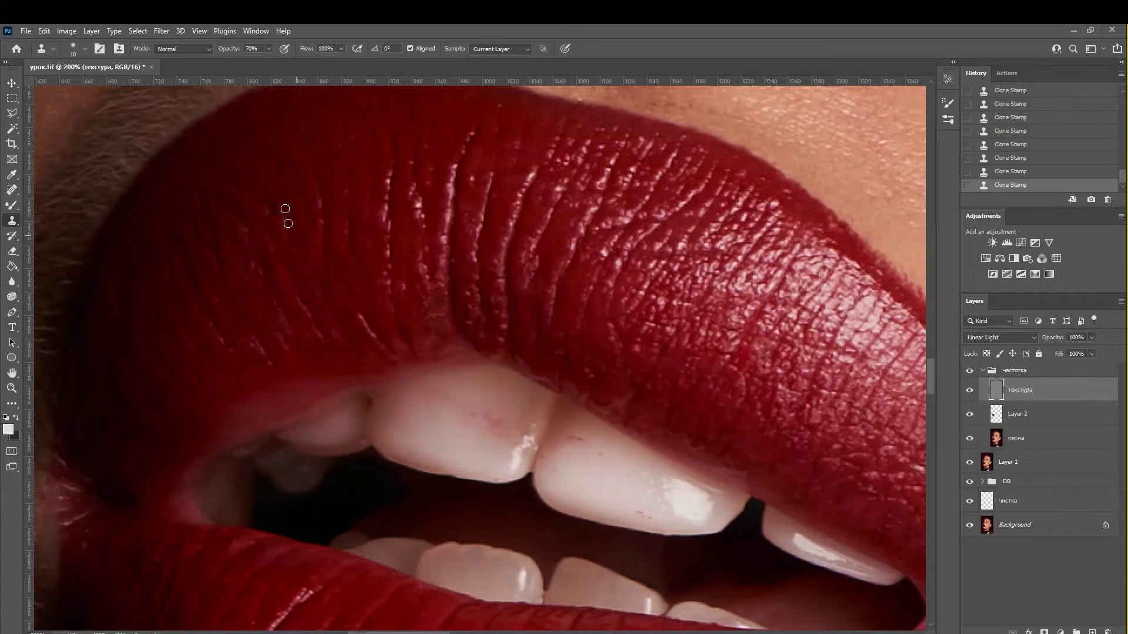
Step: Undo a stroke, resample the source and re-clone the upper lip's texture
scroll(318, 263, right, 5)
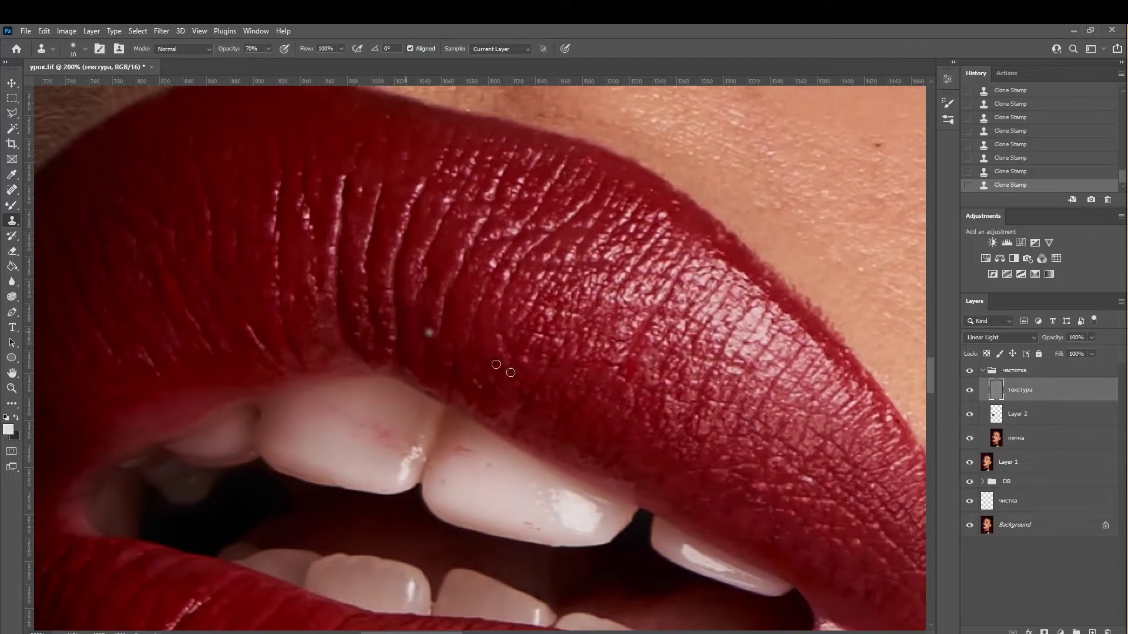
key(ctrl+z)
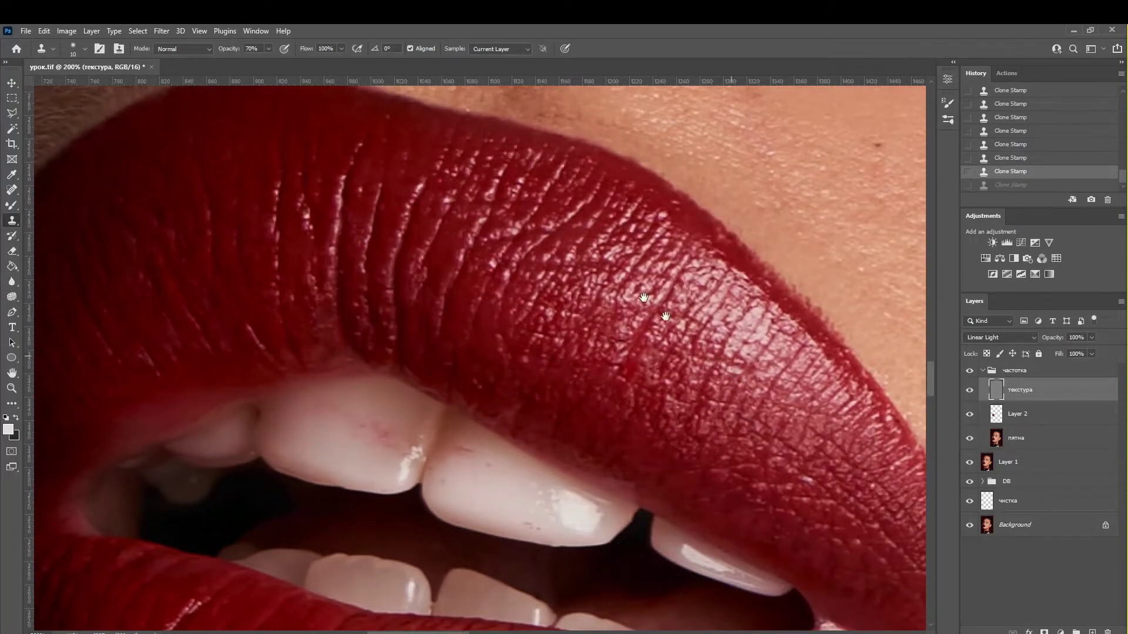
drag(734, 377, 565, 220)
alt+click(313, 196)
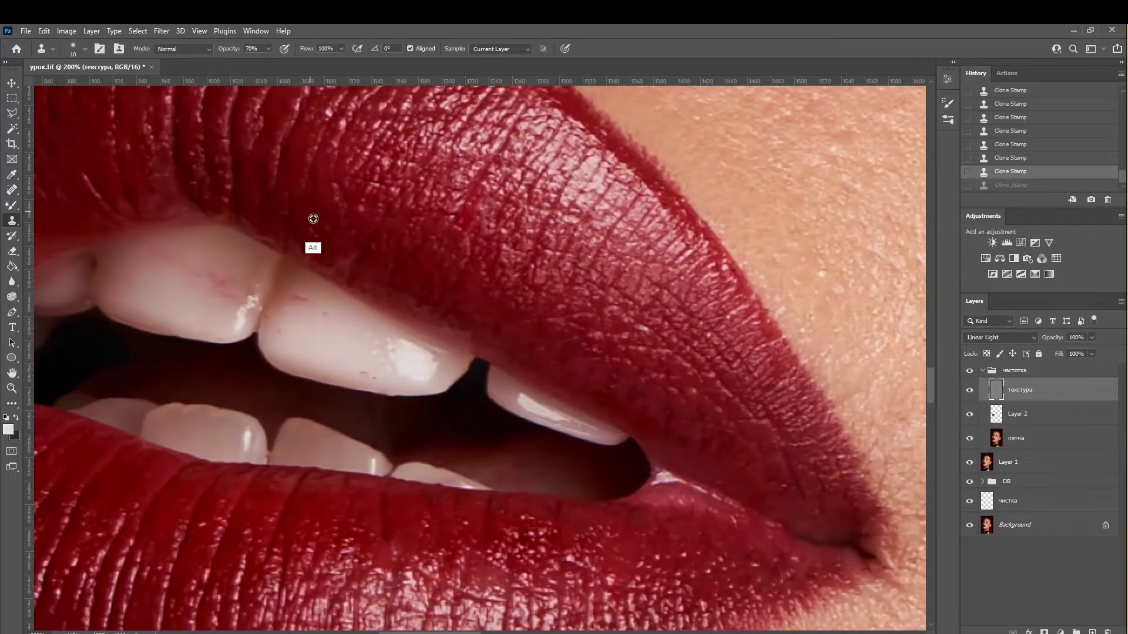
drag(317, 238, 280, 210)
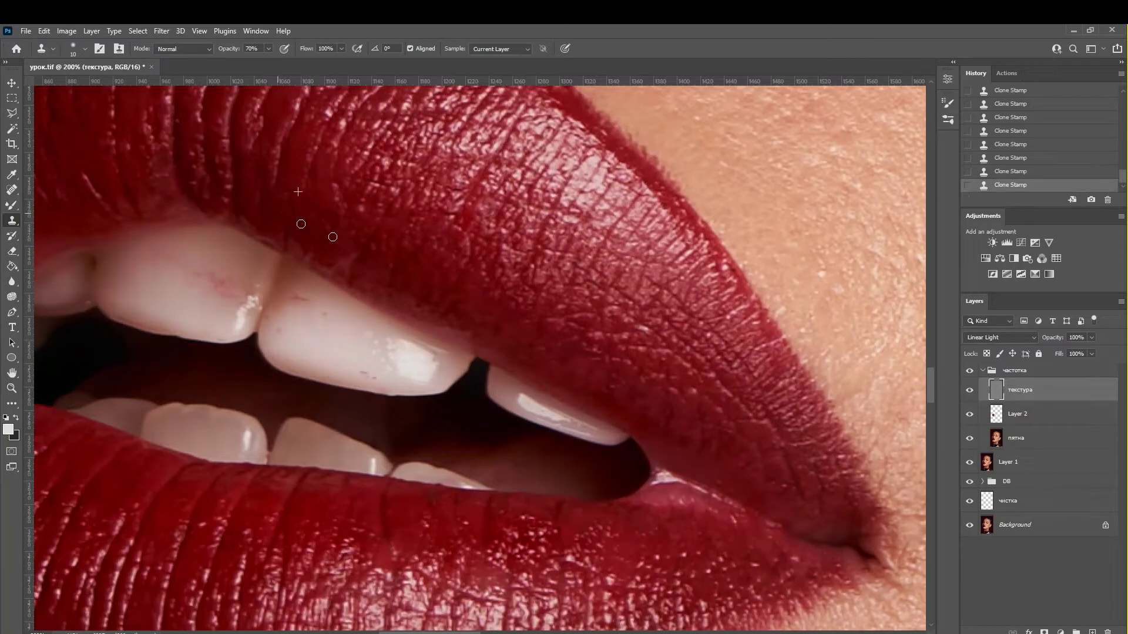
alt+click(393, 256)
drag(368, 255, 251, 181)
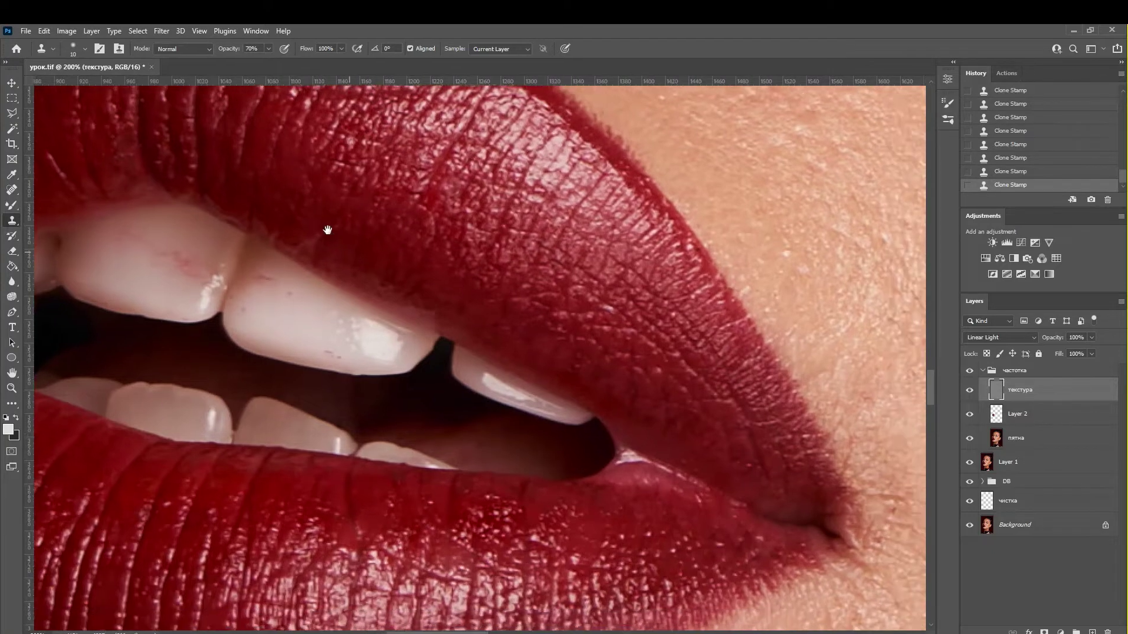
drag(485, 284, 567, 375)
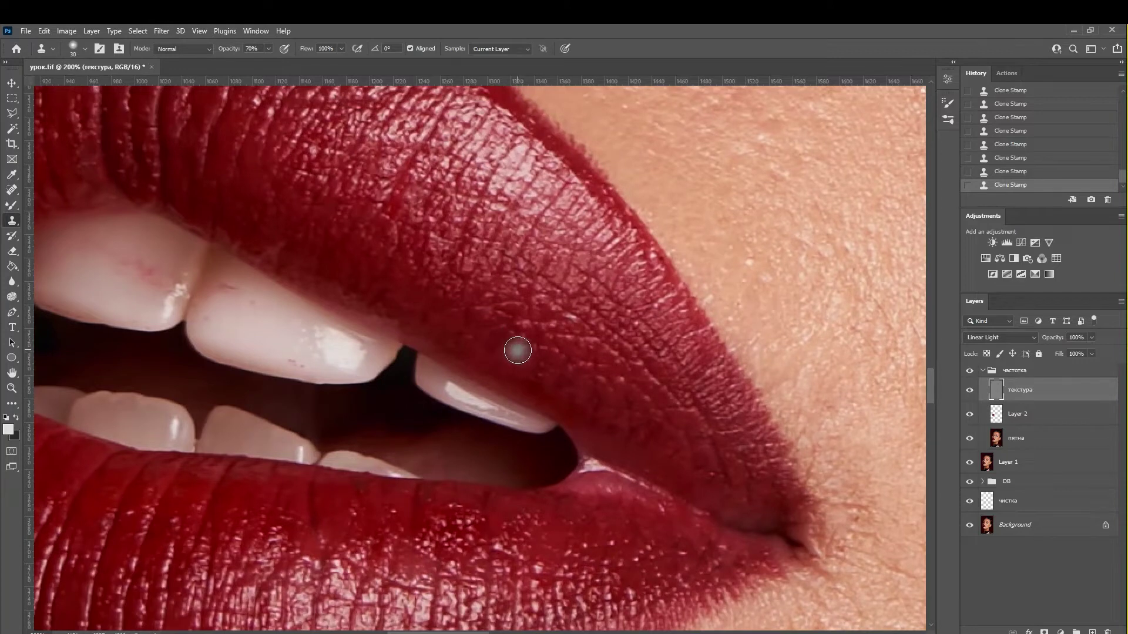
Step: Clone-stamp the upper lip with a 30 px brush, redoing the stroke at 17% opacity instead of 31%
key(bracketright)
key(bracketright)
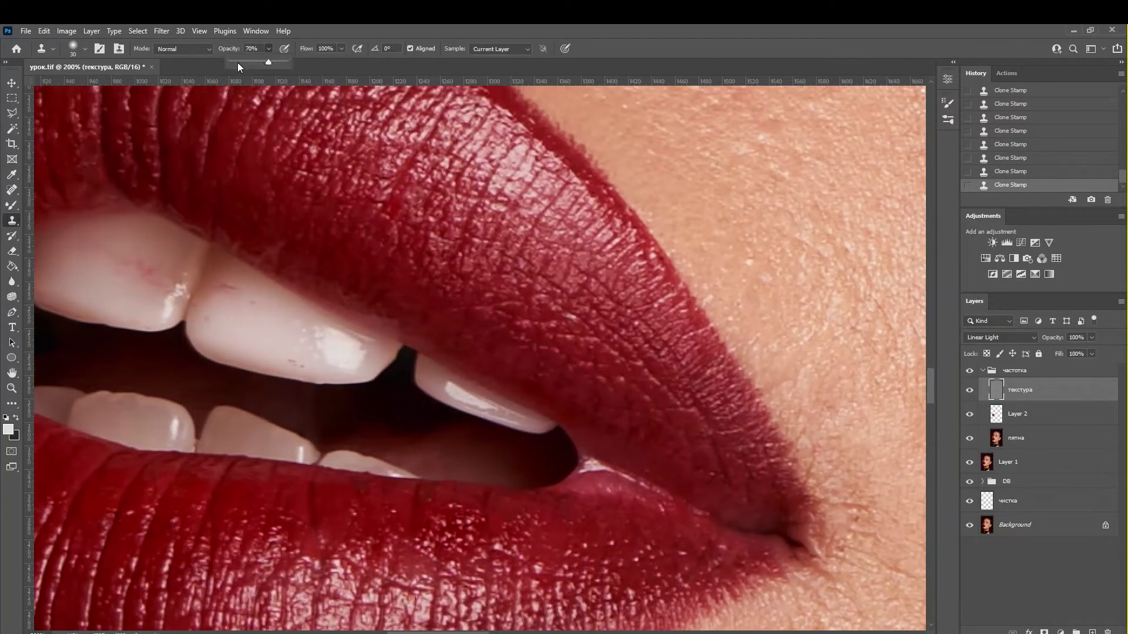
drag(245, 63, 248, 64)
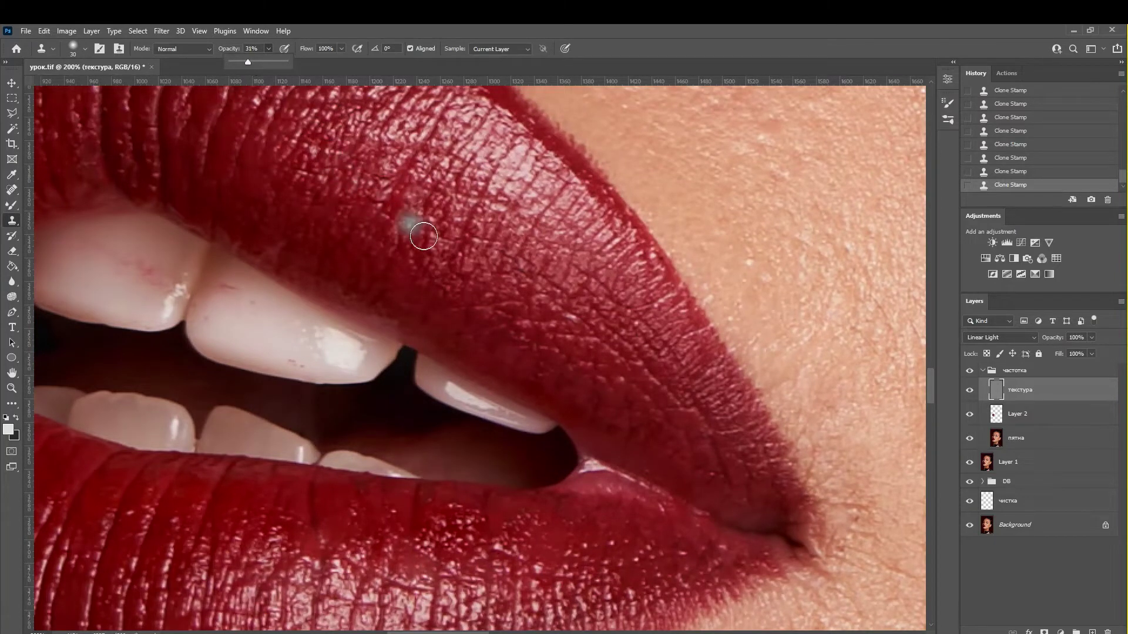
alt+click(406, 257)
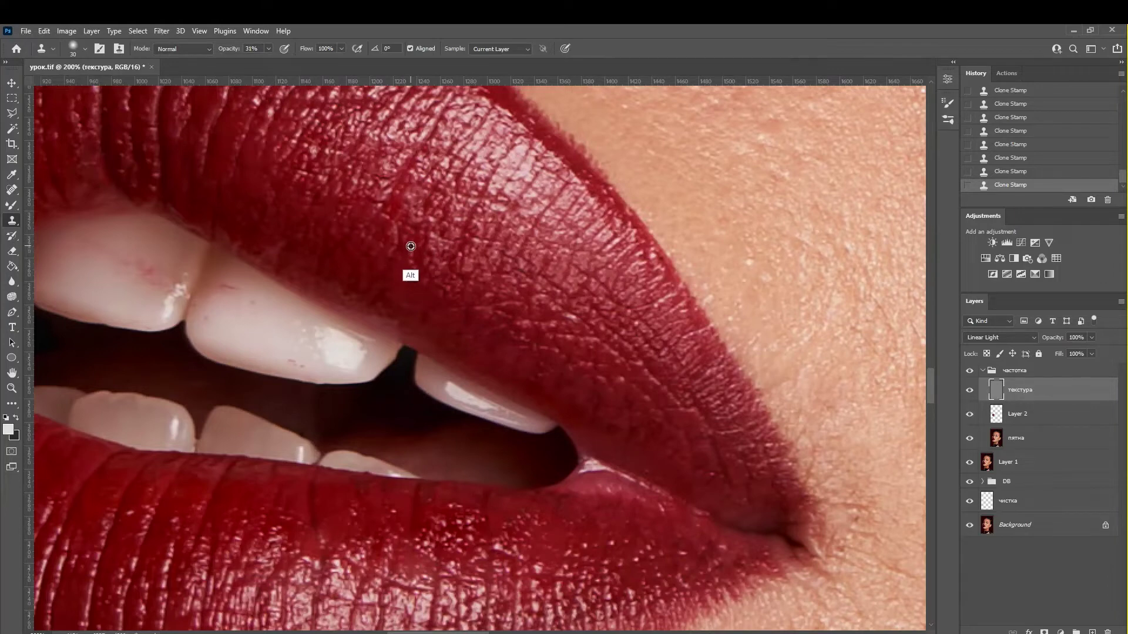
drag(357, 289, 450, 326)
key(ctrl+z)
drag(255, 62, 258, 61)
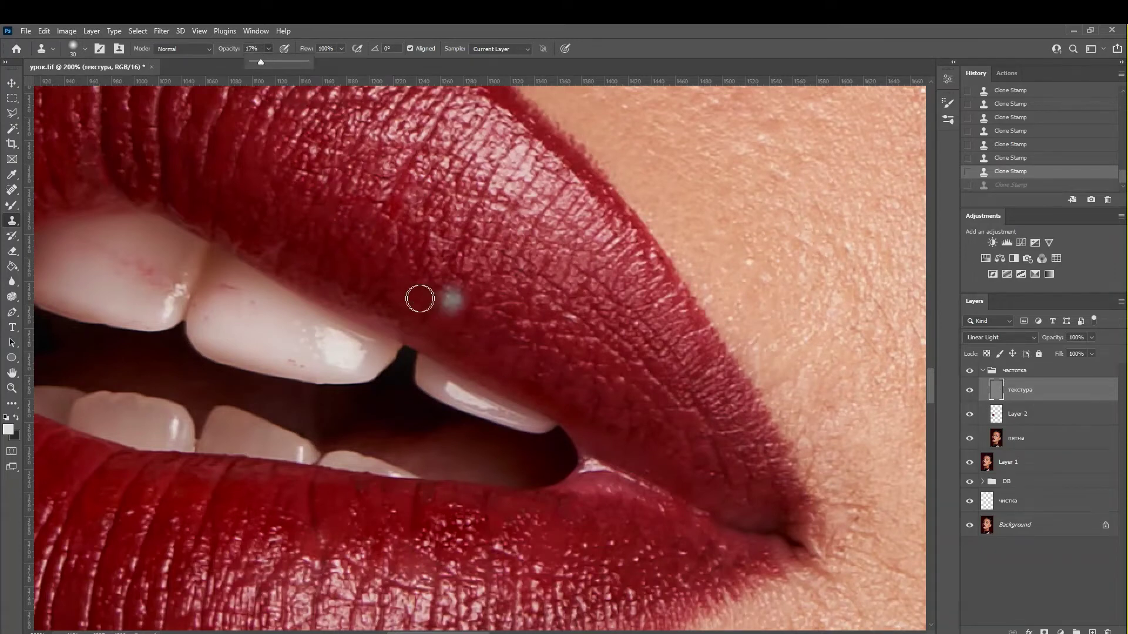
click(441, 313)
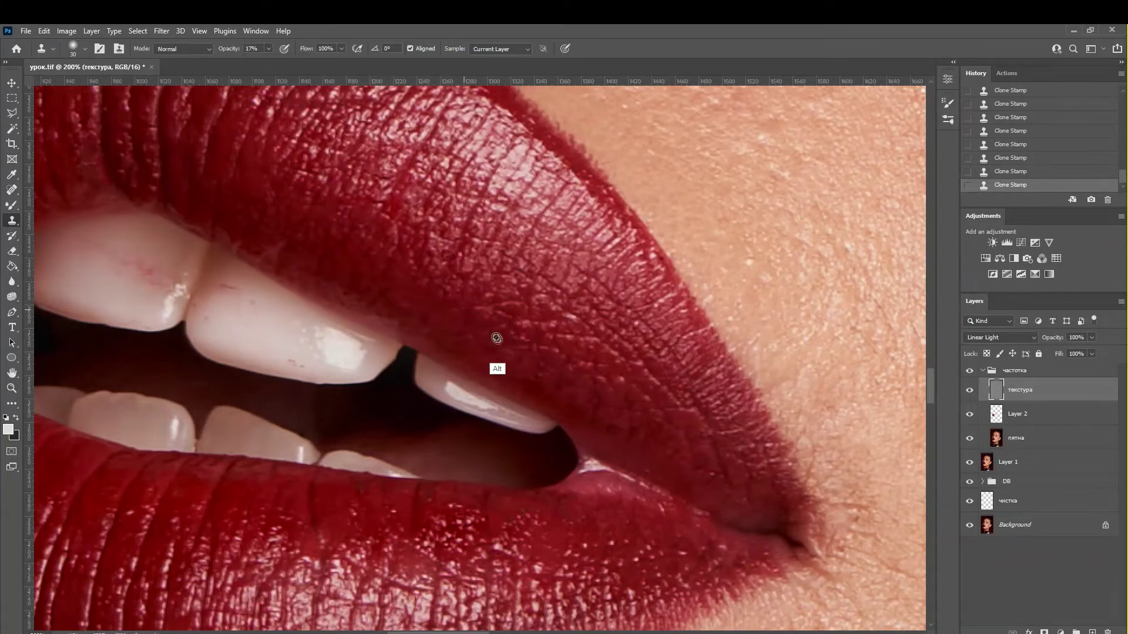
Step: Move the view to the mouth corner and lower lip, and sample a clone source on the lower lip
drag(672, 376, 579, 324)
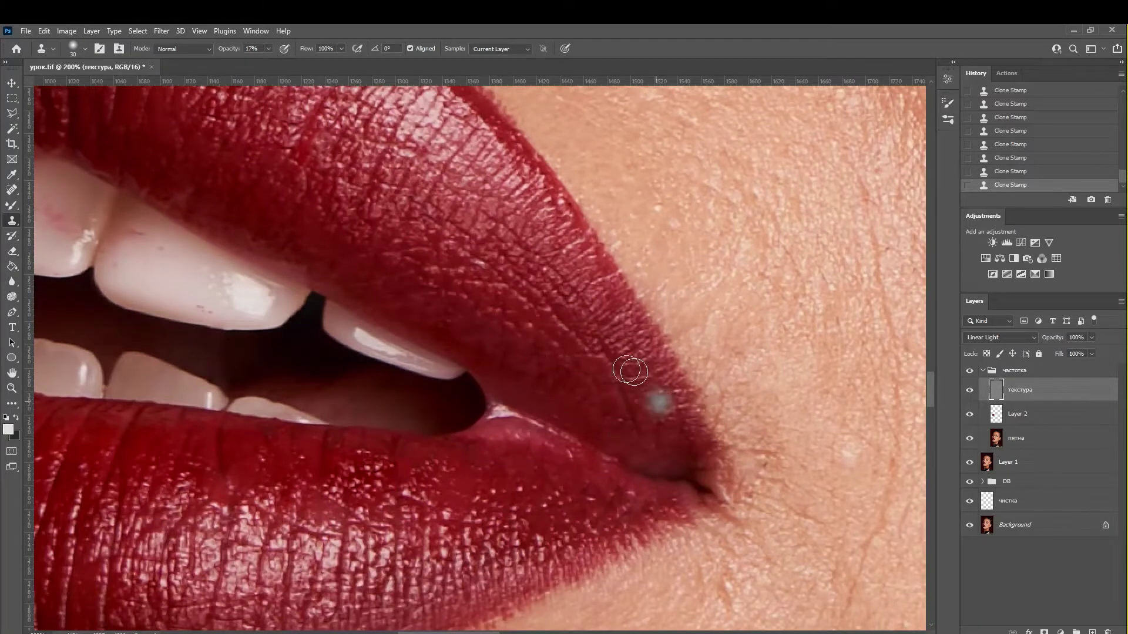
drag(560, 376, 649, 364)
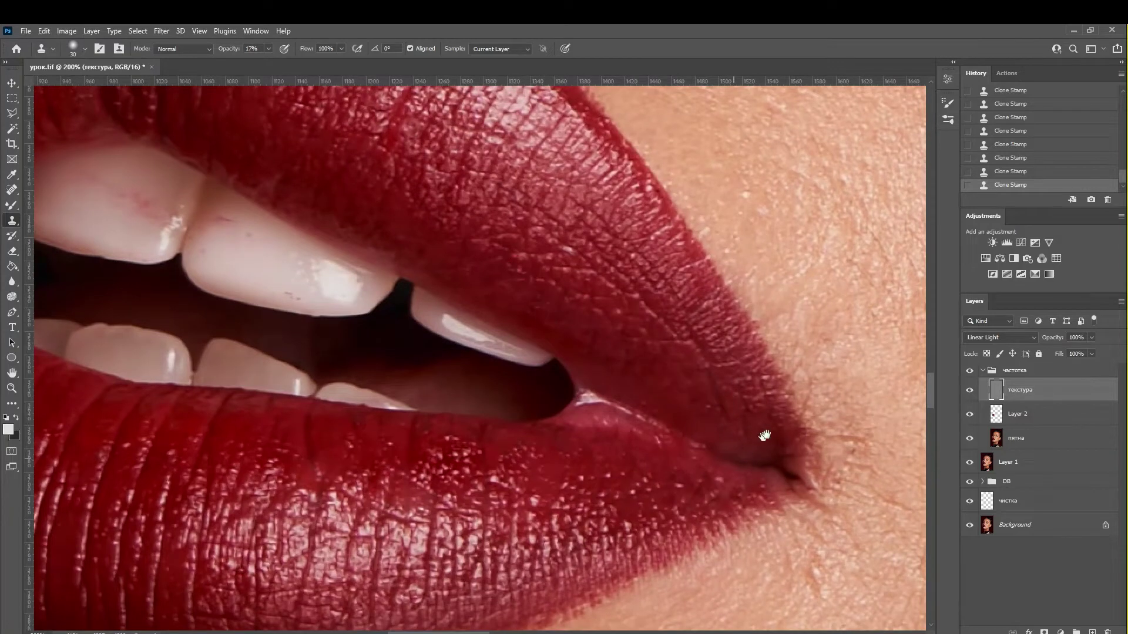
drag(763, 434, 864, 378)
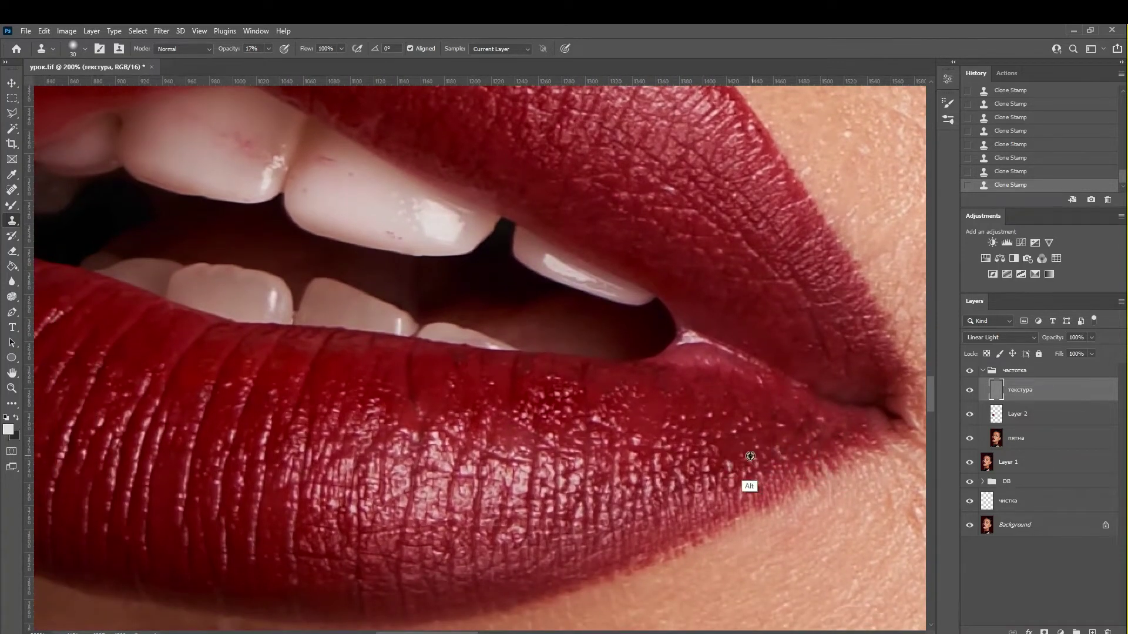
alt+click(787, 441)
drag(586, 403, 707, 403)
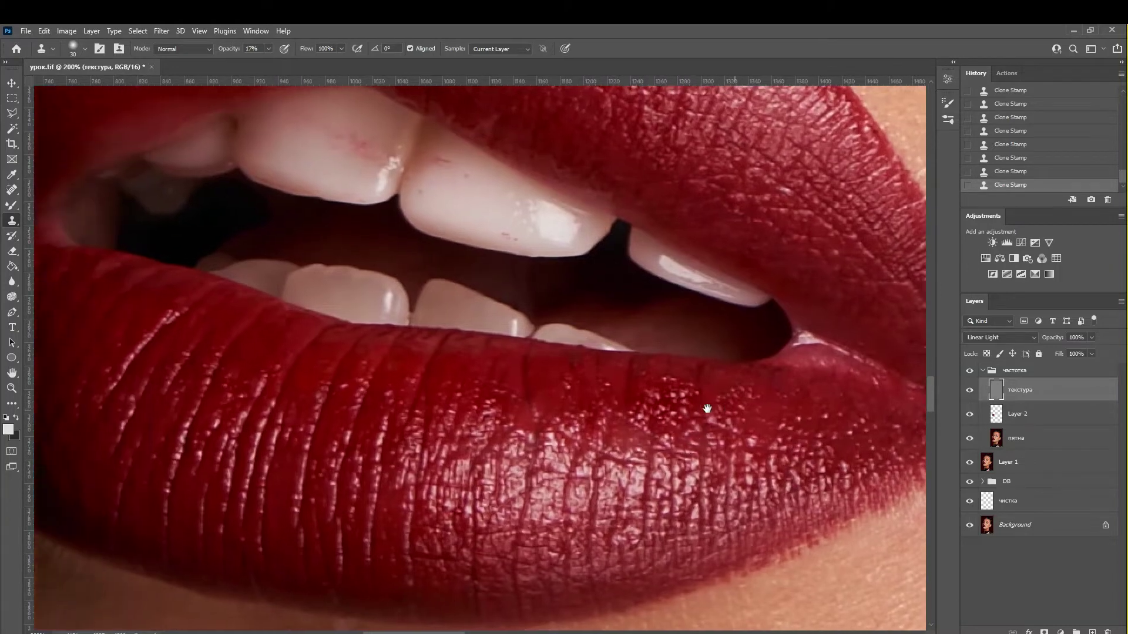
Step: Center on the lower lip, shrink the clone brush to 15, and set clone opacity to 100%
key(bracketleft)
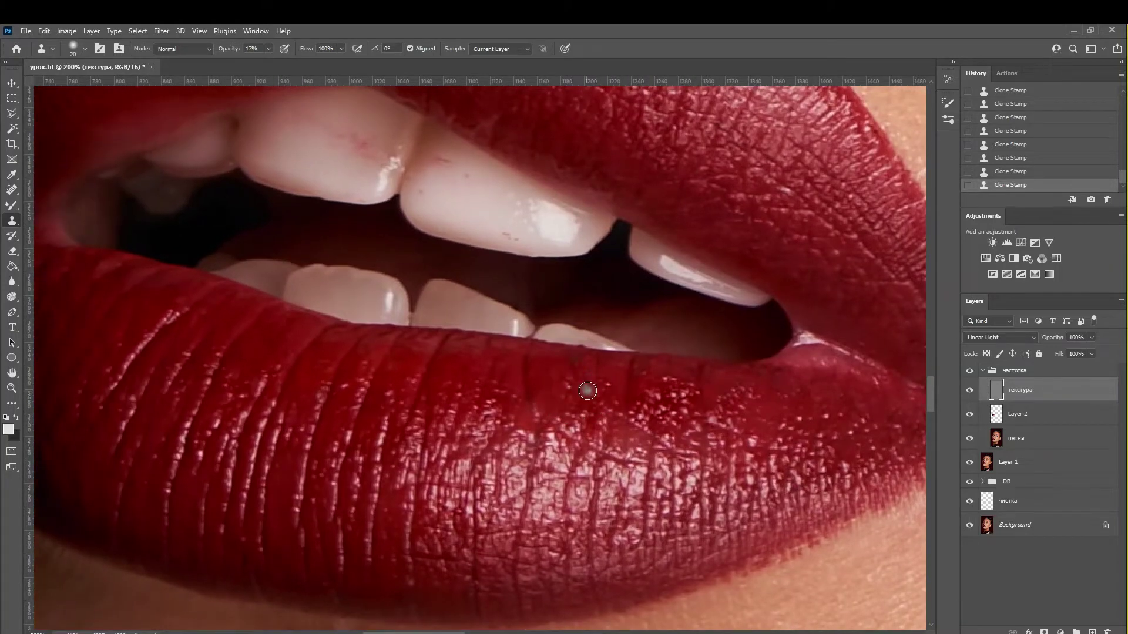
key(bracketright)
drag(467, 484, 515, 427)
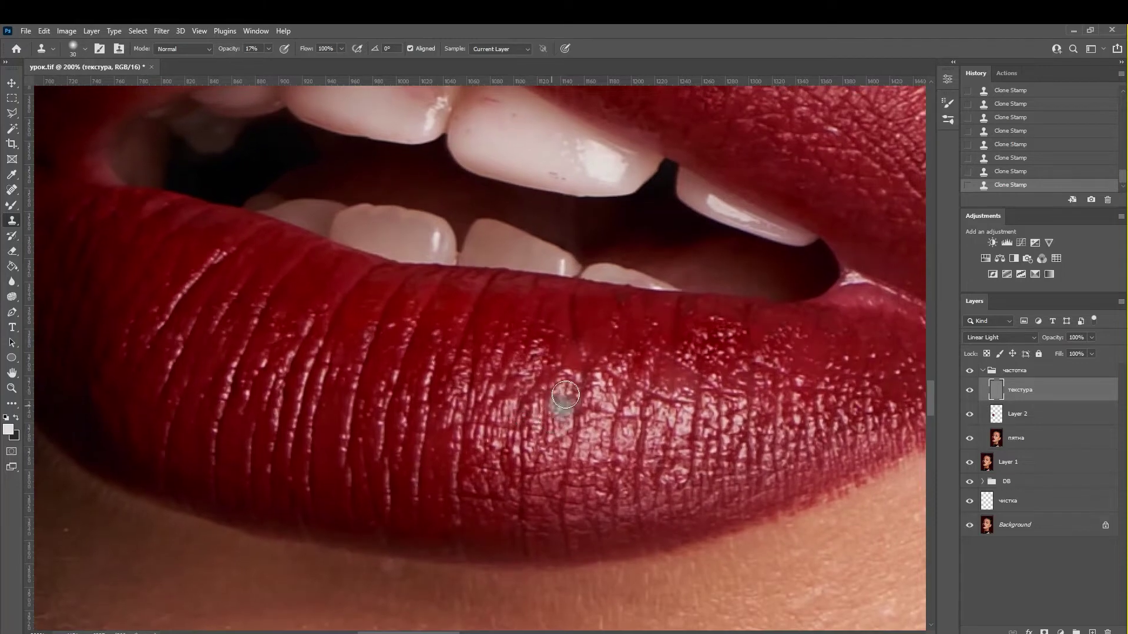
key(bracketleft)
key(bracketleft)
key(bracketleft)
click(269, 48)
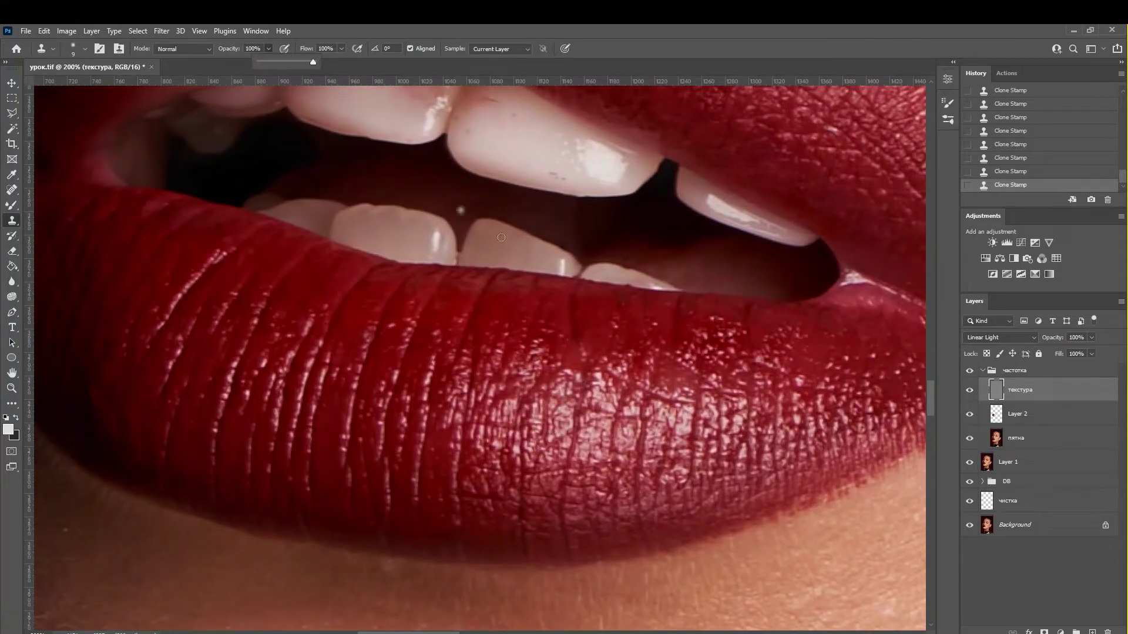
click(590, 435)
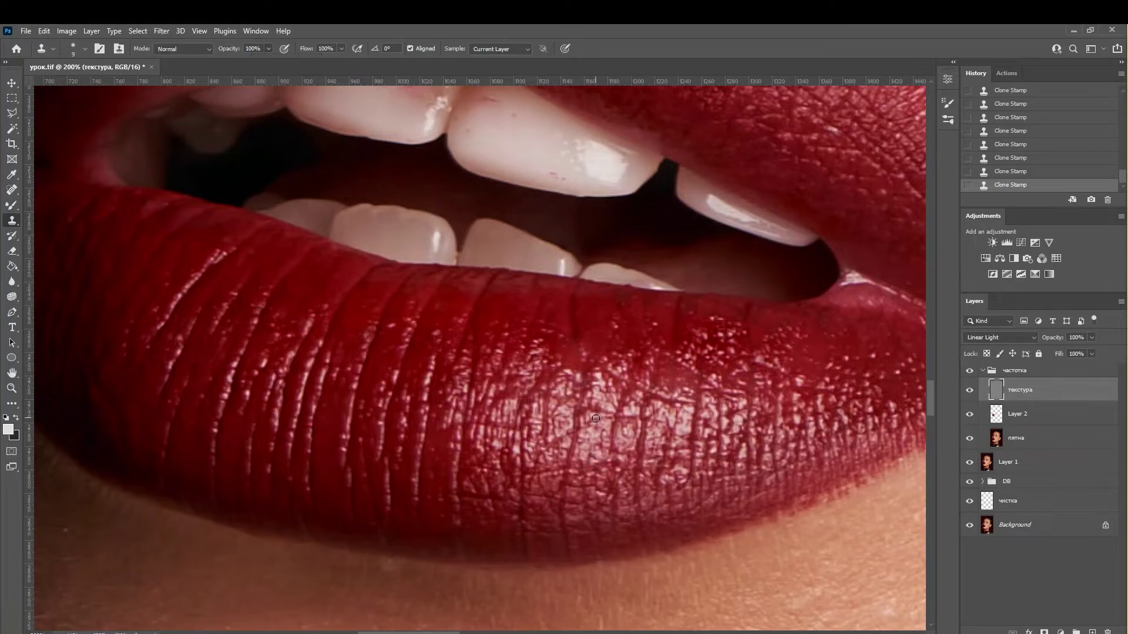
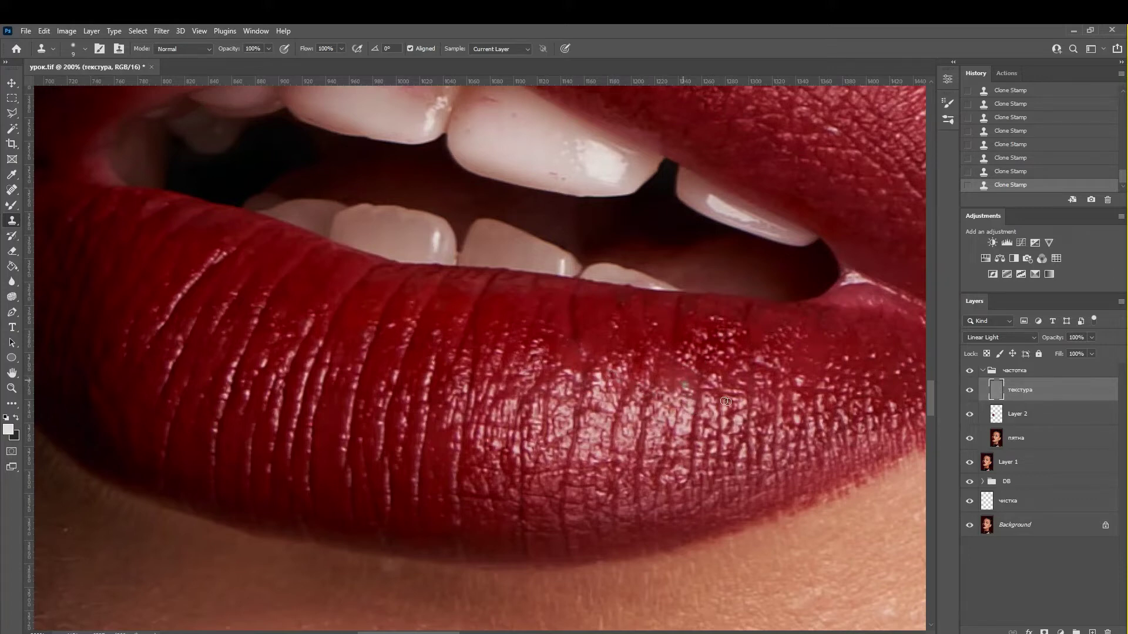
Step: Clone-stamp rough spots in the middle of the lower lip from Alt-sampled clean lip texture
drag(725, 401, 577, 349)
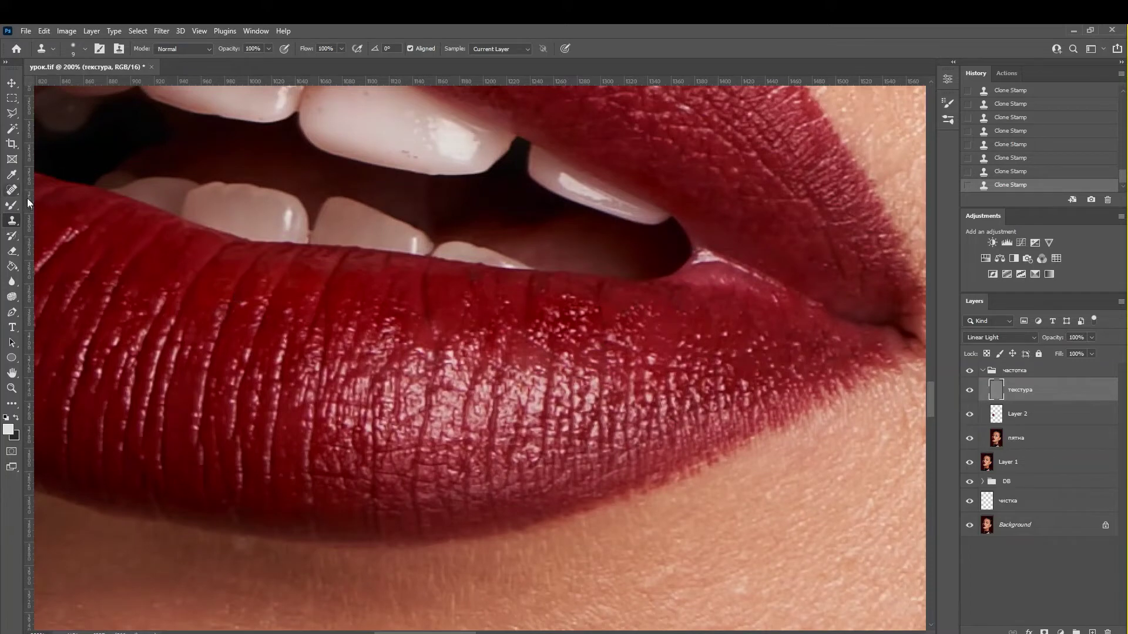
drag(203, 287, 305, 269)
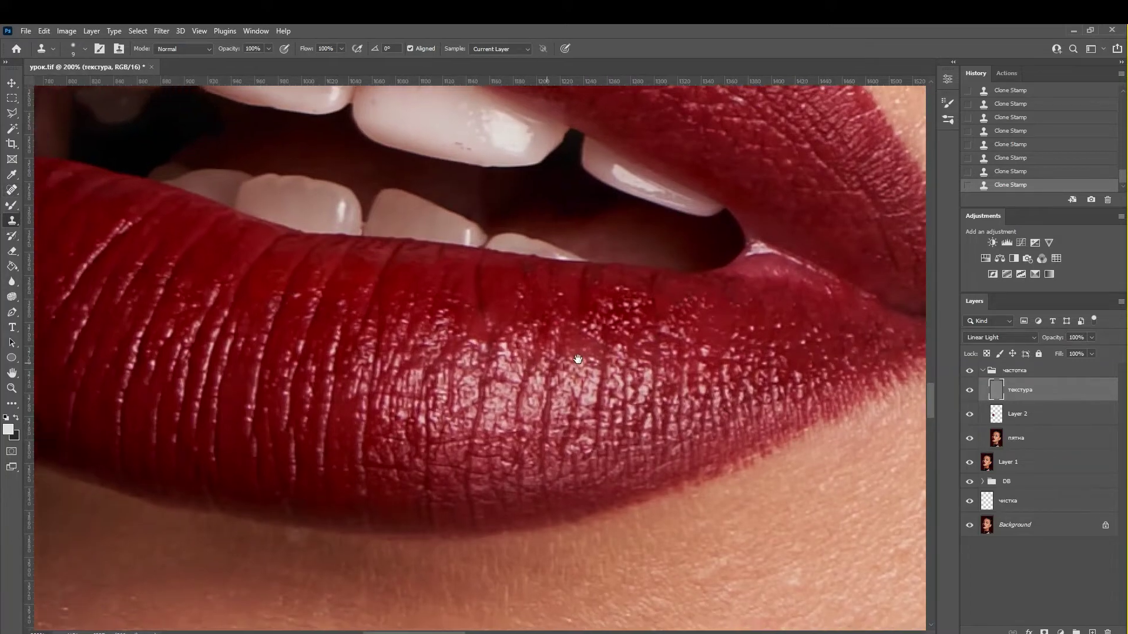
alt+click(482, 420)
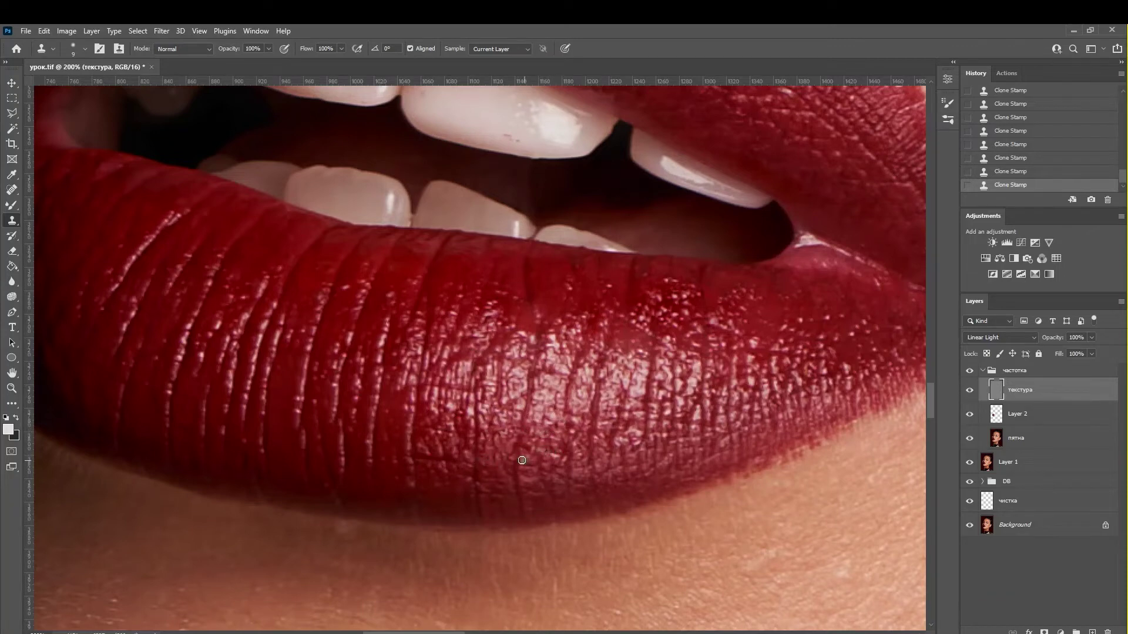
drag(549, 425, 615, 420)
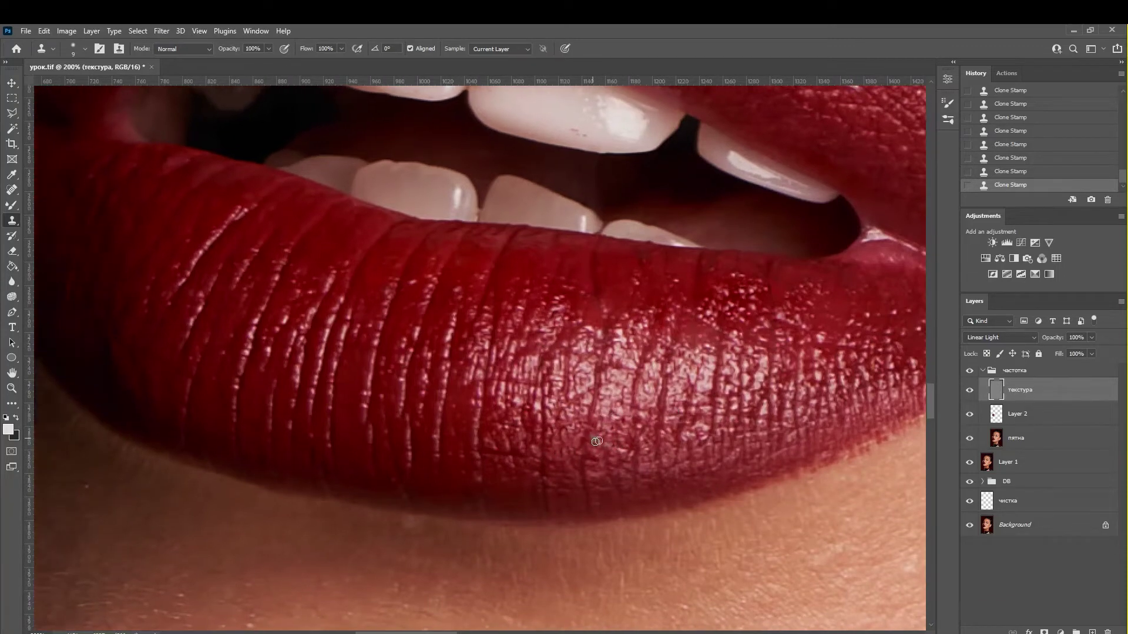
key(alt)
drag(621, 375, 625, 370)
drag(559, 388, 616, 381)
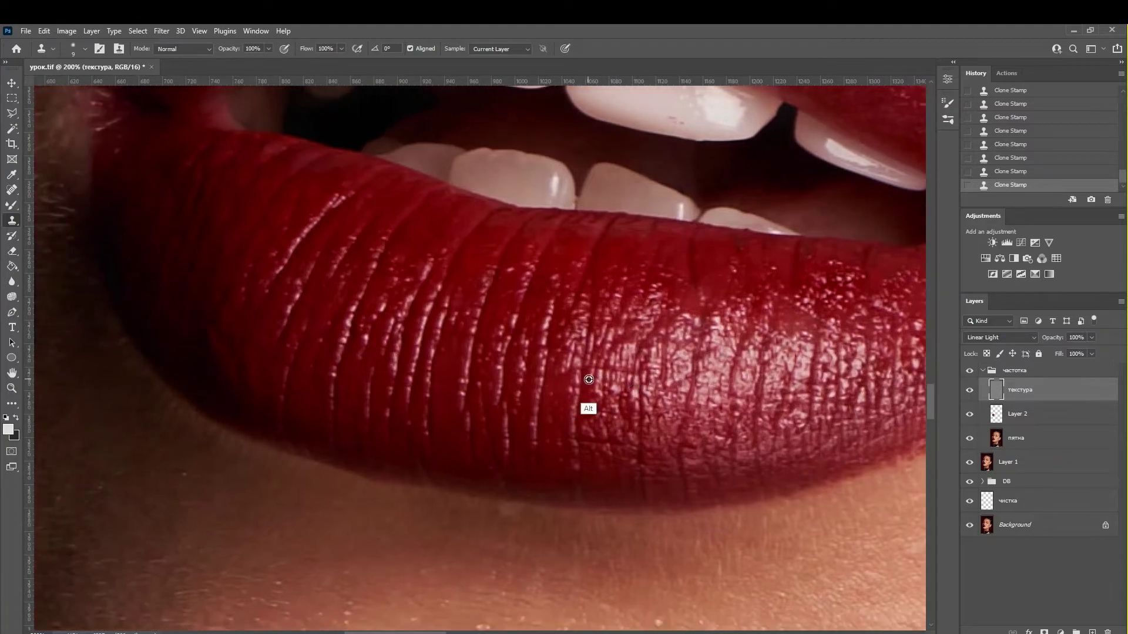
alt+click(588, 380)
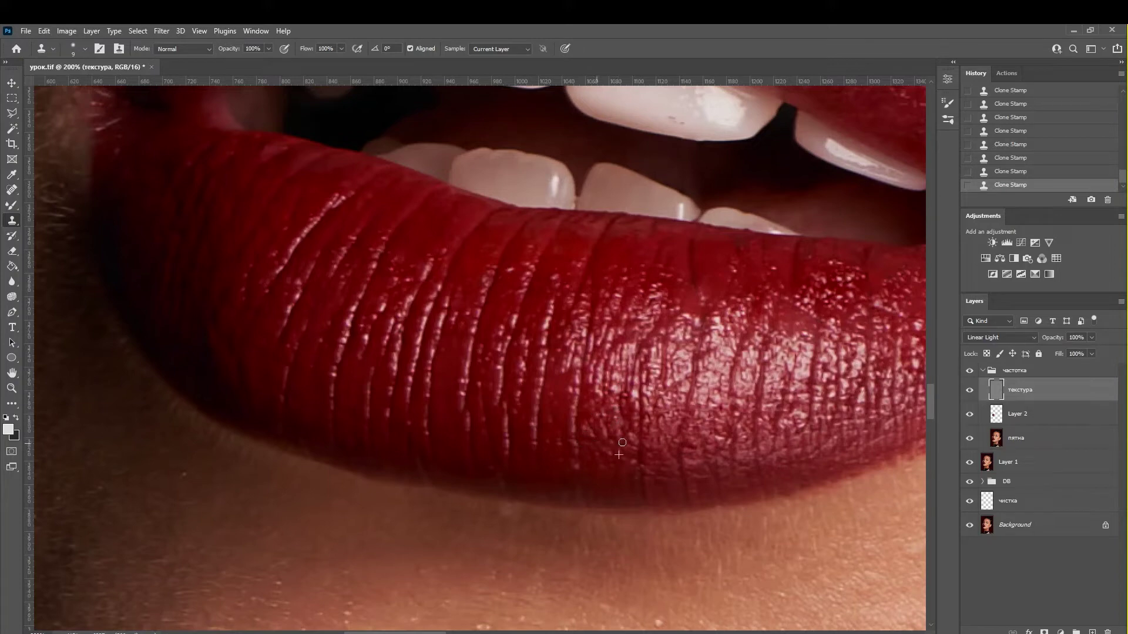
Step: Resample clean texture on the lower lip's left side, then enlarge the brush for the right corner
drag(677, 300, 750, 324)
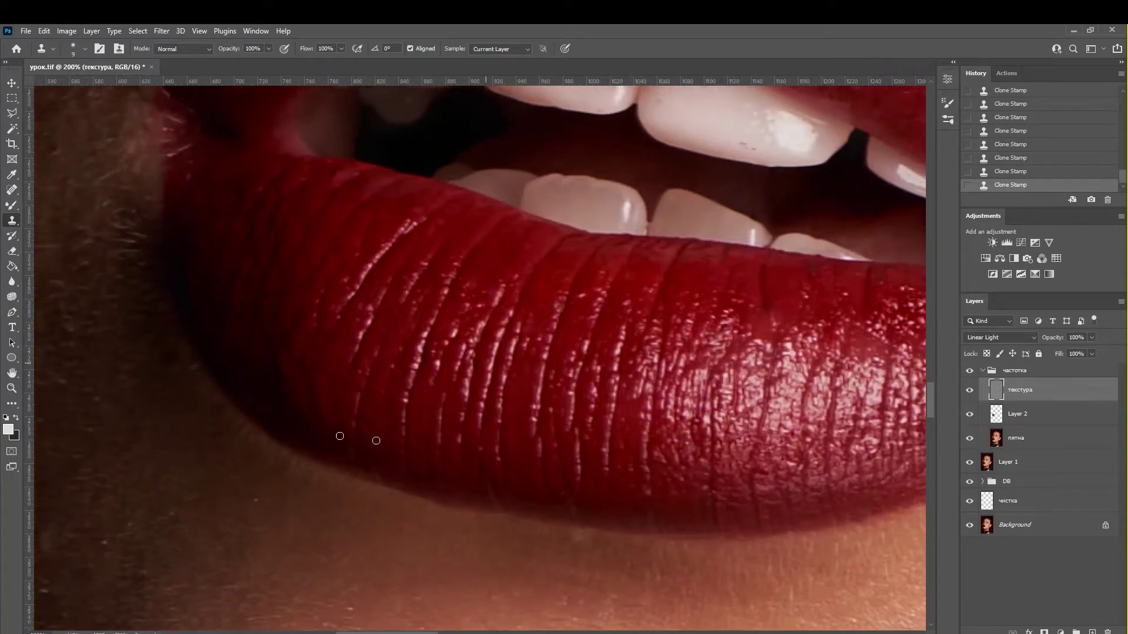
alt+click(334, 357)
alt+click(370, 424)
drag(714, 329, 631, 320)
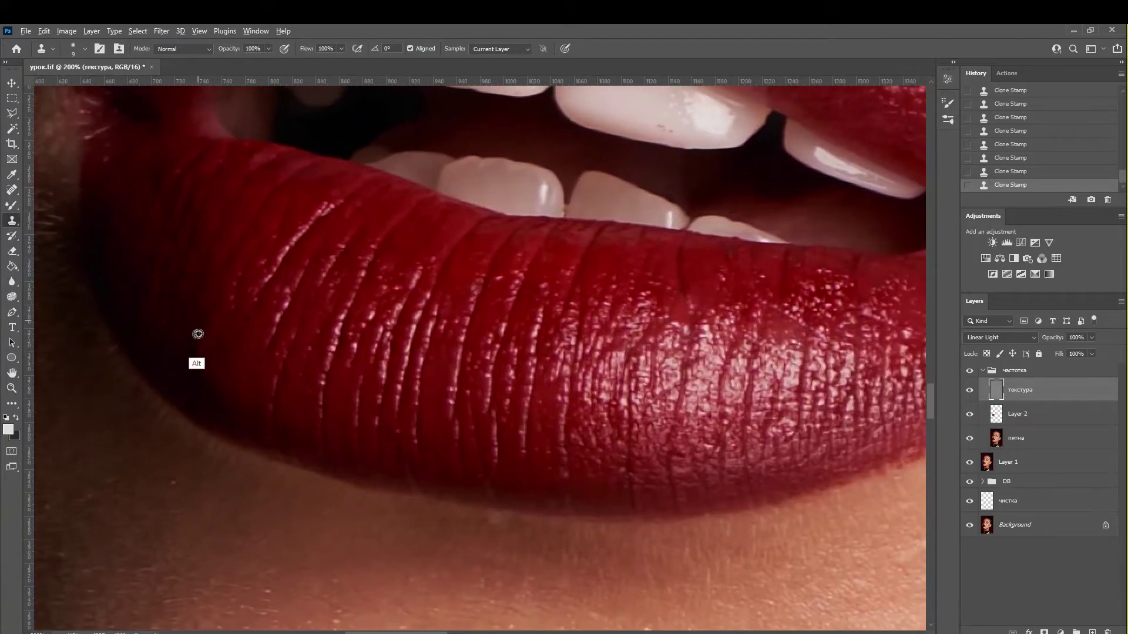
alt+click(197, 331)
drag(652, 414, 417, 443)
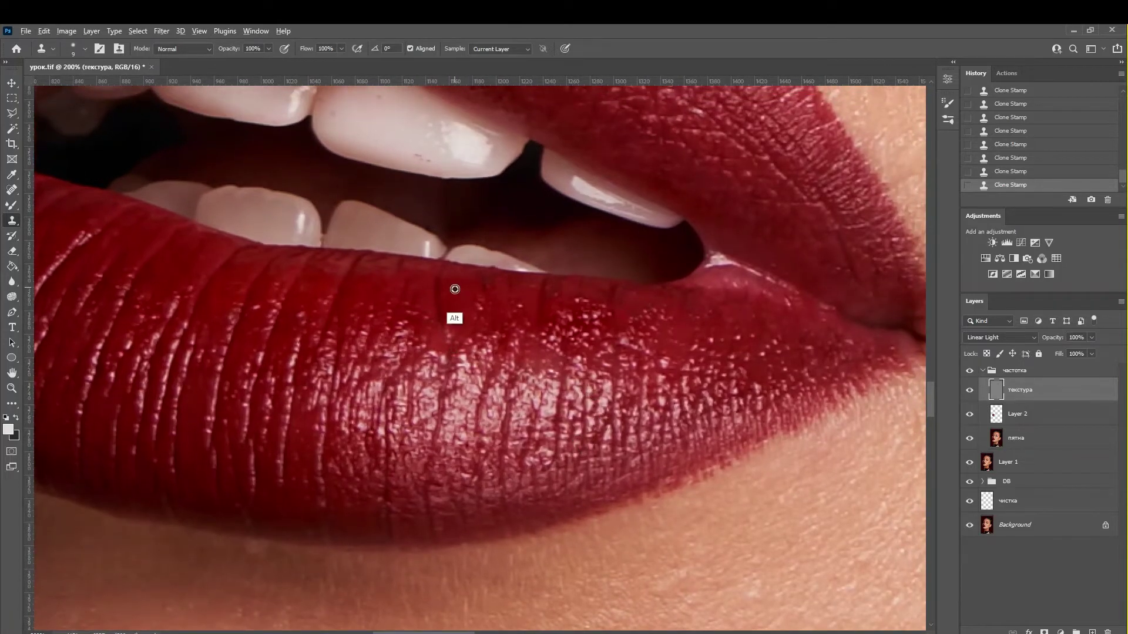
drag(586, 320, 457, 300)
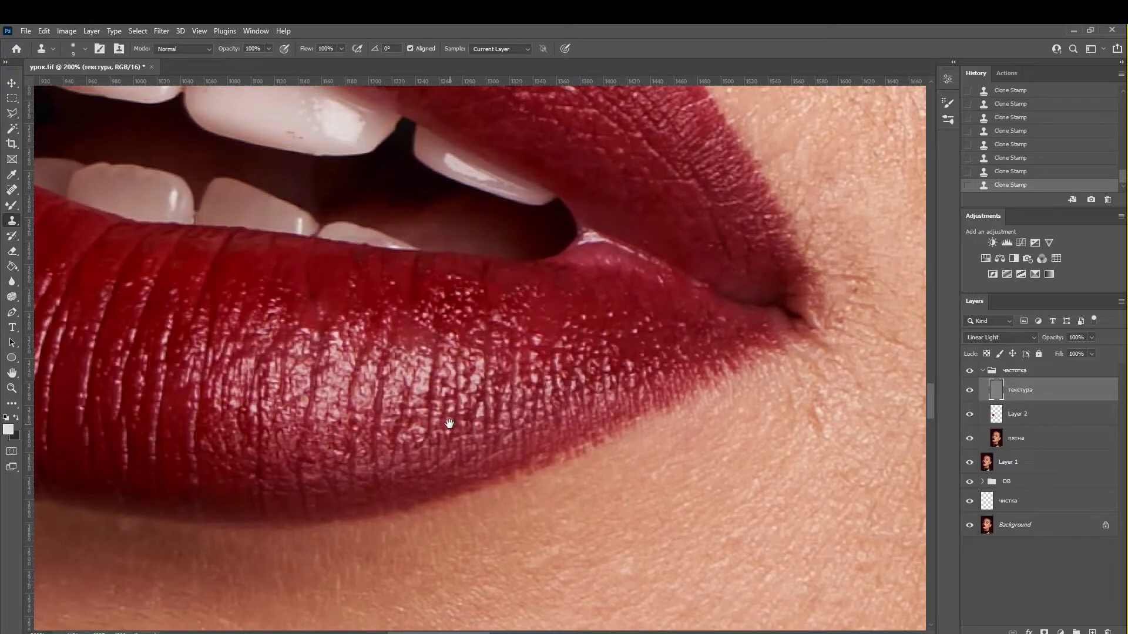
drag(538, 327, 576, 357)
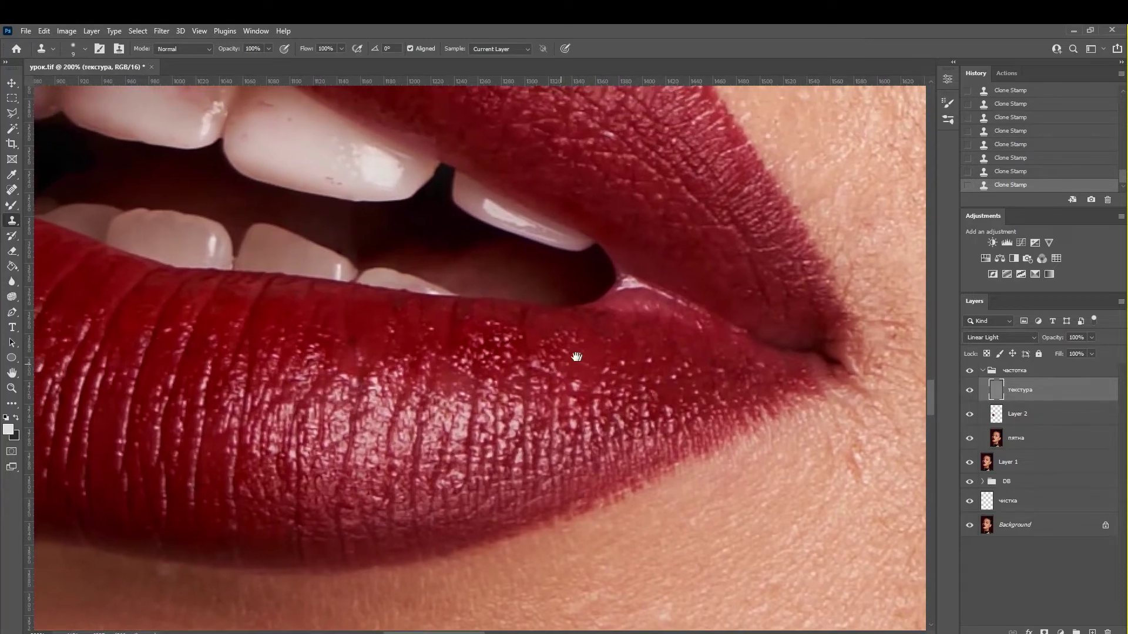
key(bracketright)
key(bracketright)
key(bracketright)
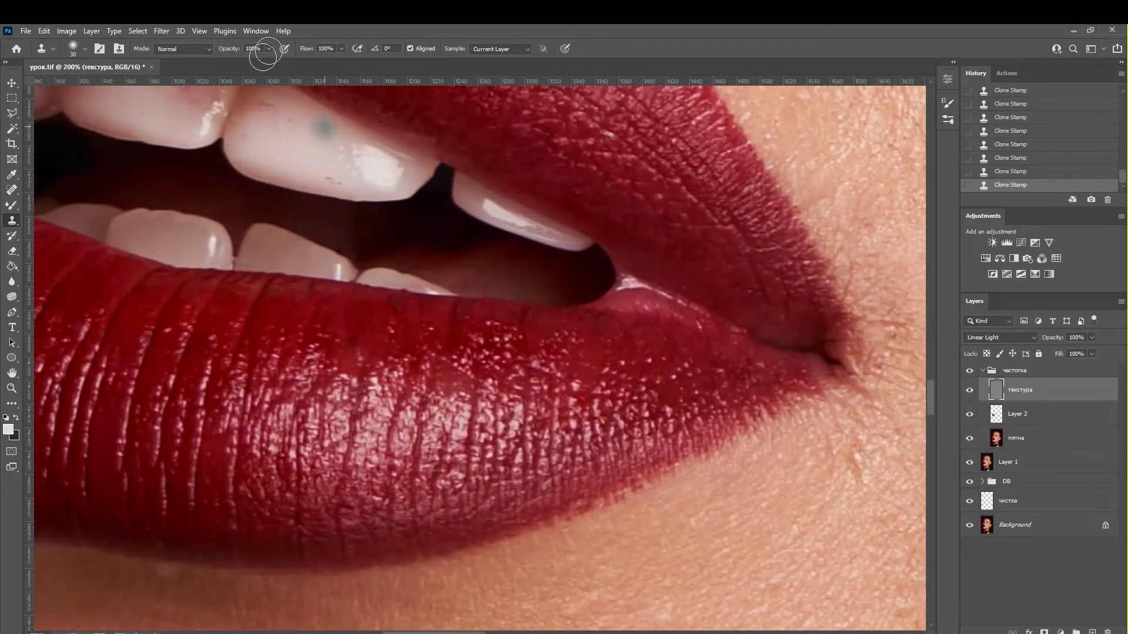
Step: Lower Clone Stamp opacity to 15% and softly blend sampled lip texture onto the lower lip
drag(216, 64, 224, 61)
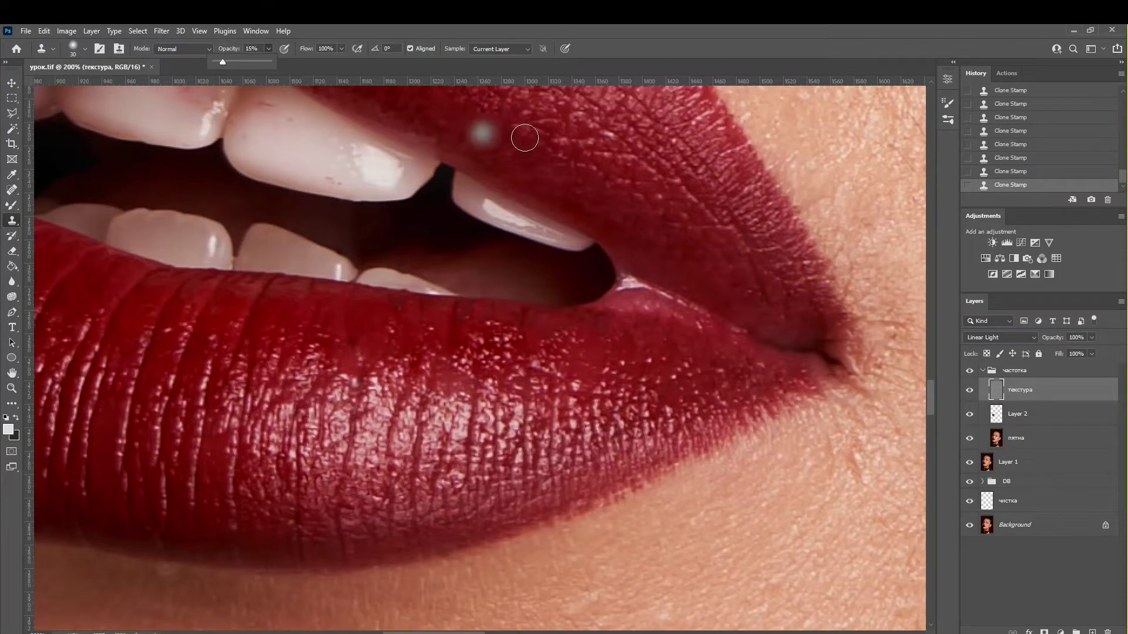
drag(650, 208, 702, 302)
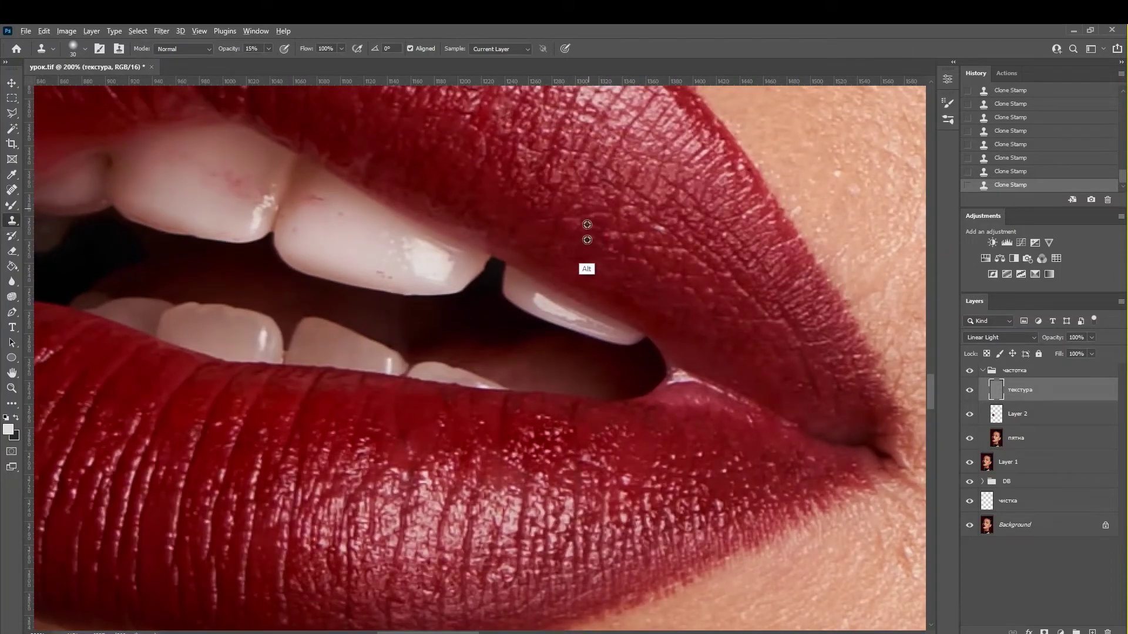
alt+click(456, 412)
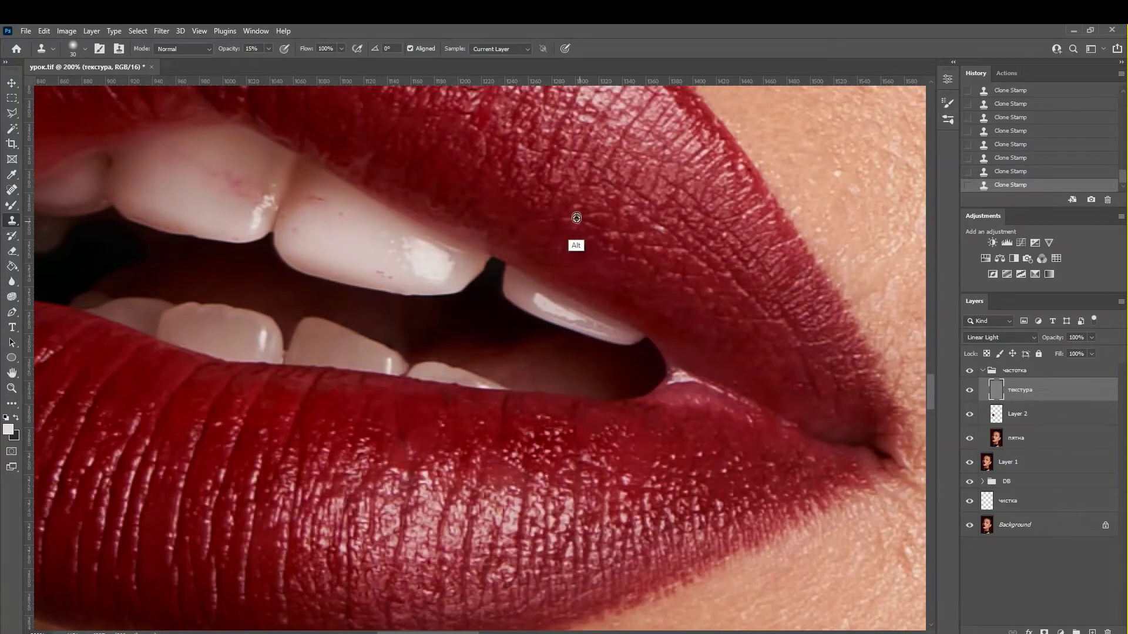
alt+click(539, 213)
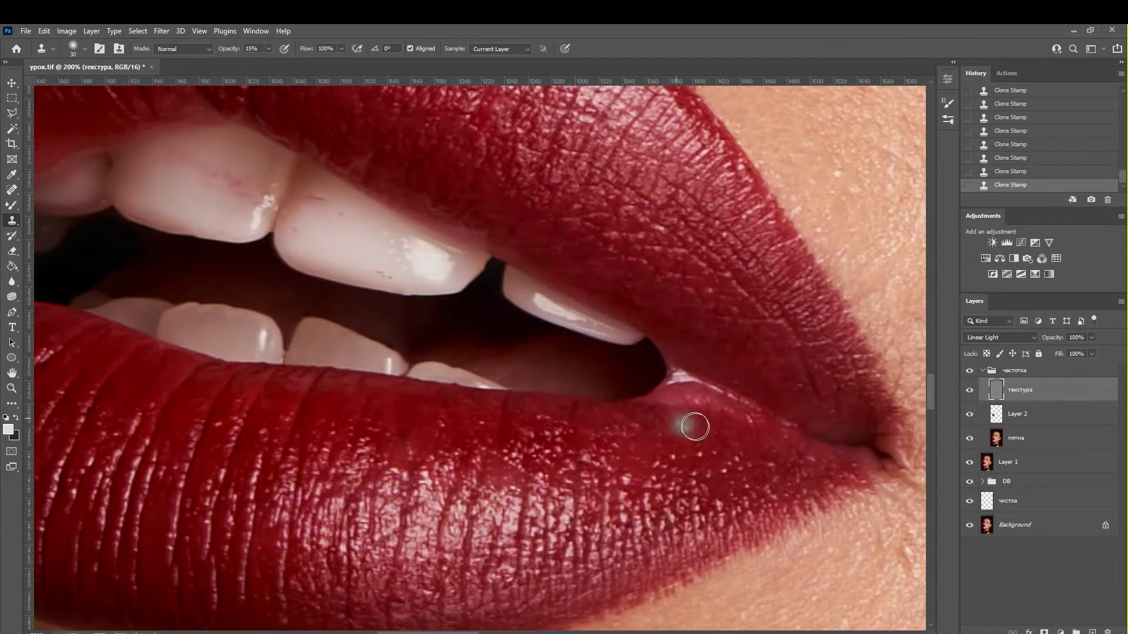
scroll(750, 393, left, 2)
scroll(717, 448, left, 2)
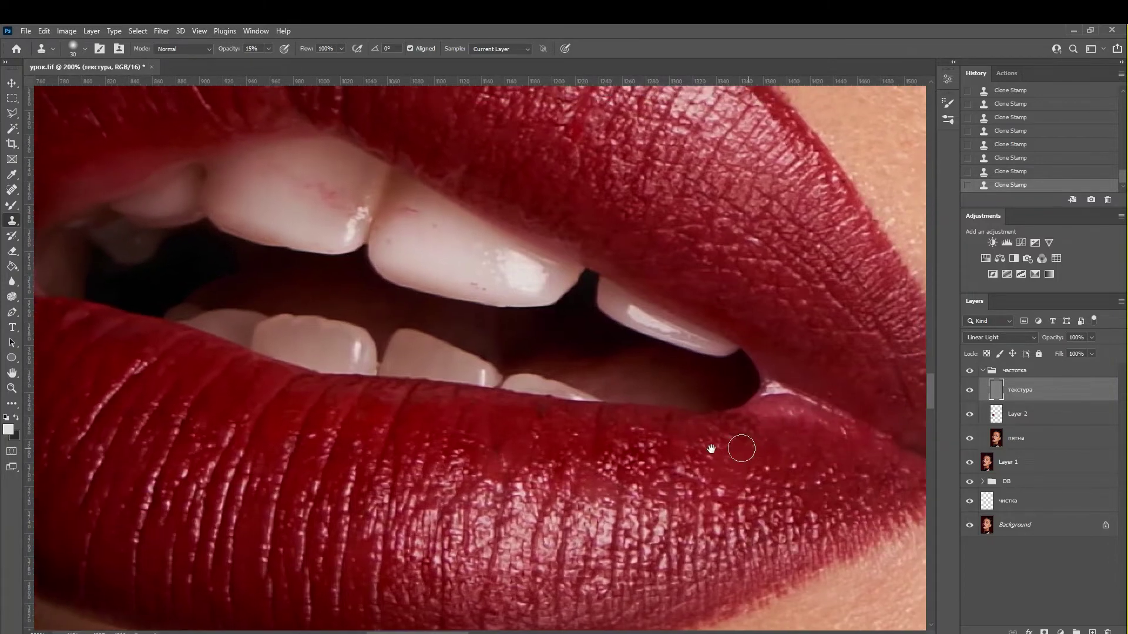
scroll(529, 323, down, 2)
scroll(529, 323, right, 2)
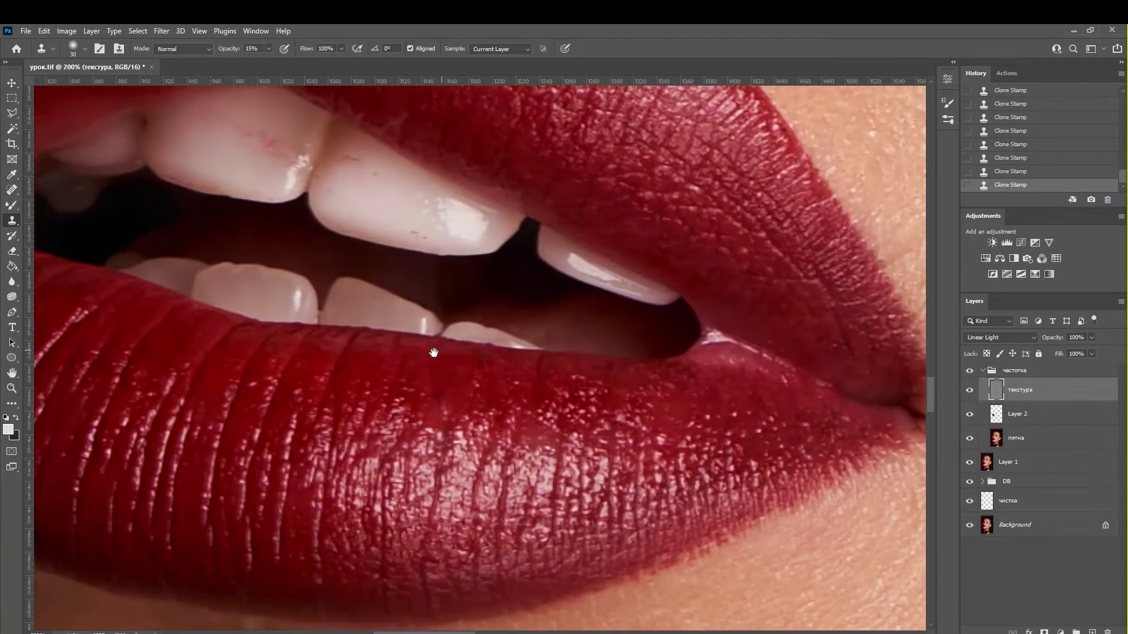
alt+click(317, 355)
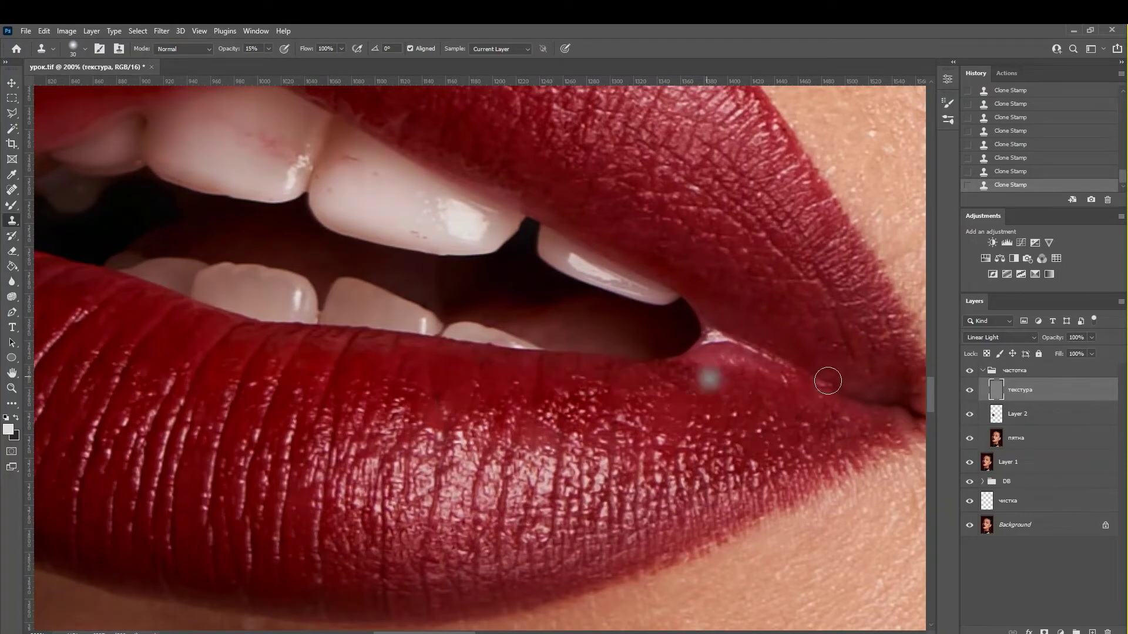
Step: Undo and redo a soft stroke near the right mouth corner, then shrink the brush
drag(802, 383, 691, 365)
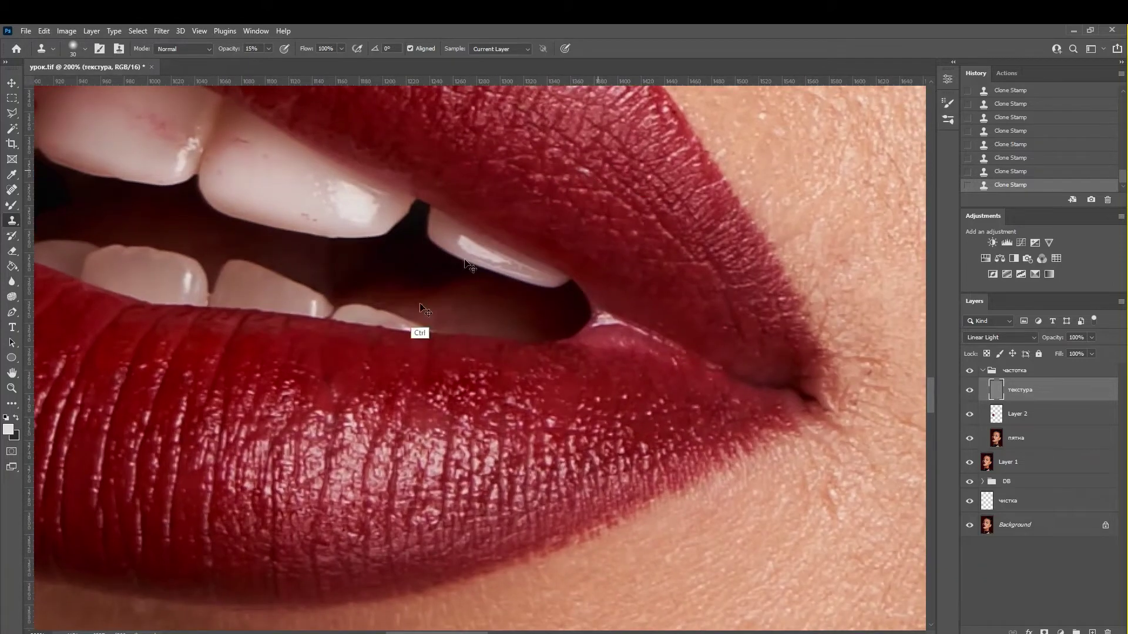
key(ctrl+z)
mouse_move(600, 366)
mouse_down()
mouse_move(553, 352)
mouse_move(668, 385)
mouse_up()
drag(761, 417, 855, 440)
drag(731, 430, 852, 436)
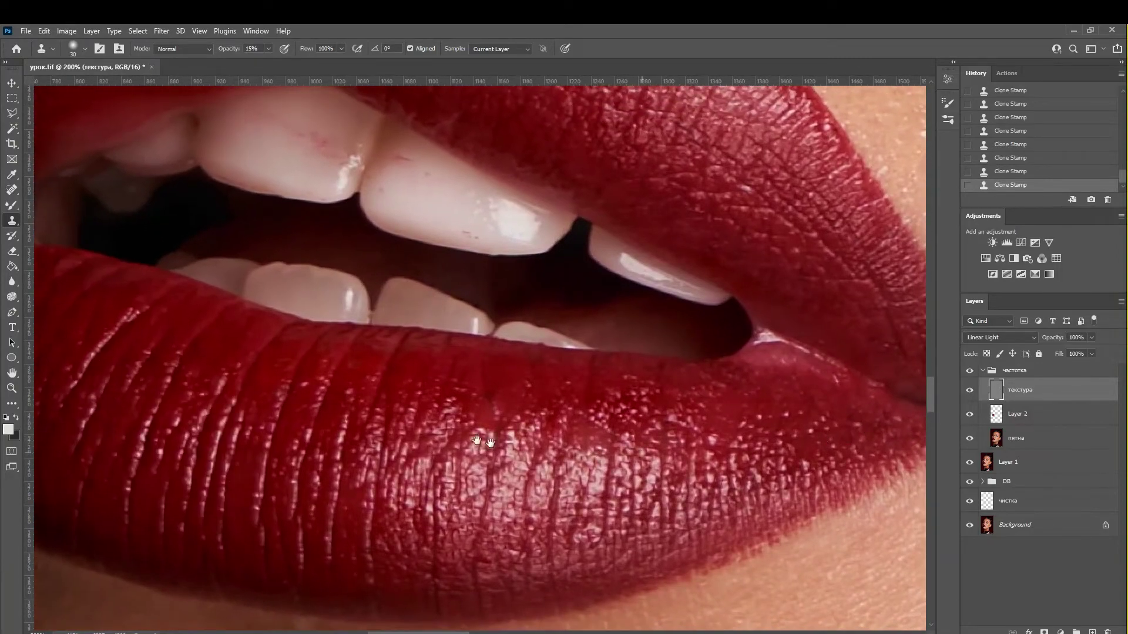
scroll(578, 456, down, 3)
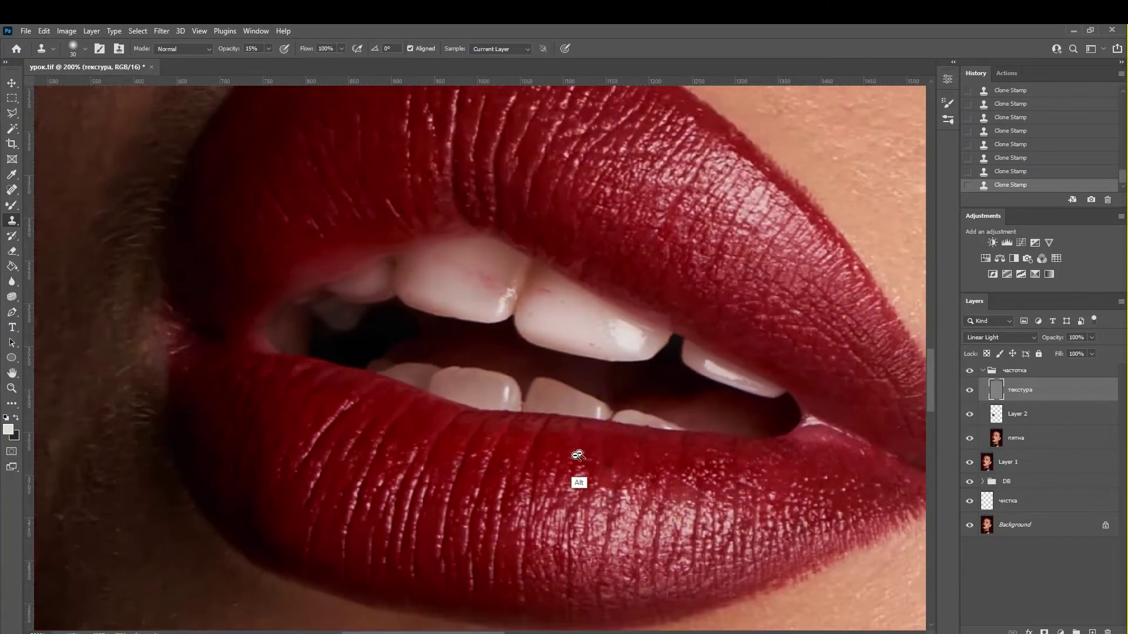
scroll(514, 265, down, 2)
scroll(516, 262, up, 3)
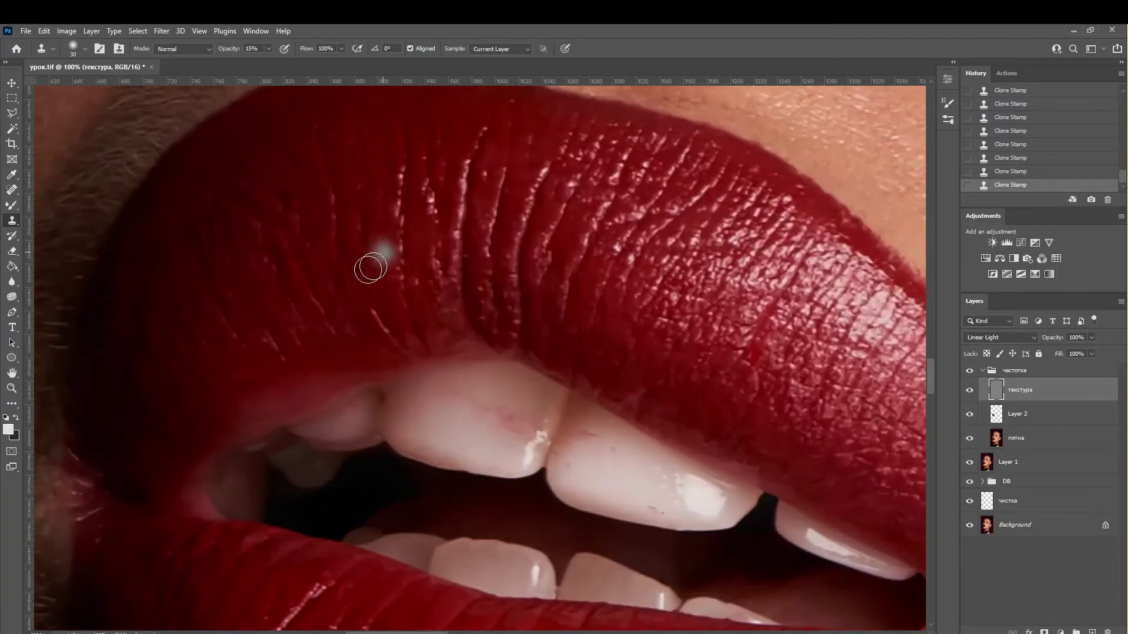
key(bracketleft)
key(bracketleft)
Step: Raise Clone Stamp opacity to about 61% and smooth the creases on the upper lip
click(268, 49)
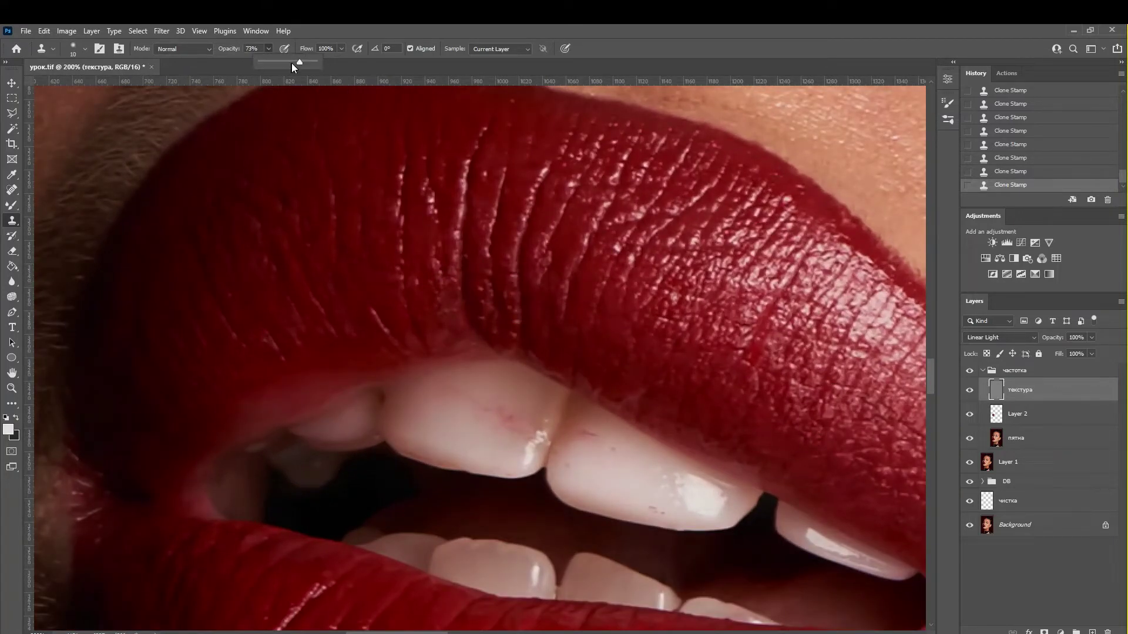
drag(292, 64, 284, 64)
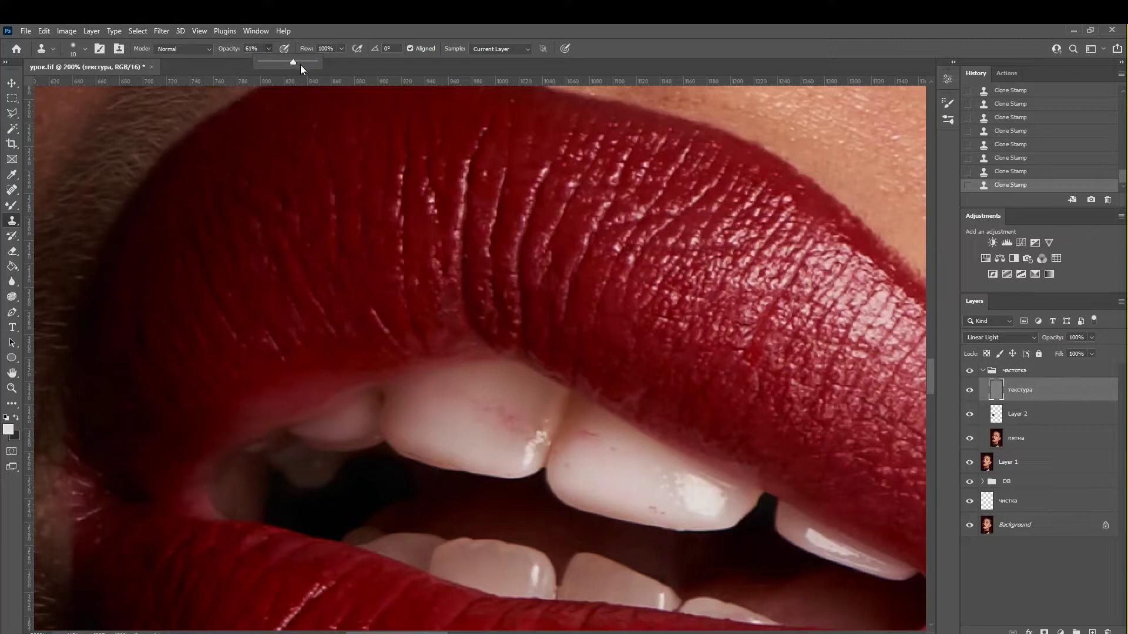
alt+click(586, 292)
drag(513, 302, 501, 281)
scroll(499, 305, left, 2)
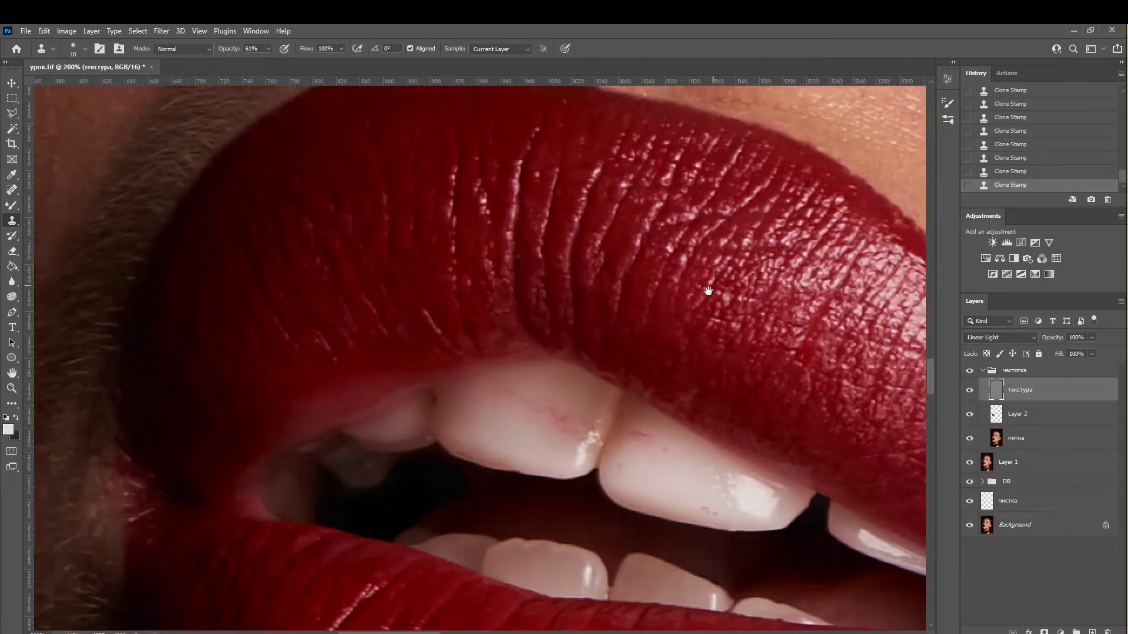
alt+click(486, 260)
drag(512, 288, 523, 309)
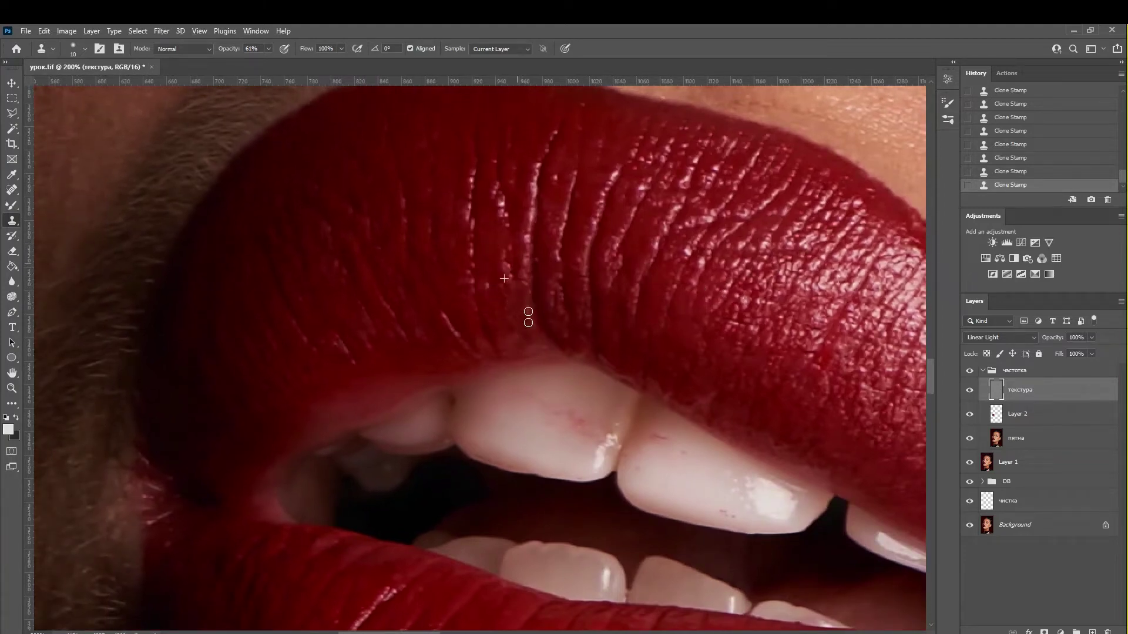
alt+click(523, 269)
scroll(552, 188, right, 5)
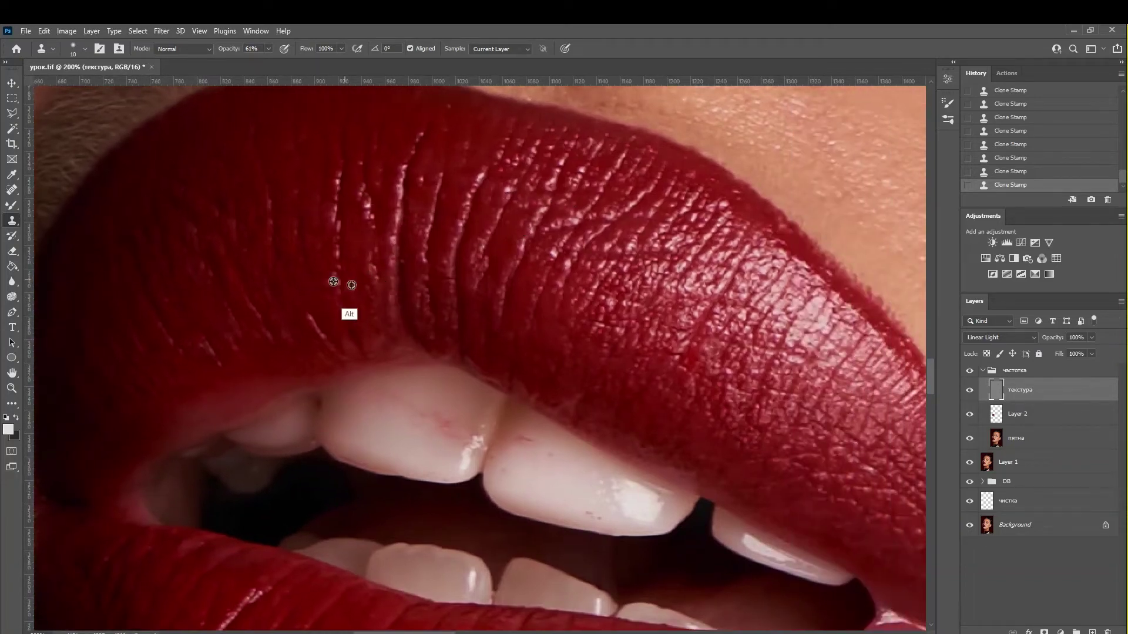
alt+click(363, 288)
alt+click(312, 171)
Step: Zoom in to inspect the upper lip edge, then zoom back out to the whole mouth
scroll(368, 284, down, 2)
scroll(390, 322, down, 1)
scroll(444, 348, down, 1)
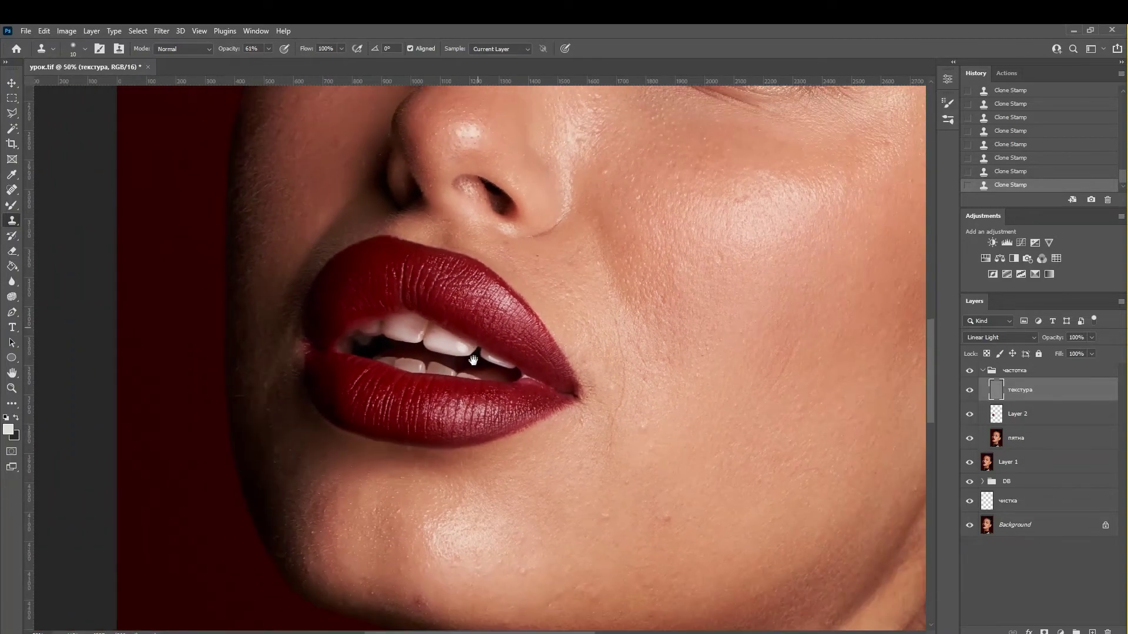
drag(473, 359, 441, 396)
ctrl+click(378, 423)
ctrl+click(367, 352)
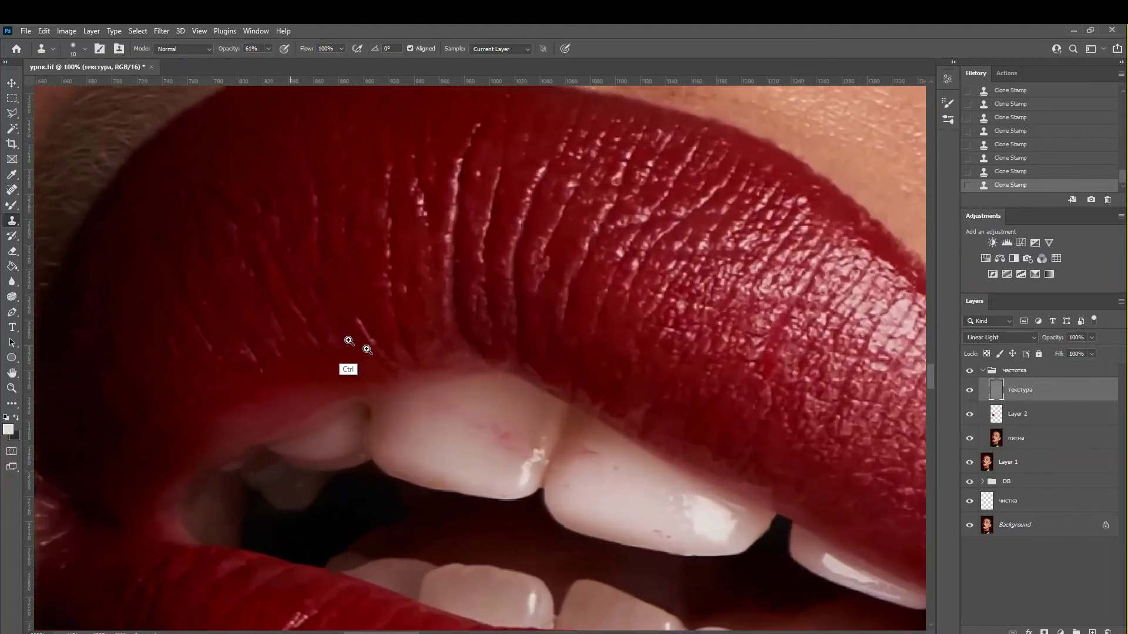
ctrl+click(349, 340)
ctrl+click(335, 323)
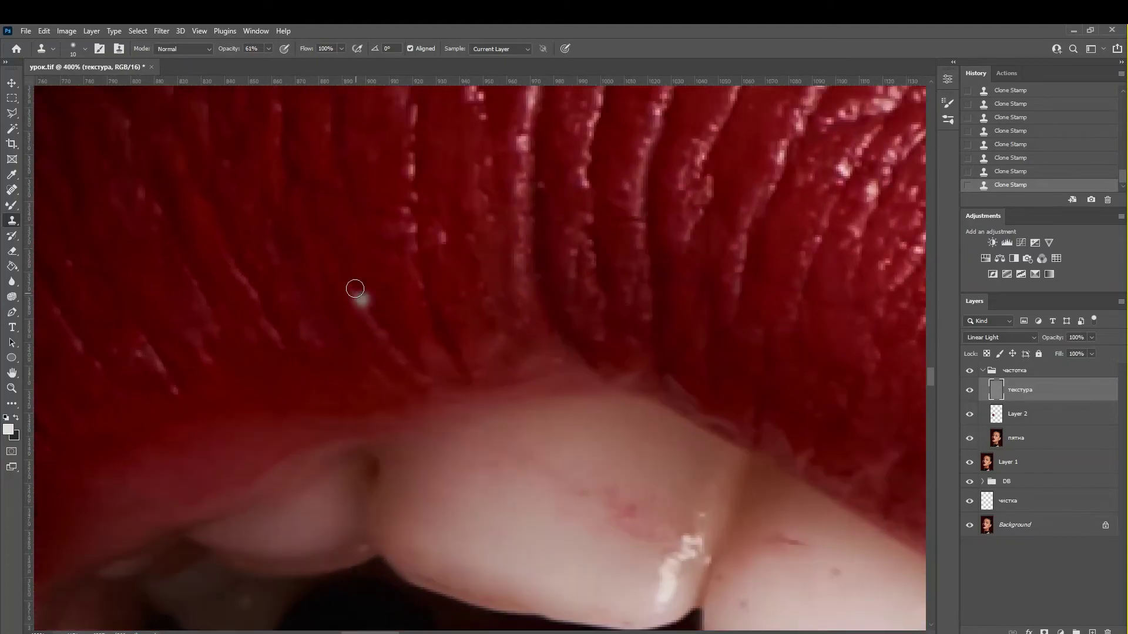
alt+click(375, 338)
alt+click(415, 367)
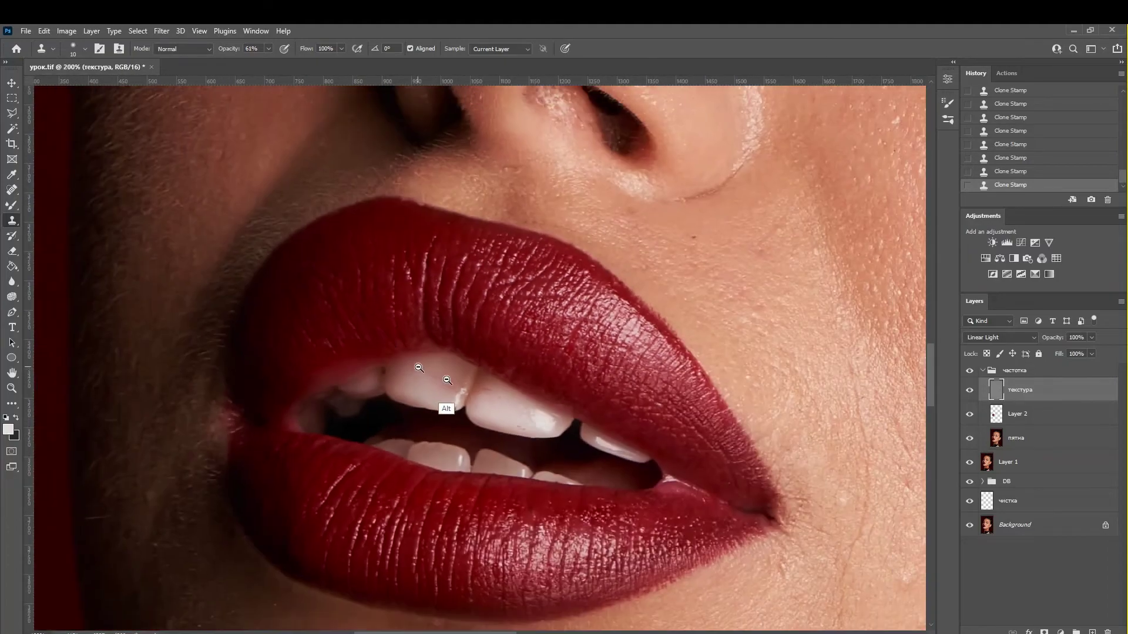
alt+click(447, 380)
drag(478, 466, 493, 429)
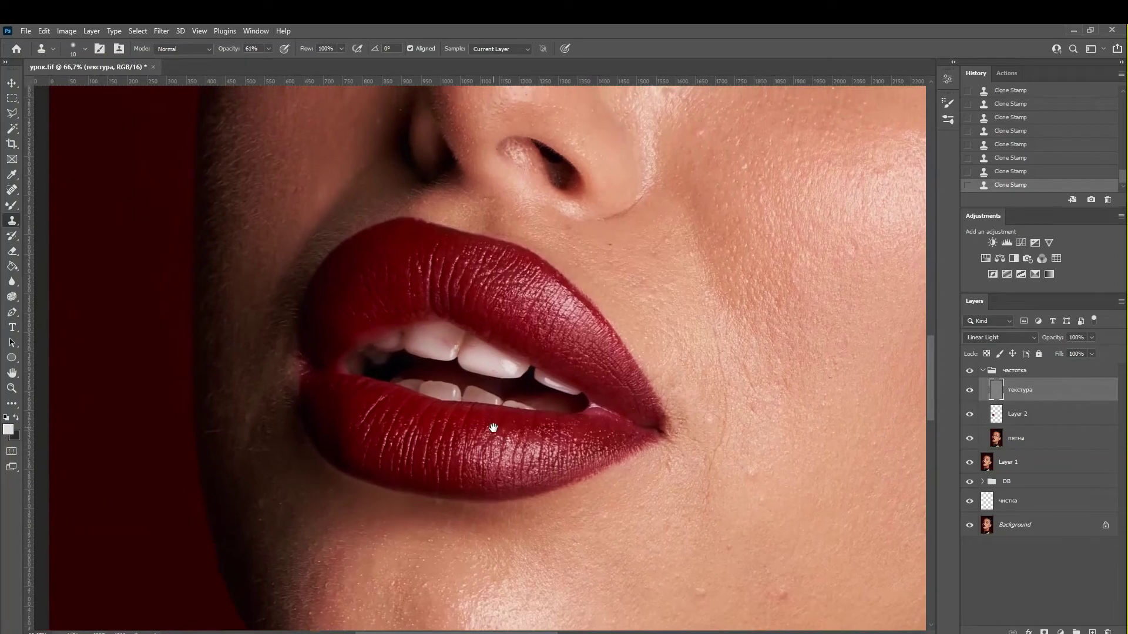
Step: Inspect the right lip corner and upper lip edge up close, returning to a full mouth view
ctrl+click(672, 442)
ctrl+click(646, 388)
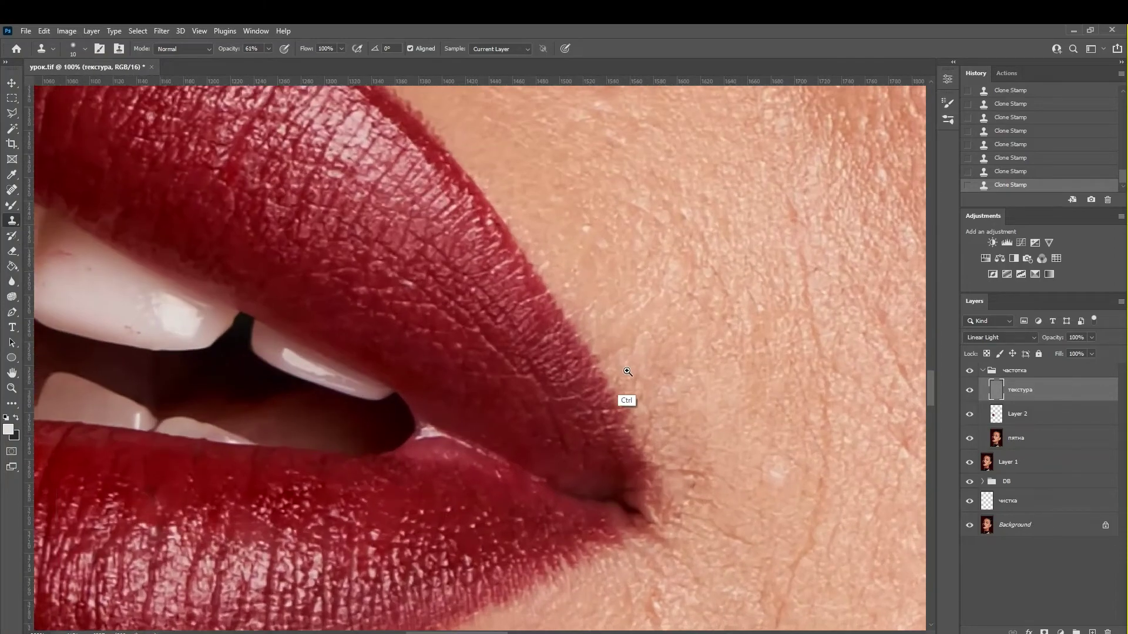
ctrl+click(627, 371)
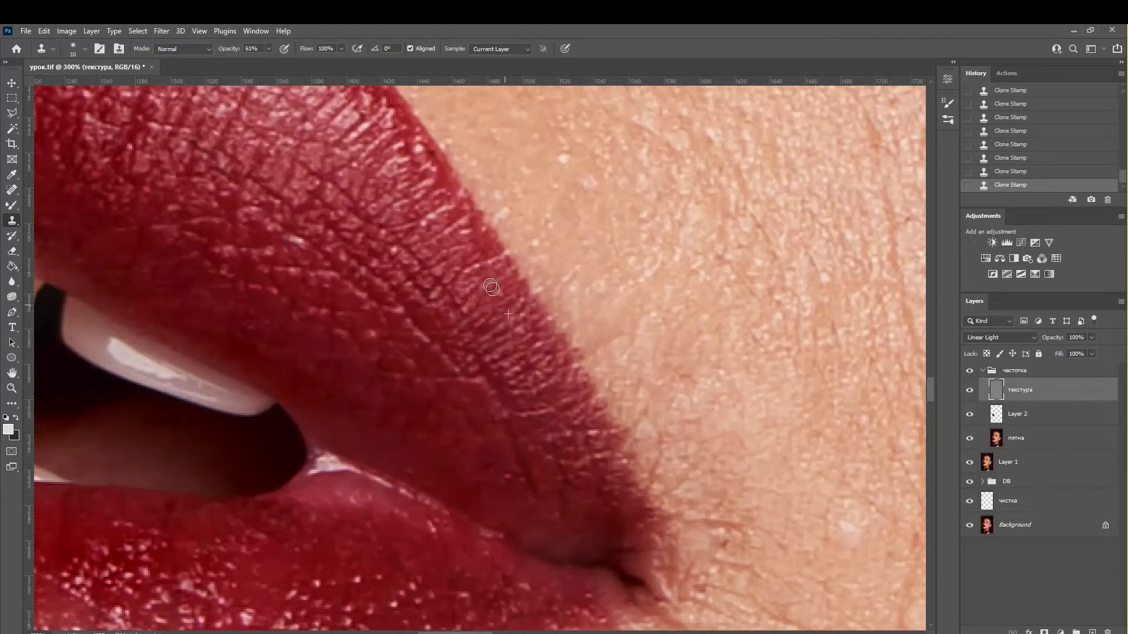
alt+click(586, 377)
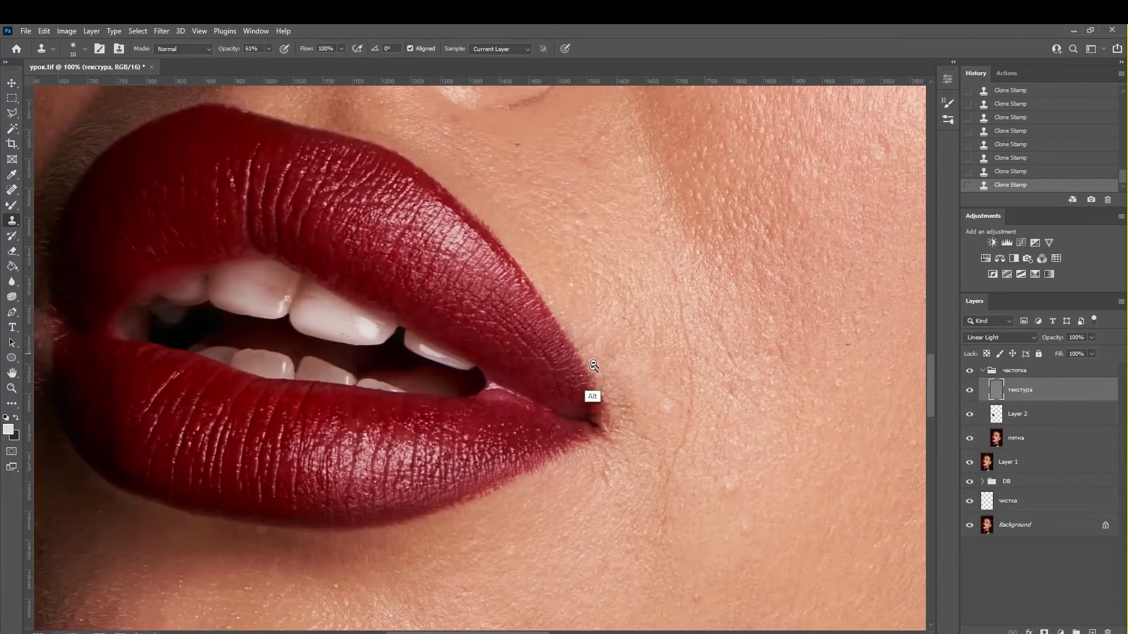
alt+click(595, 367)
drag(558, 318, 588, 343)
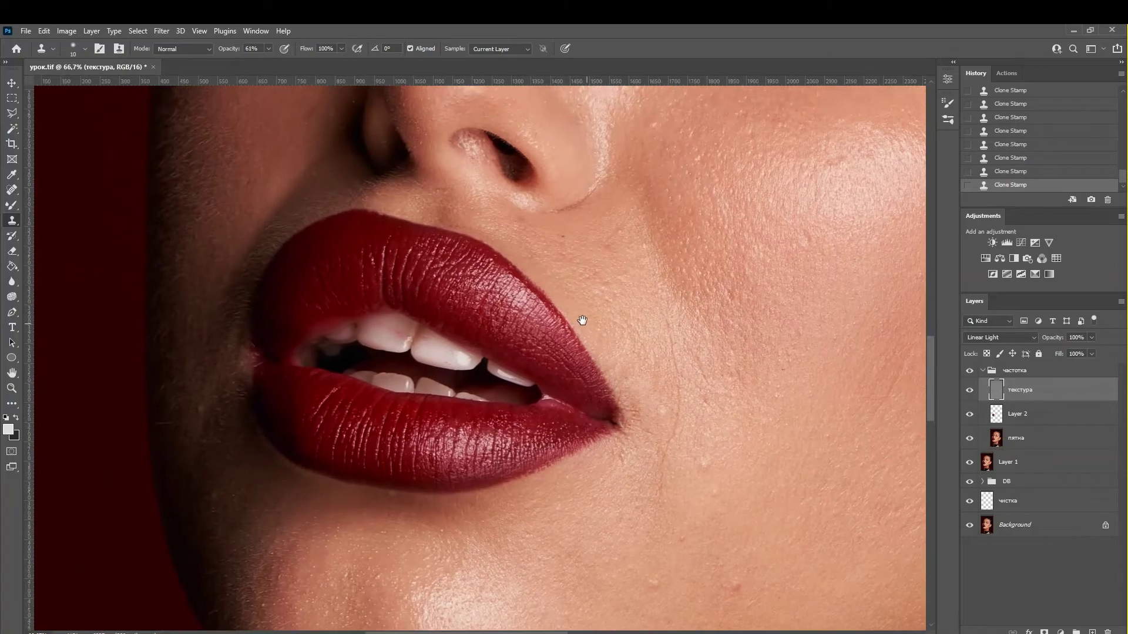
ctrl+click(359, 239)
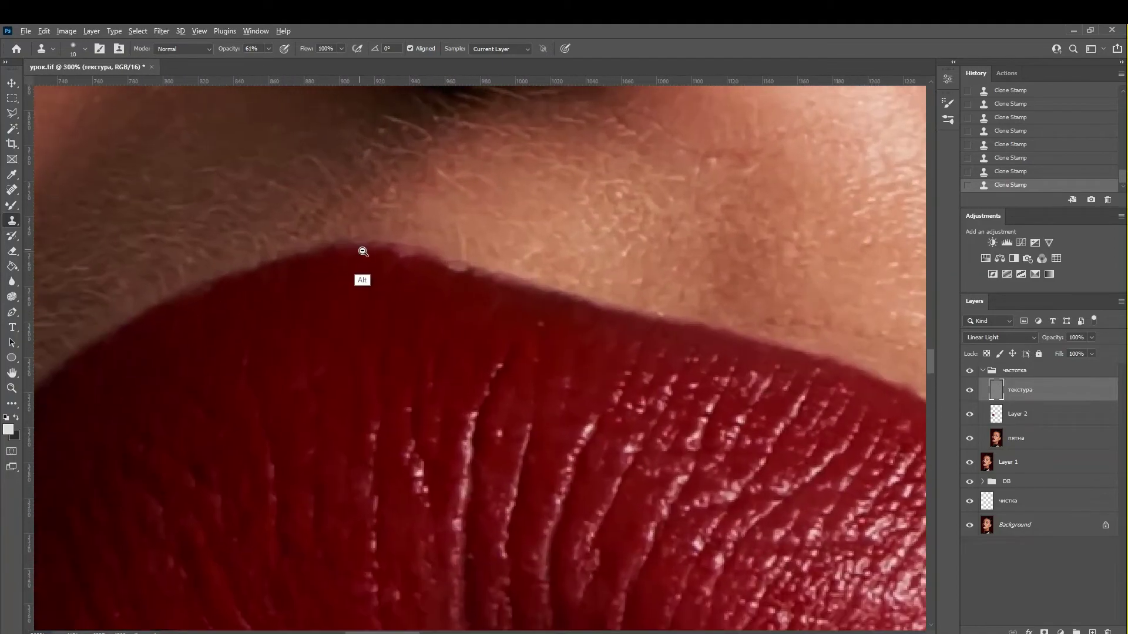
ctrl+click(427, 252)
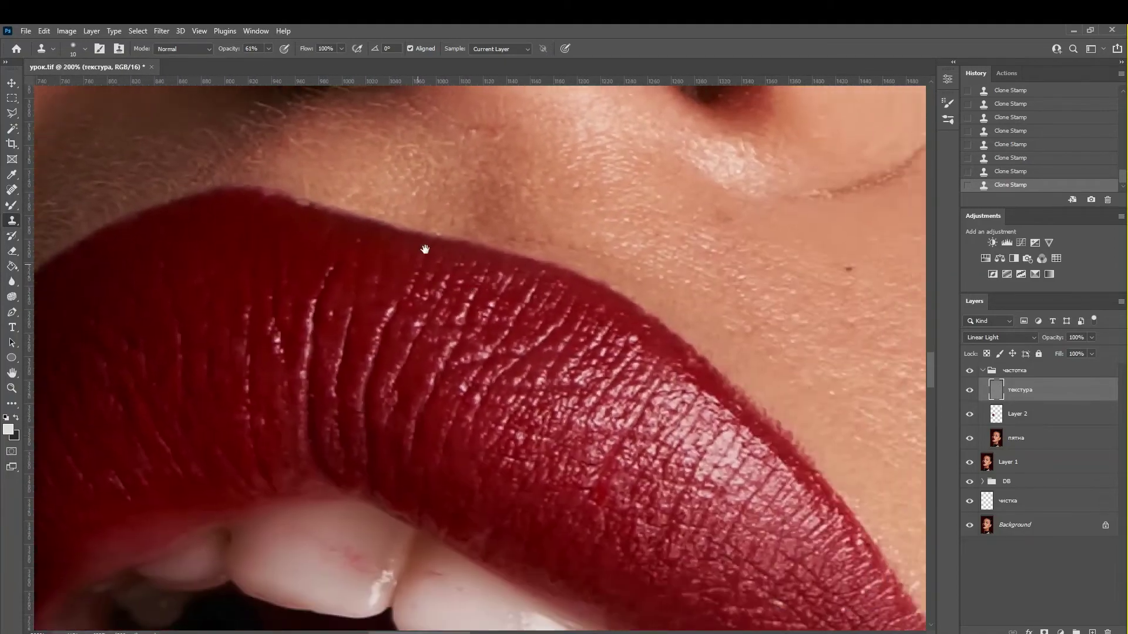
alt+click(434, 261)
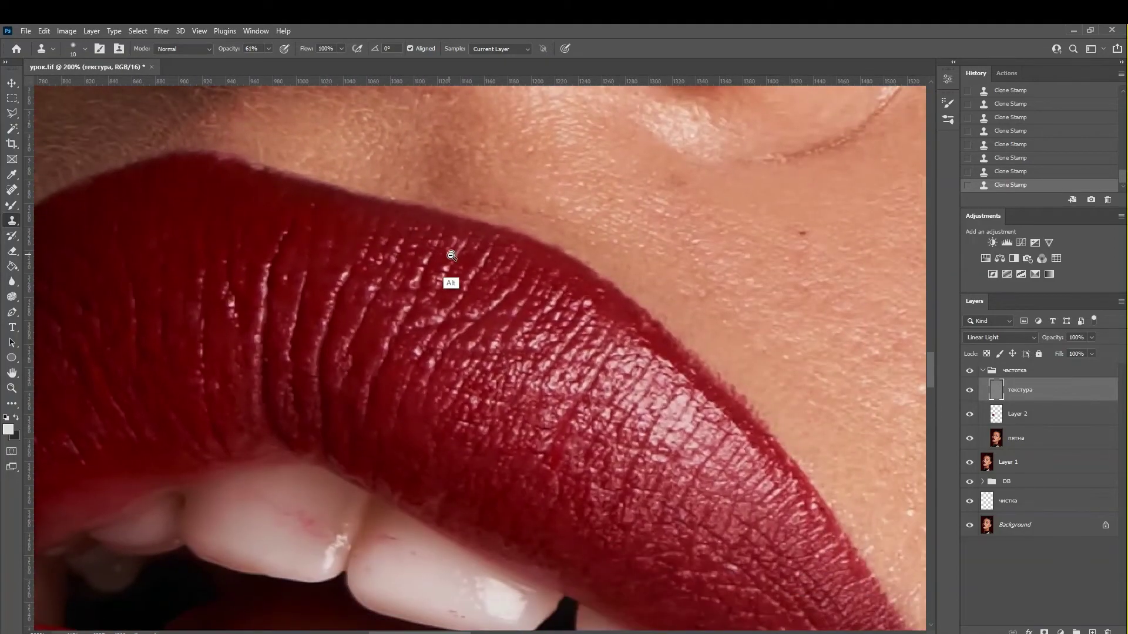
alt+click(505, 306)
mouse_move(562, 335)
mouse_down()
mouse_move(617, 300)
mouse_move(608, 315)
mouse_up()
Step: Clone over blemishes, the bright highlight streak and a pale speck on the lower lip
scroll(579, 443, up, 2)
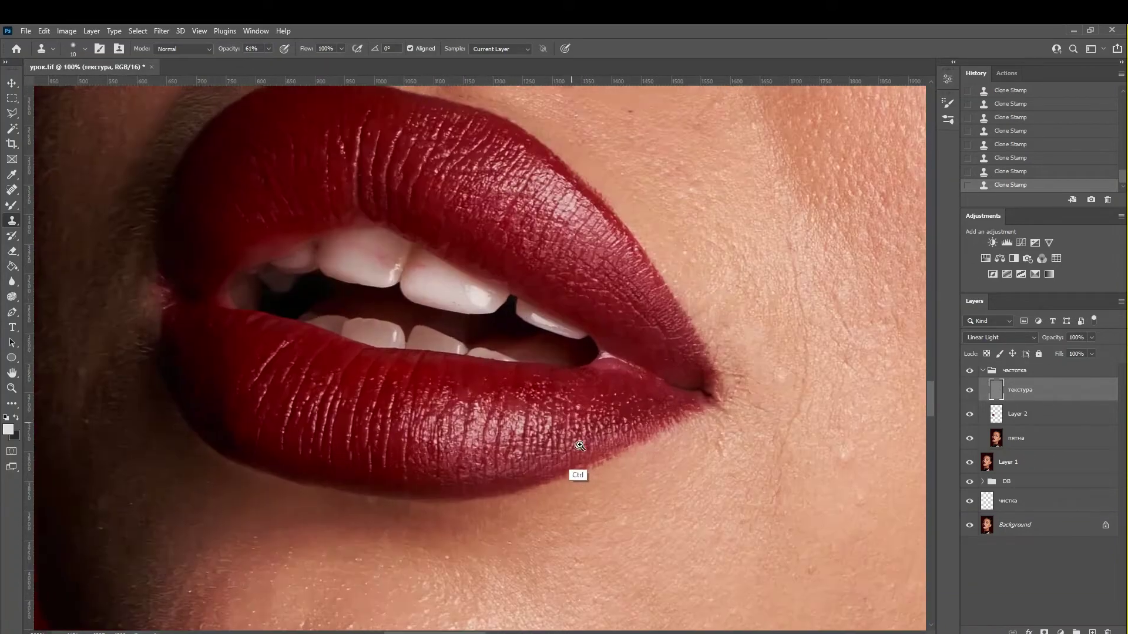
scroll(579, 443, up, 2)
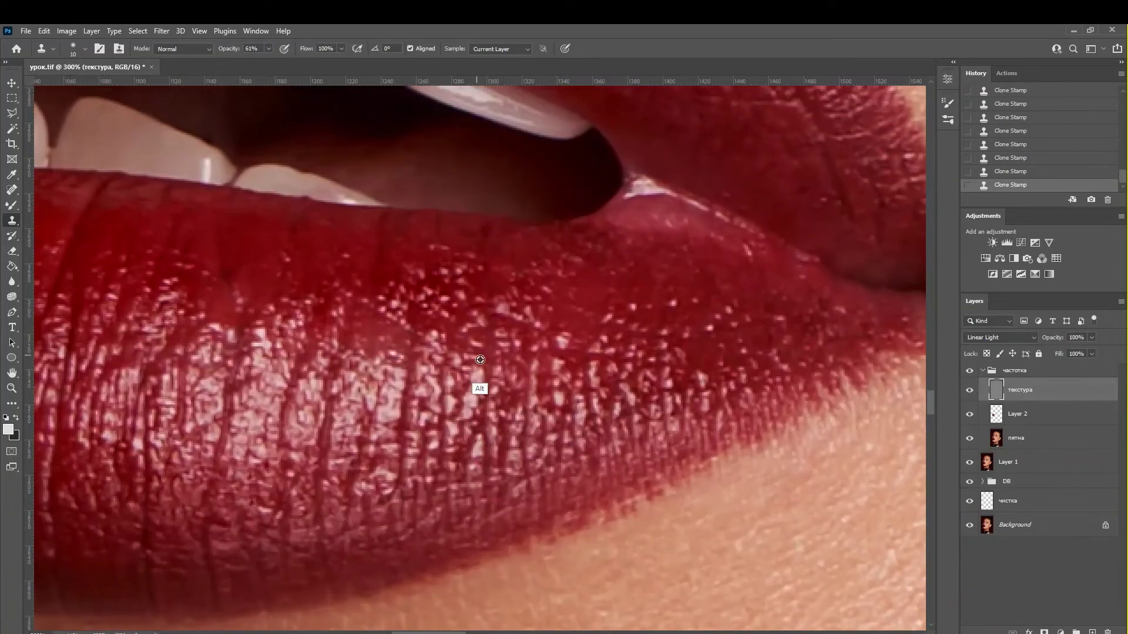
scroll(619, 364, down, 3)
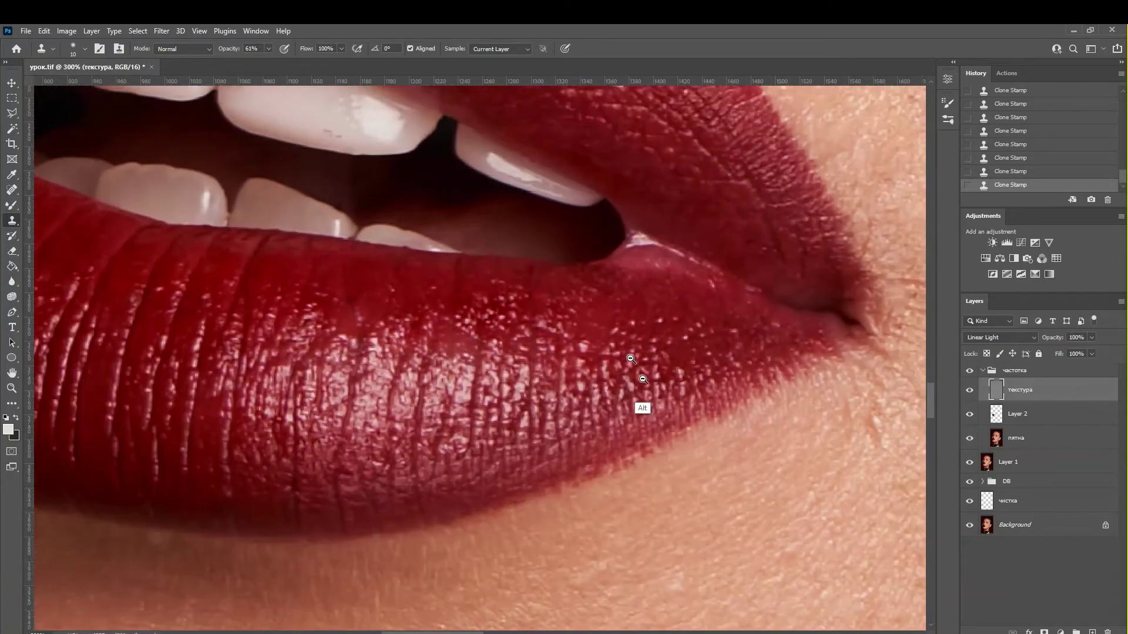
ctrl+click(554, 359)
ctrl+click(594, 353)
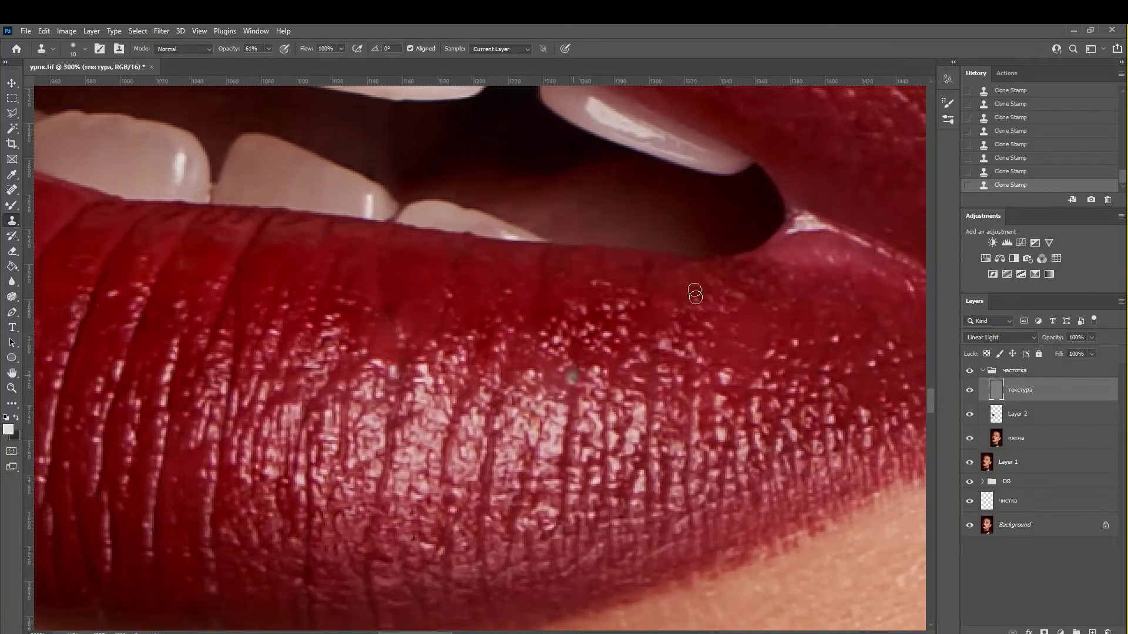
mouse_move(396, 295)
mouse_down()
mouse_move(392, 308)
mouse_move(383, 264)
mouse_up()
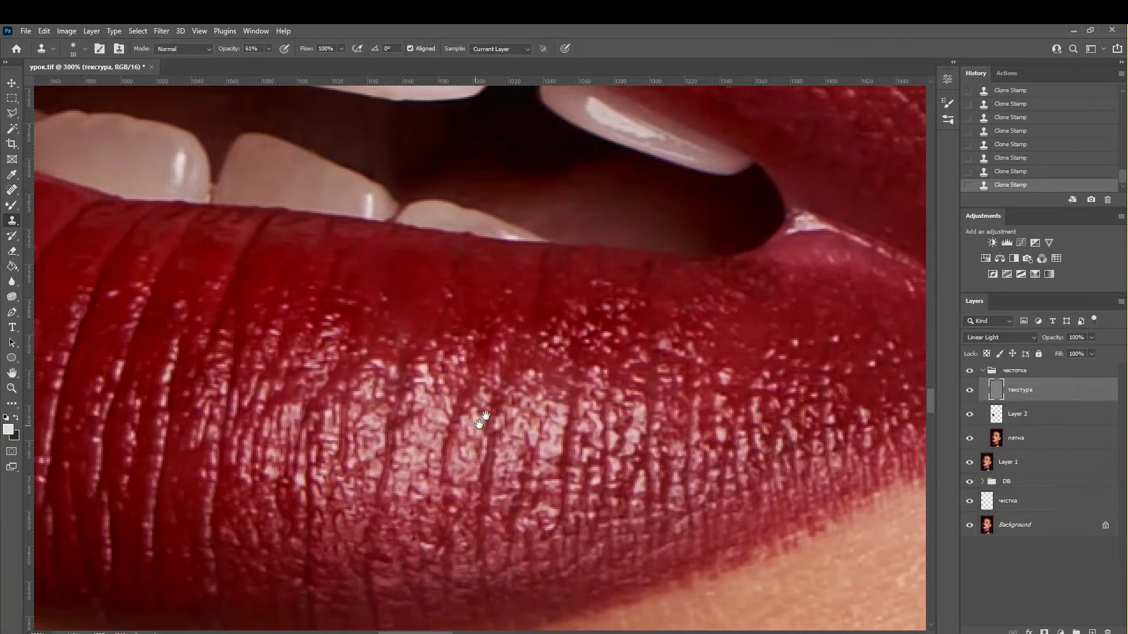
drag(480, 419, 547, 340)
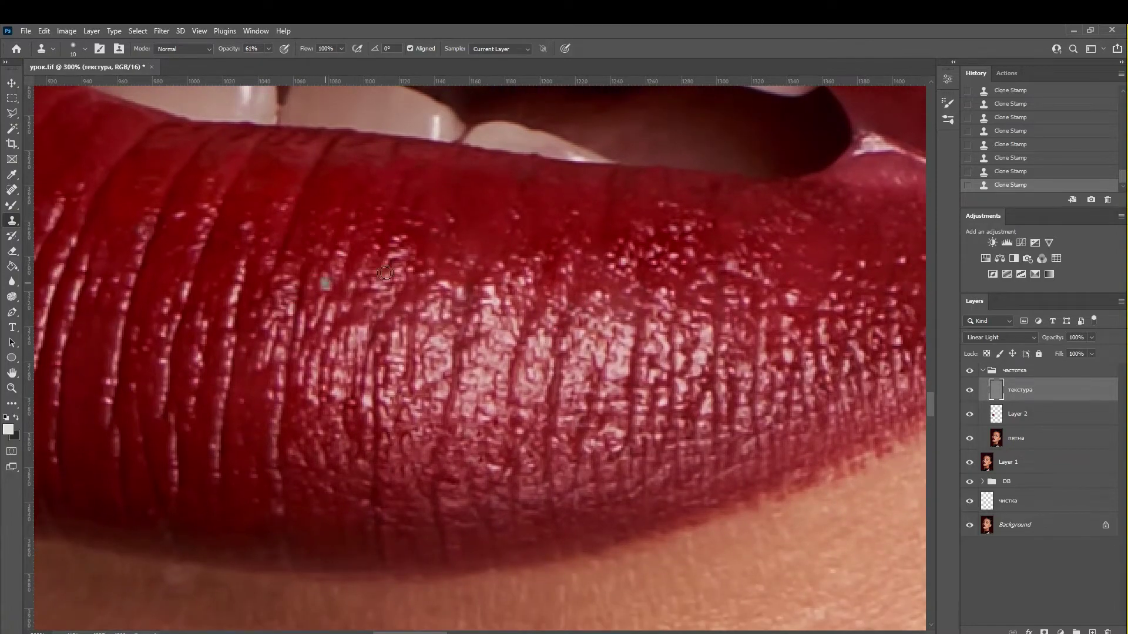
scroll(360, 328, down, 2)
mouse_move(410, 401)
mouse_down()
mouse_move(595, 398)
mouse_move(680, 433)
mouse_up()
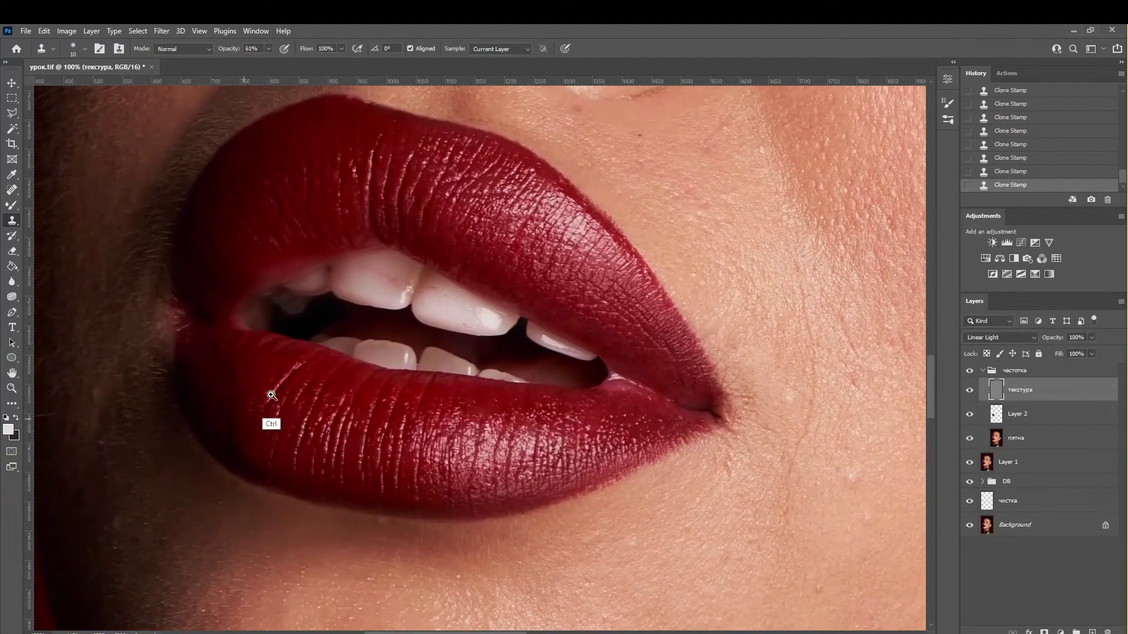
click(272, 395)
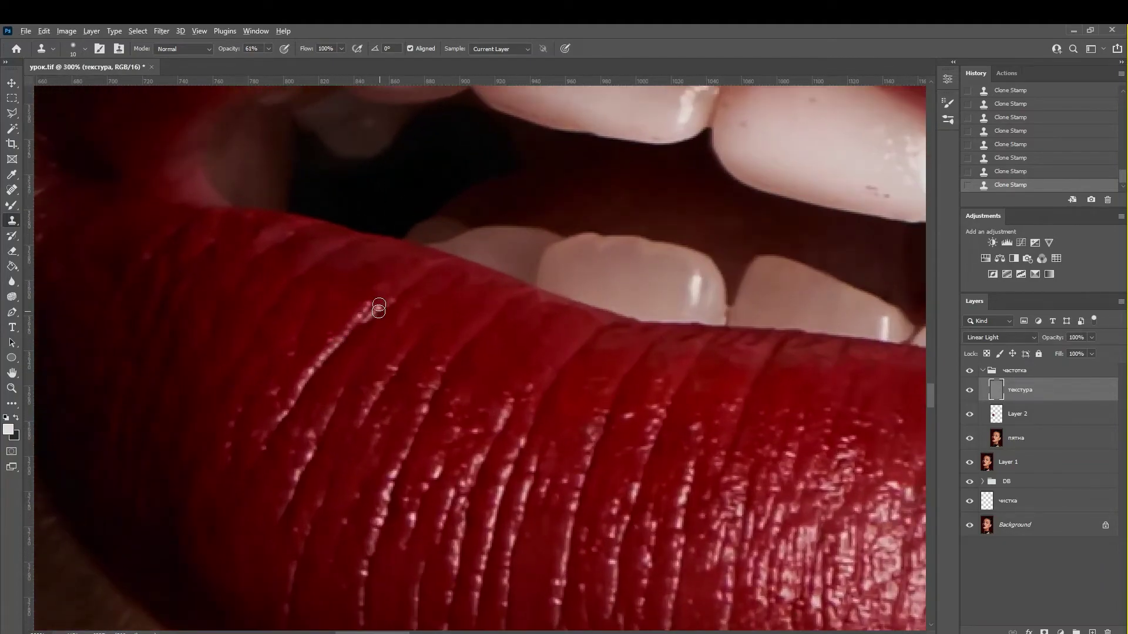
drag(379, 308, 355, 324)
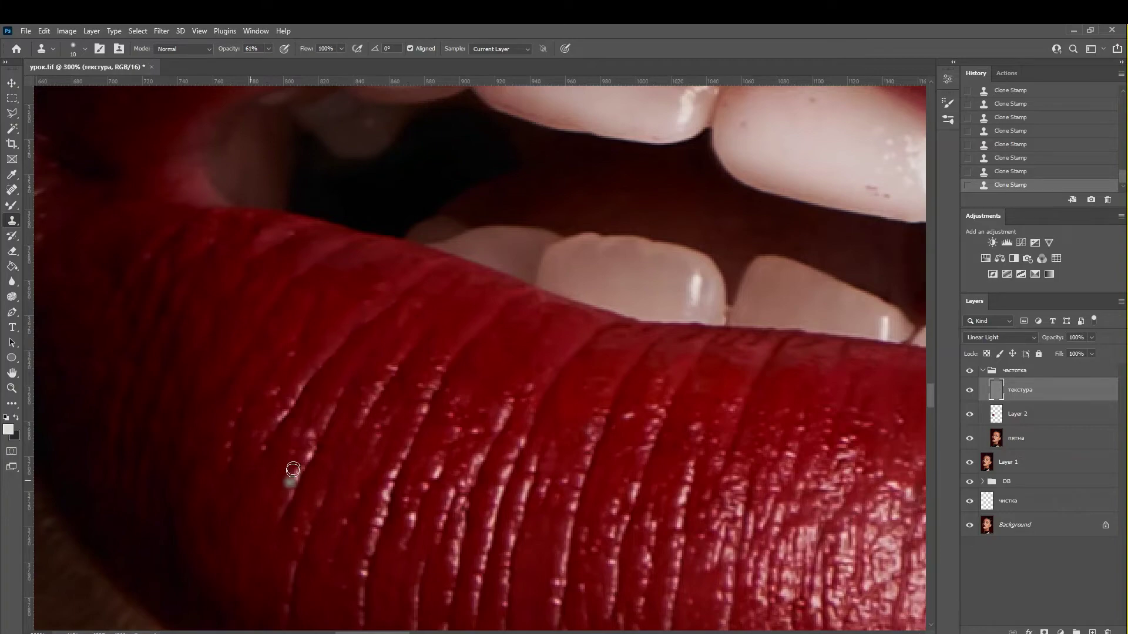
drag(293, 470, 289, 482)
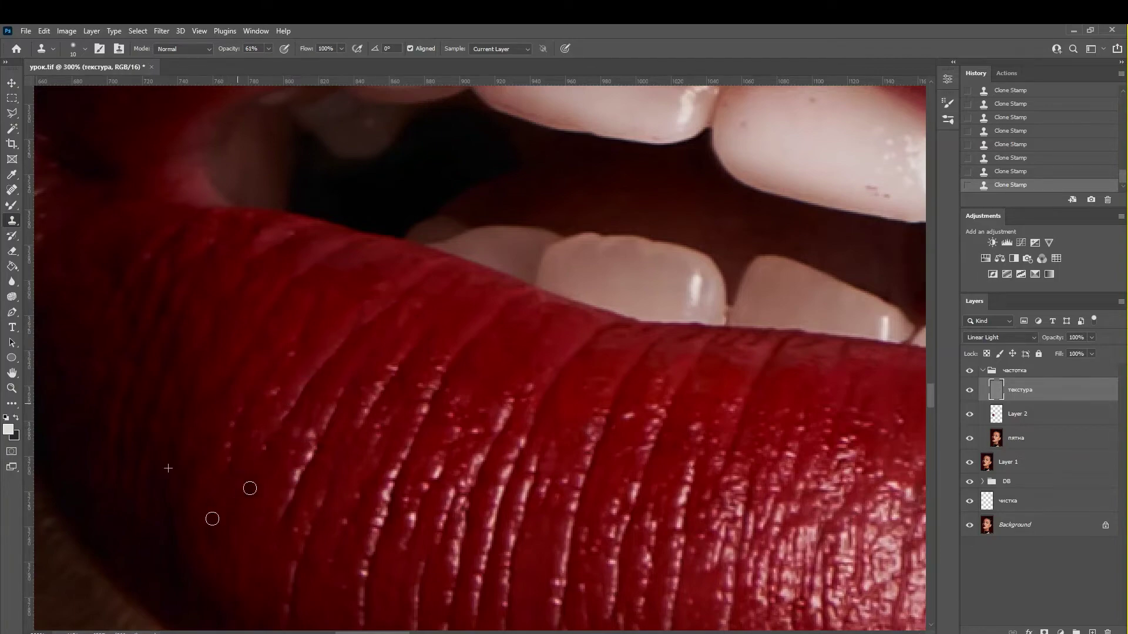
Step: Zoom out to check the overall result, then stamp clean texture near the right lip corner
key(ctrl+minus)
key(ctrl+minus)
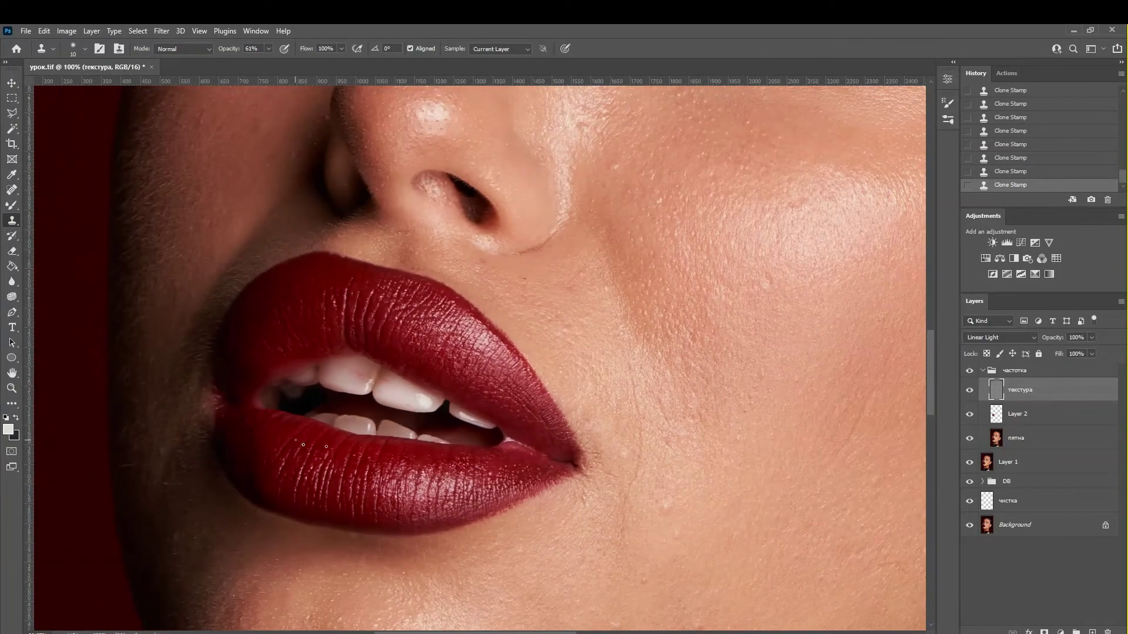
key(ctrl+minus)
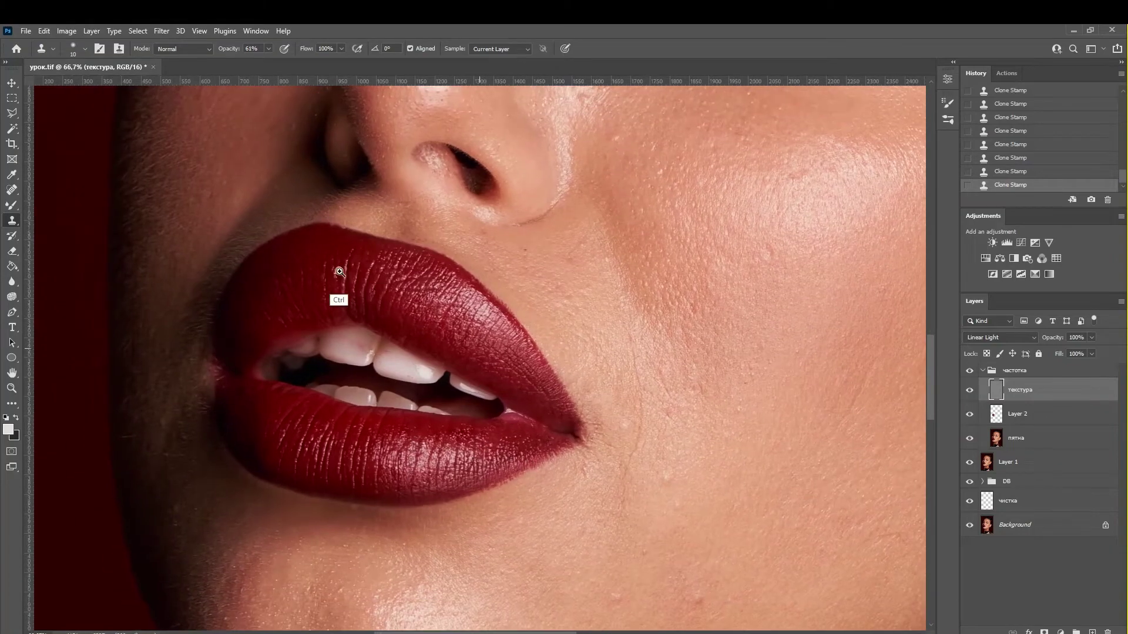
ctrl+click(340, 272)
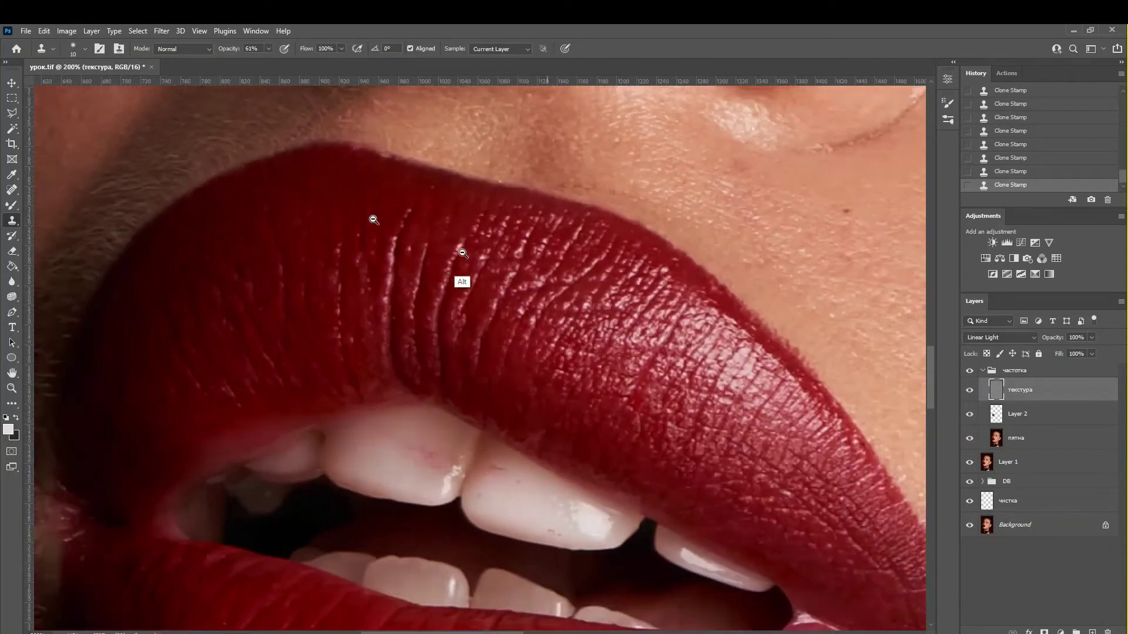
alt+click(376, 253)
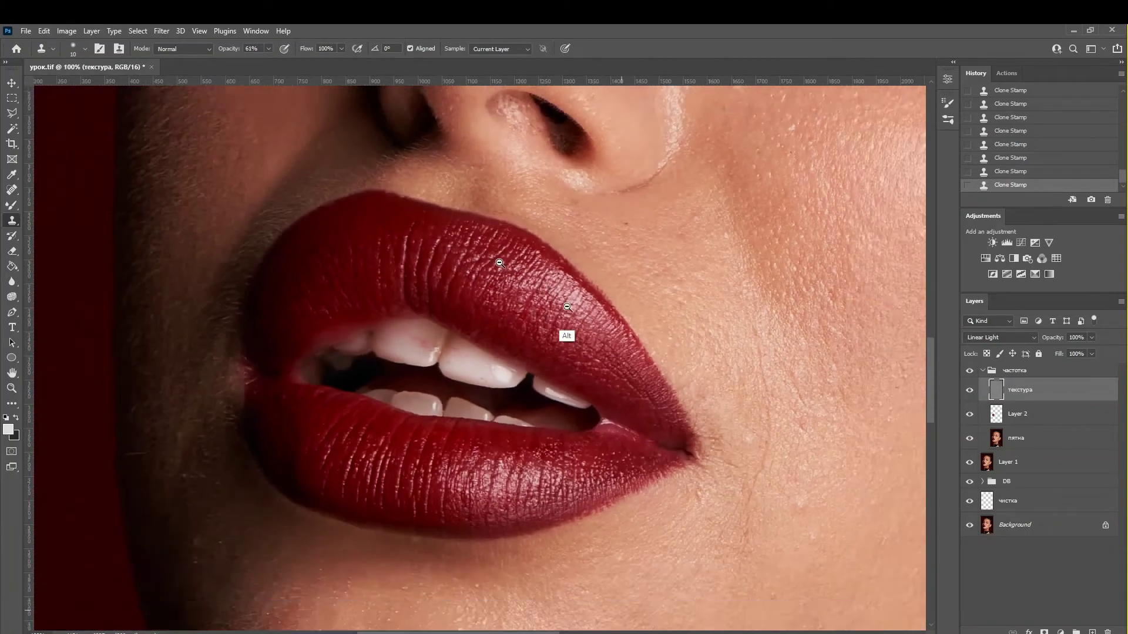
alt+click(567, 307)
alt+click(611, 314)
ctrl+click(681, 357)
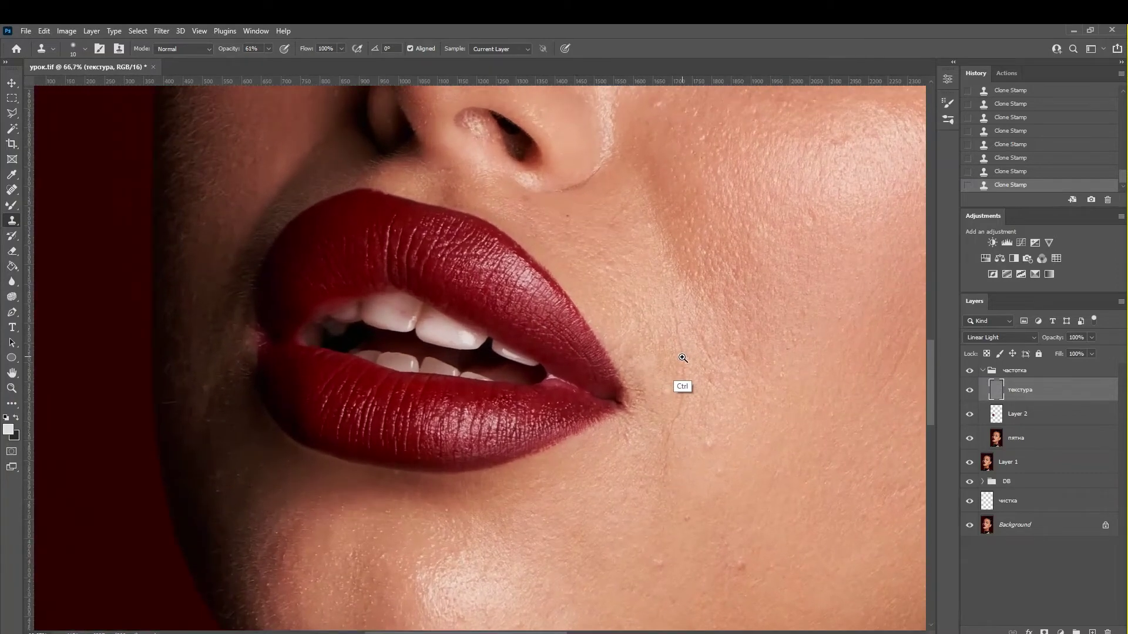
ctrl+click(611, 383)
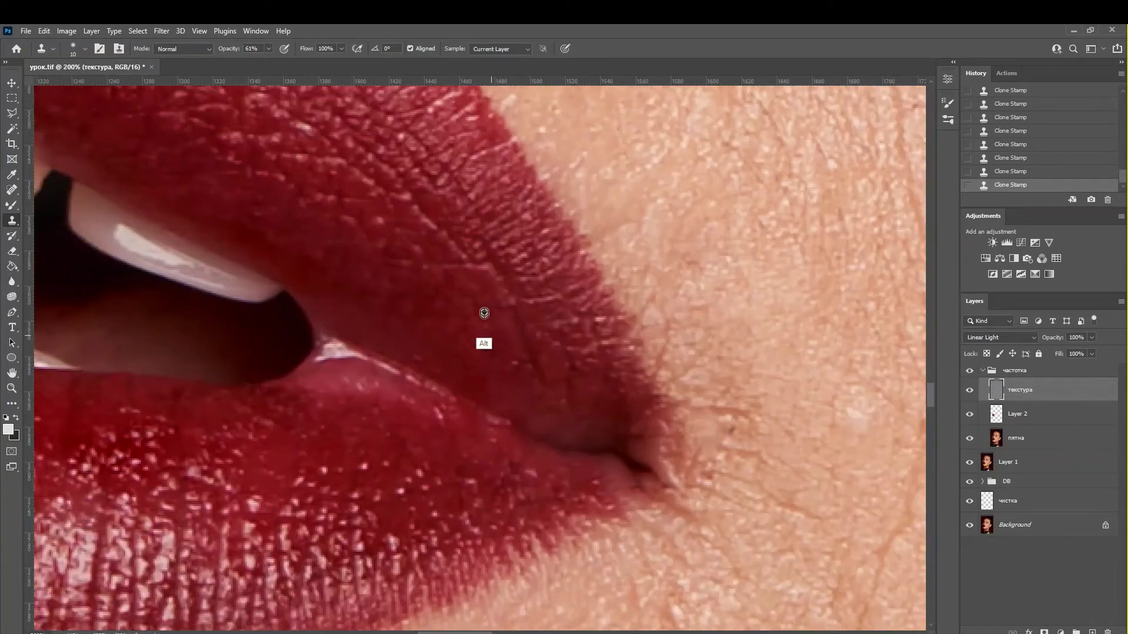
alt+click(514, 330)
Step: Check the upper lip near the teeth and recentre a full view of the mouth
alt+click(599, 367)
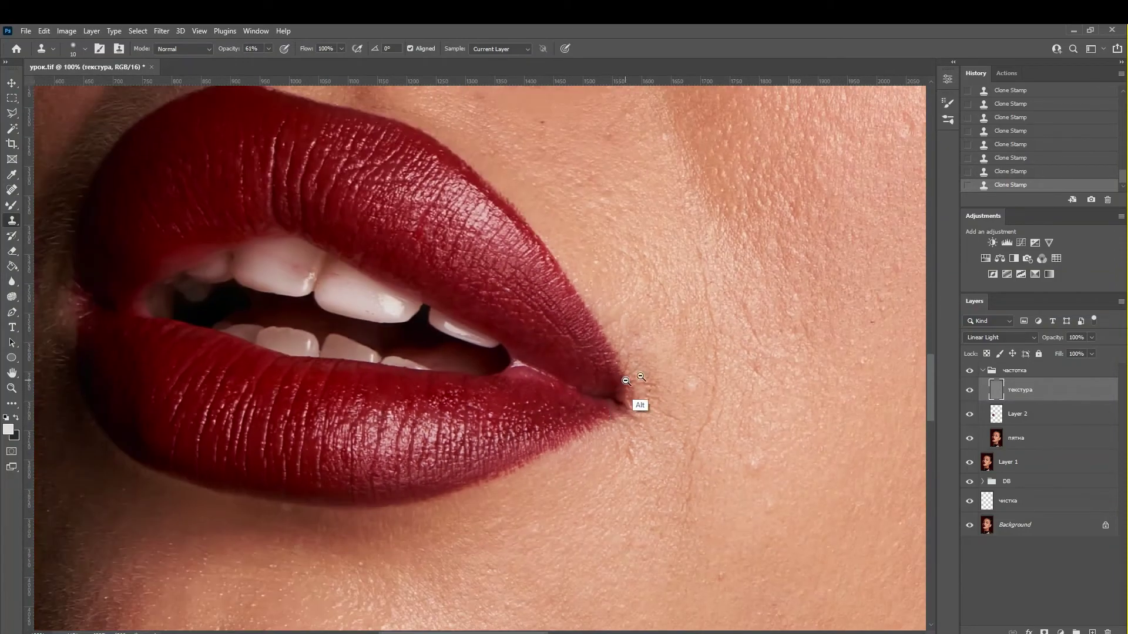
alt+click(630, 390)
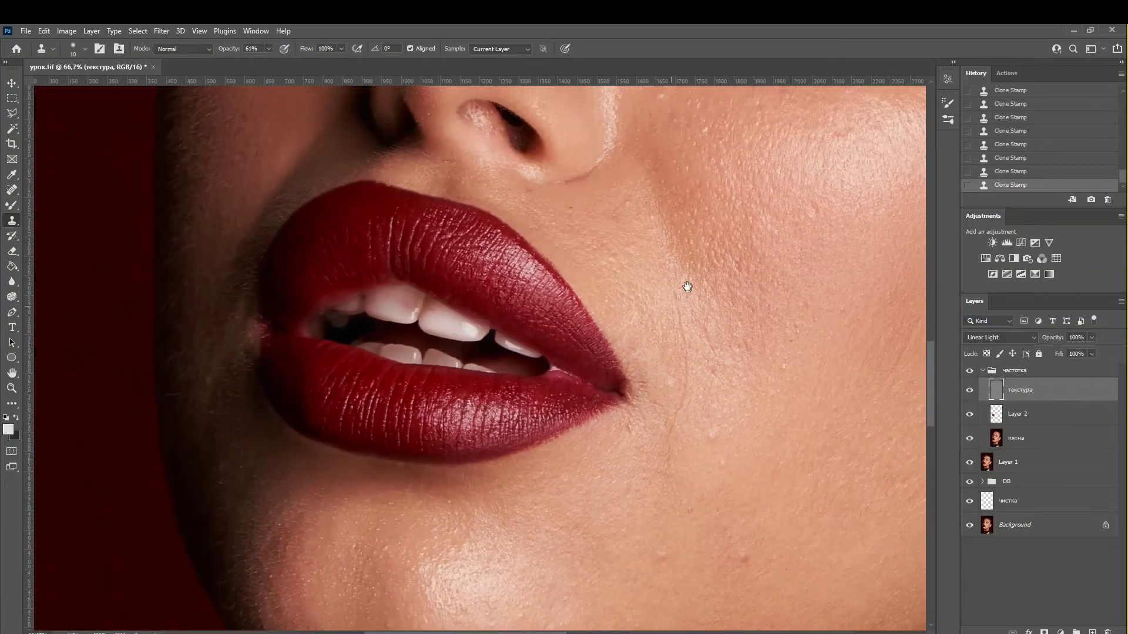
drag(687, 287, 688, 322)
drag(773, 385, 803, 397)
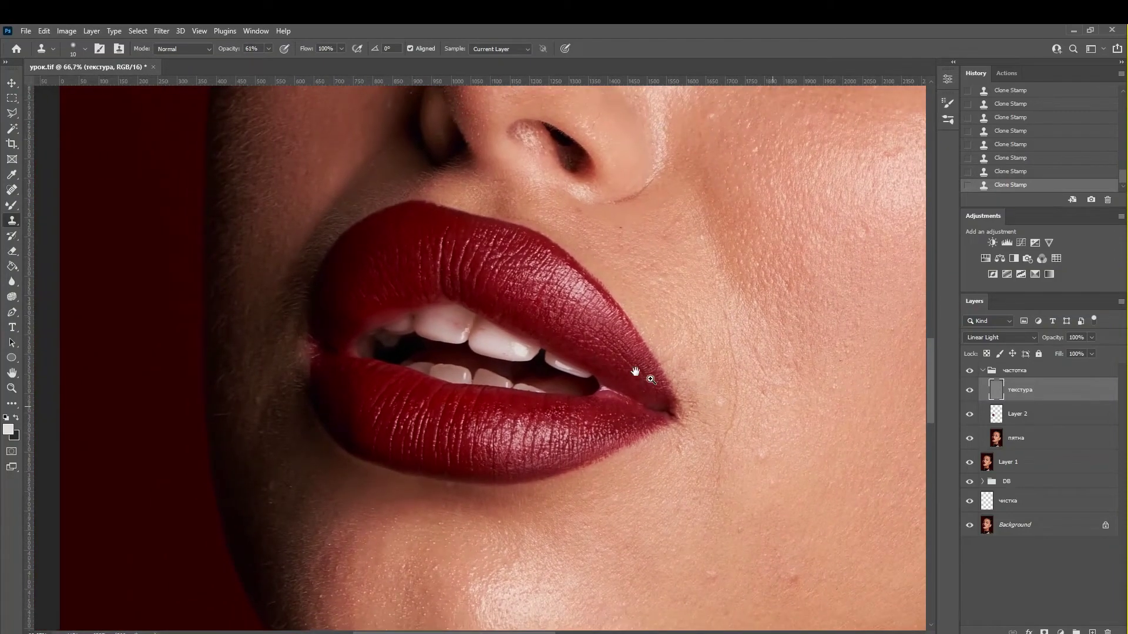
ctrl+click(503, 302)
ctrl+click(503, 302)
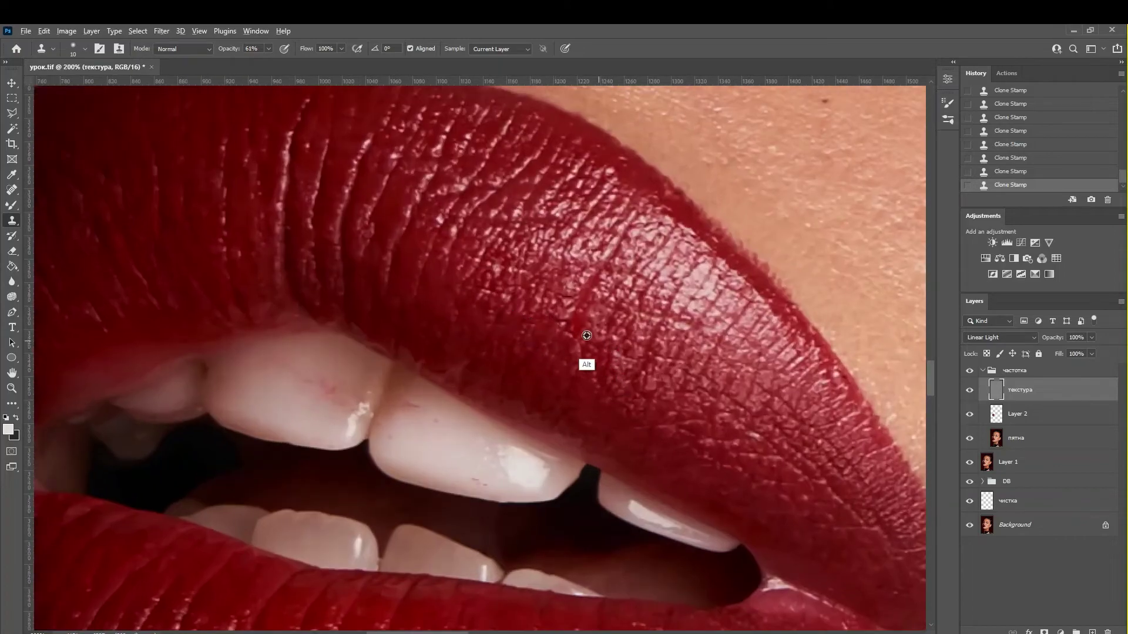
alt+click(635, 364)
alt+click(693, 403)
drag(723, 398, 692, 353)
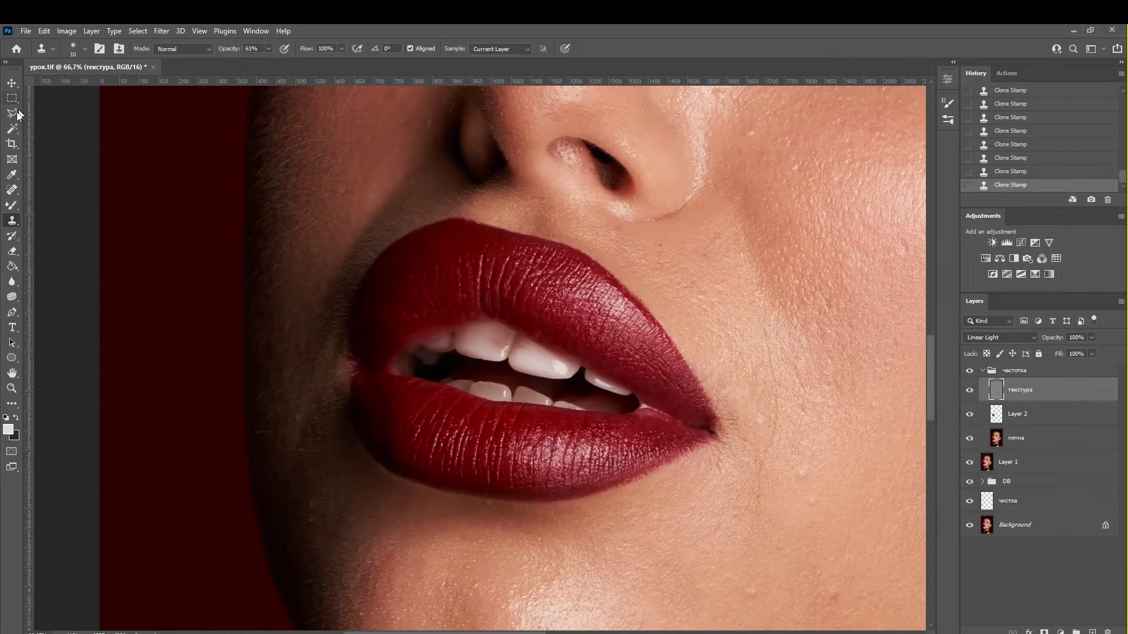
Step: Switch to the Move tool and toggle the частотка group on and off to compare lip texture
click(12, 83)
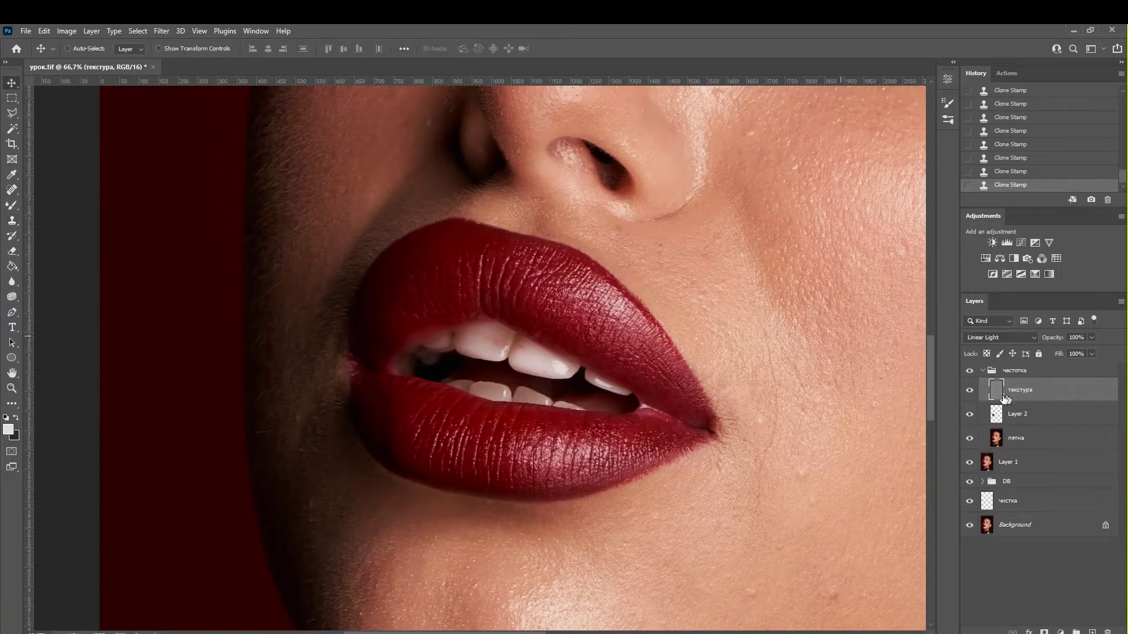
click(969, 373)
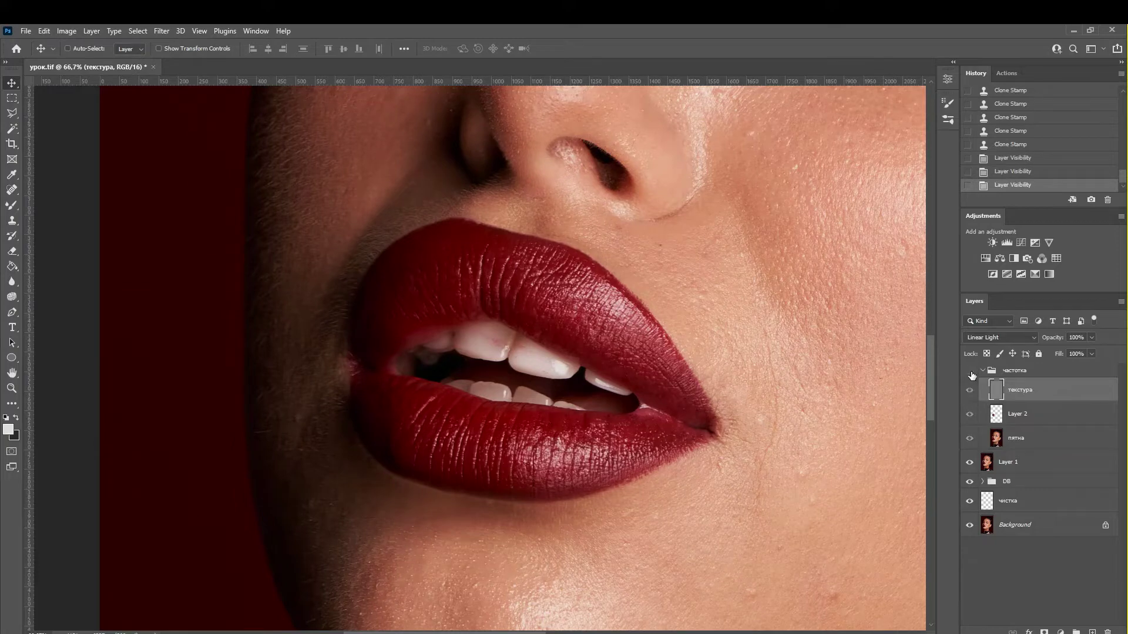
click(970, 372)
click(969, 372)
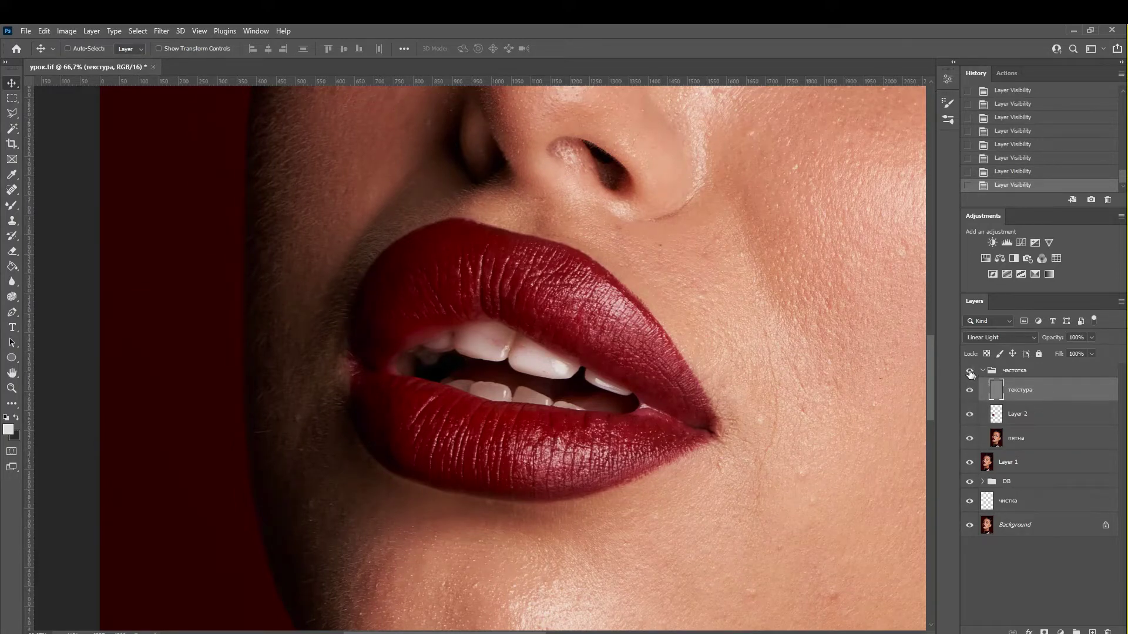
click(970, 372)
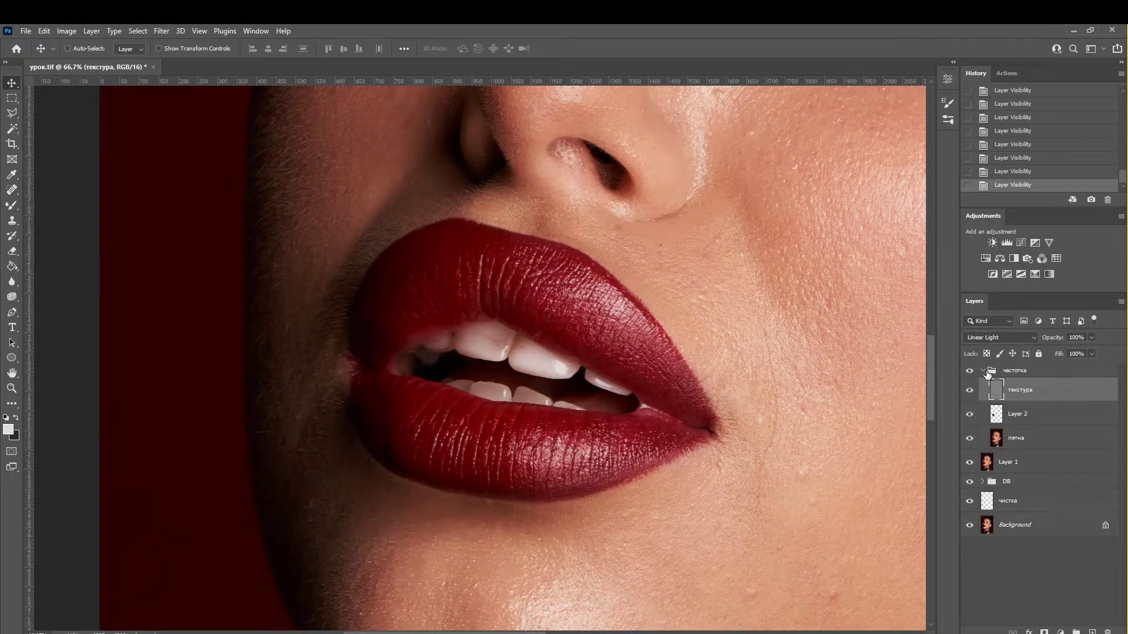
click(970, 372)
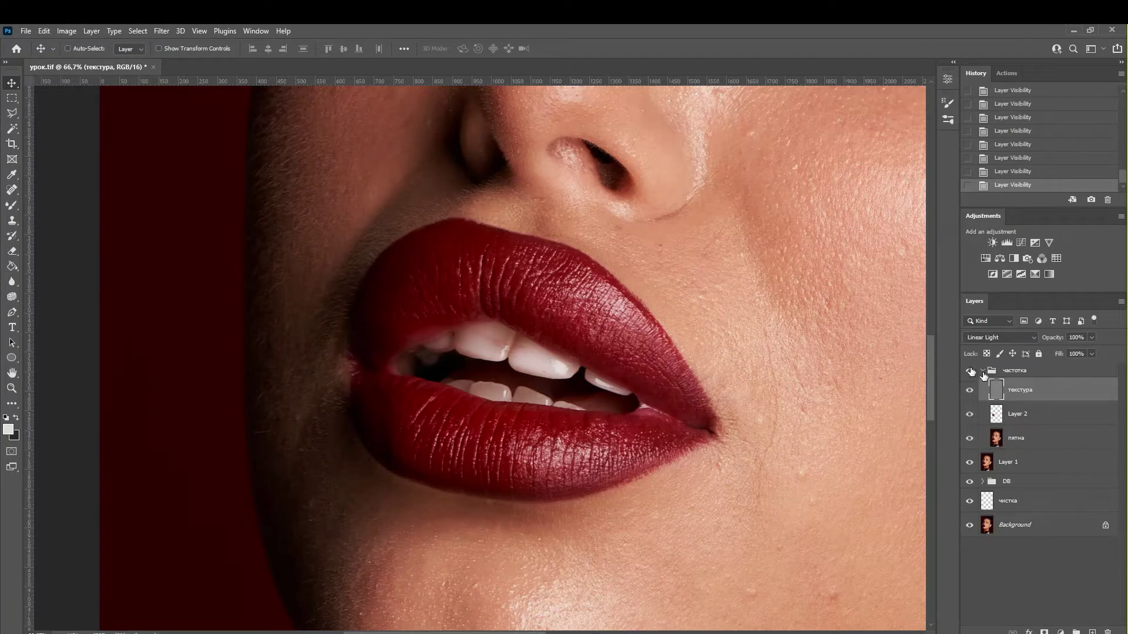
Step: Add a new empty layer and spot-heal small blemishes along the upper lip edge
click(1091, 631)
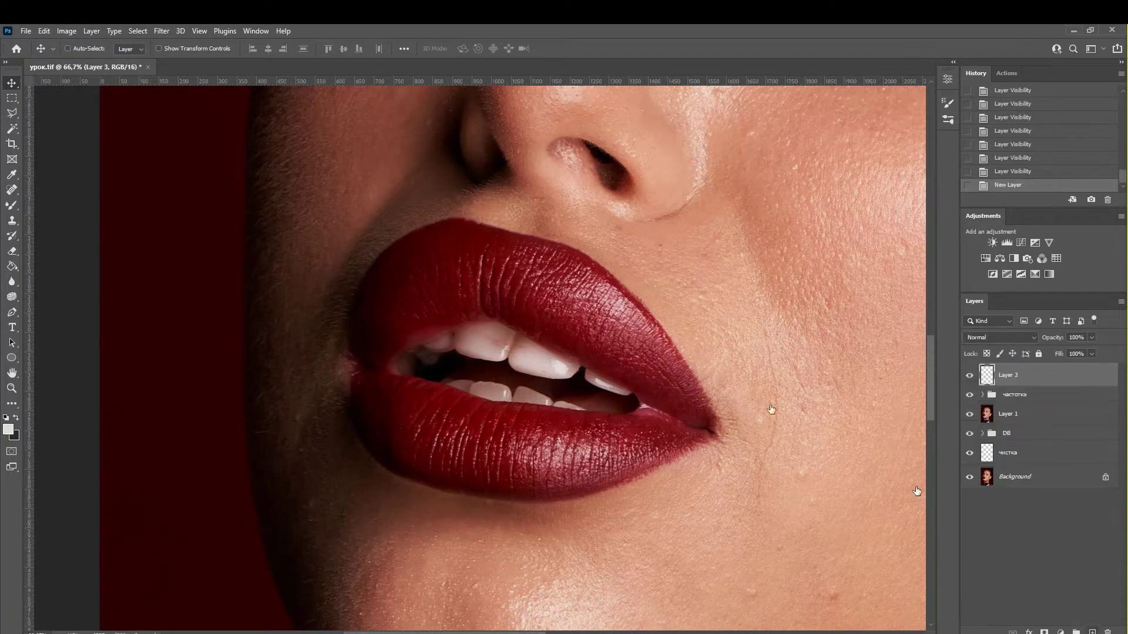
click(11, 190)
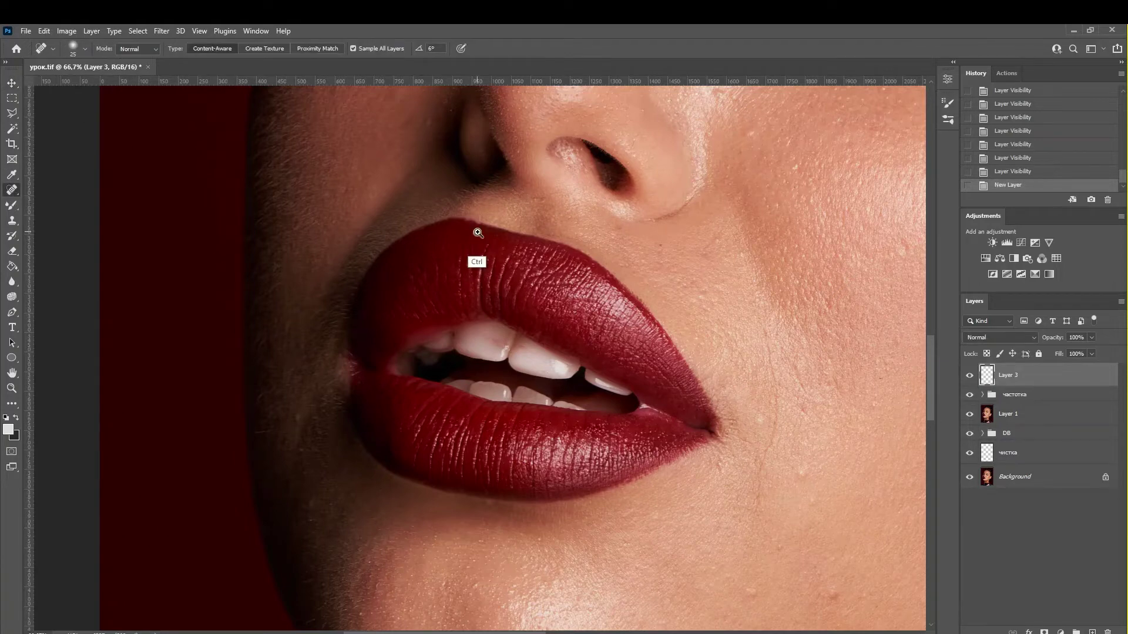
scroll(477, 245, up, 3)
scroll(479, 297, down, 1)
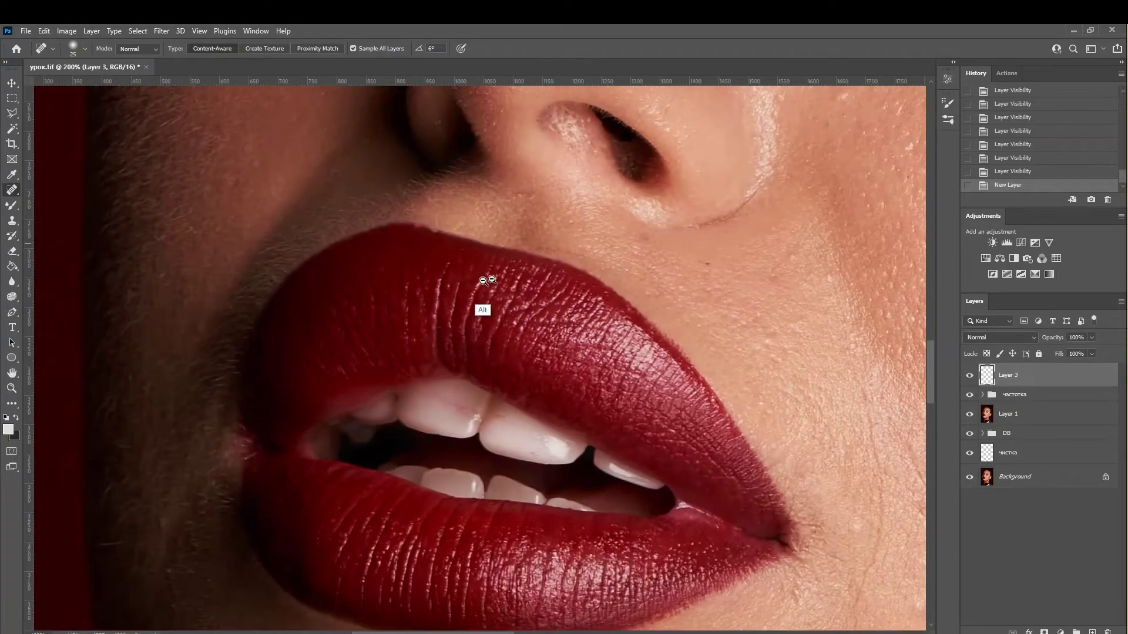
scroll(496, 247, down, 1)
drag(499, 216, 586, 209)
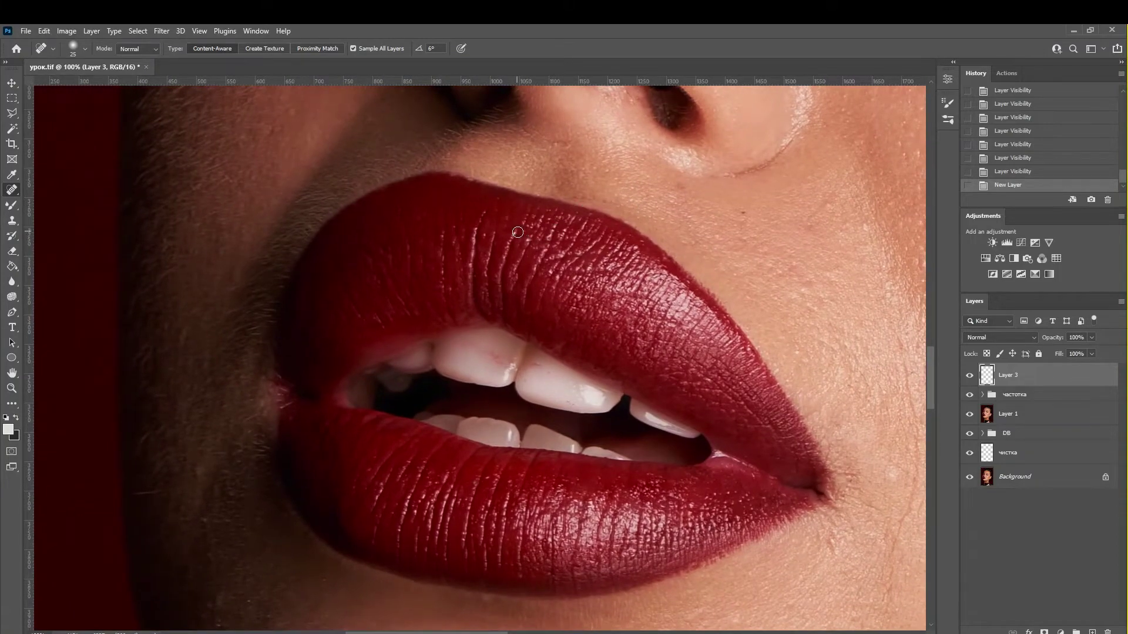
scroll(466, 193, up, 1)
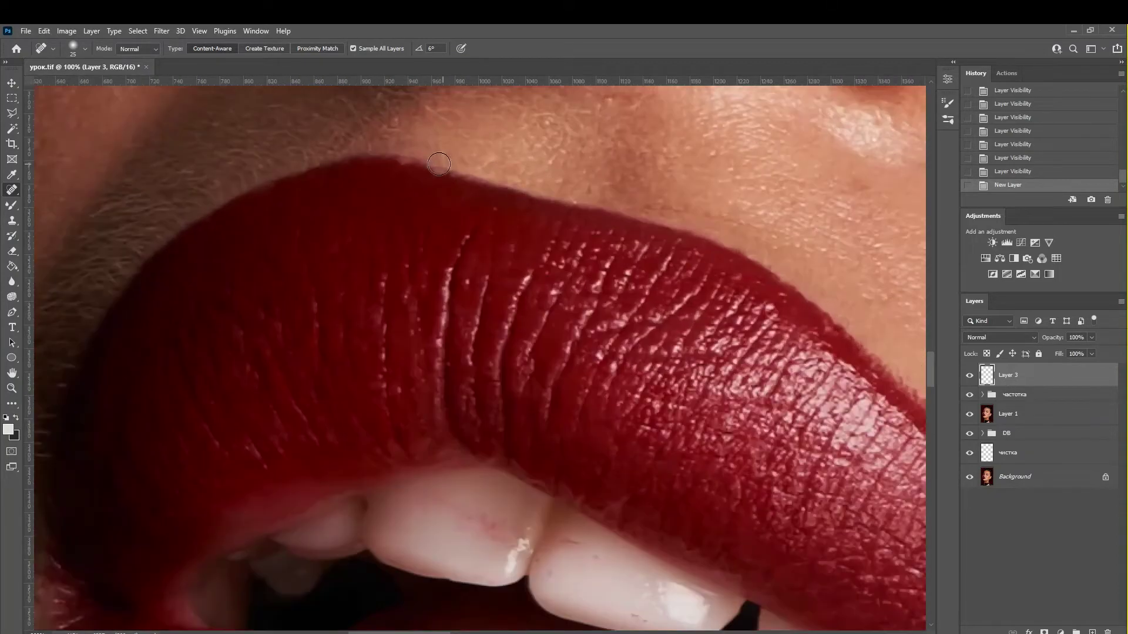
click(404, 152)
click(446, 175)
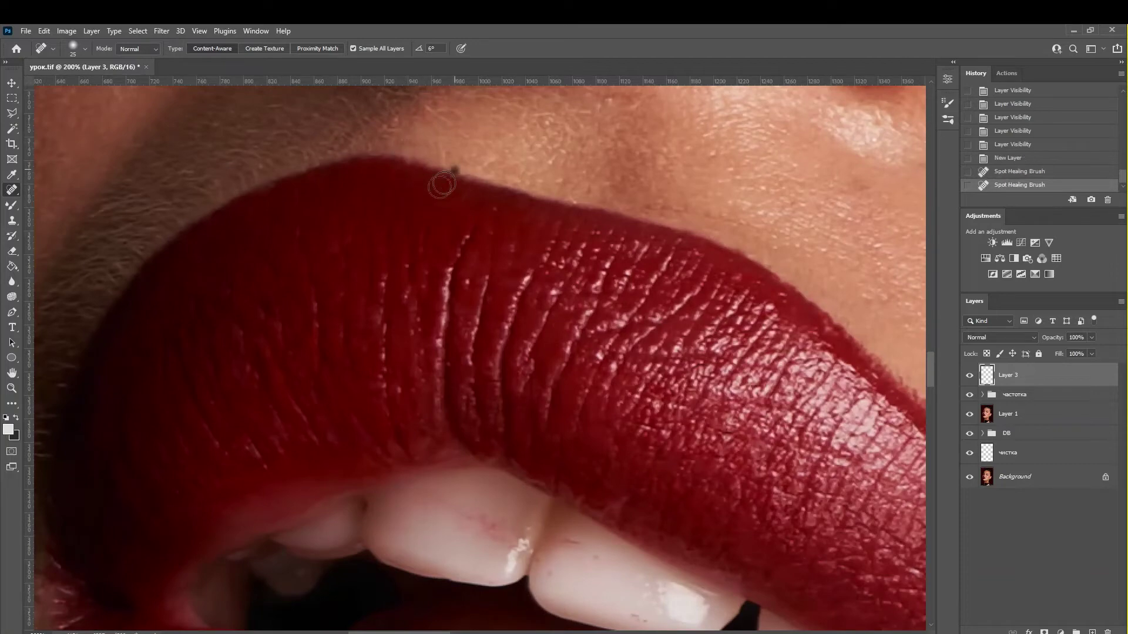
click(406, 158)
Step: Heal the dark spot and rough patches along the upper lip outline toward the right corner
click(513, 212)
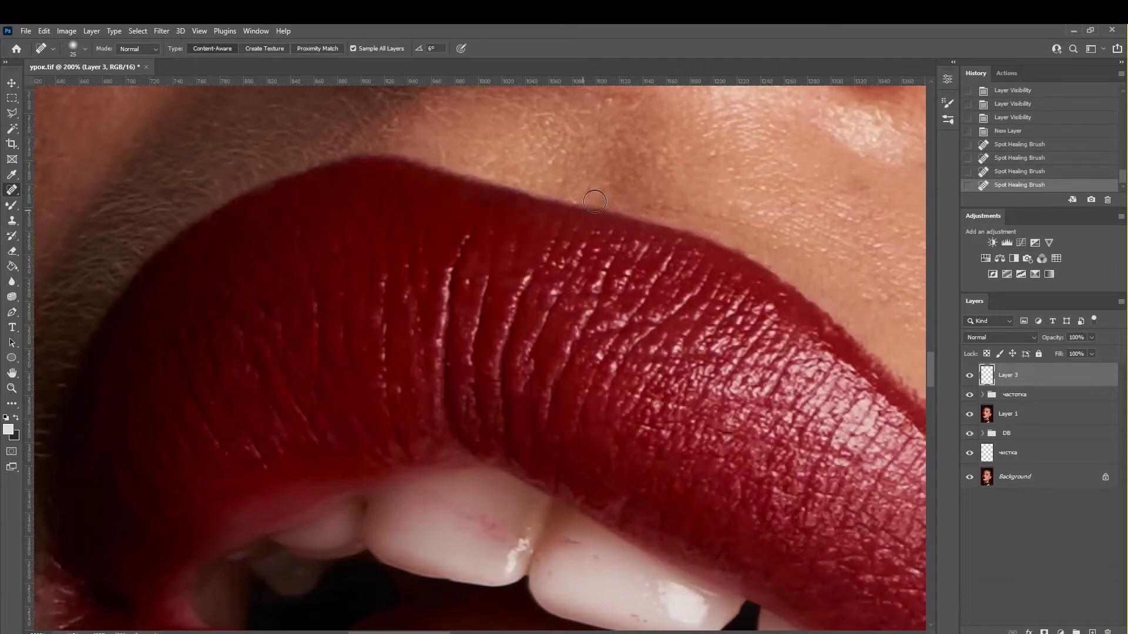
click(588, 199)
click(640, 245)
drag(671, 249, 510, 196)
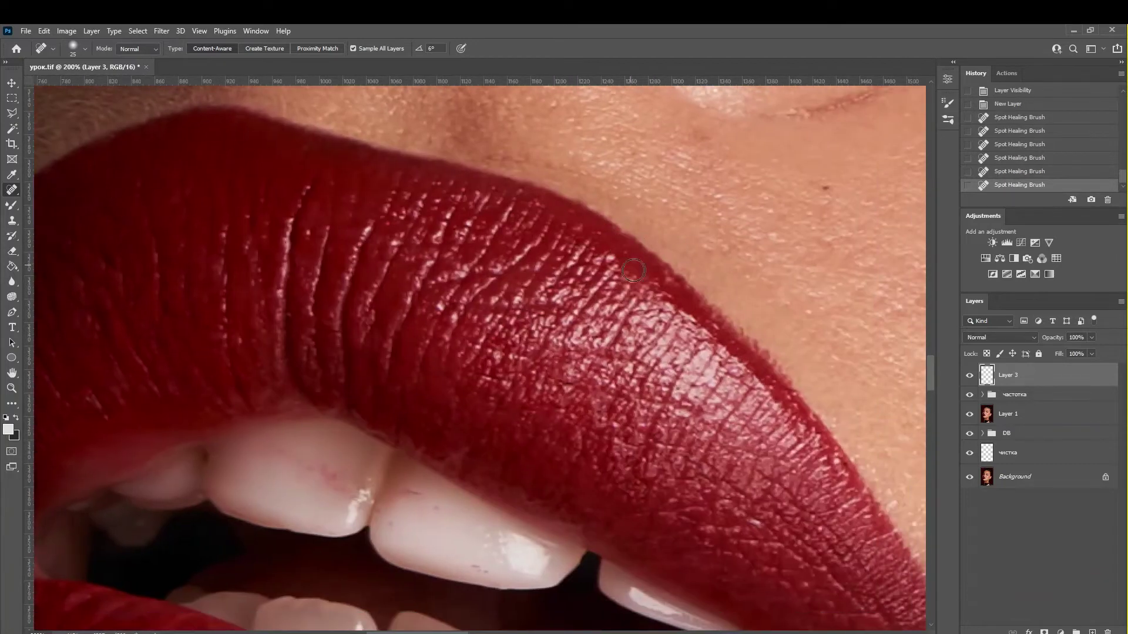
click(686, 275)
drag(673, 269, 678, 314)
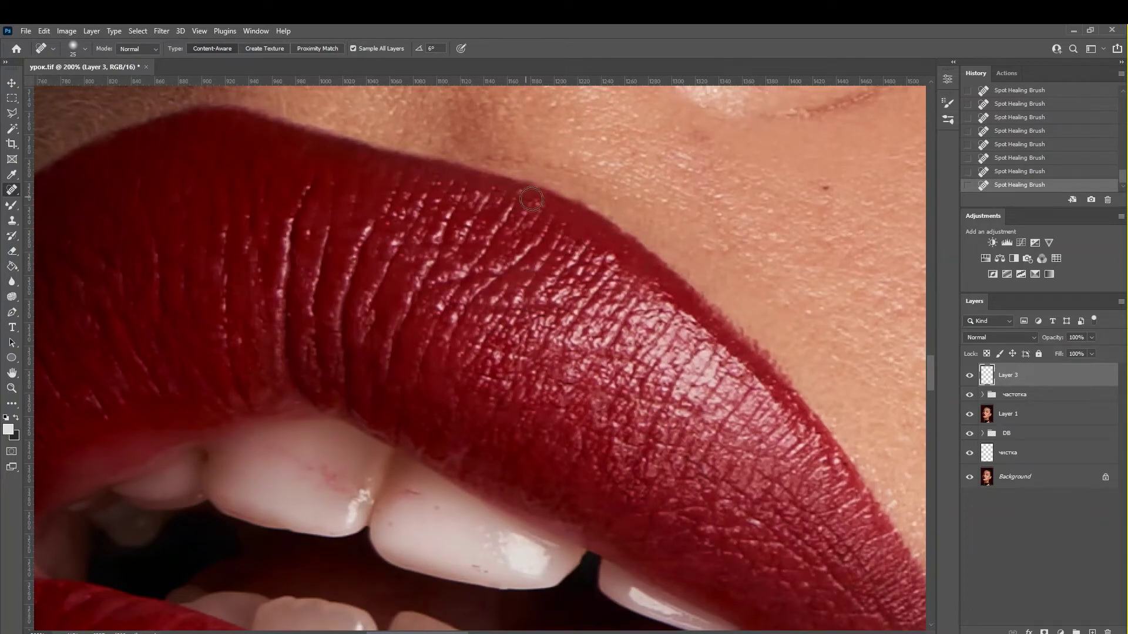
drag(791, 399, 593, 276)
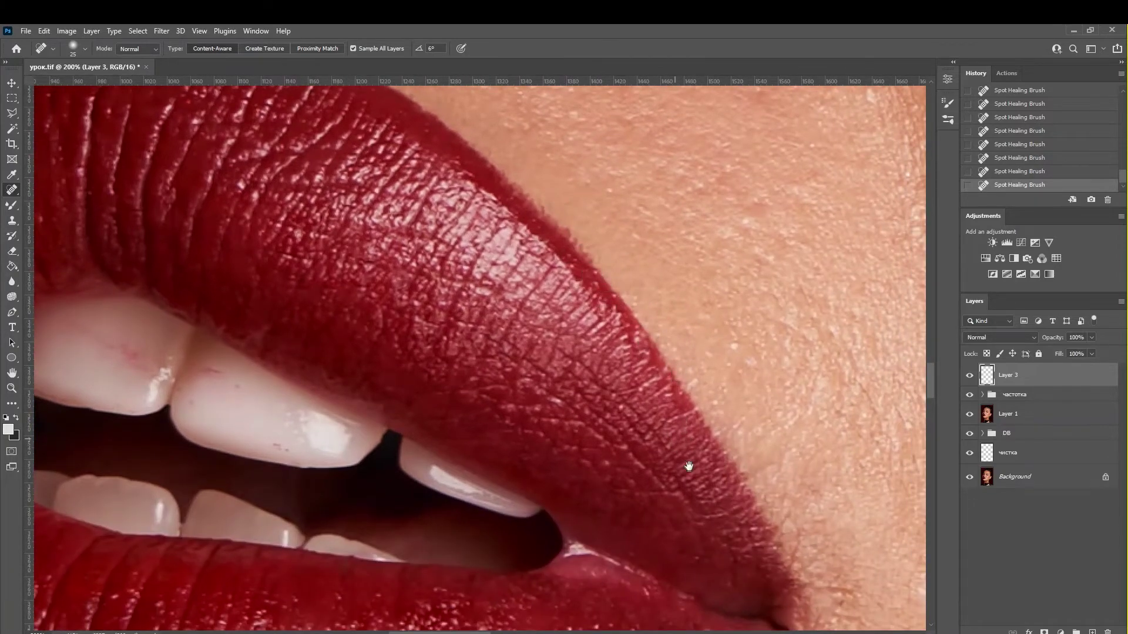
drag(689, 467, 616, 382)
mouse_move(623, 548)
mouse_down()
mouse_move(653, 412)
mouse_move(827, 416)
mouse_up()
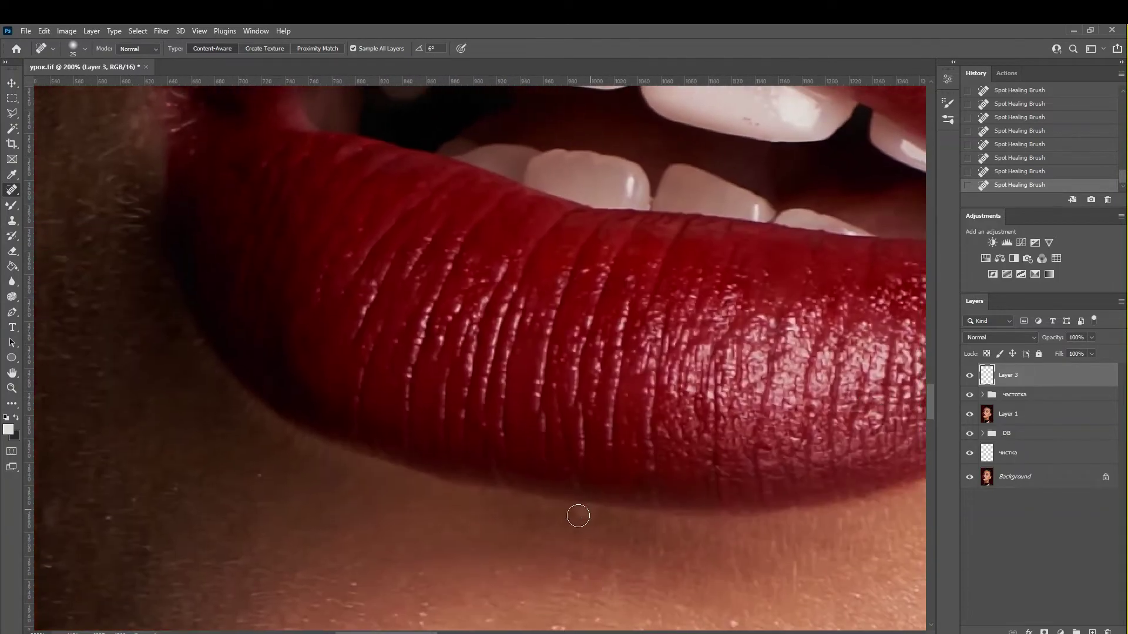
drag(273, 199, 288, 311)
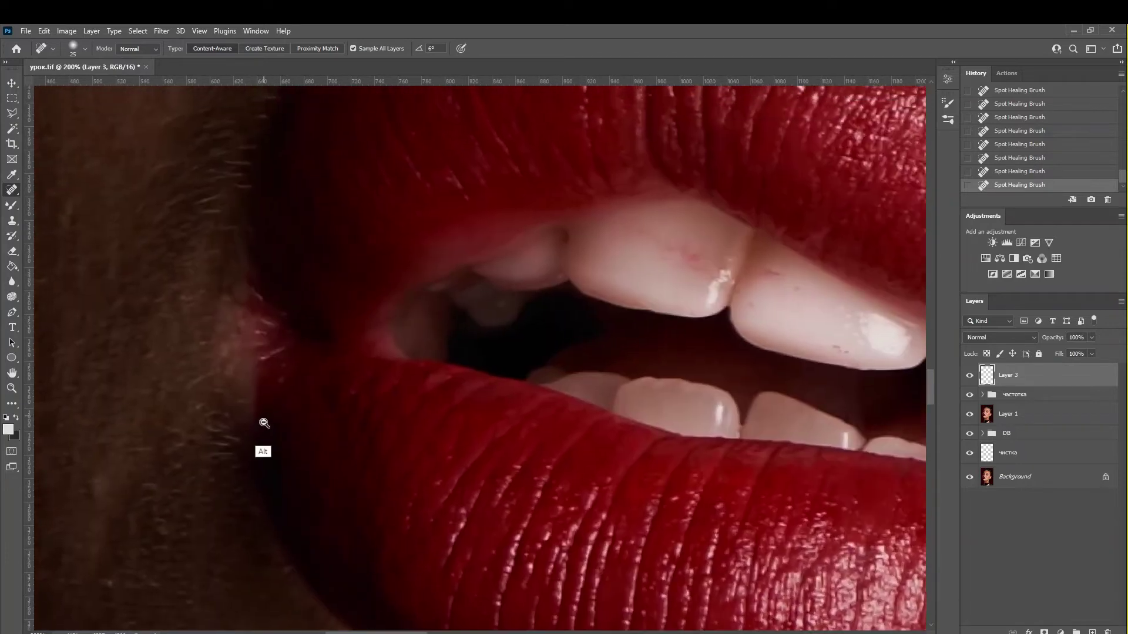
alt+click(267, 449)
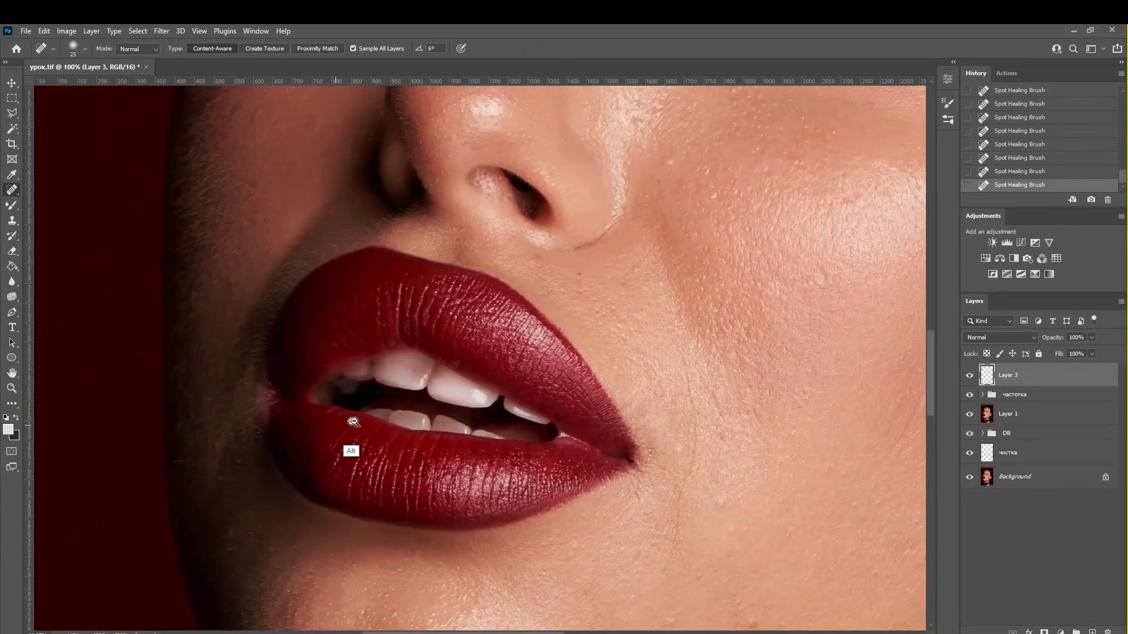
click(12, 84)
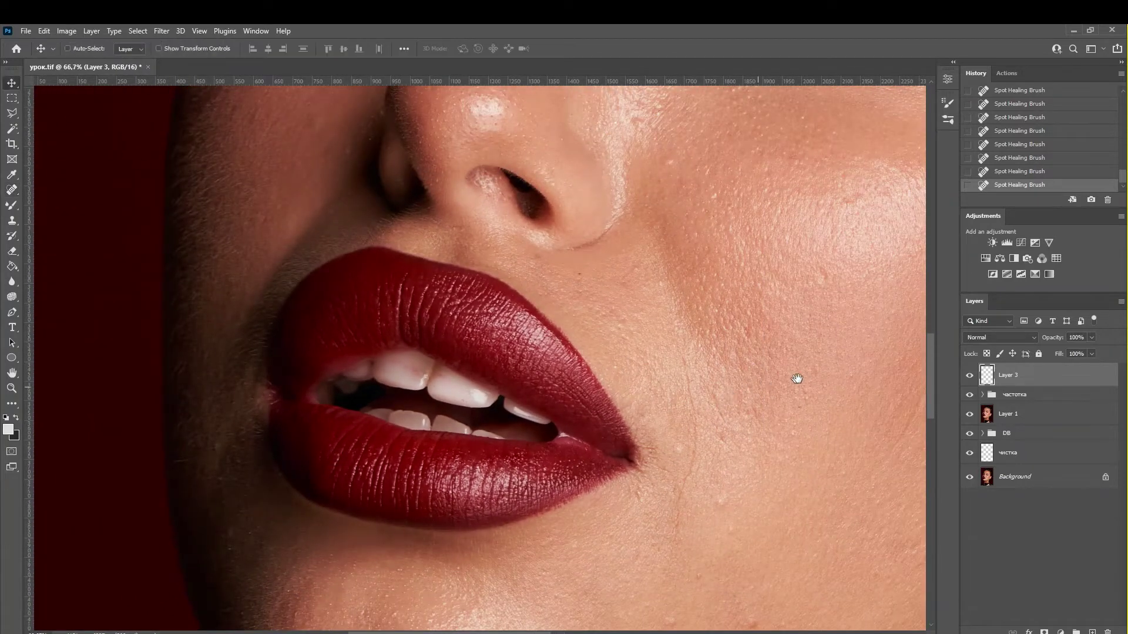
Step: Alt-toggle the Background visibility to compare the original image with the retouched lips
scroll(746, 470, down, 1)
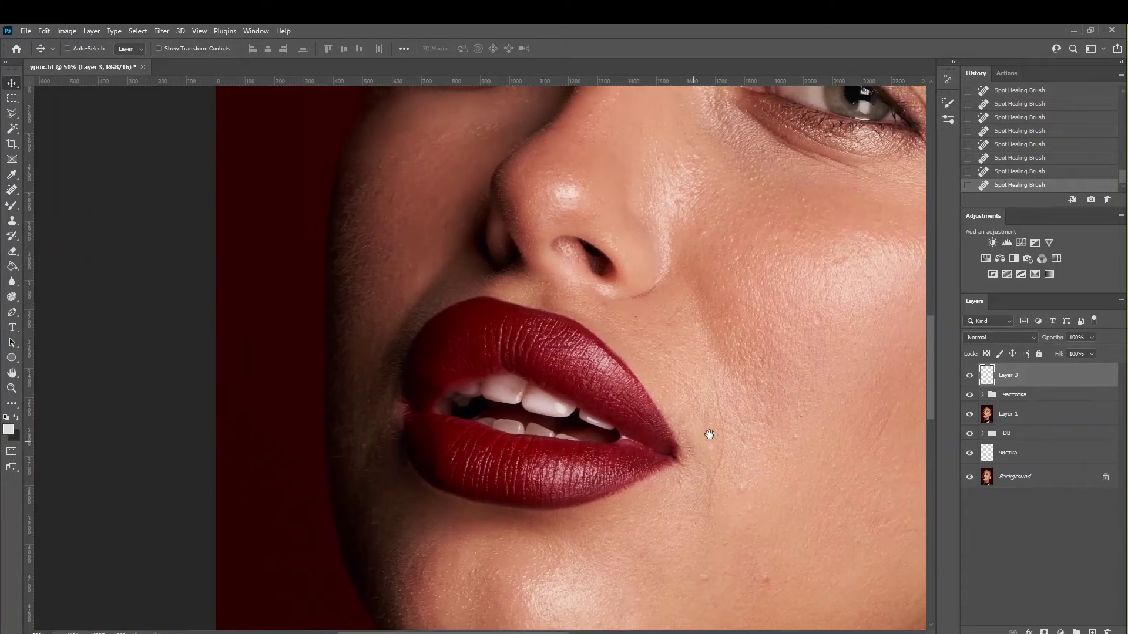
alt+click(969, 476)
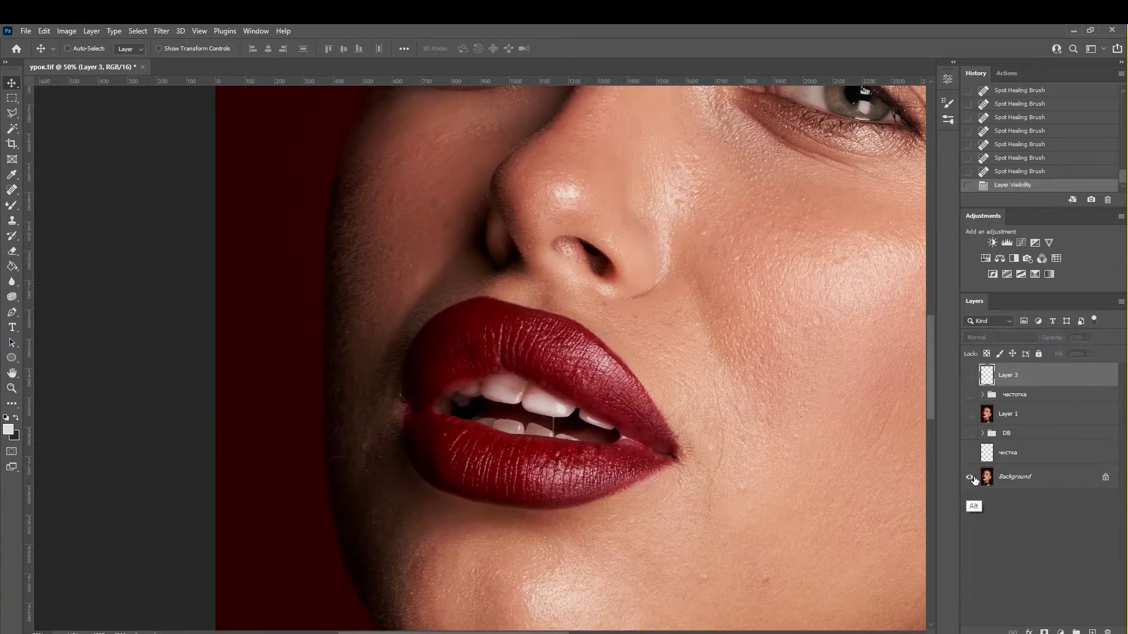
alt+click(969, 477)
alt+click(970, 477)
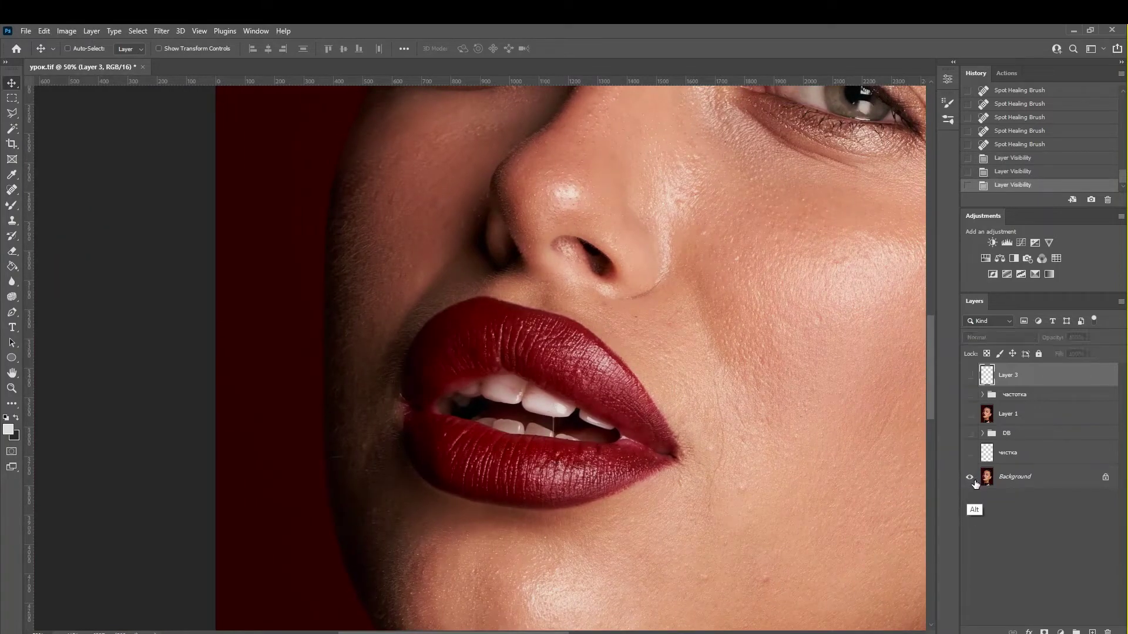
alt+click(970, 477)
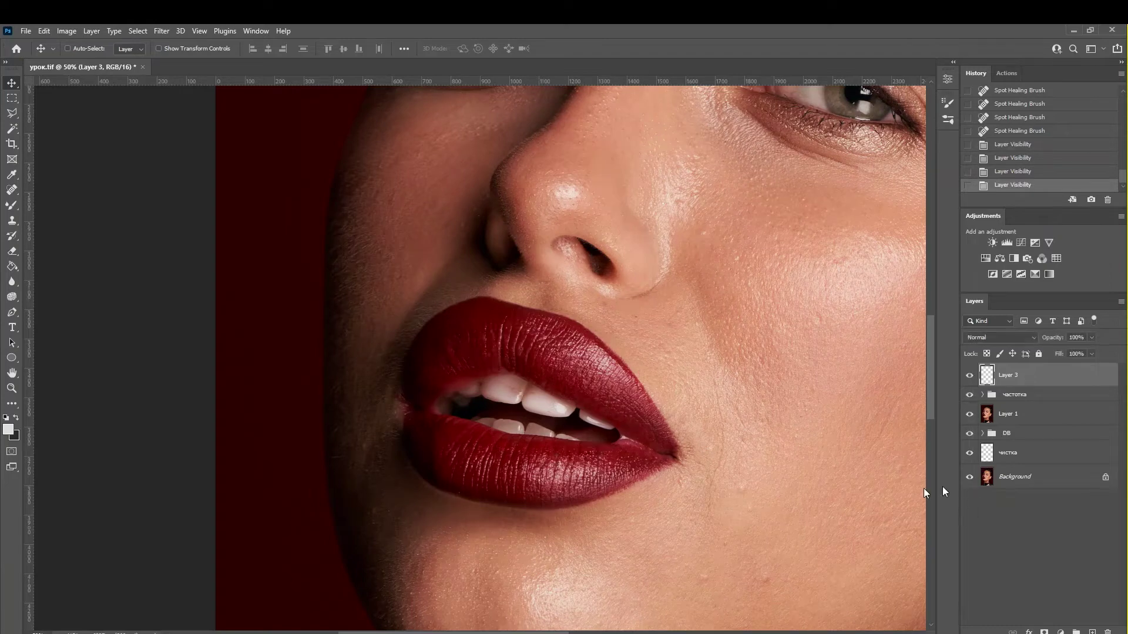
ctrl+click(510, 511)
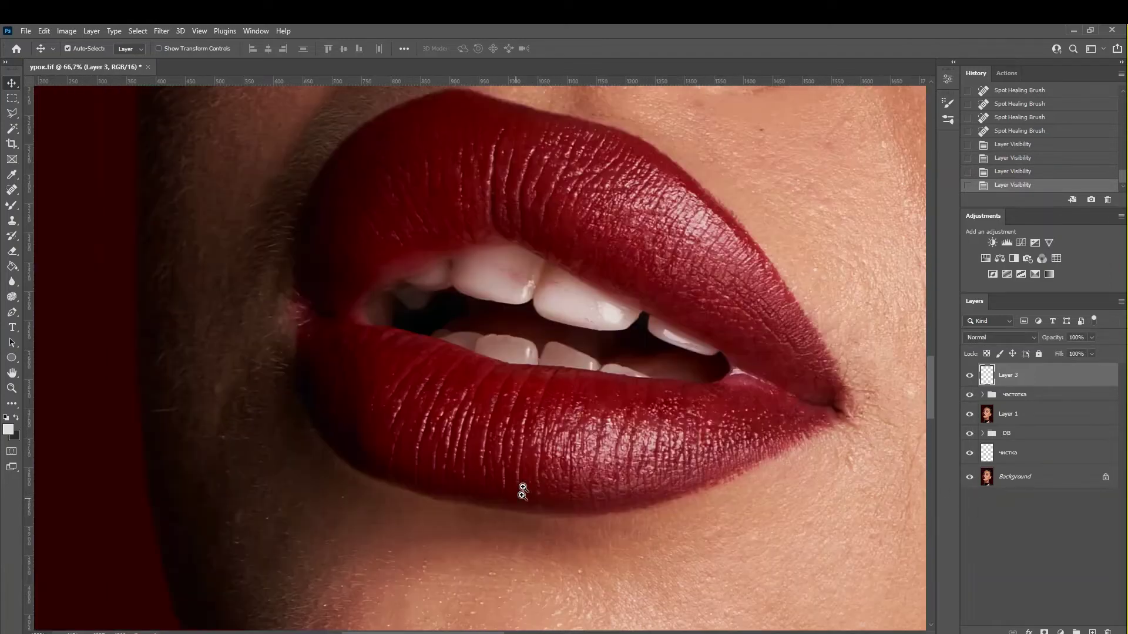
drag(606, 410, 610, 454)
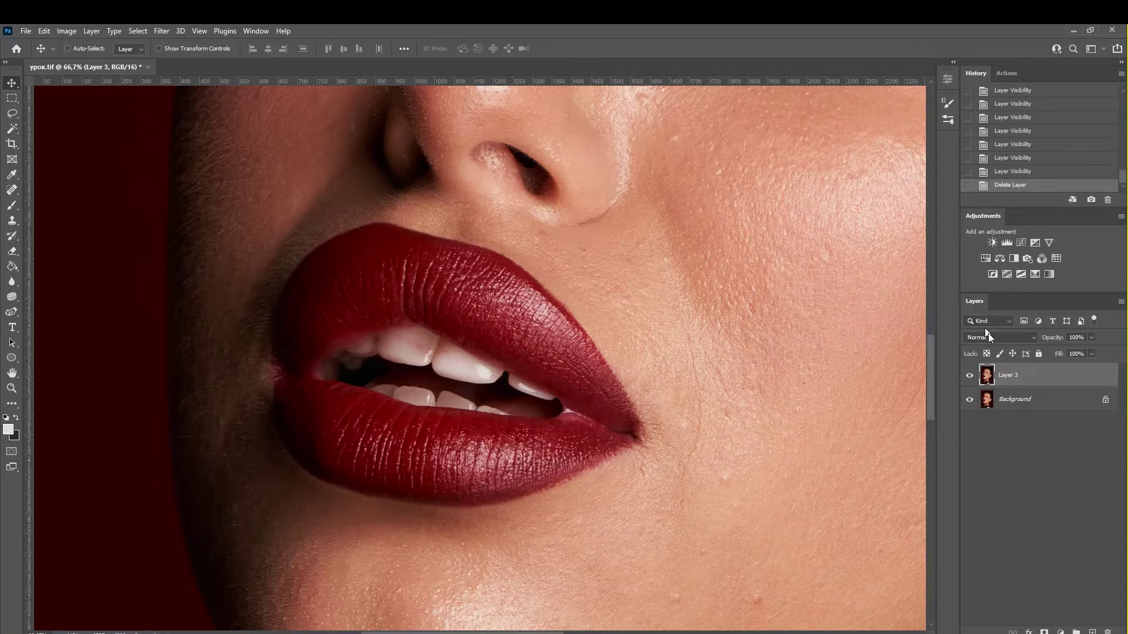
Step: Toggle Layer 3's visibility to compare the lips before and after retouching
click(969, 376)
click(969, 376)
key(ctrl+space)
scroll(264, 376, up, 1)
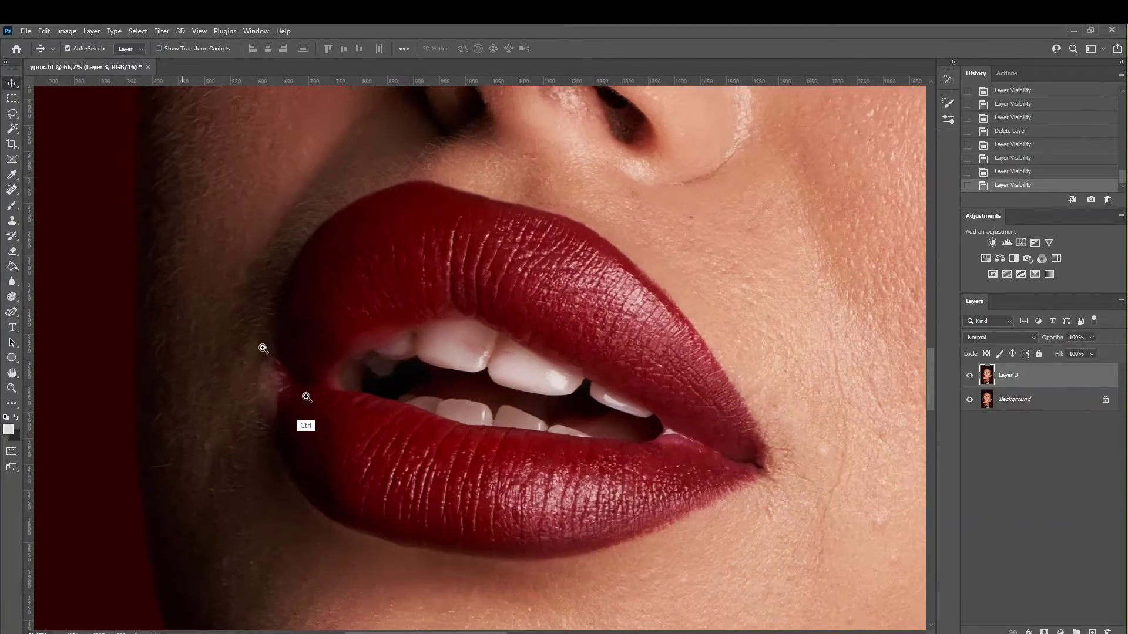
Step: Lasso the left corner of the lower lip and paste a copy onto a new layer
click(10, 115)
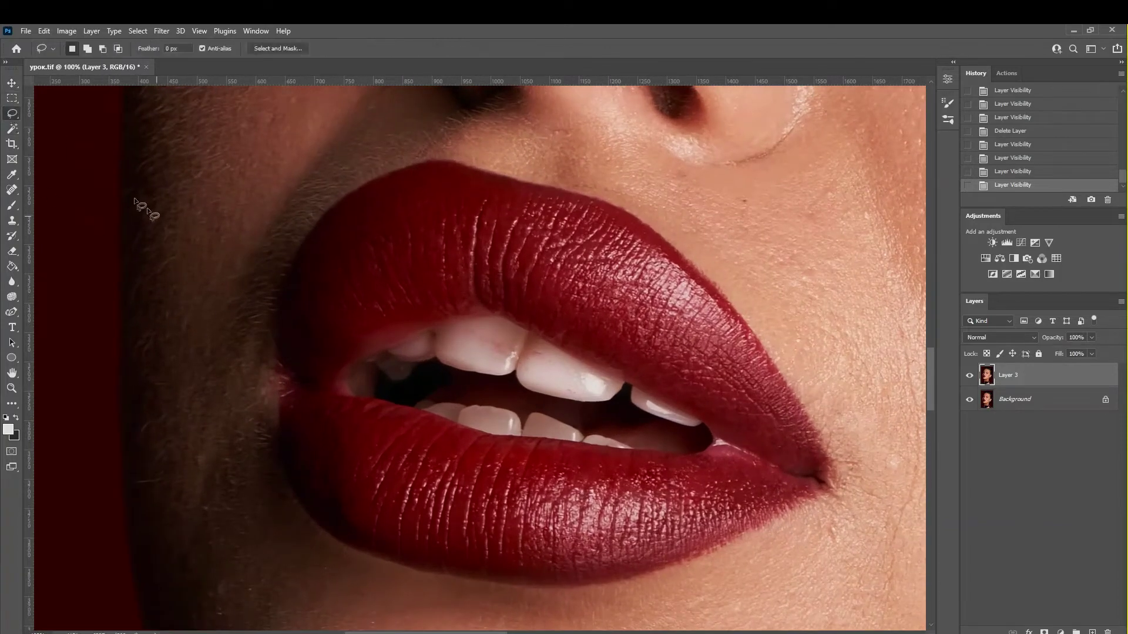
ctrl+click(341, 416)
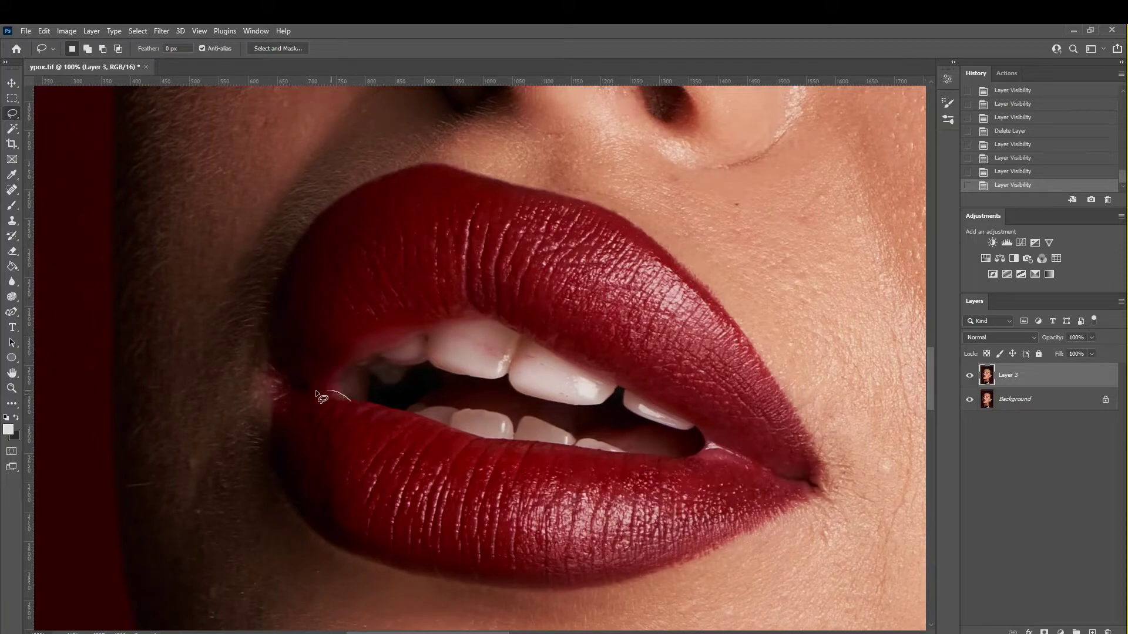
mouse_move(315, 390)
mouse_down()
mouse_move(274, 395)
mouse_move(265, 470)
mouse_move(322, 499)
mouse_move(365, 423)
mouse_move(339, 392)
mouse_up()
key(ctrl+c)
key(ctrl+v)
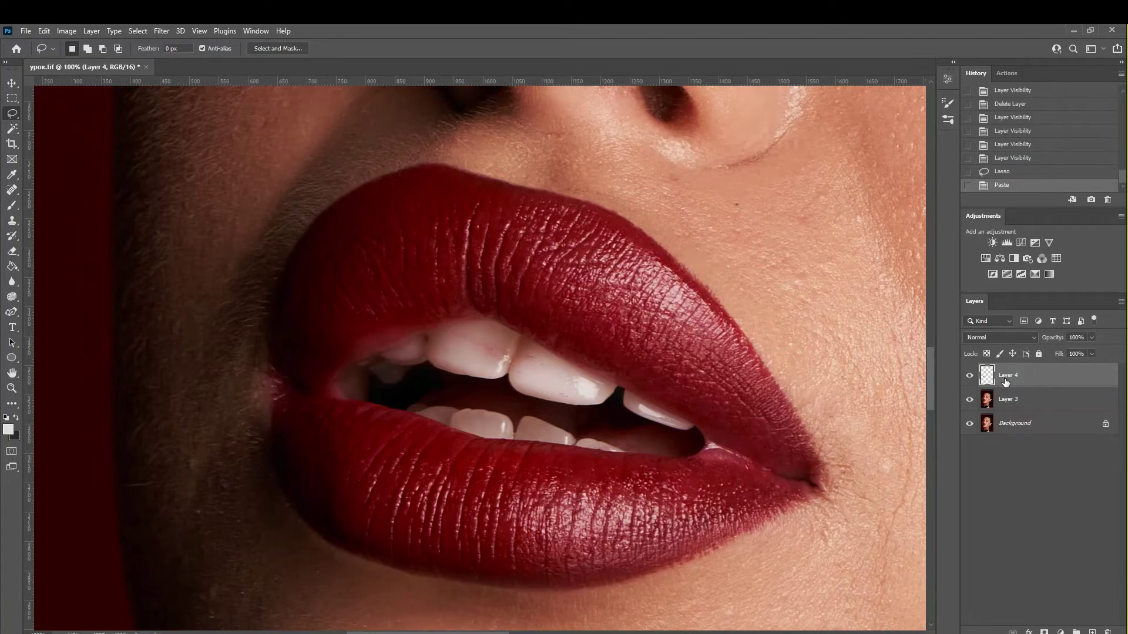
Step: Warp the pasted lip-corner patch so its left edge bows outward, and commit
key(ctrl+t)
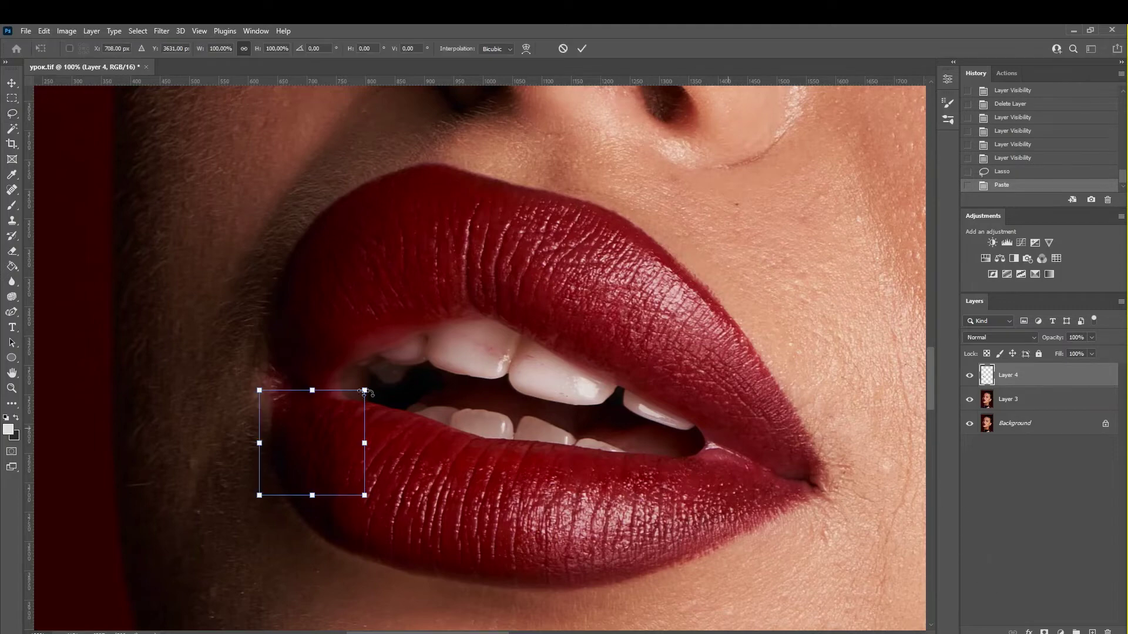
right_click(292, 438)
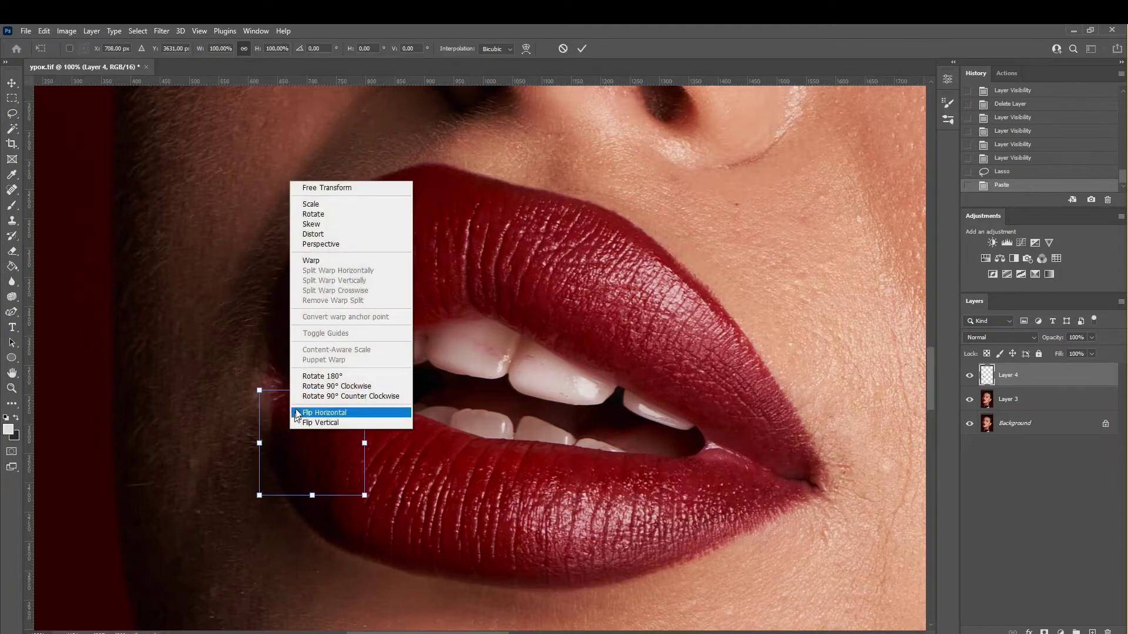
click(320, 258)
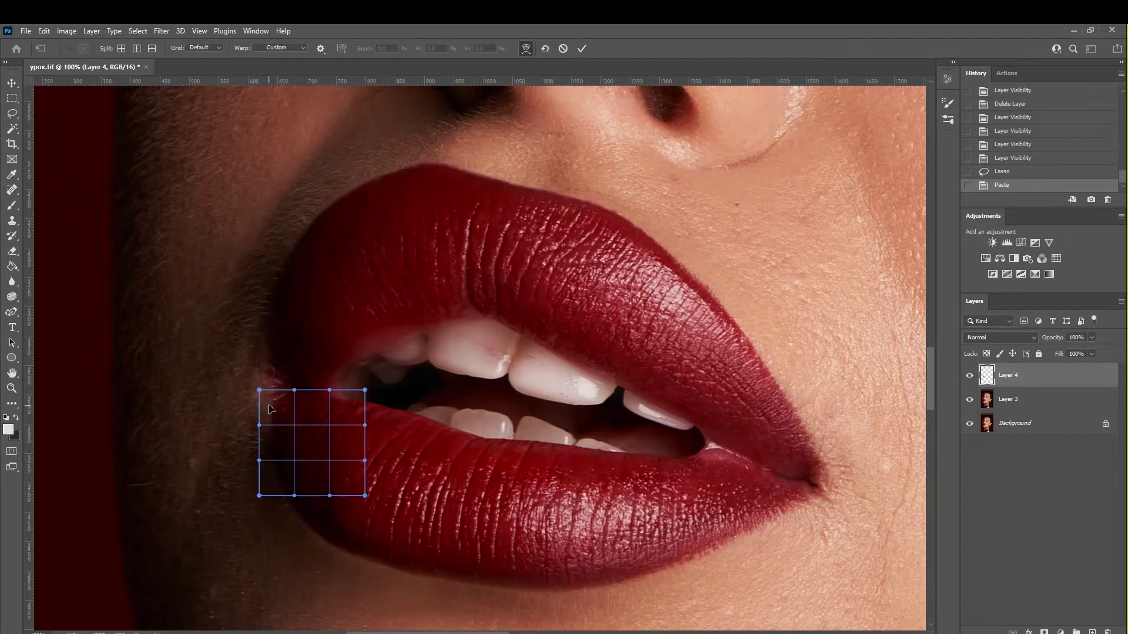
drag(270, 409, 265, 439)
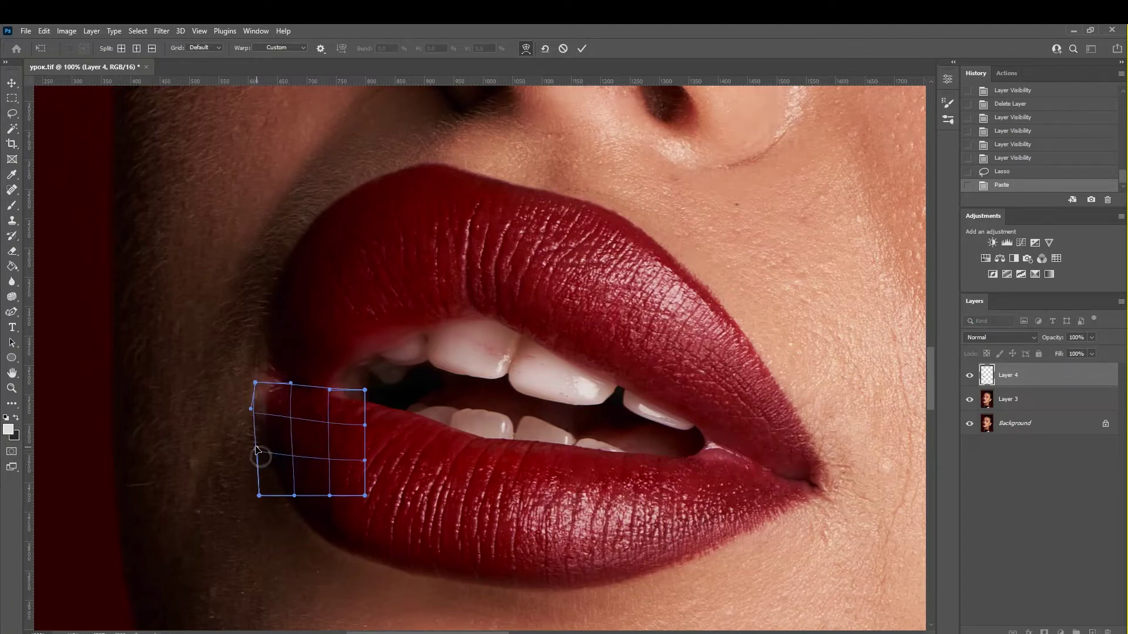
drag(260, 457, 258, 451)
drag(256, 384, 253, 374)
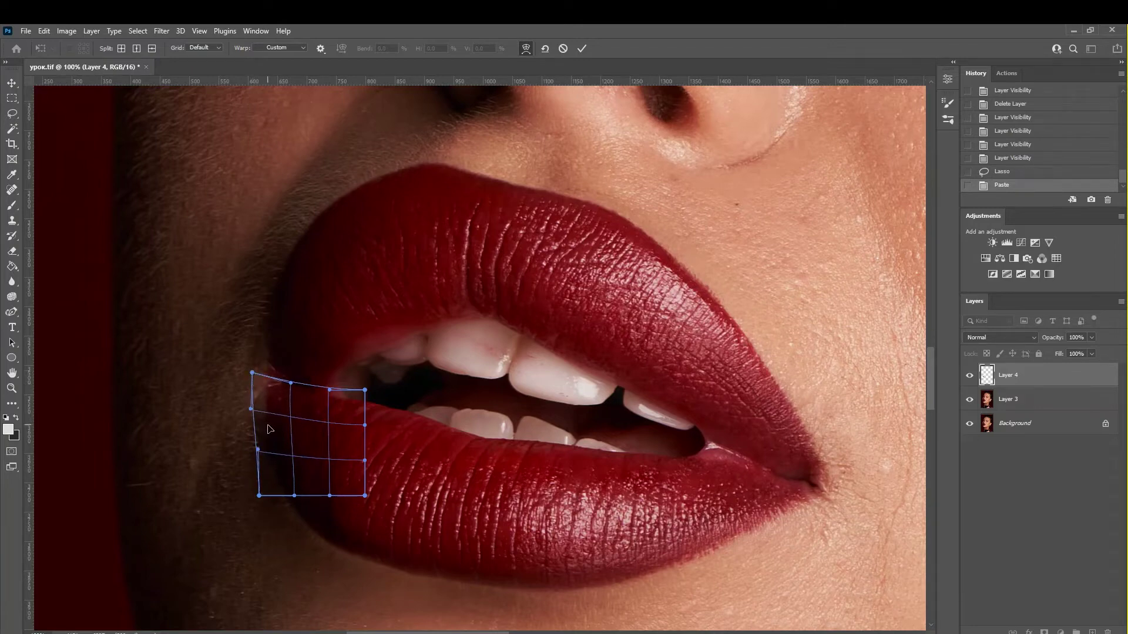
drag(266, 424, 262, 395)
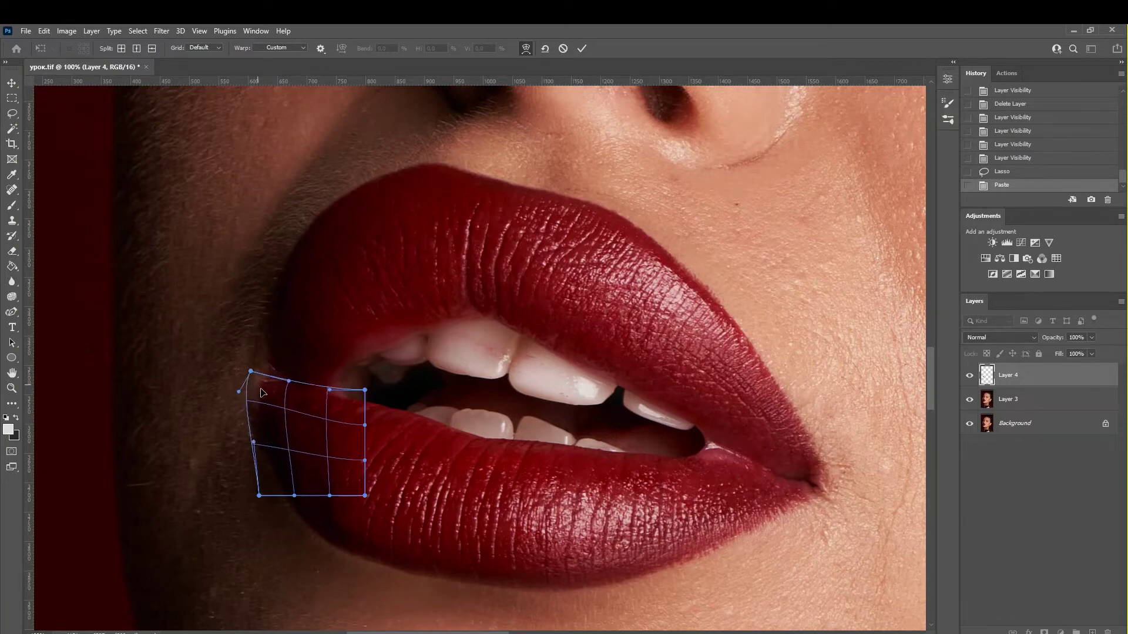
click(12, 83)
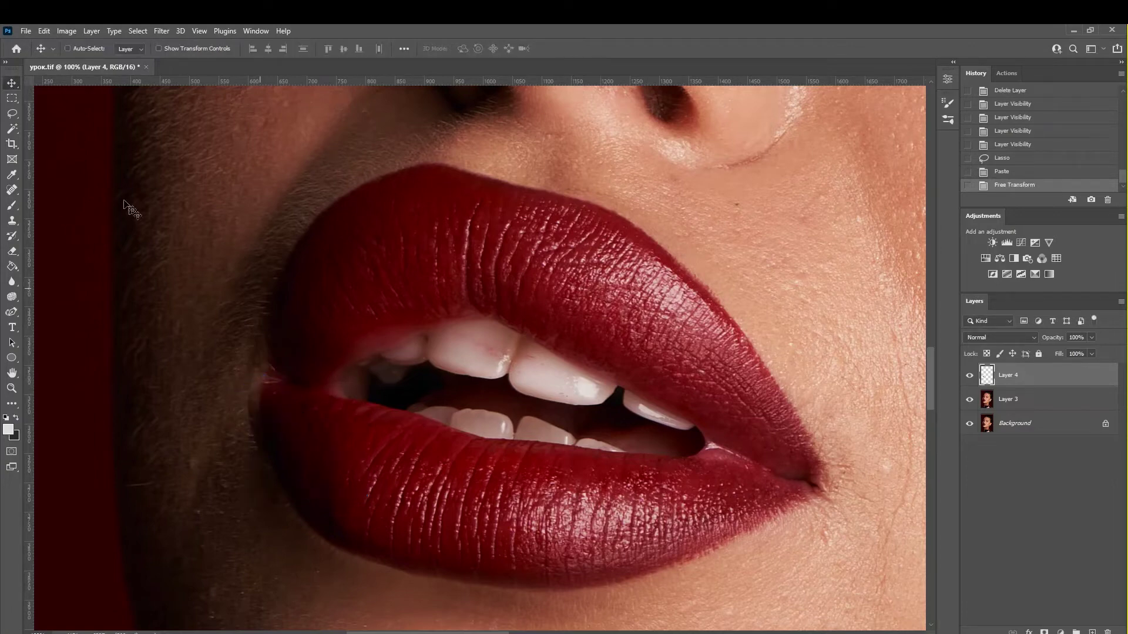
Step: Lasso the upper-left lip corner on Layer 3 and paste it onto a new layer
click(13, 113)
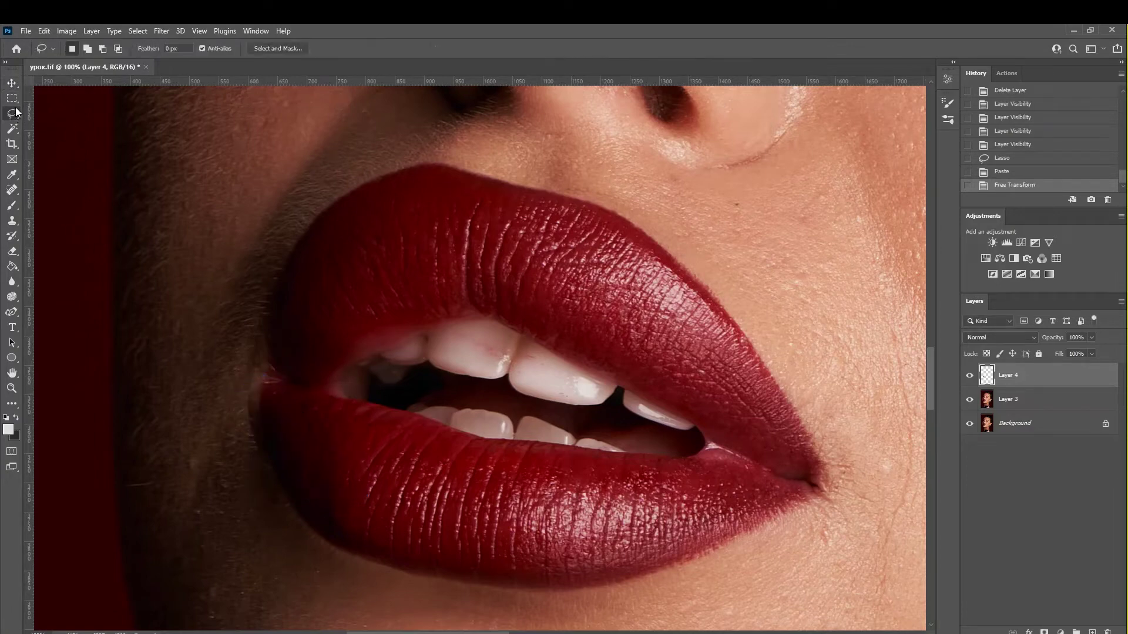
click(1011, 401)
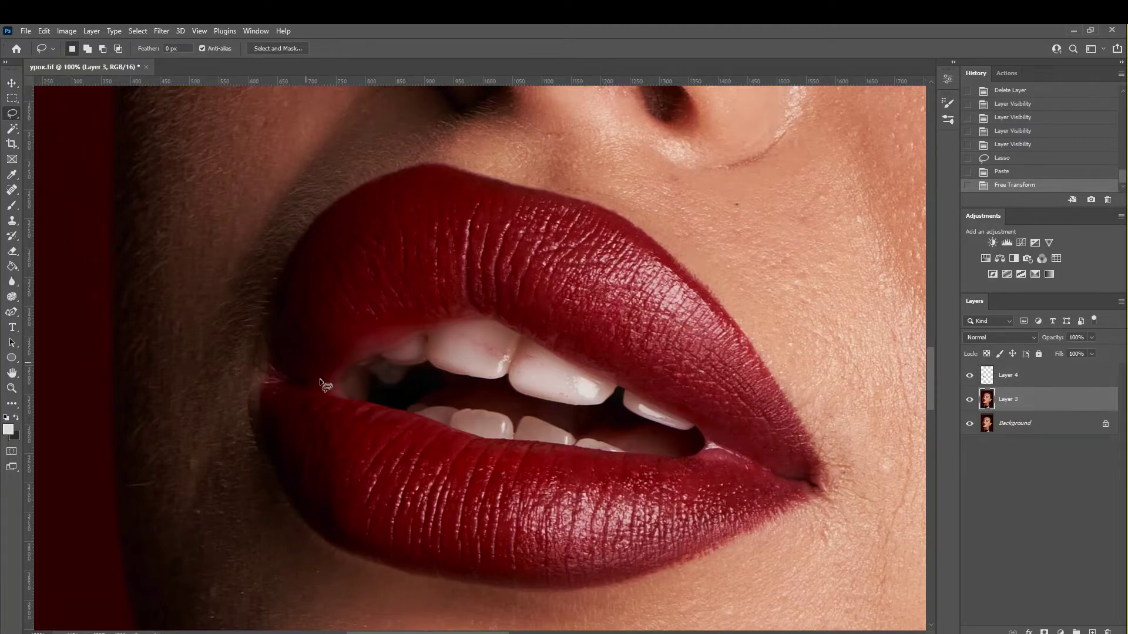
mouse_move(316, 386)
mouse_down()
mouse_move(347, 298)
mouse_move(278, 377)
mouse_move(317, 386)
mouse_up()
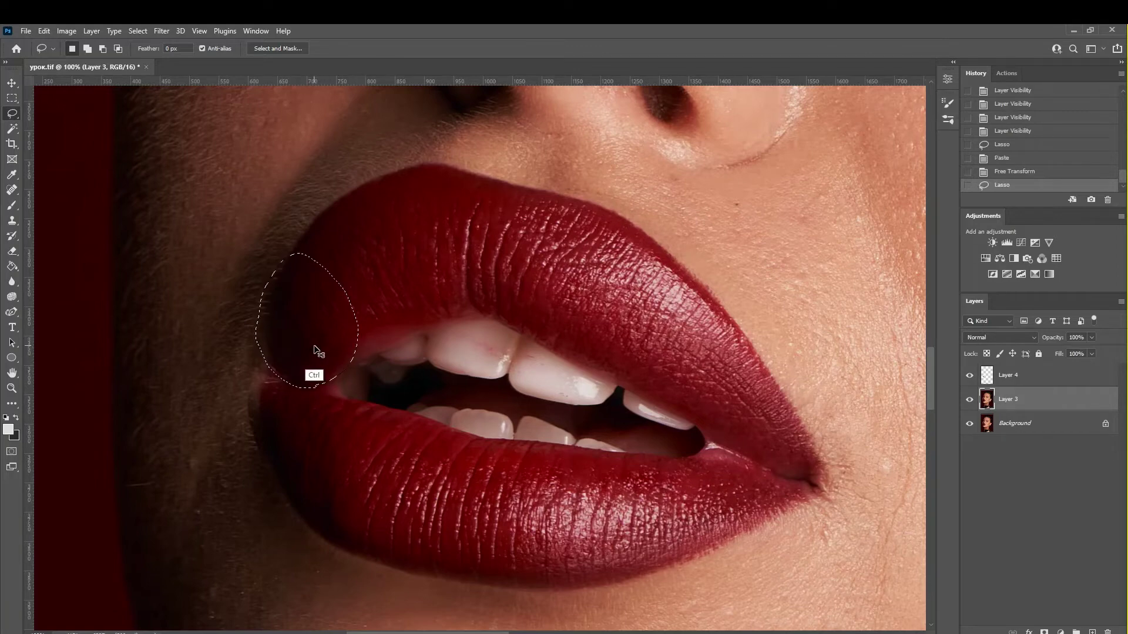
key(ctrl+c)
key(ctrl+v)
Step: Warp the new patch's left side down-left and commit the warp
key(ctrl+t)
right_click(305, 321)
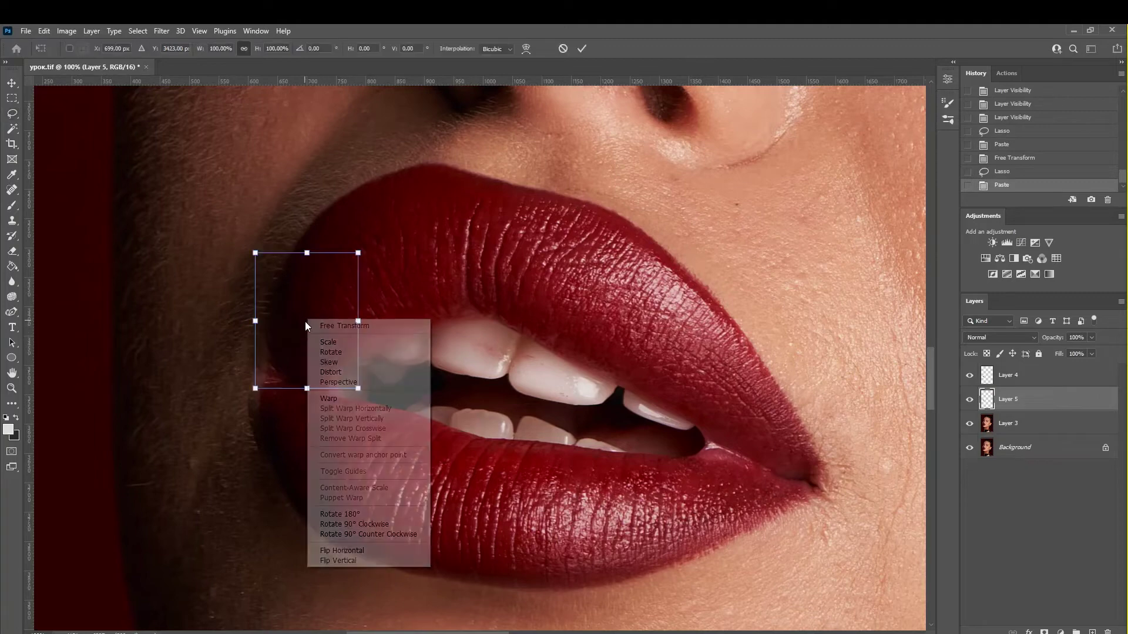
click(329, 392)
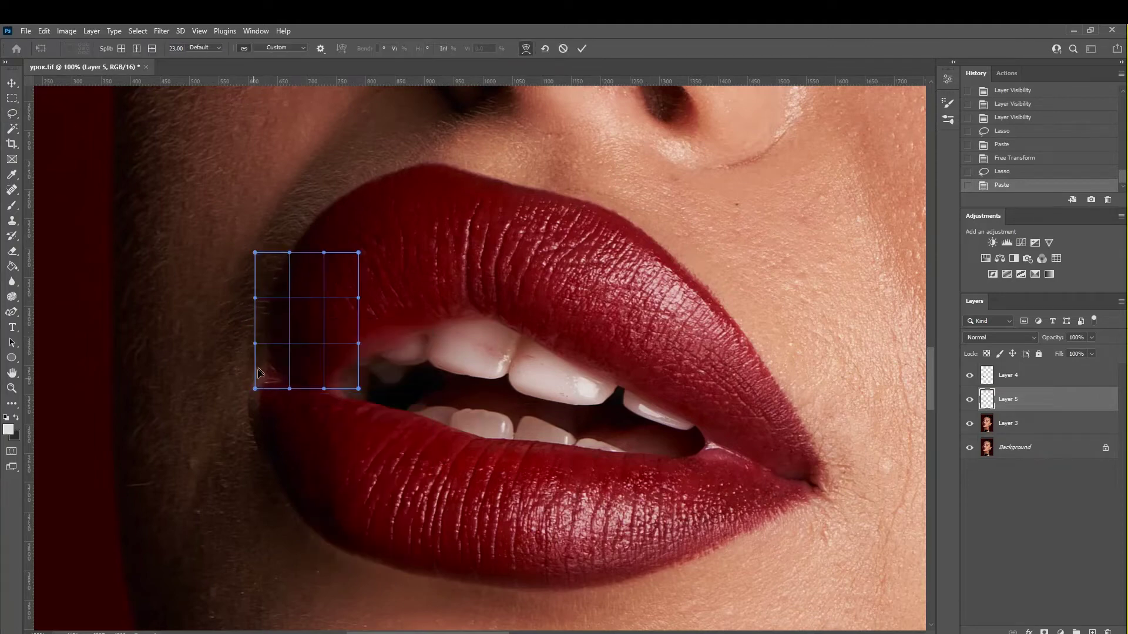
drag(256, 343, 247, 368)
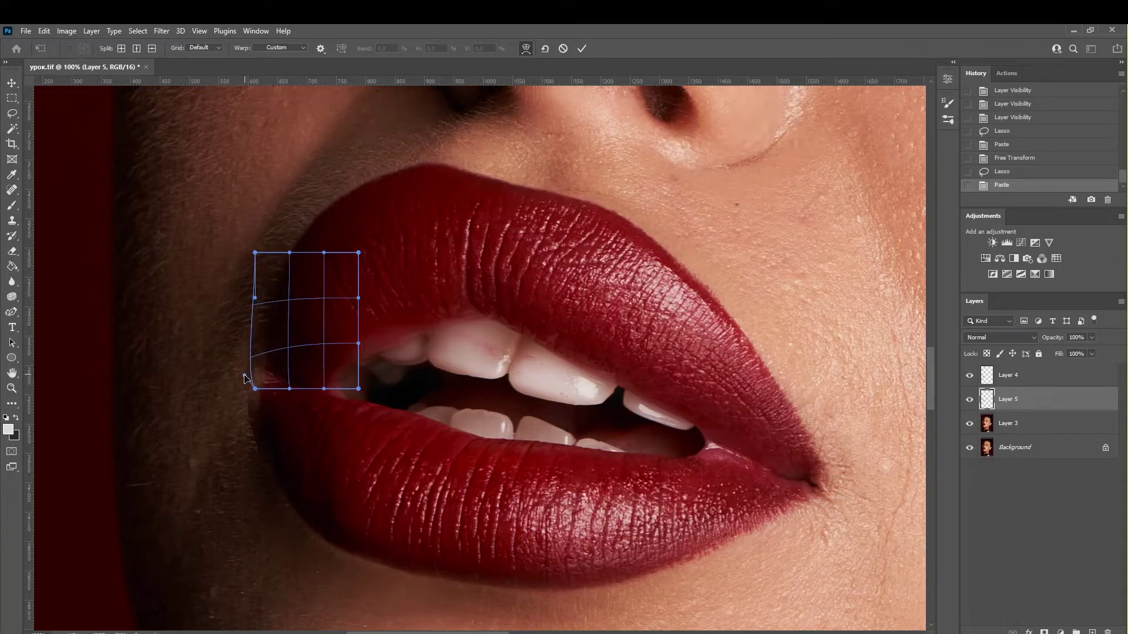
drag(263, 369, 255, 376)
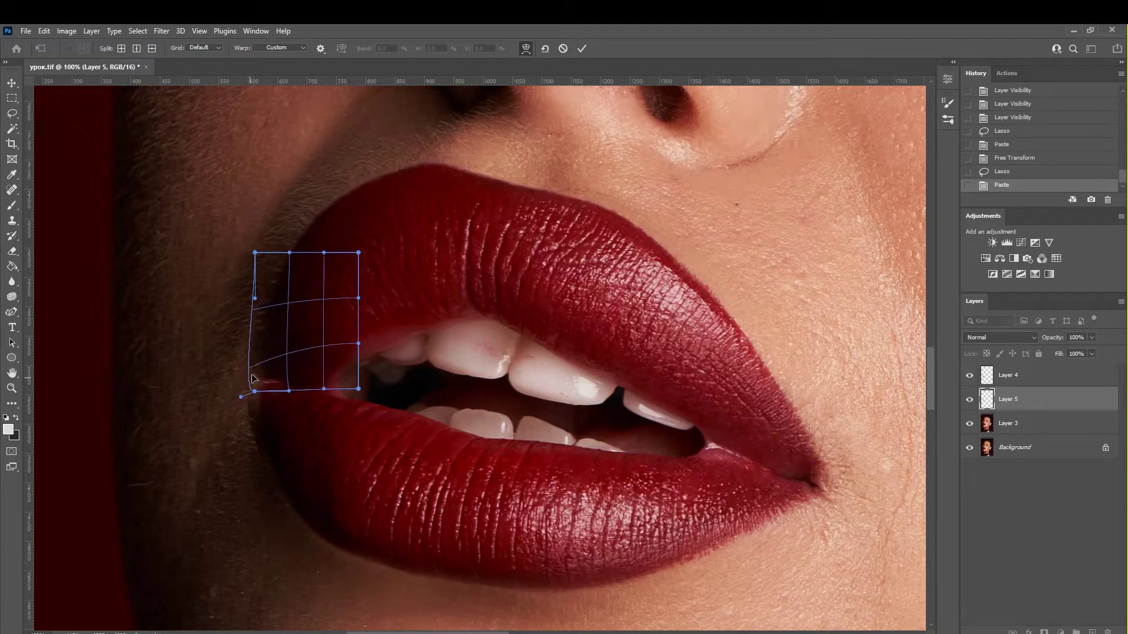
click(5, 84)
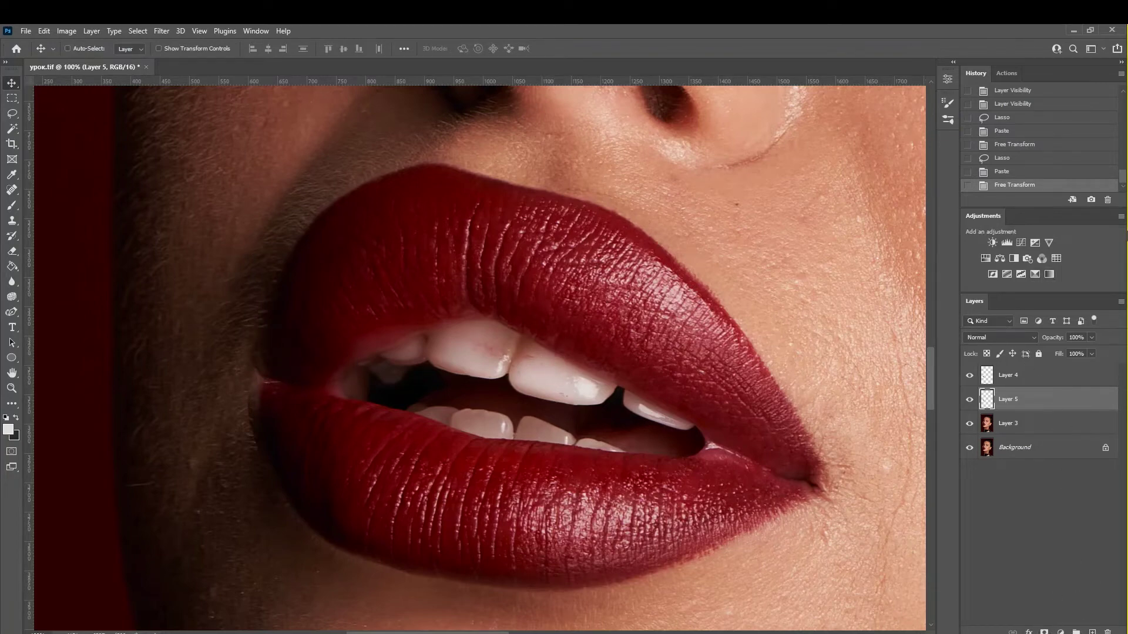
Step: Set up the Eraser at 50% opacity with a small brush size
key(e)
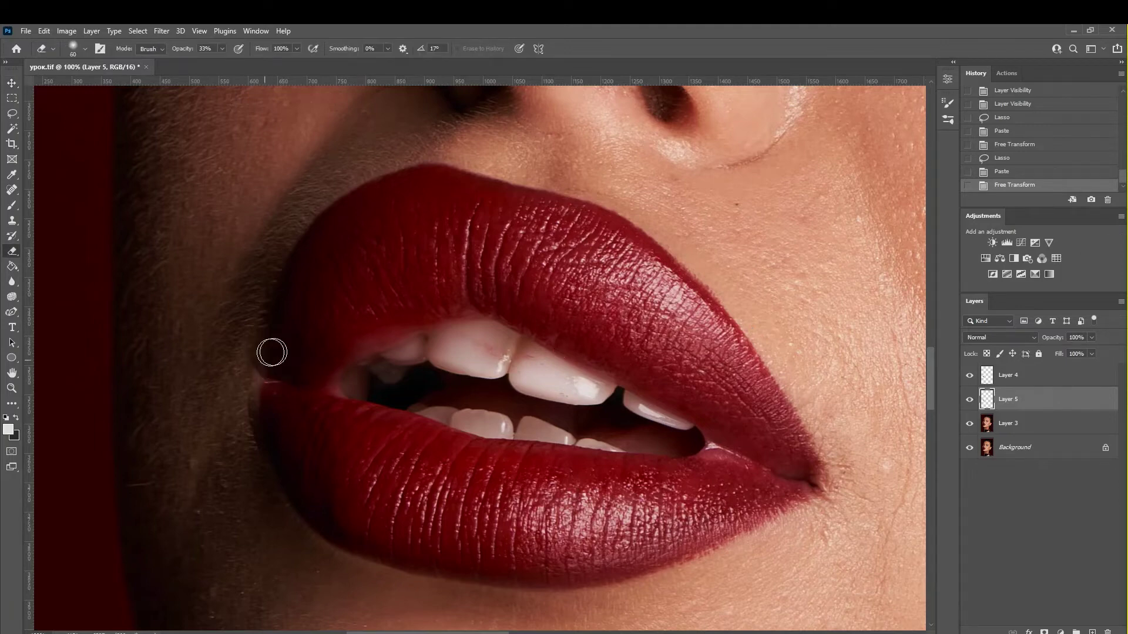
key(bracketleft)
key(bracketleft)
key(bracketleft)
key(bracketright)
key(bracketright)
key(bracketright)
click(220, 50)
drag(222, 62, 230, 61)
key(bracketleft)
key(bracketleft)
key(bracketleft)
Step: Erase the hard edges of the Layer 5 patch around the lip corner
mouse_move(244, 355)
mouse_down()
mouse_move(252, 381)
mouse_move(276, 373)
mouse_up()
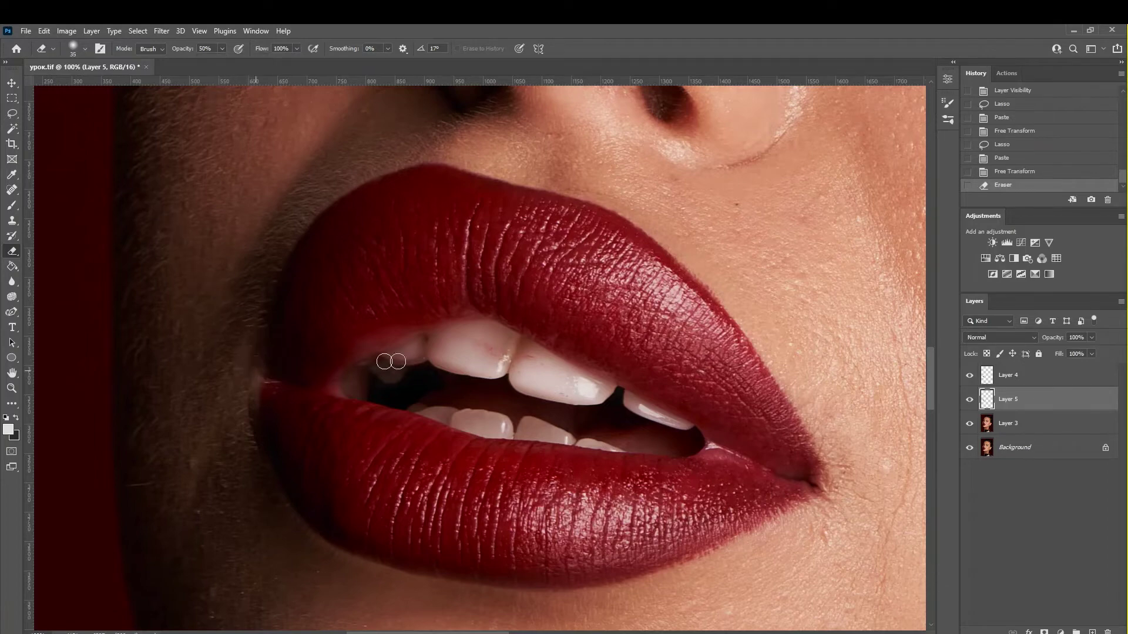
click(970, 399)
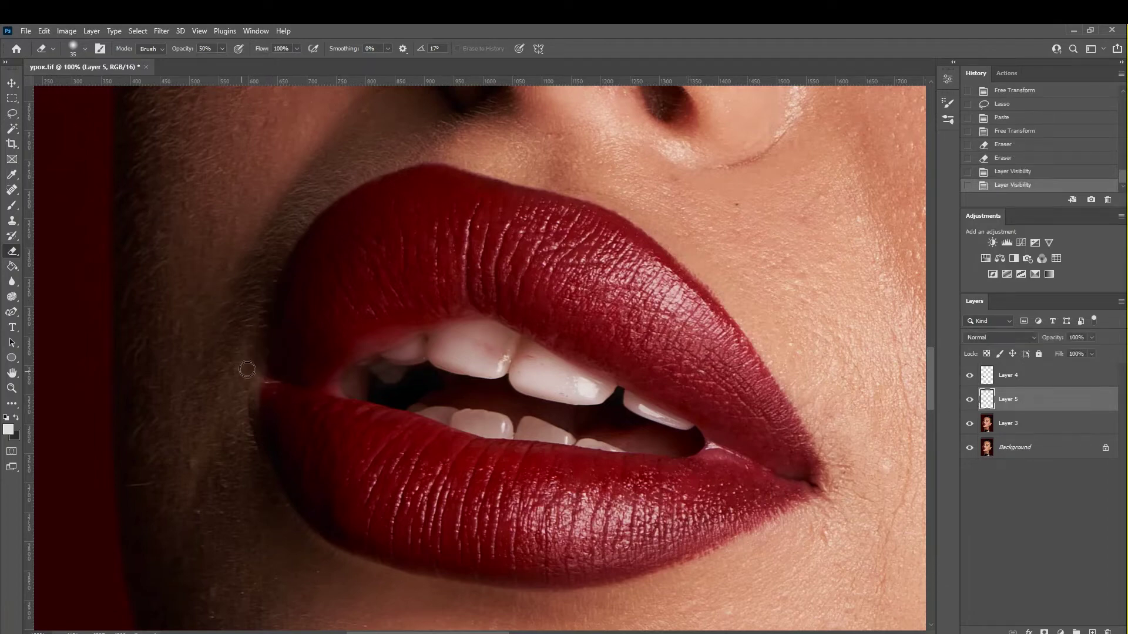
drag(244, 373, 251, 380)
drag(241, 355, 254, 378)
key(bracketleft)
key(bracketleft)
key(bracketleft)
drag(254, 323, 257, 378)
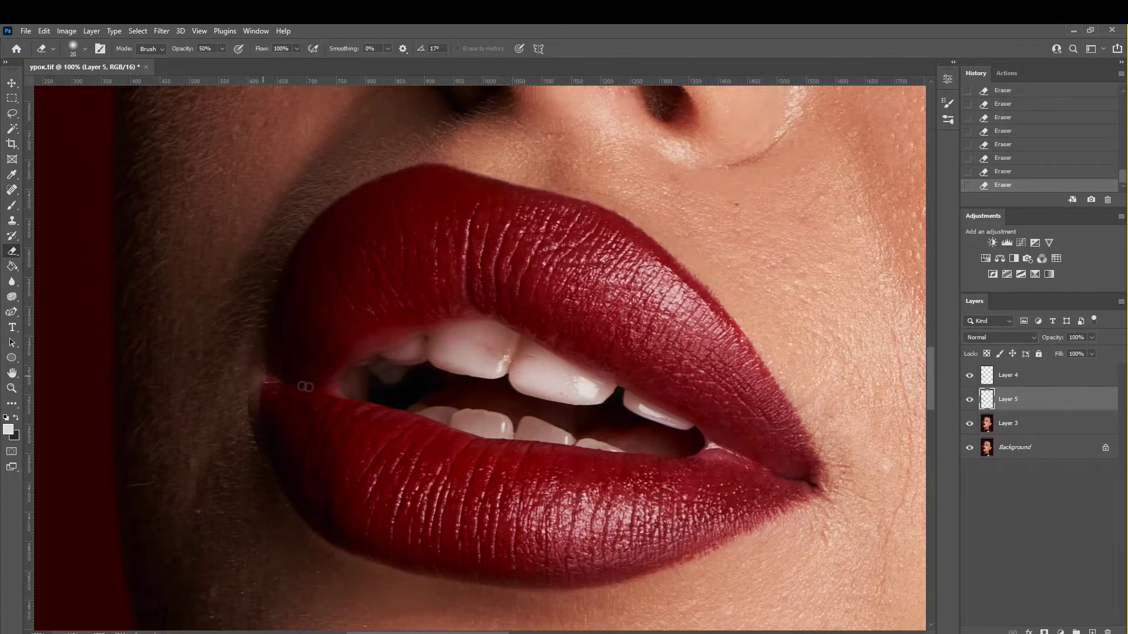
key(bracketright)
key(bracketright)
key(bracketleft)
key(bracketleft)
Step: Select Layer 4 and toggle Layers 4 and 5 on and off to compare
click(1014, 379)
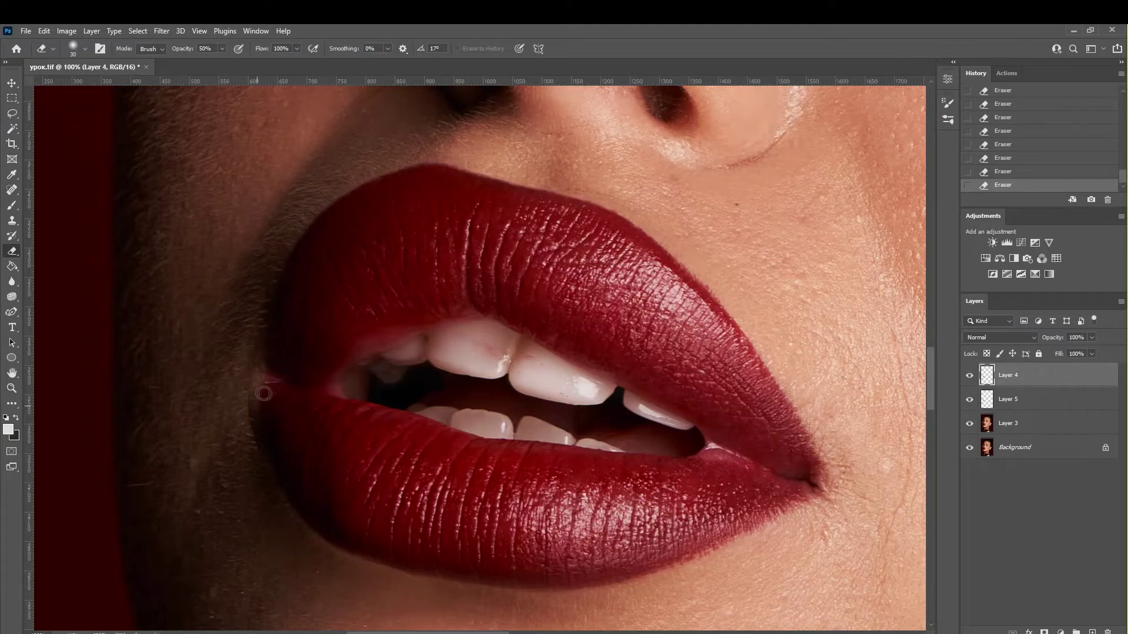
key(bracketright)
key(bracketright)
key(bracketright)
key(bracketleft)
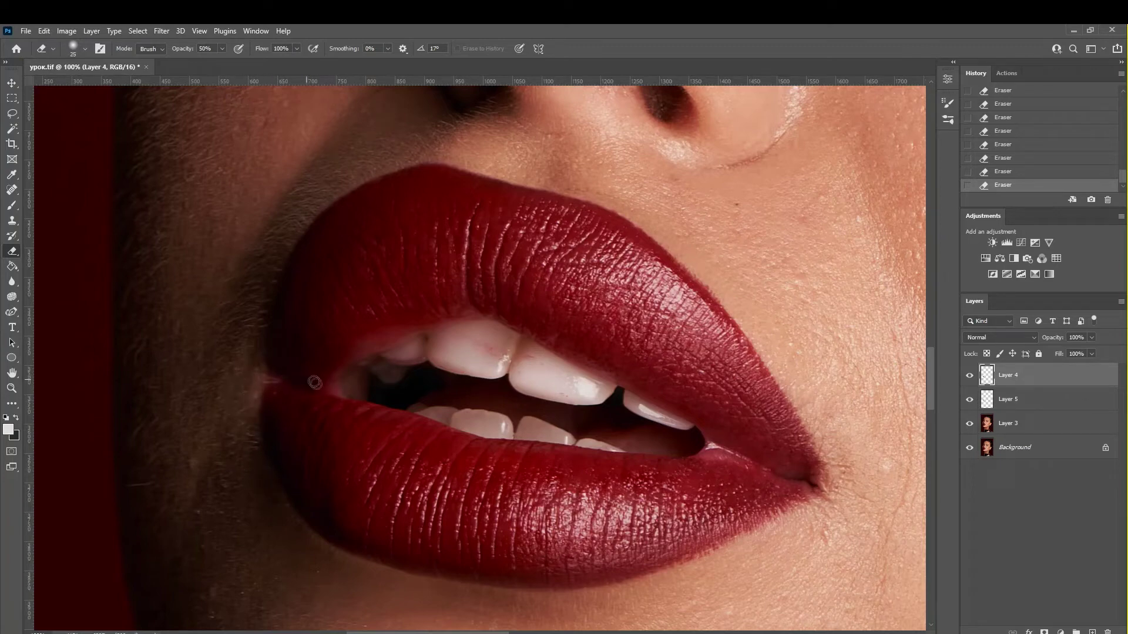
click(969, 375)
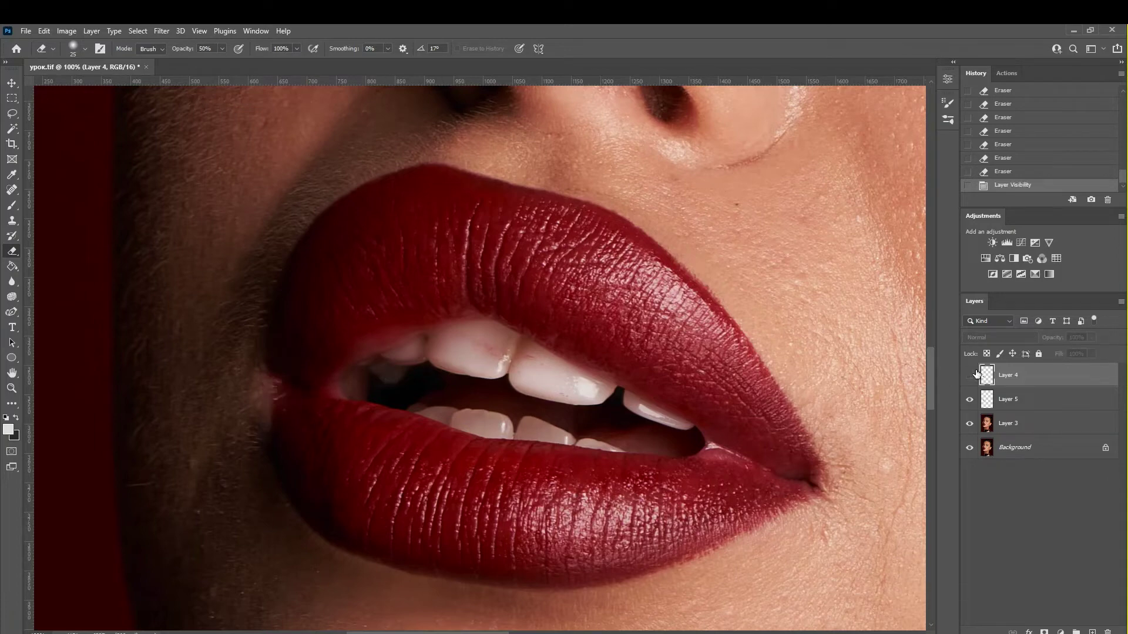
click(969, 375)
click(970, 400)
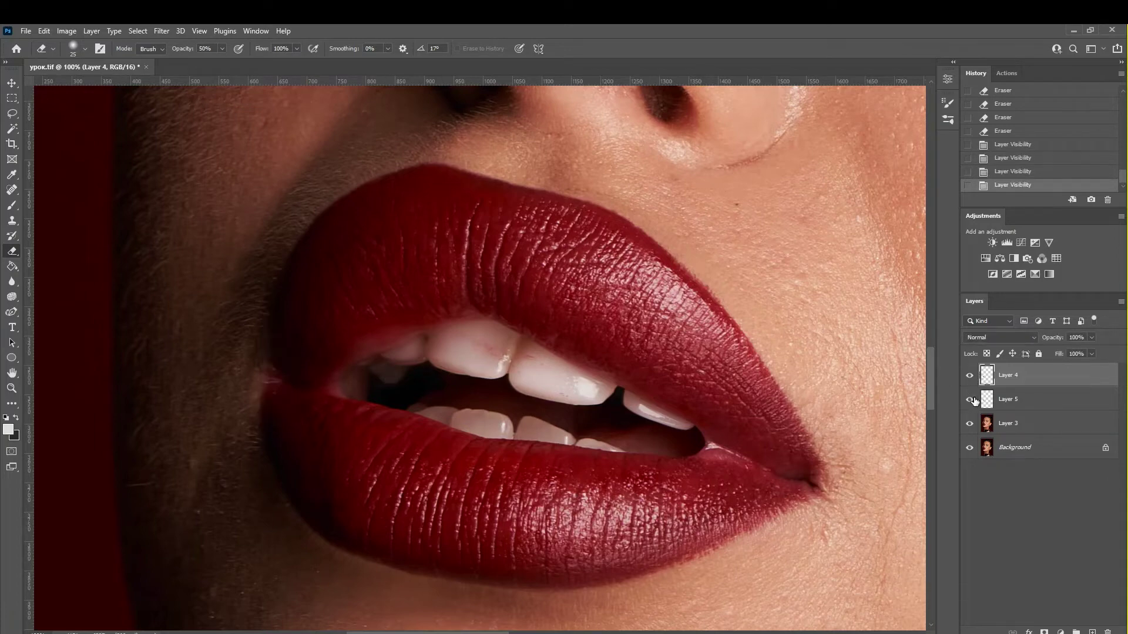
click(970, 375)
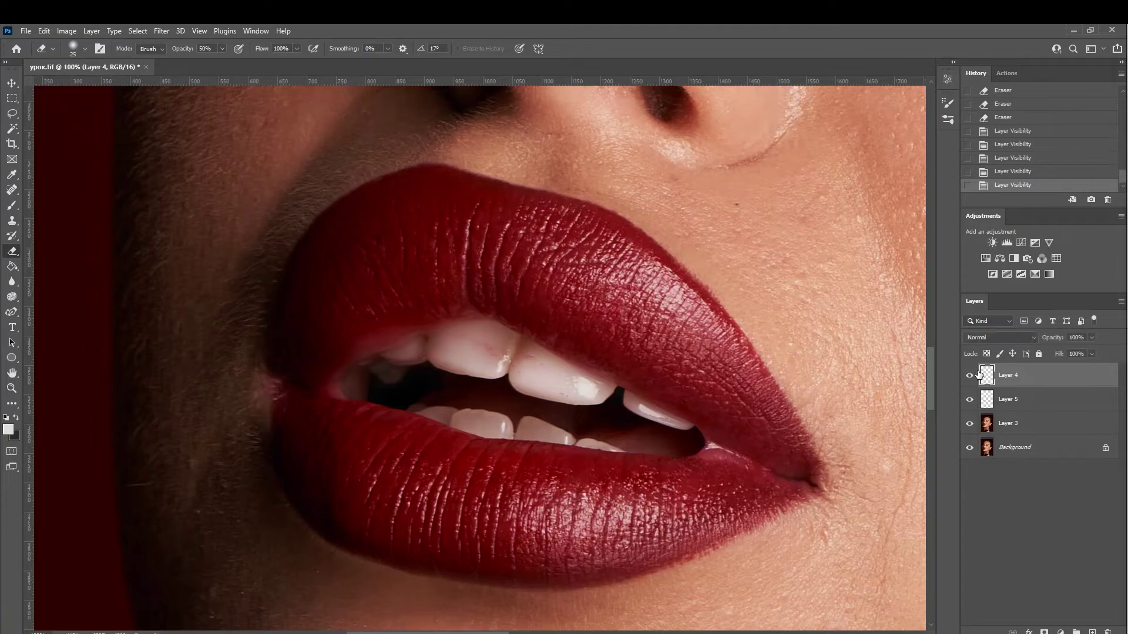
click(969, 375)
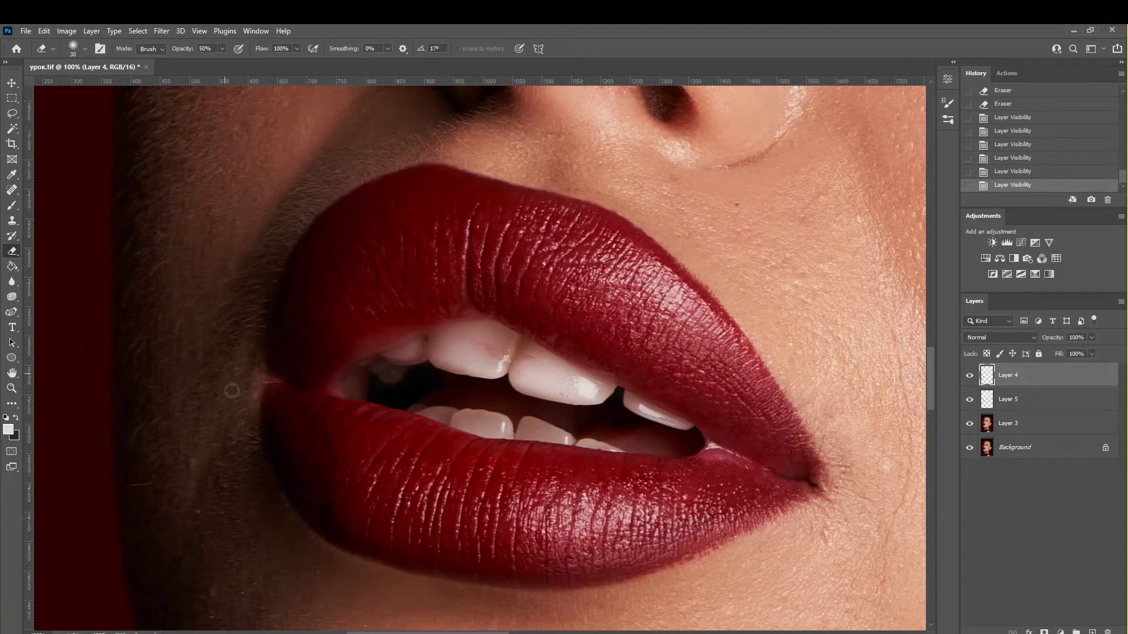
key(bracketright)
key(bracketright)
key(bracketright)
Step: At 30% eraser opacity, blend Layer 4's patch edges around the left lip corner
drag(204, 62, 210, 61)
drag(361, 409, 410, 401)
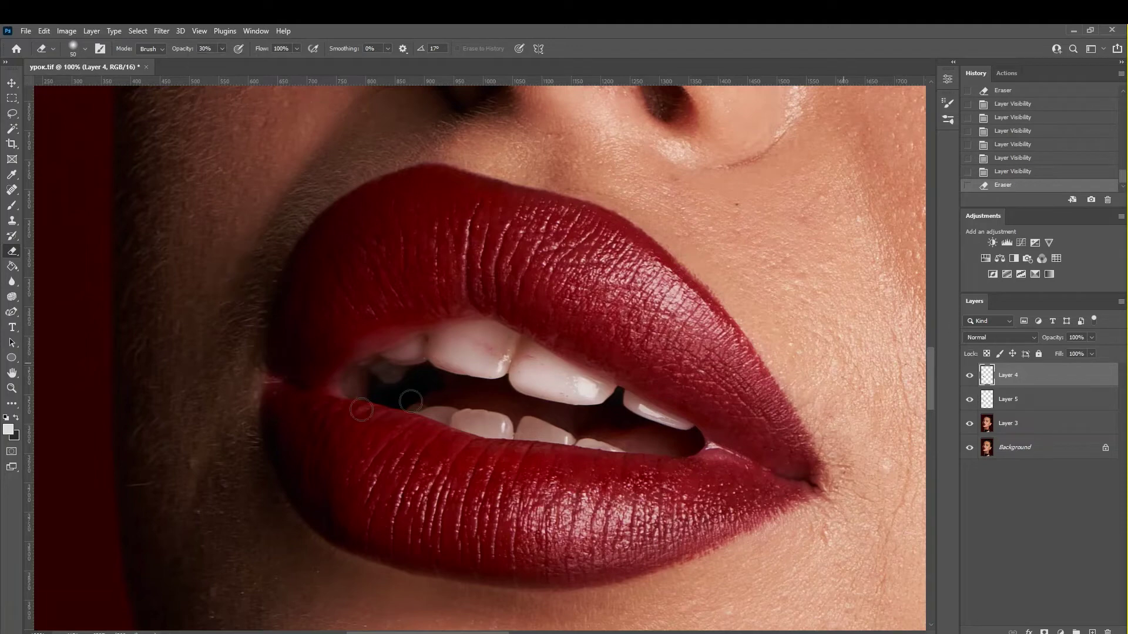
drag(292, 377, 257, 388)
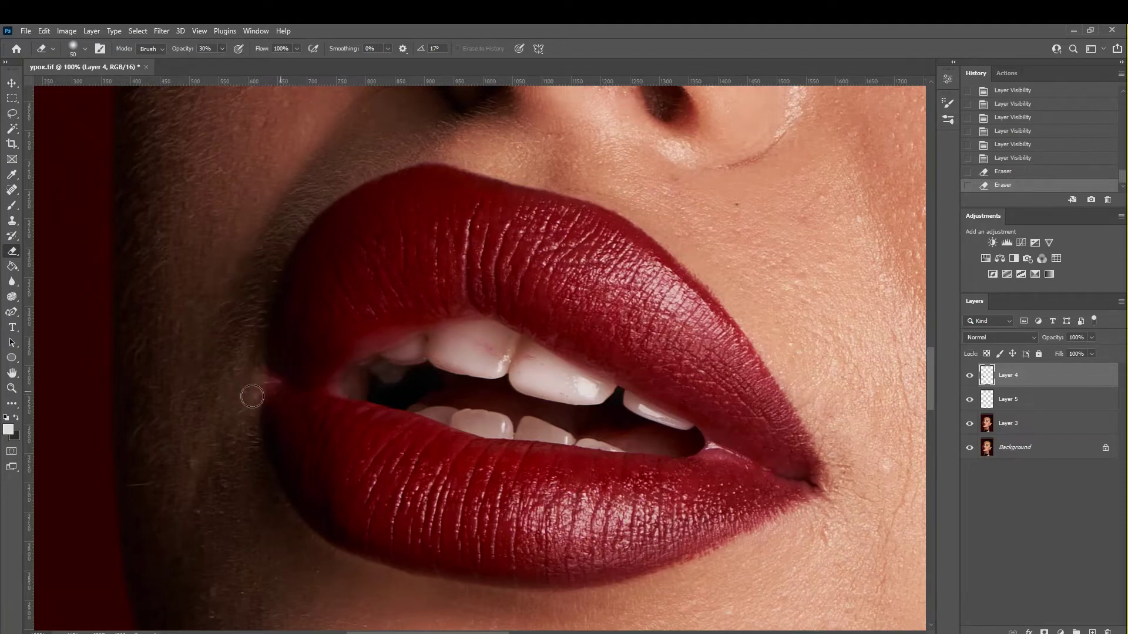
drag(339, 382, 329, 385)
mouse_move(329, 337)
mouse_down()
mouse_move(259, 385)
mouse_move(262, 406)
mouse_up()
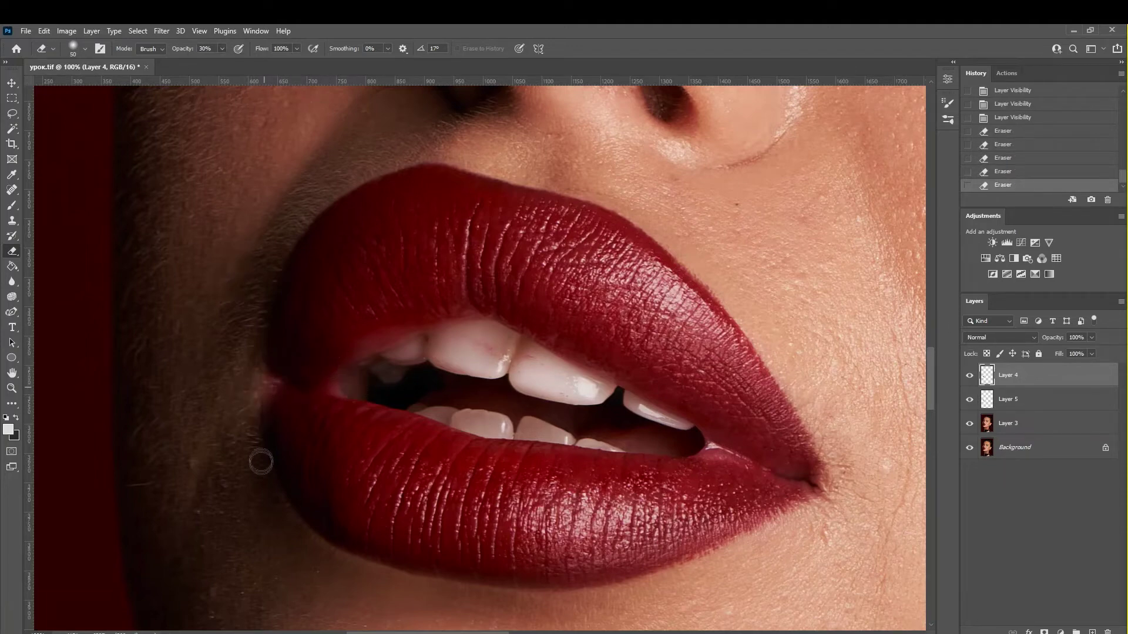
drag(261, 463, 275, 480)
Step: Soften Layer 5's patch edge further, compare both layers, and zoom out to the mouth
click(1007, 400)
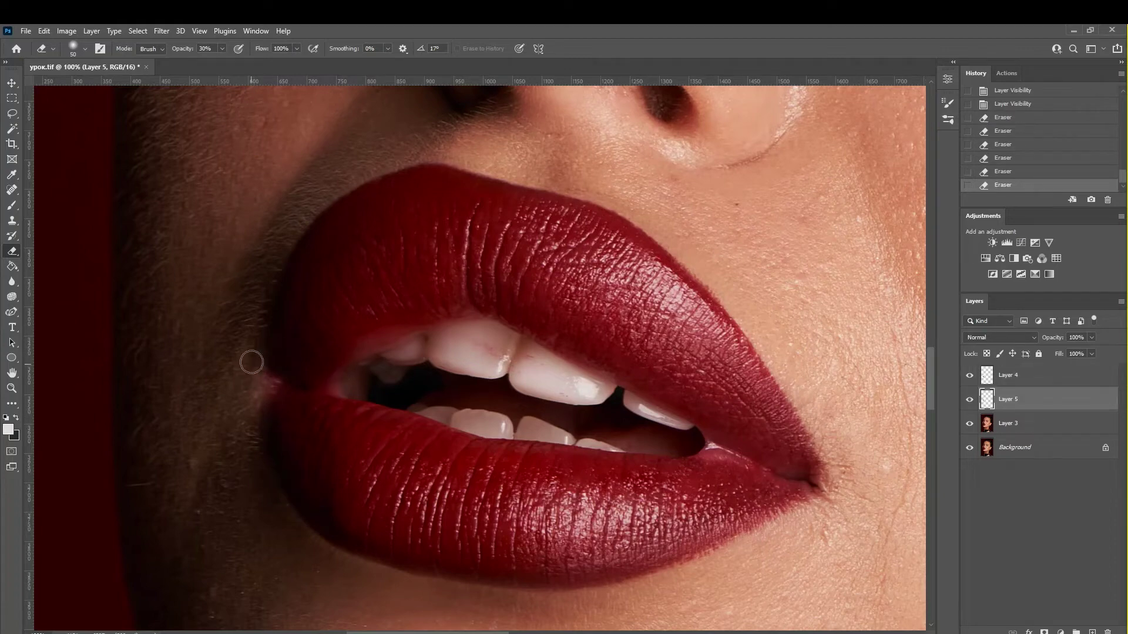
key(bracketleft)
mouse_move(368, 398)
mouse_down()
mouse_move(287, 386)
mouse_move(333, 393)
mouse_up()
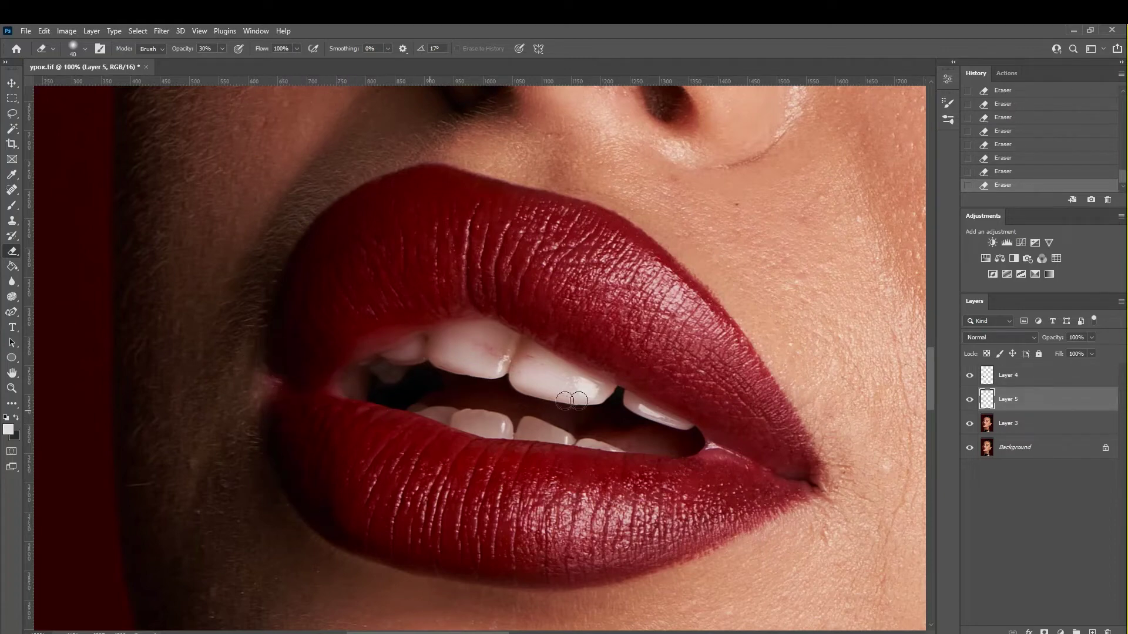
key(bracketleft)
click(969, 401)
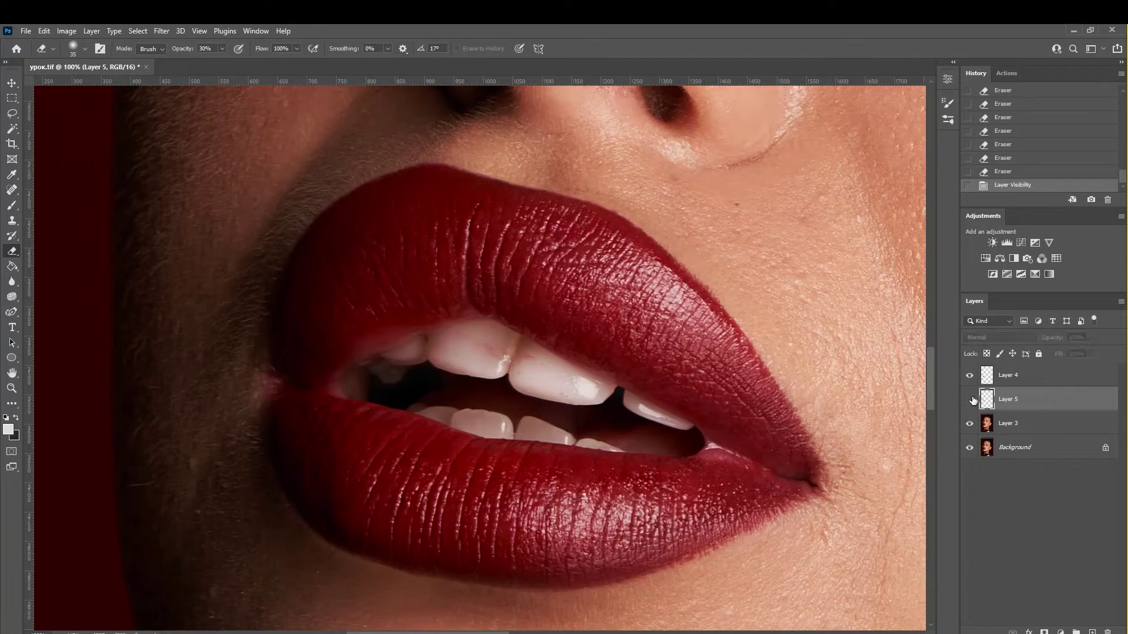
click(970, 376)
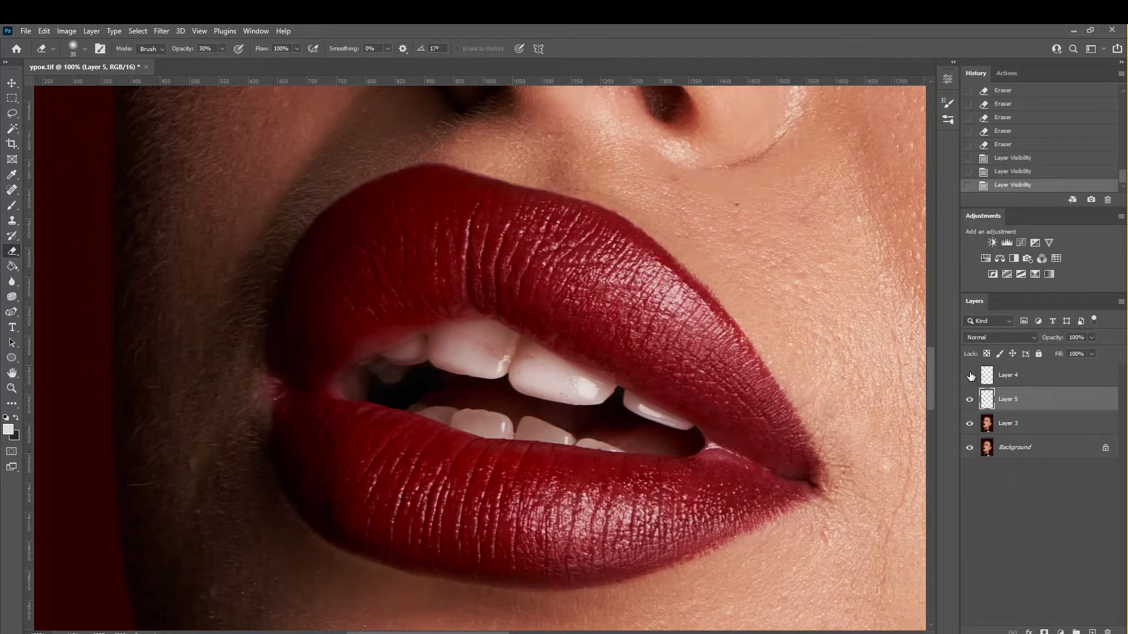
drag(727, 403, 649, 390)
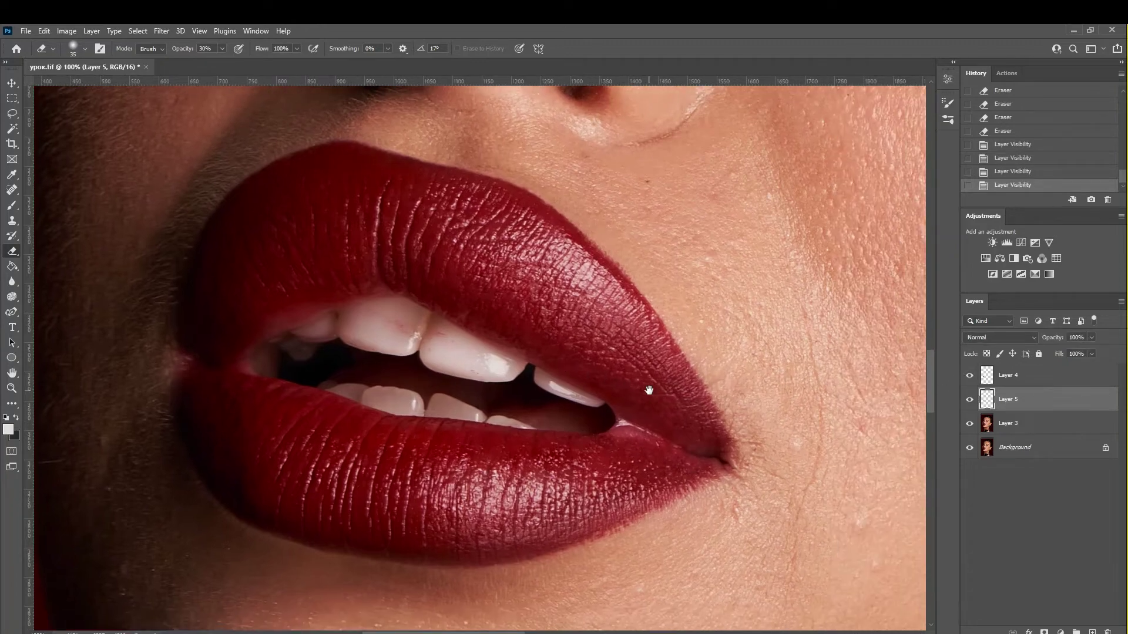
alt+click(557, 482)
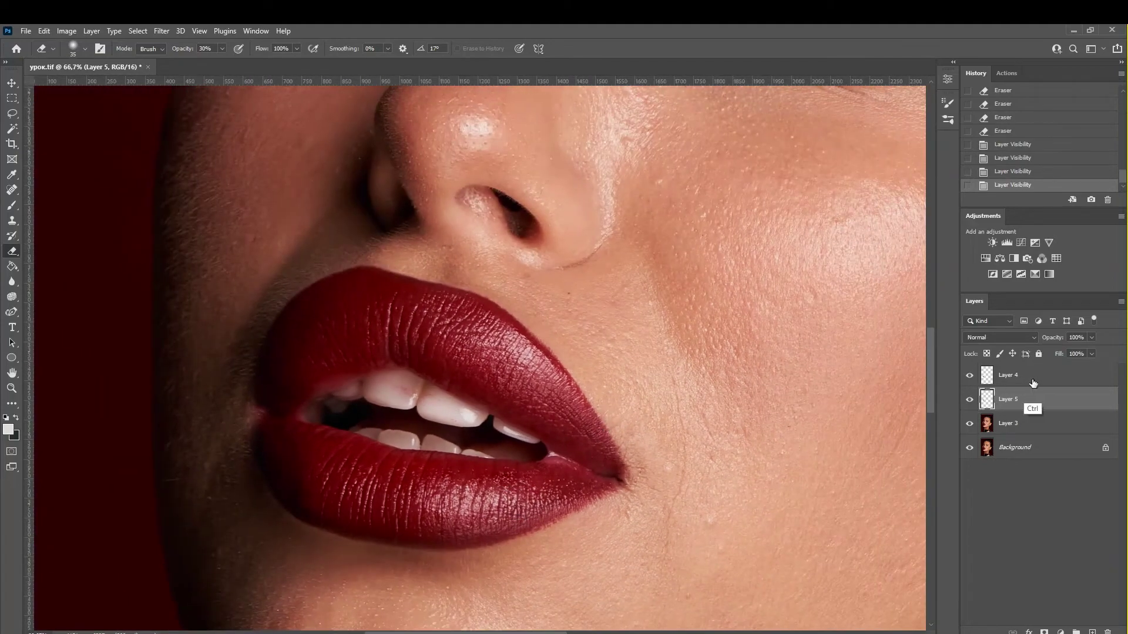
Step: Merge Layer 5 into Layer 4 and toggle Layer 4 to compare with the original lips
shift+click(1027, 386)
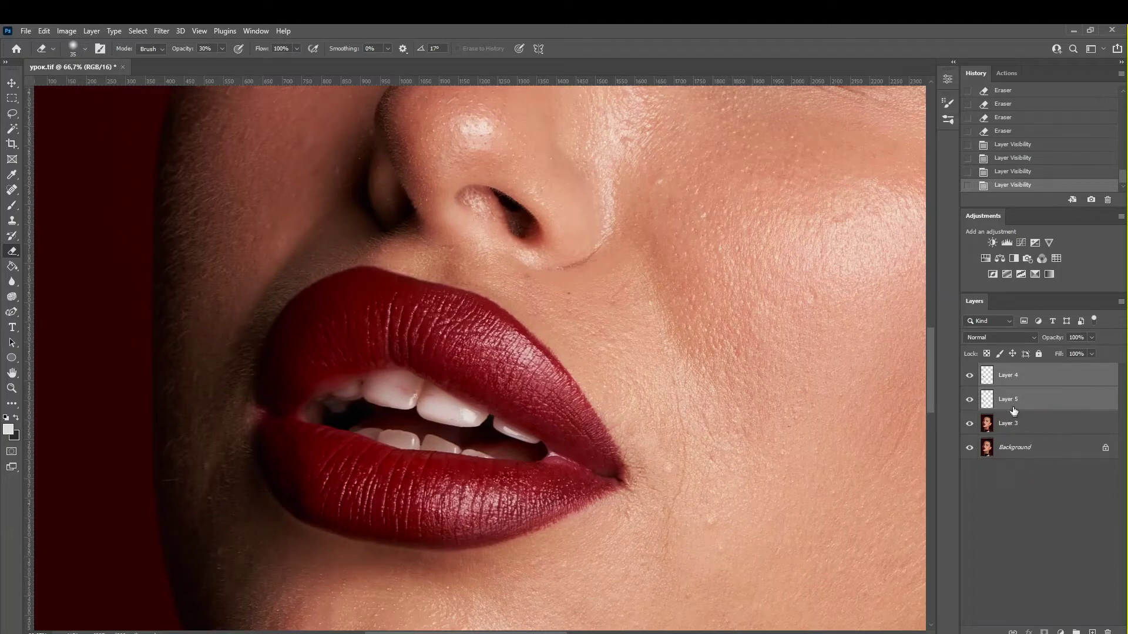
key(ctrl+e)
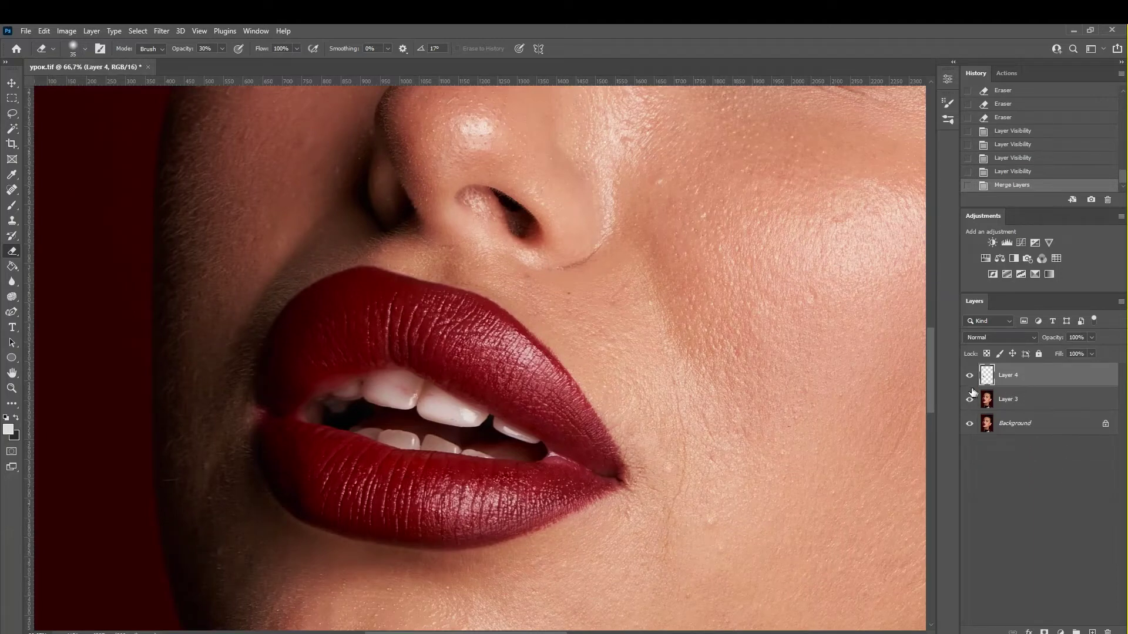
click(969, 376)
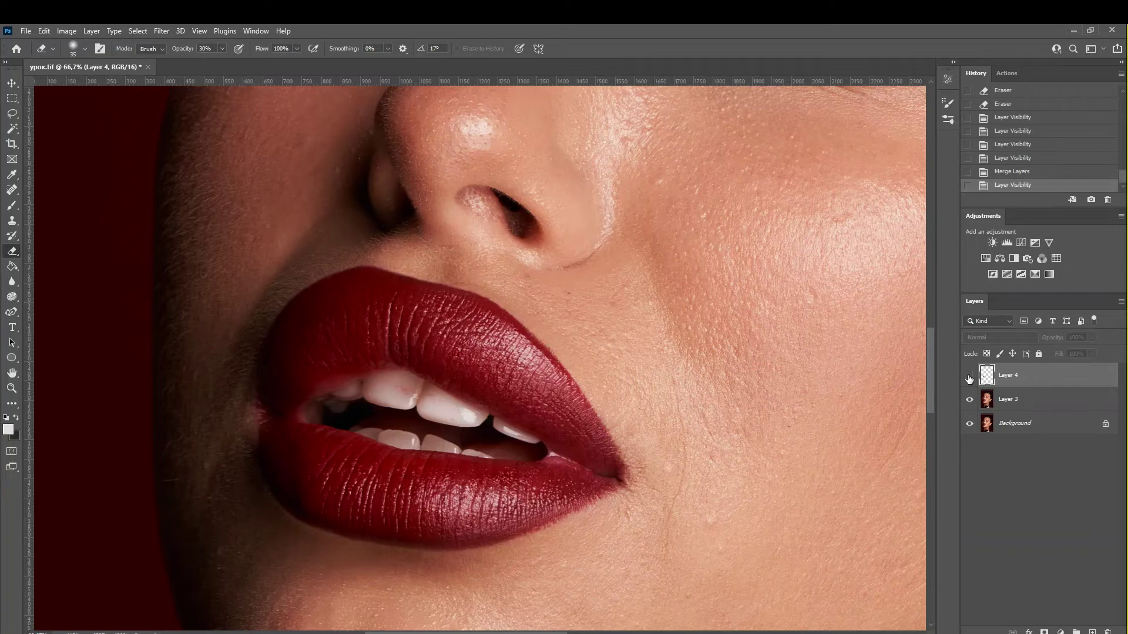
click(969, 376)
click(968, 375)
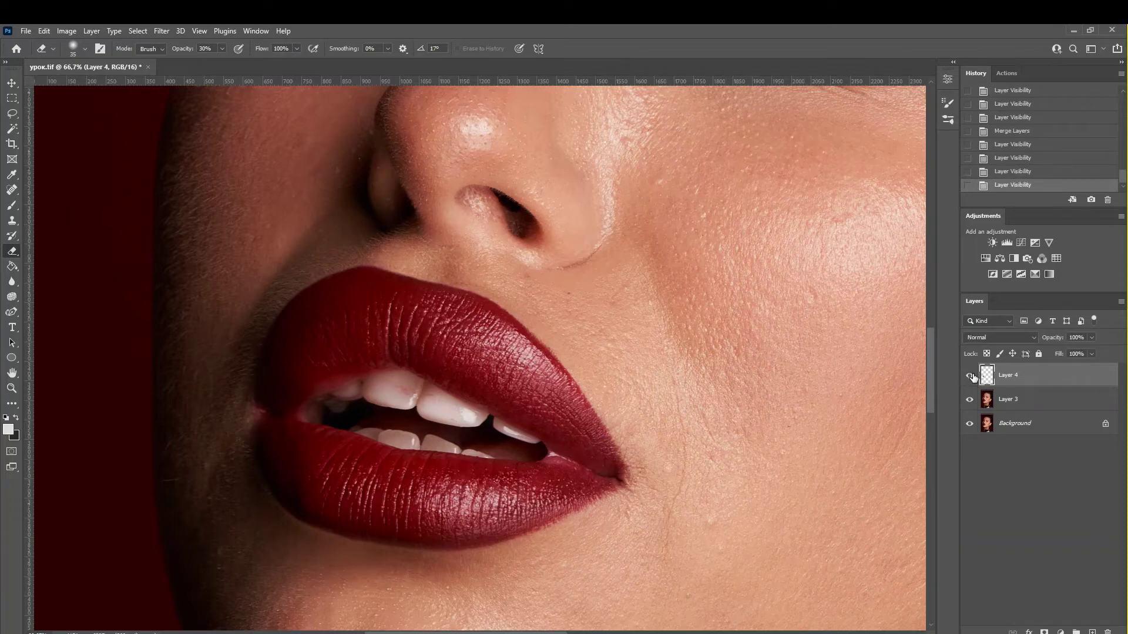
click(13, 84)
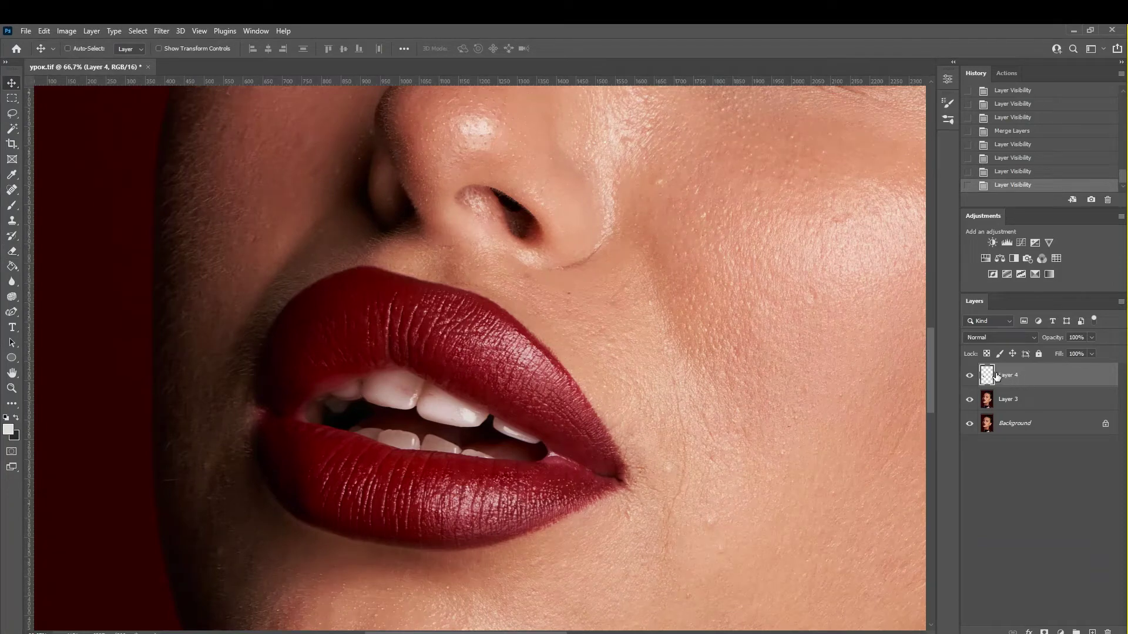
click(969, 376)
Step: Zoom to 200% and lasso the dark mouth gap near the right corner on Layer 3
key(ctrl)
scroll(552, 476, up, 2)
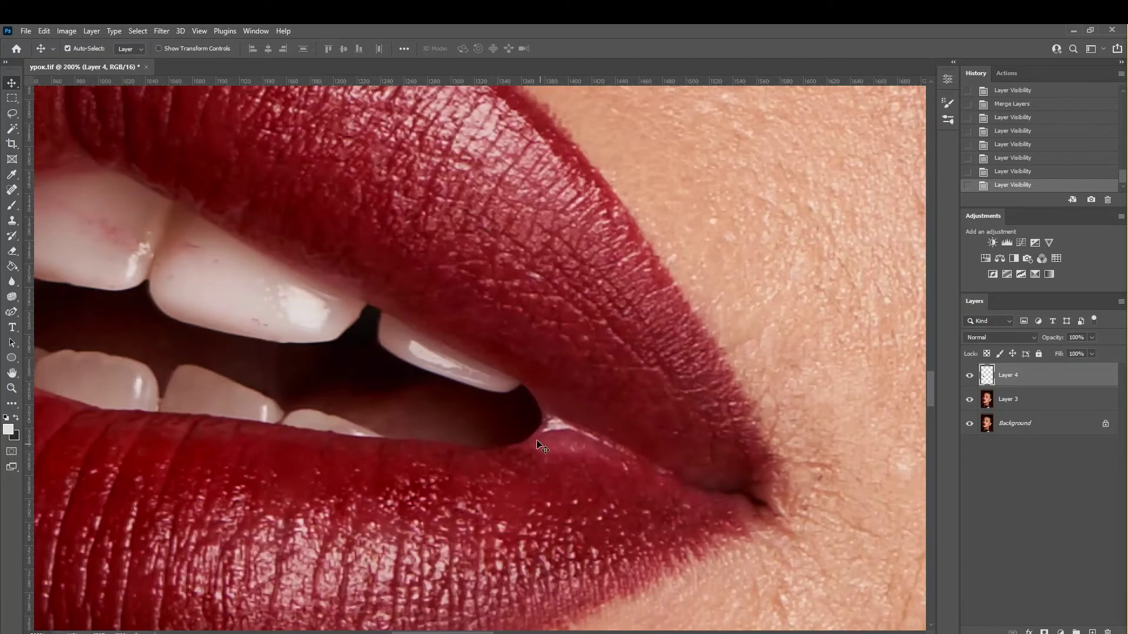
click(12, 113)
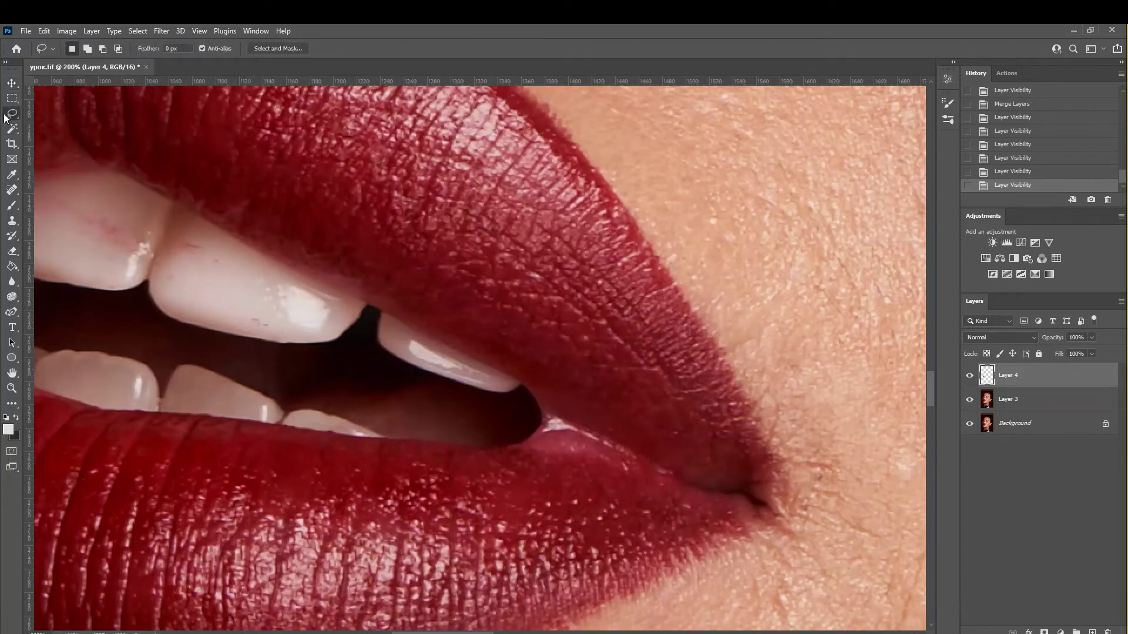
click(1027, 406)
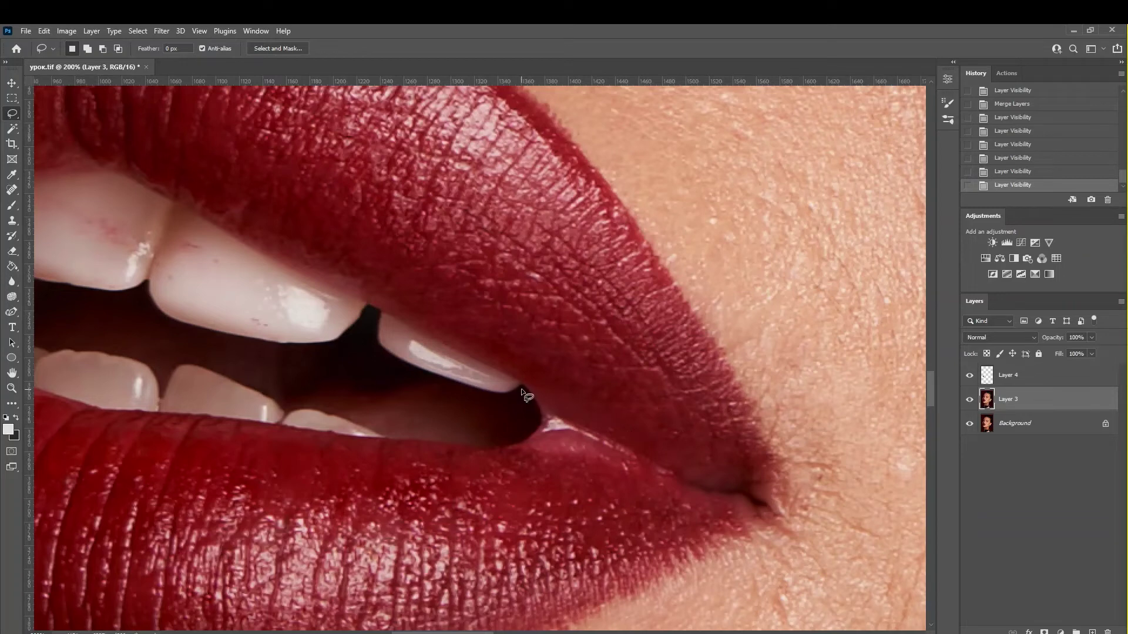
drag(521, 389, 442, 400)
mouse_move(461, 439)
mouse_down()
mouse_move(536, 416)
mouse_move(526, 396)
mouse_up()
click(87, 50)
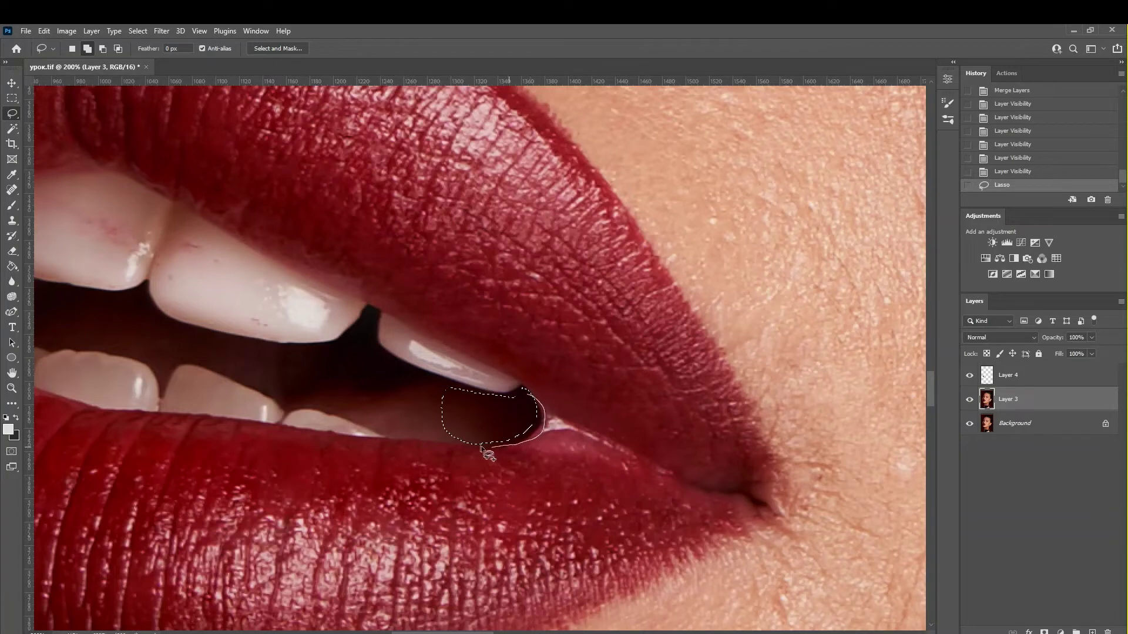
drag(519, 445, 488, 447)
Step: Paste the gap onto Layer 5 and warp it out toward the right lip corner, then commit
key(ctrl+c)
key(ctrl+v)
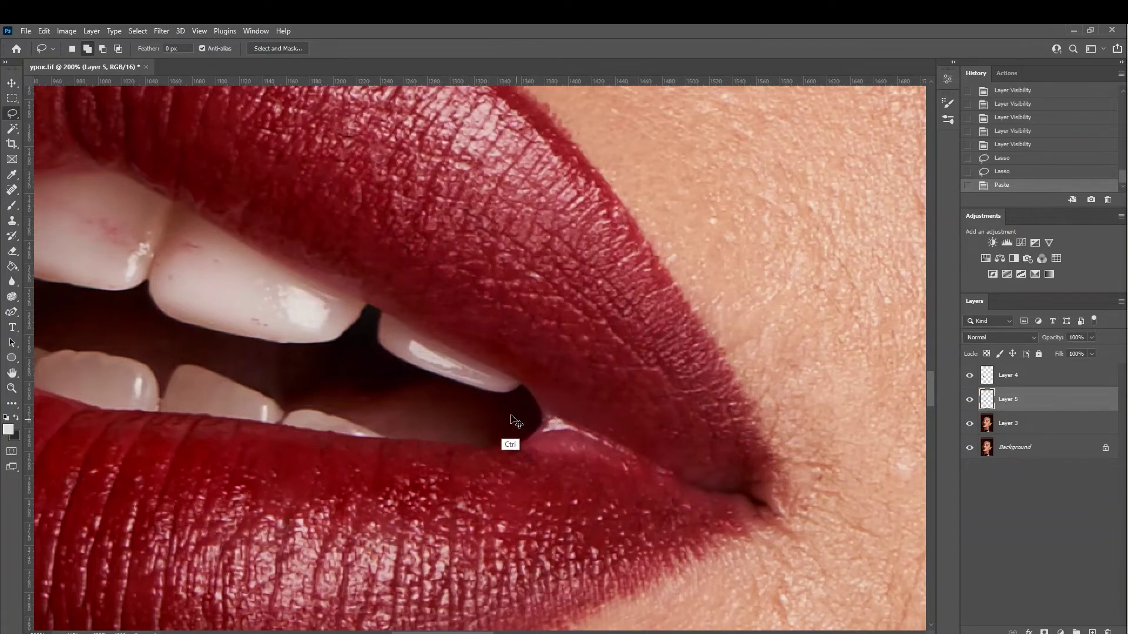
key(ctrl+t)
right_click(515, 418)
click(540, 248)
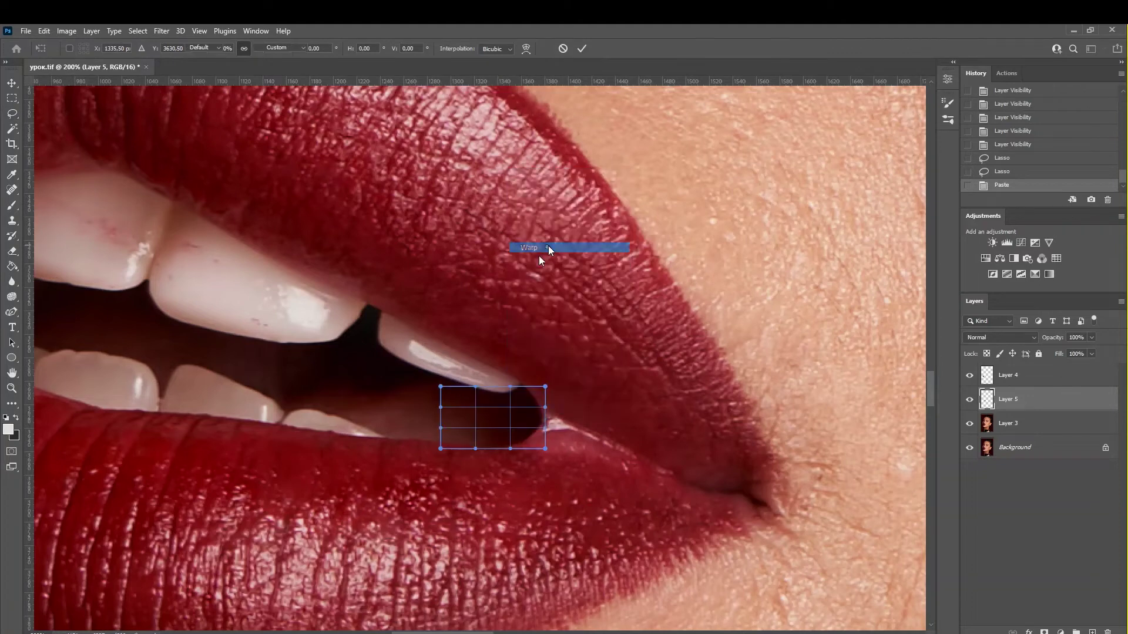
mouse_move(546, 434)
mouse_down()
mouse_move(582, 458)
mouse_move(705, 487)
mouse_up()
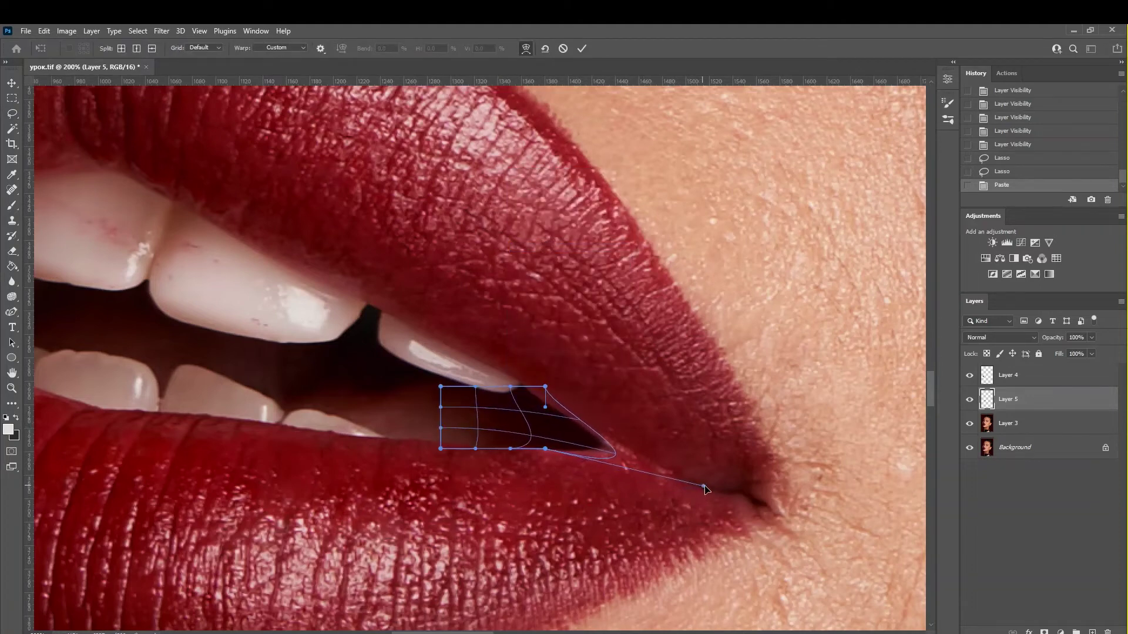
mouse_move(545, 449)
mouse_down()
mouse_move(626, 491)
mouse_move(679, 477)
mouse_up()
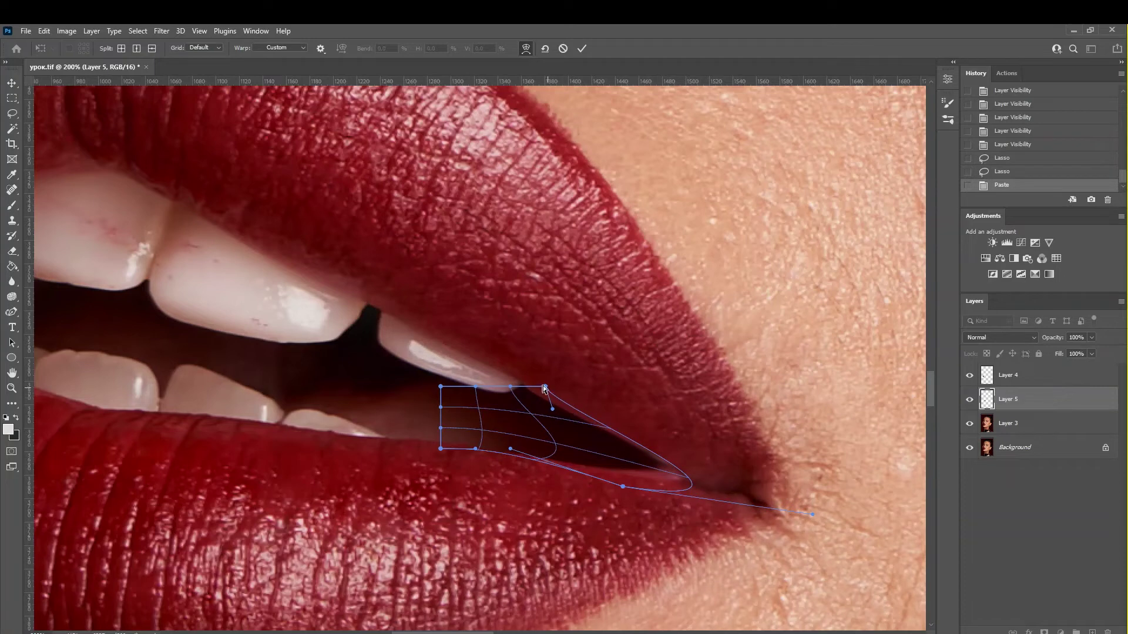
drag(546, 388, 546, 376)
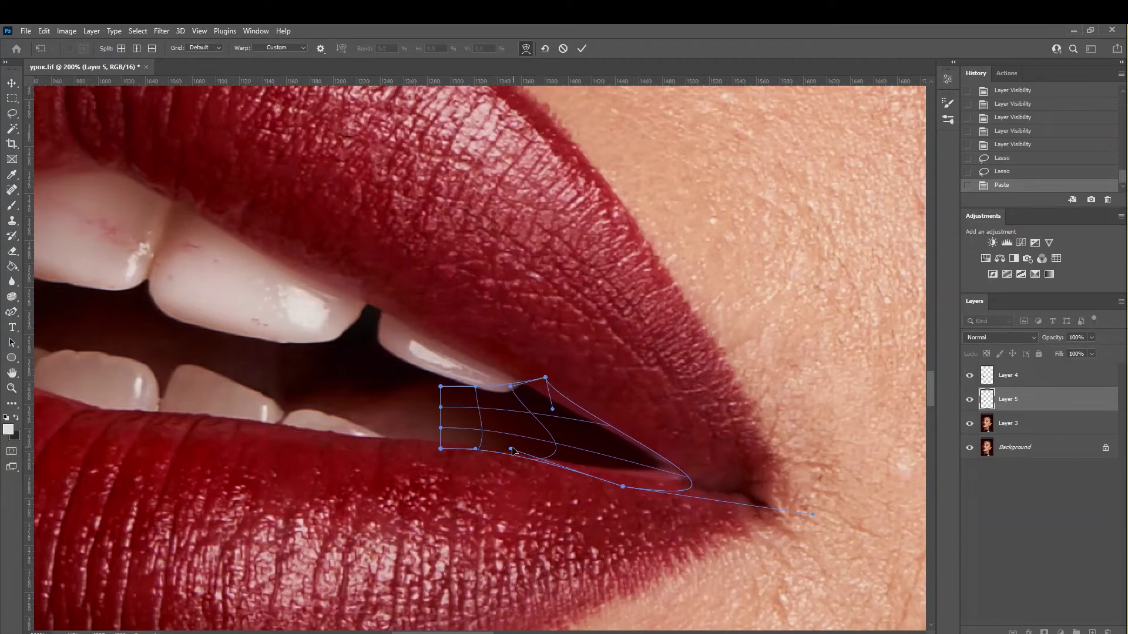
drag(511, 449, 514, 460)
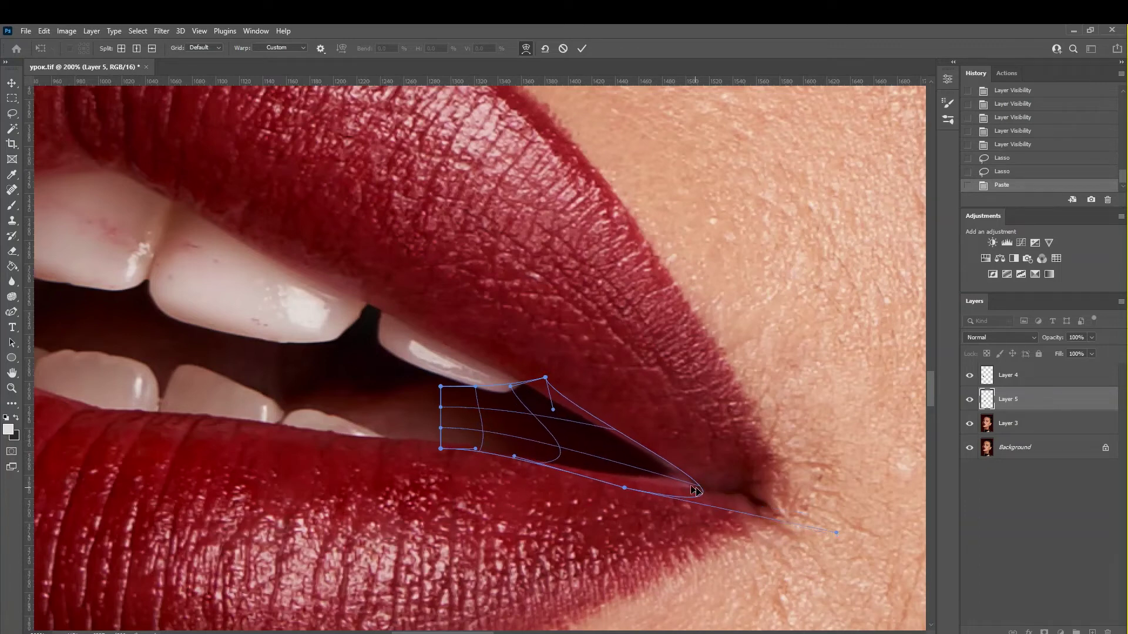
click(11, 82)
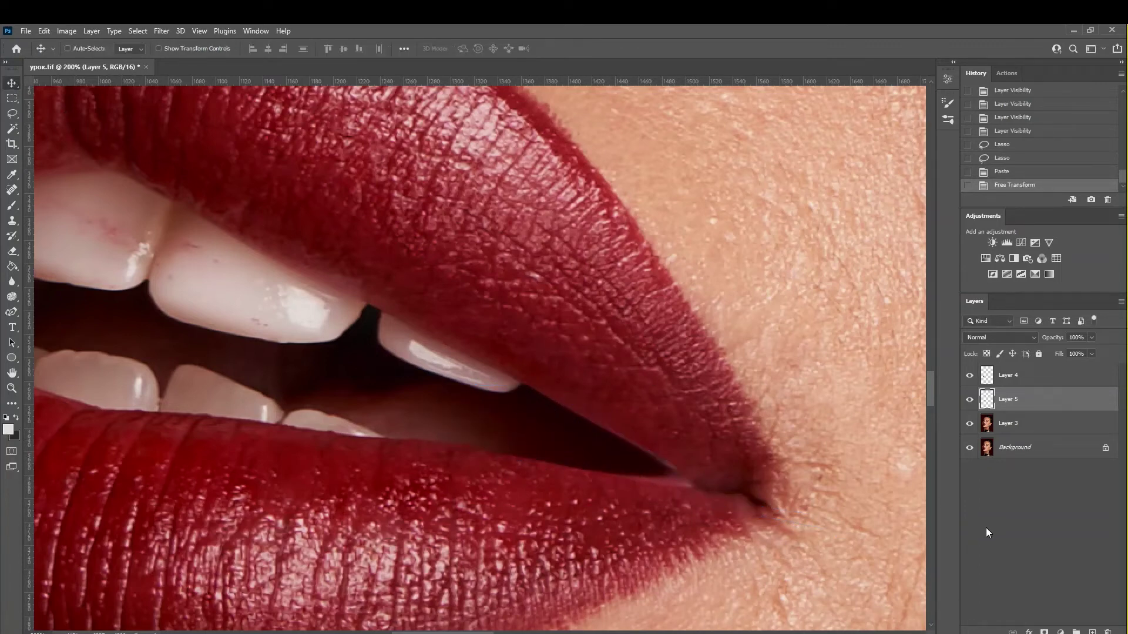
Step: Give Layer 5 an inverted black mask and paint the extended corner back with fine white brush
click(1044, 632)
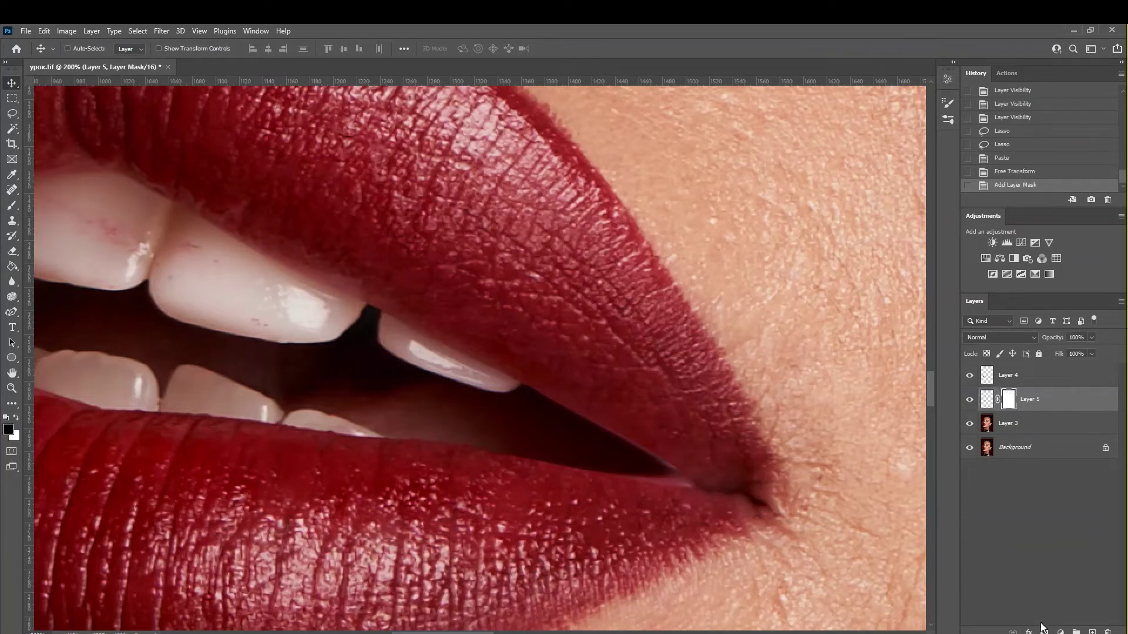
key(ctrl+i)
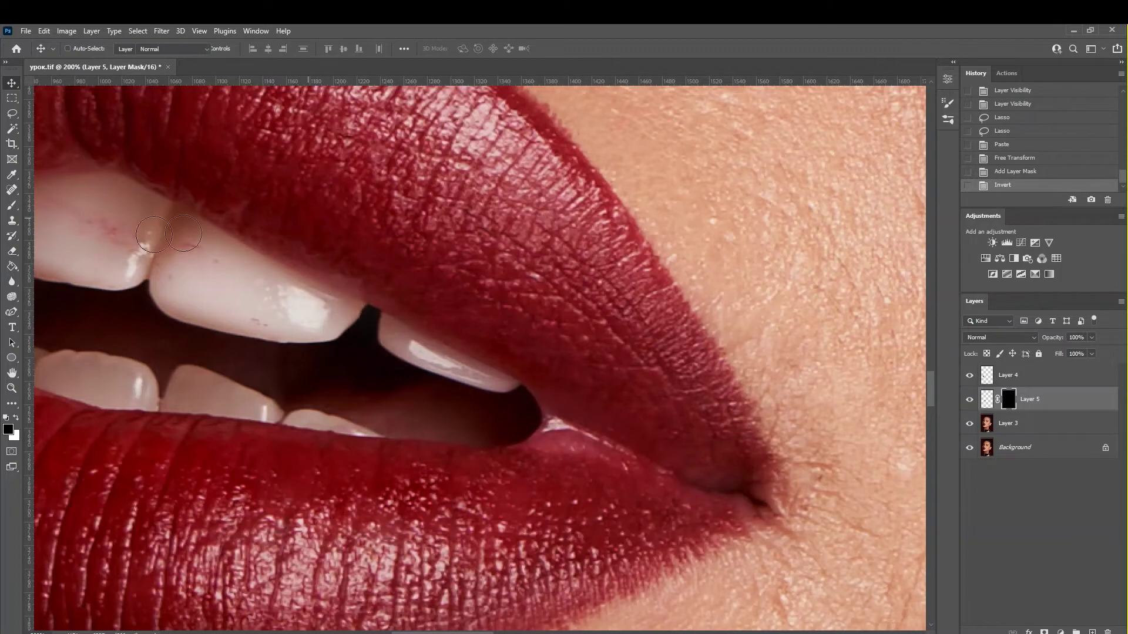
key(b)
click(13, 438)
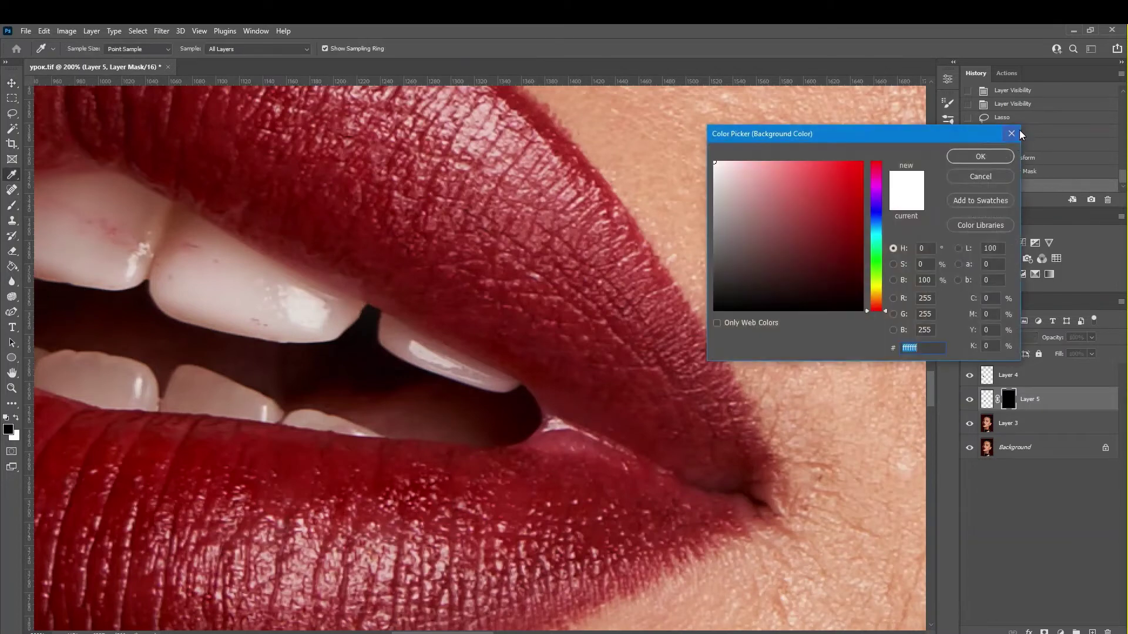
click(1017, 134)
click(18, 419)
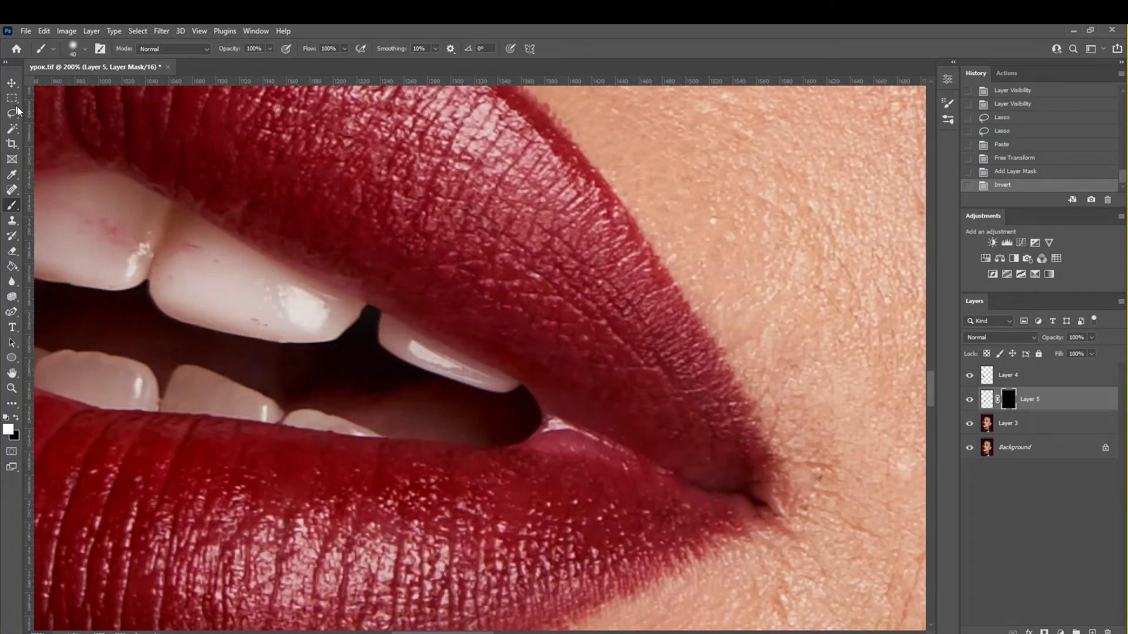
key(bracketleft)
key(bracketleft)
key(bracketleft)
key(bracketleft)
drag(526, 419, 602, 449)
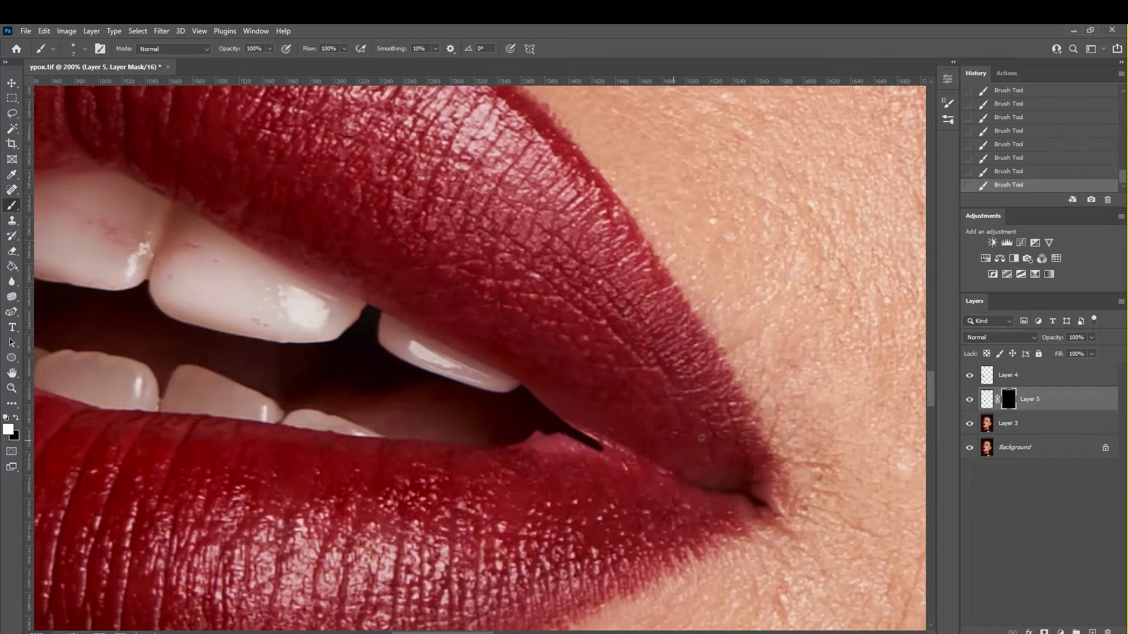
key(ctrl+minus)
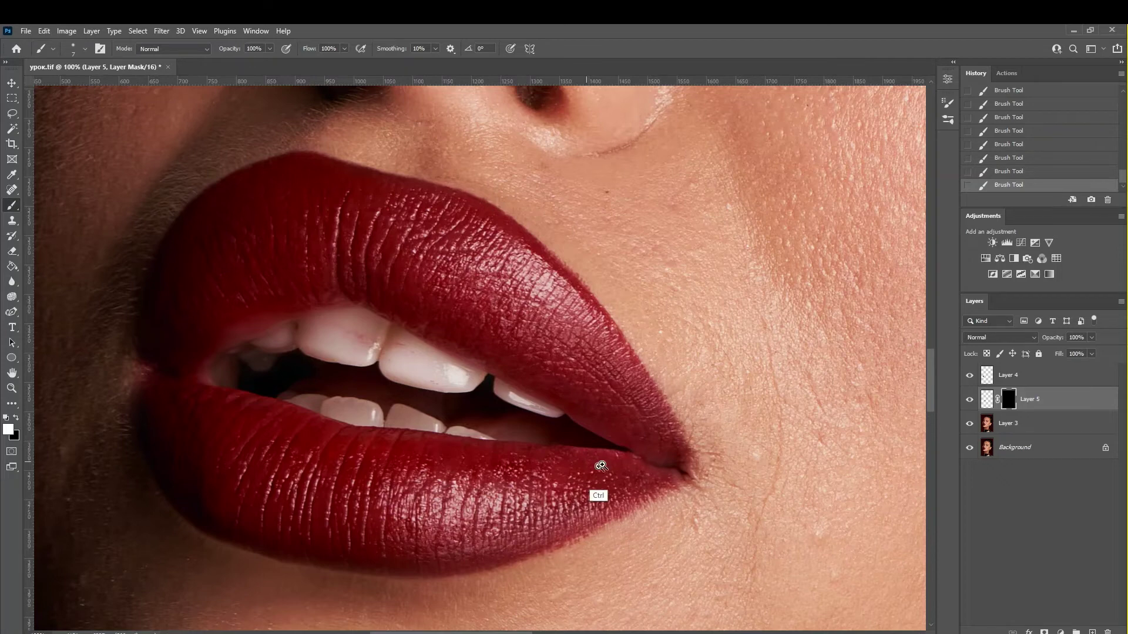
Step: Feather Layer 5's mask by 1.2 px in its Properties
scroll(650, 457, up, 3)
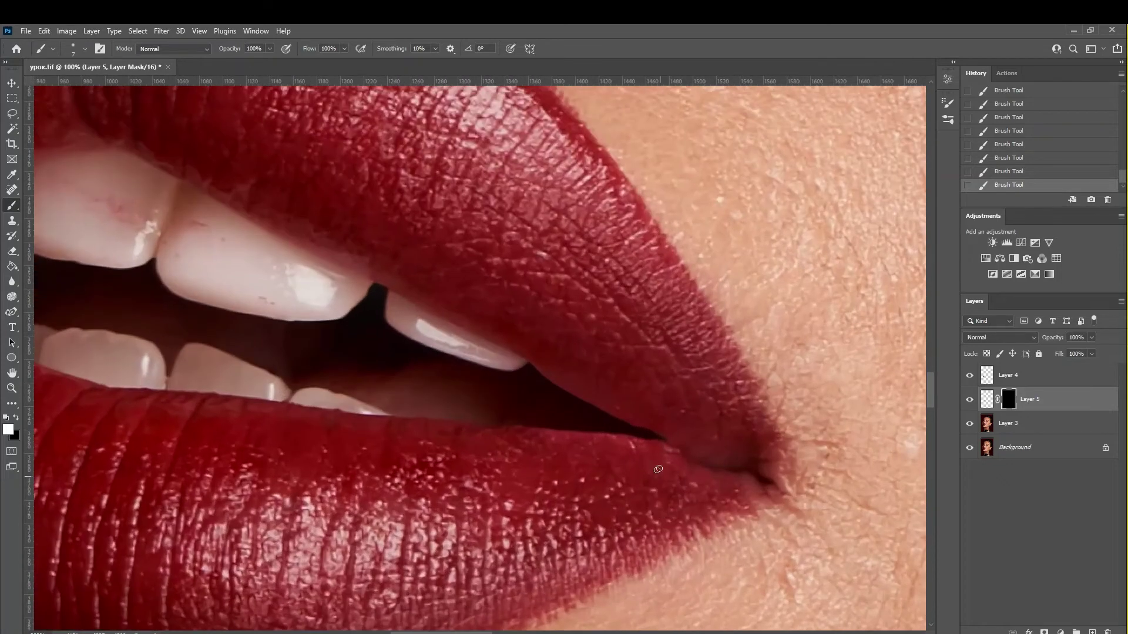
double_click(1009, 400)
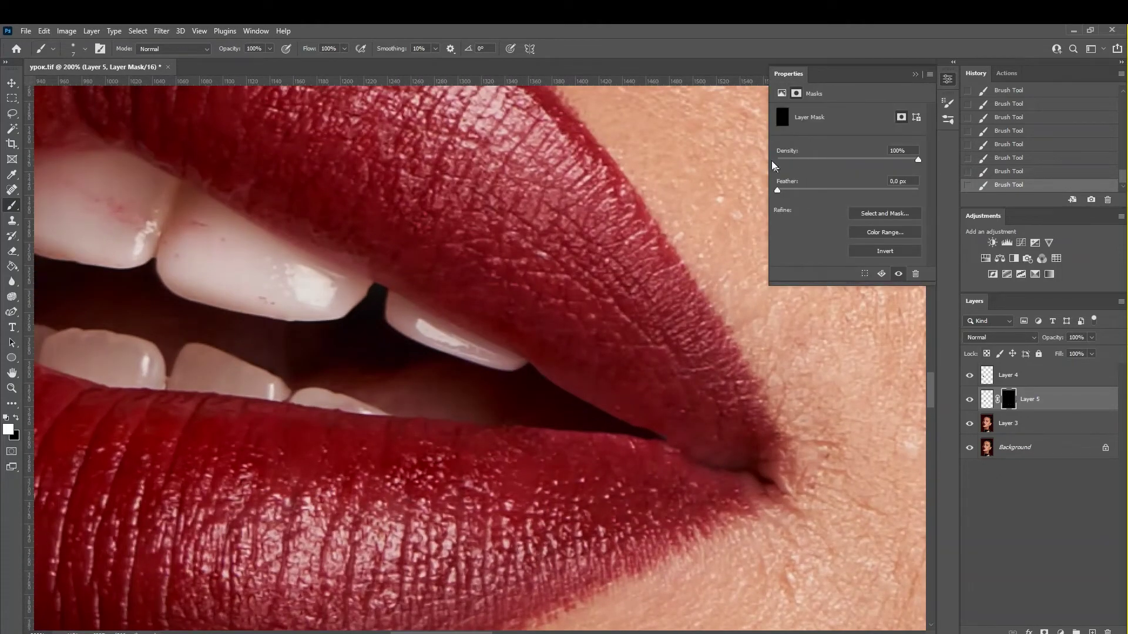
click(787, 190)
click(915, 74)
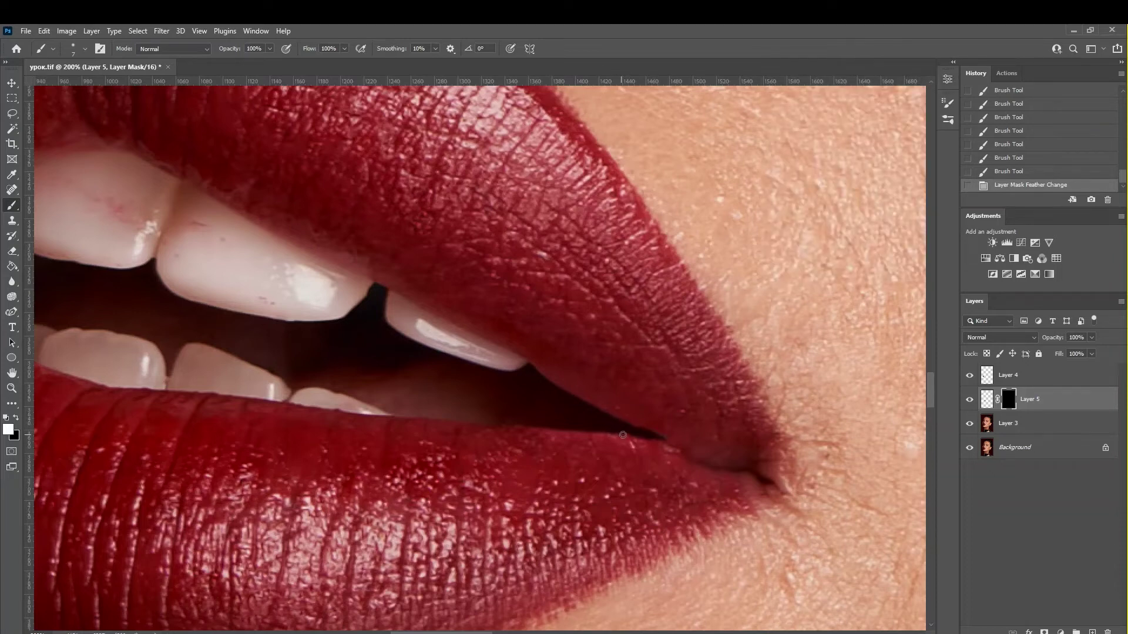
Step: Paint the mask with black and white at 31% brush opacity to blend the corner edges
key(x)
key(bracketright)
key(bracketright)
key(bracketright)
click(232, 62)
key(bracketleft)
mouse_move(662, 405)
mouse_down()
mouse_move(643, 422)
mouse_move(617, 397)
mouse_move(698, 467)
mouse_move(629, 397)
mouse_up()
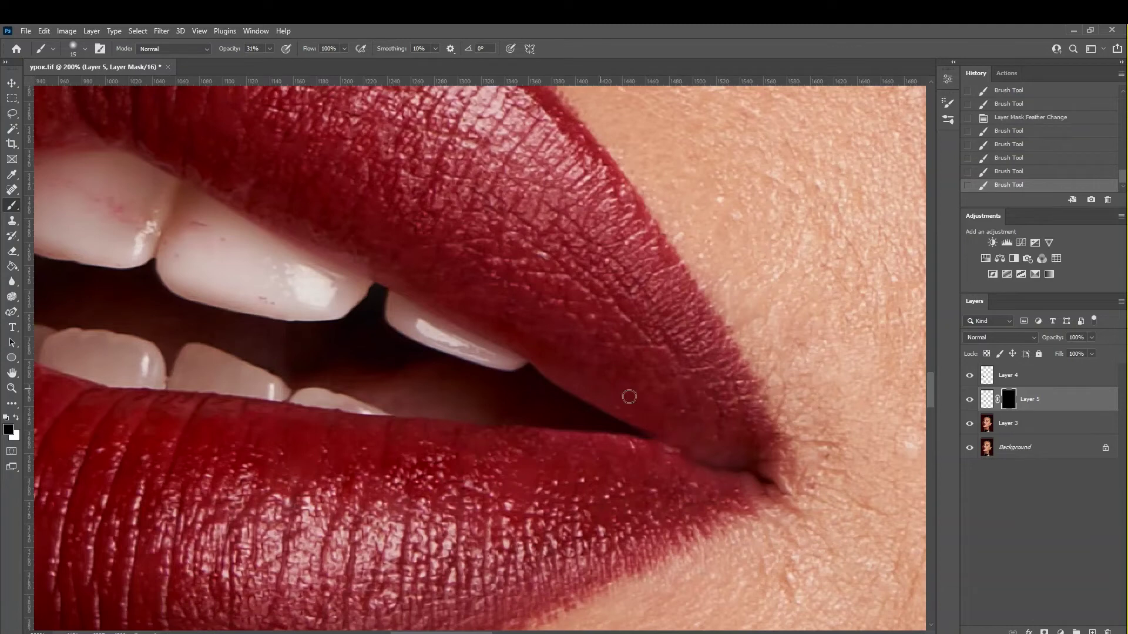
key(bracketright)
drag(737, 472, 695, 493)
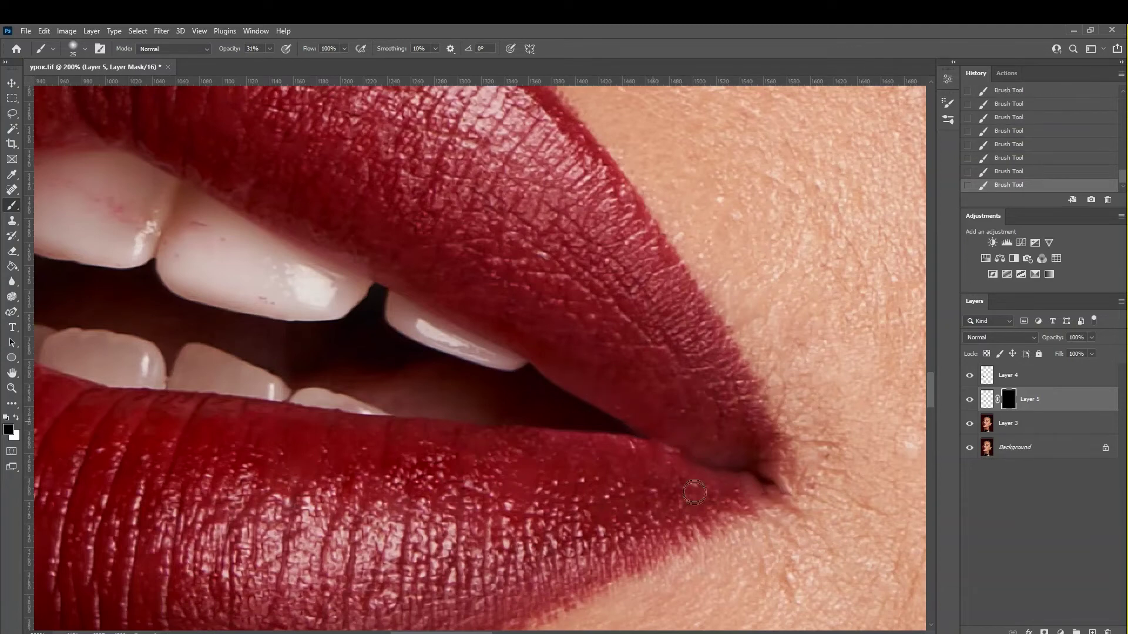
key(bracketright)
key(bracketright)
key(bracketright)
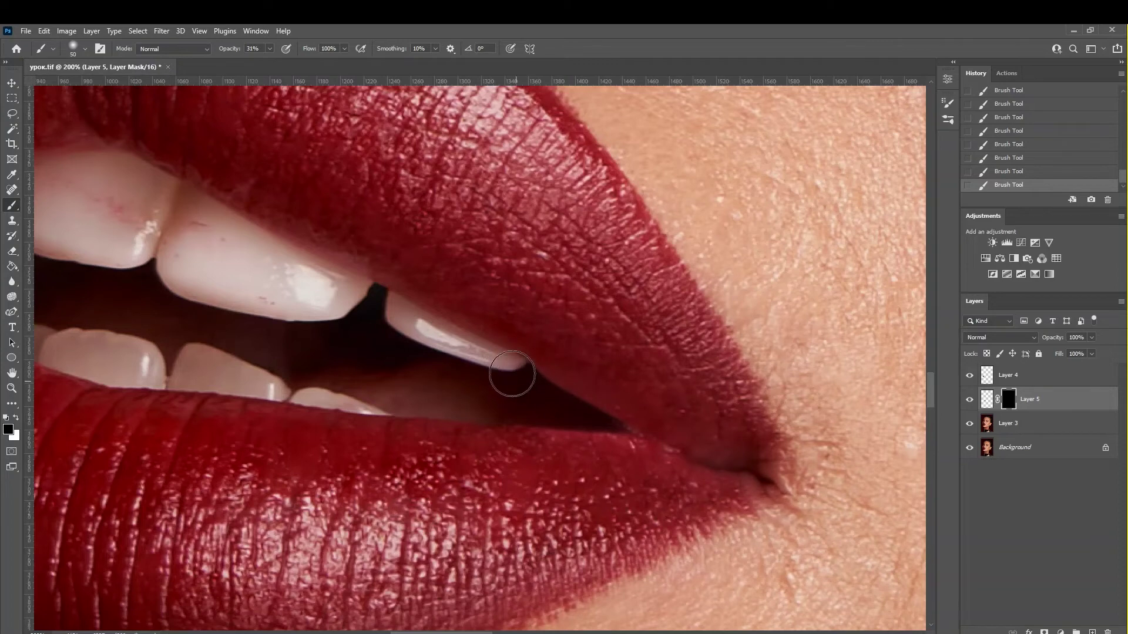
key(bracketleft)
key(bracketleft)
key(bracketleft)
key(x)
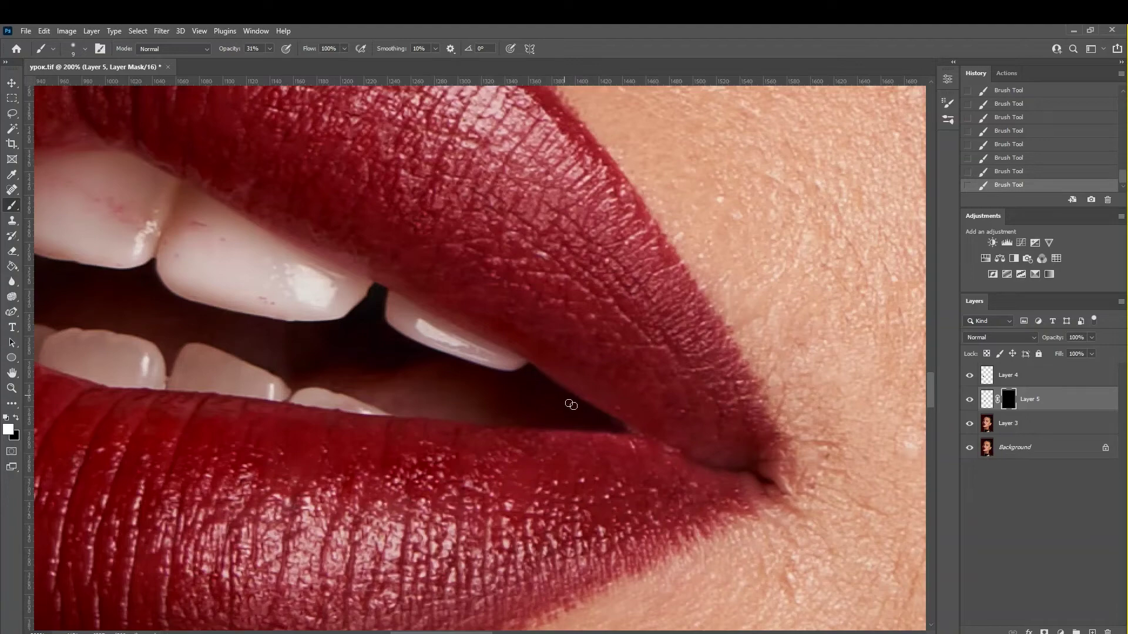
alt+click(617, 491)
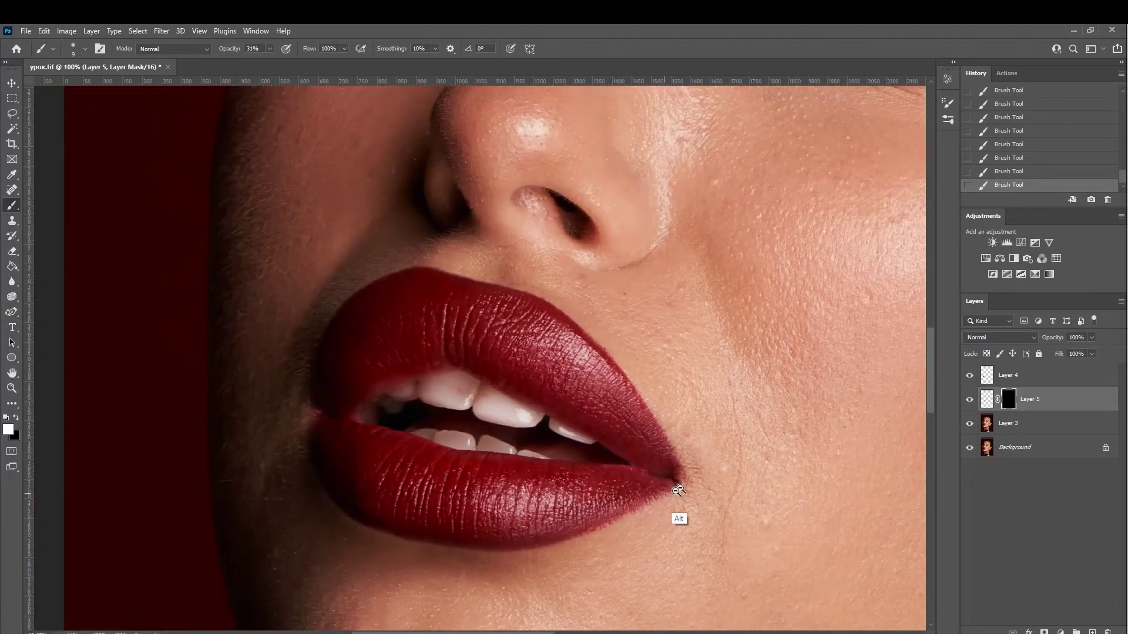
Step: Toggle the Background layer to compare with the original, then zoom in and select Layer 5
click(1022, 377)
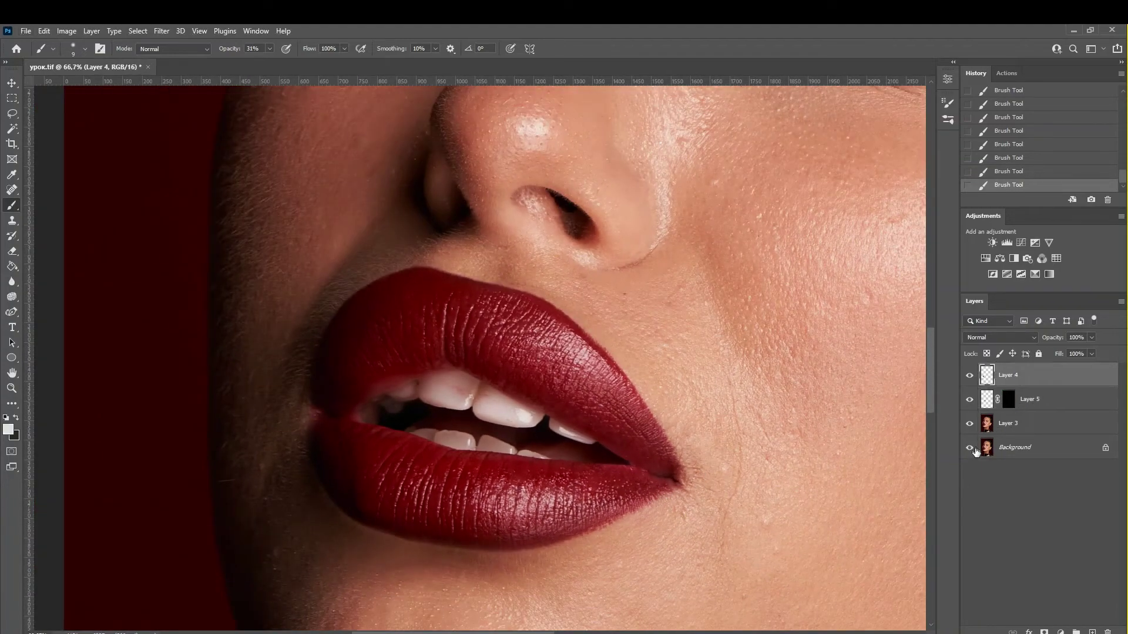
alt+click(970, 449)
alt+click(971, 449)
alt+click(970, 449)
alt+click(970, 449)
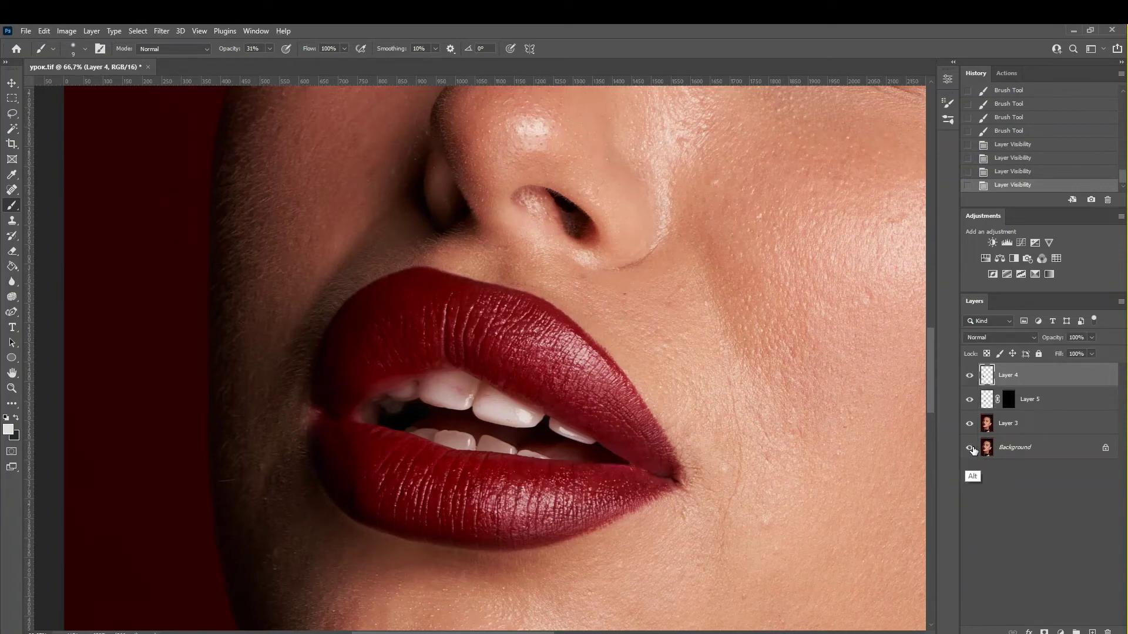
scroll(614, 476, up, 1)
scroll(613, 477, up, 1)
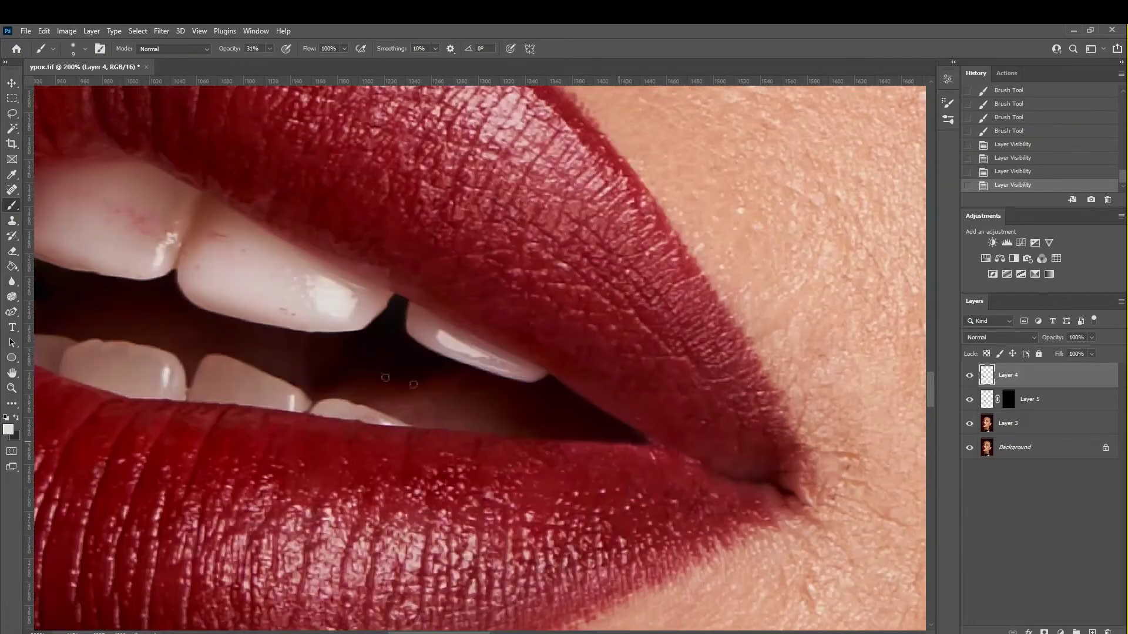
click(11, 83)
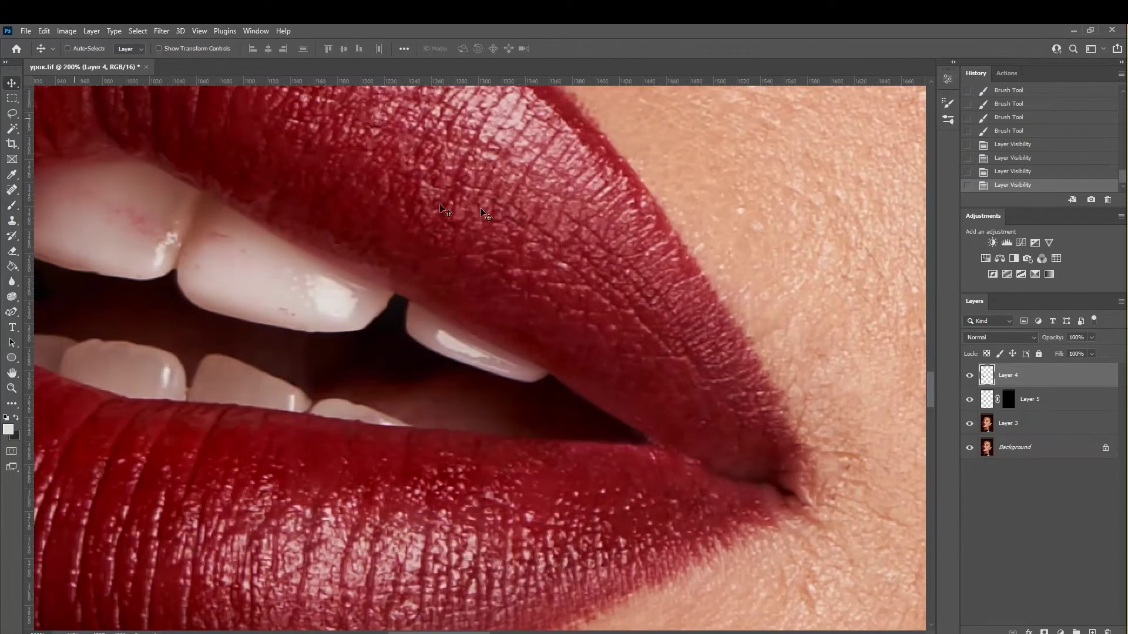
click(1050, 405)
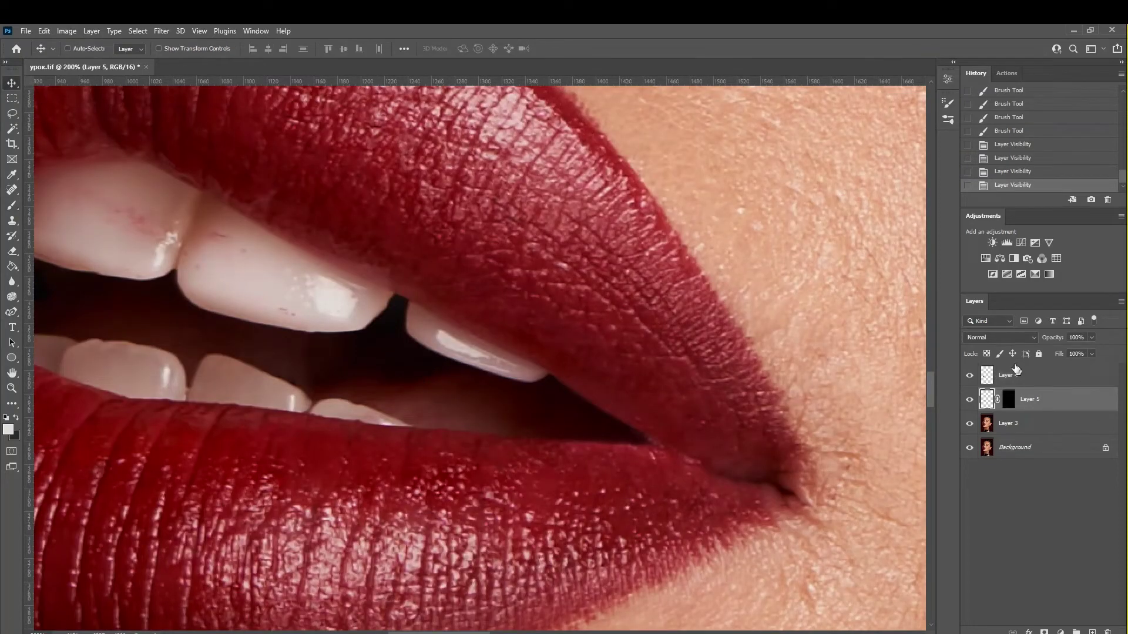
Step: Add a darkening Curves adjustment above Layer 5 and invert its mask to hide it
click(1021, 242)
drag(867, 207, 875, 222)
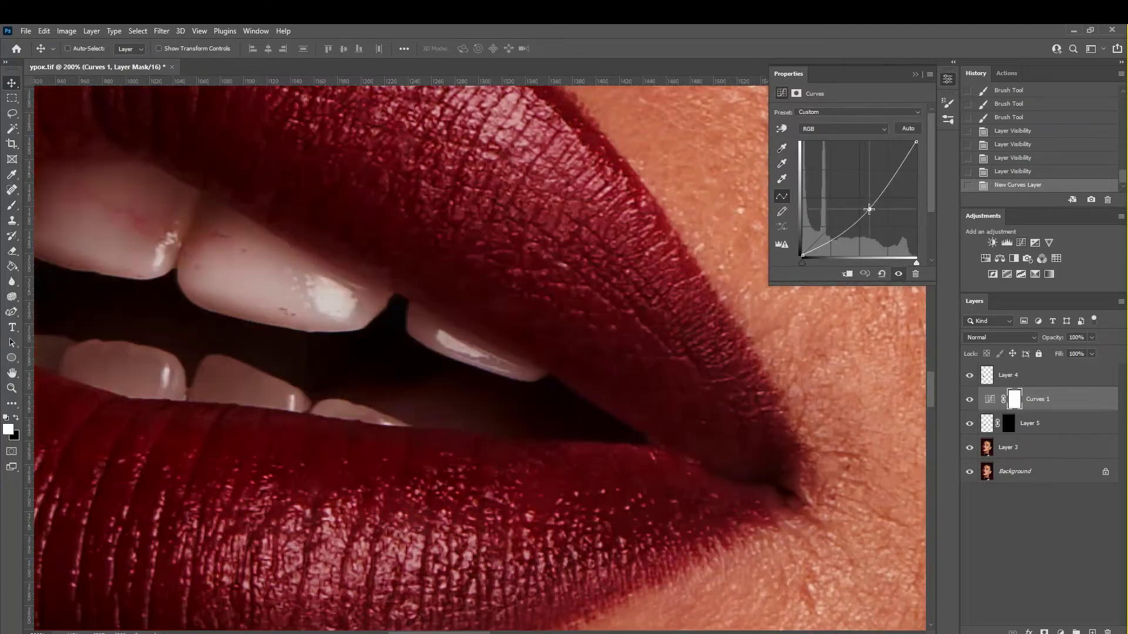
click(915, 74)
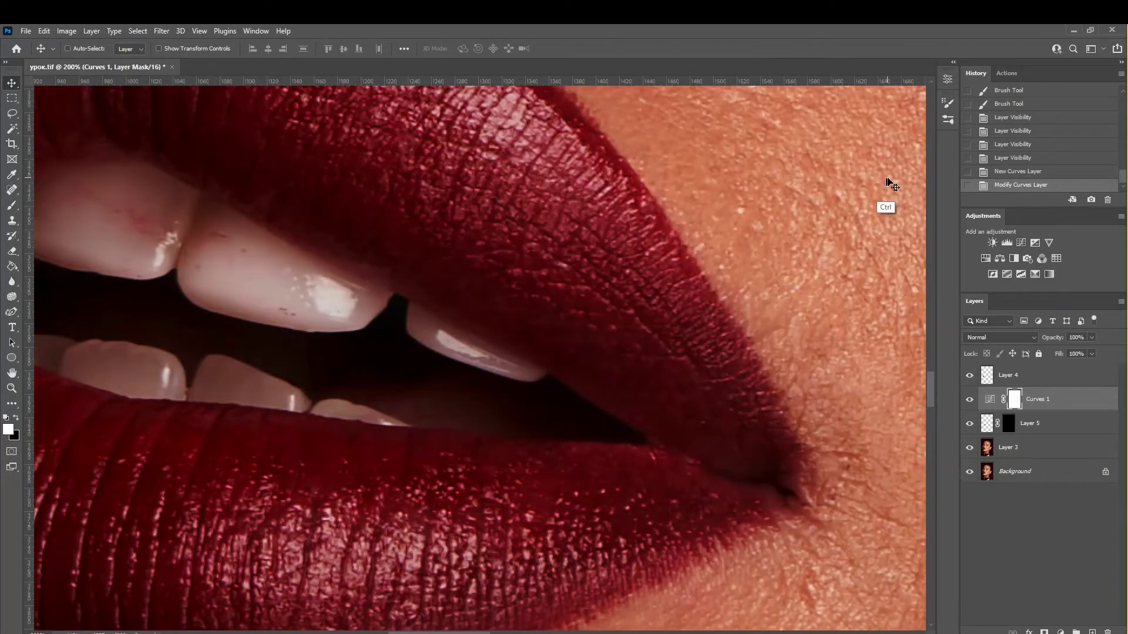
key(ctrl+i)
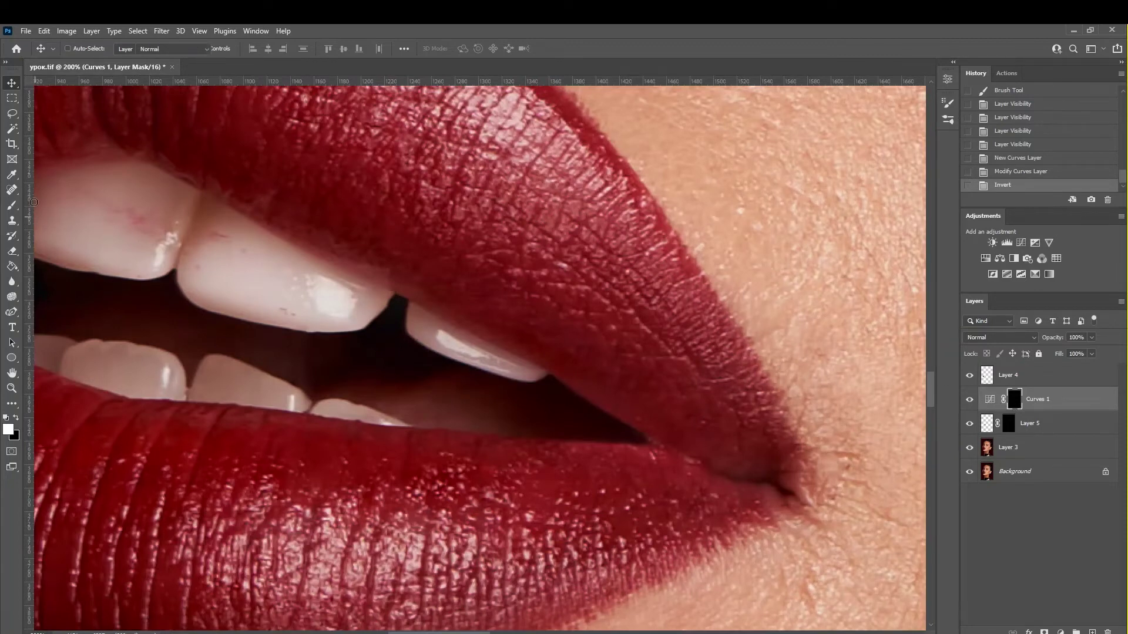
Step: Paint the darkening onto the mask along the lower lip line toward the right corner
click(14, 208)
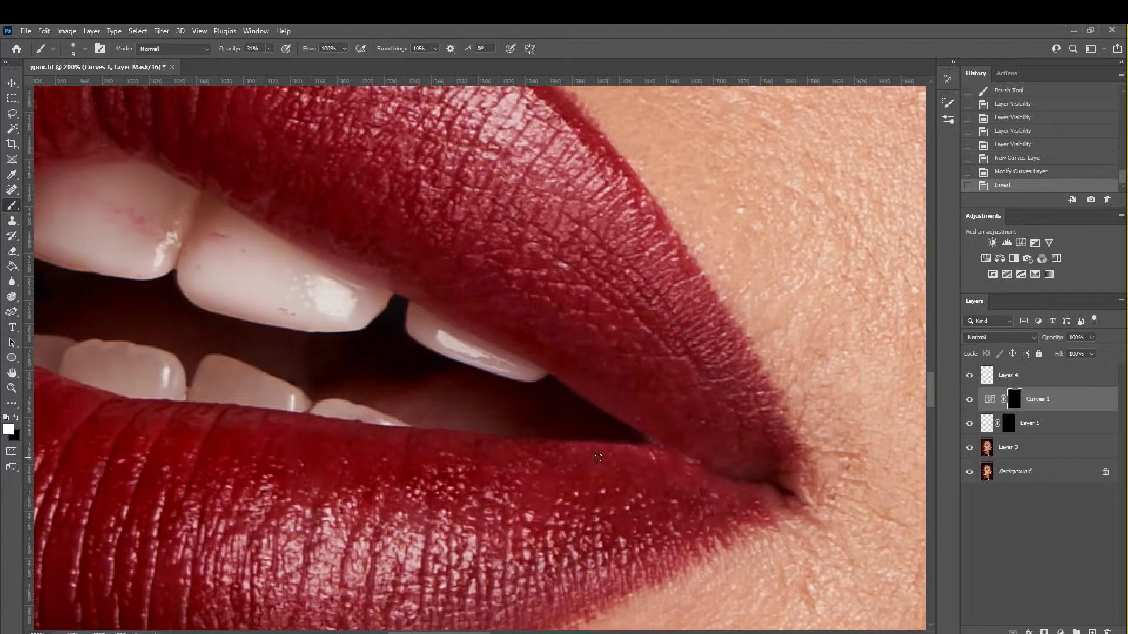
key(bracketright)
key(bracketright)
key(bracketright)
key(bracketright)
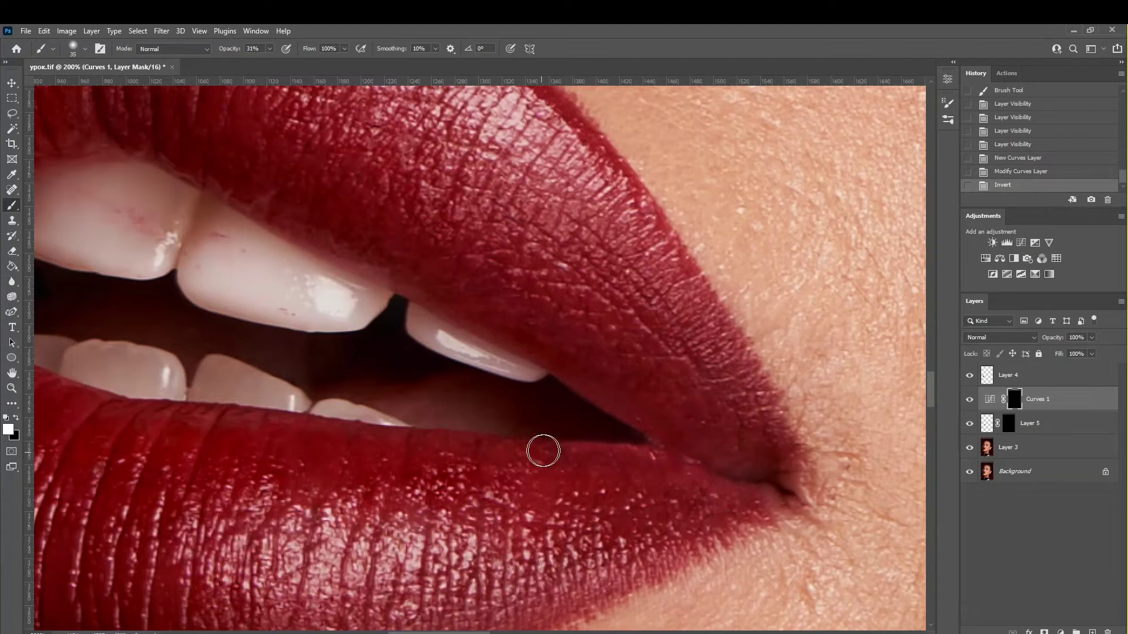
click(544, 451)
key(bracketleft)
key(bracketleft)
key(bracketleft)
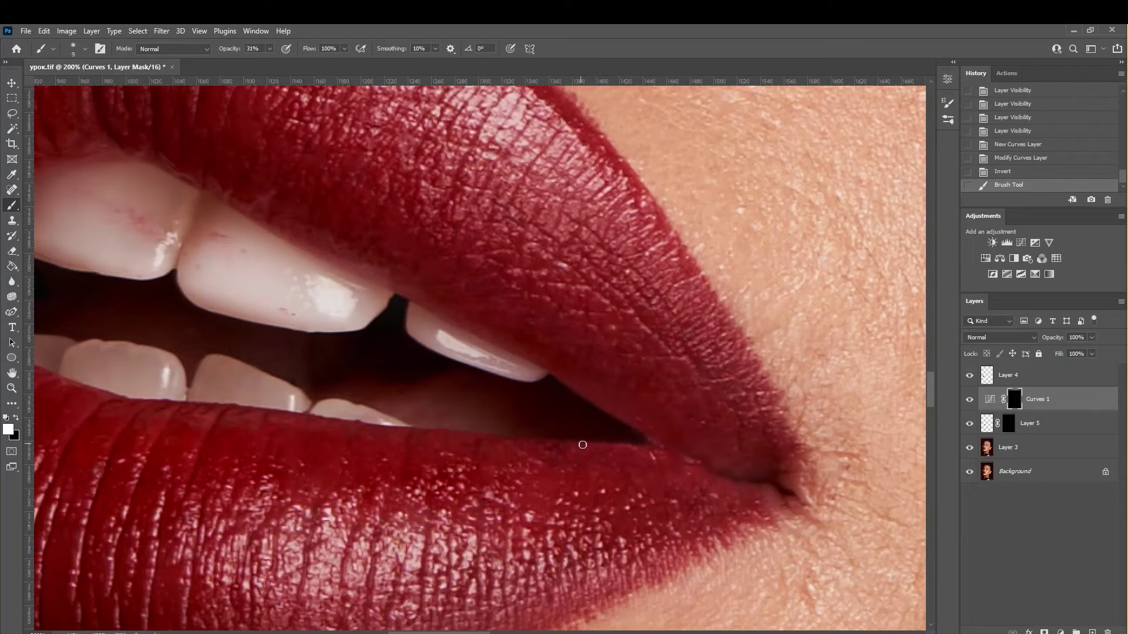
click(588, 447)
click(620, 449)
key(bracketright)
key(bracketright)
click(669, 457)
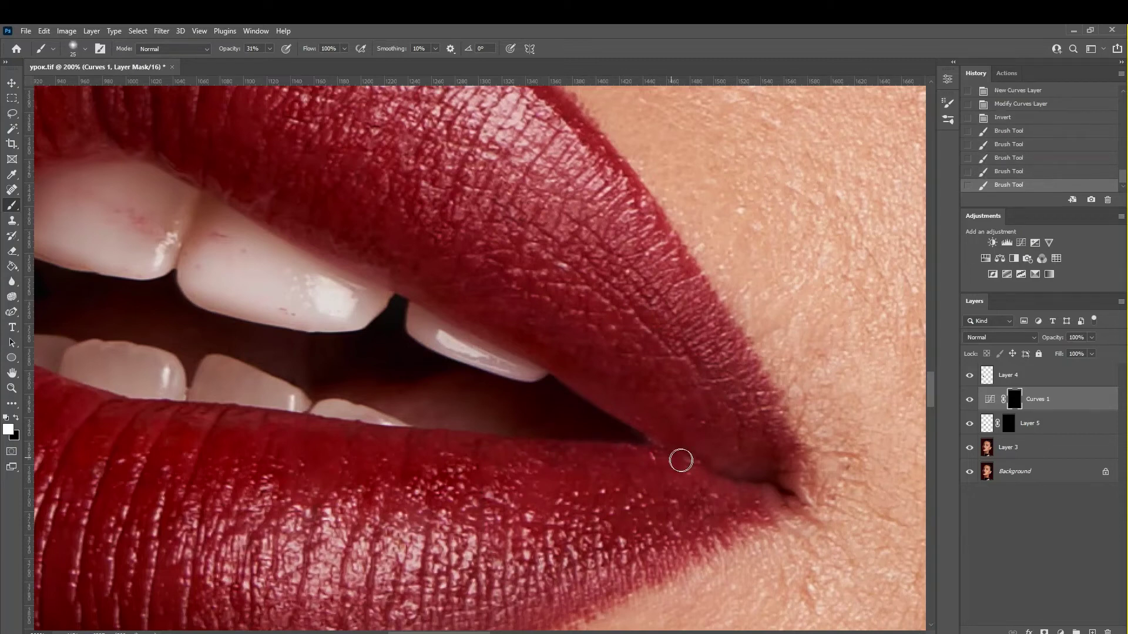
click(699, 471)
click(734, 484)
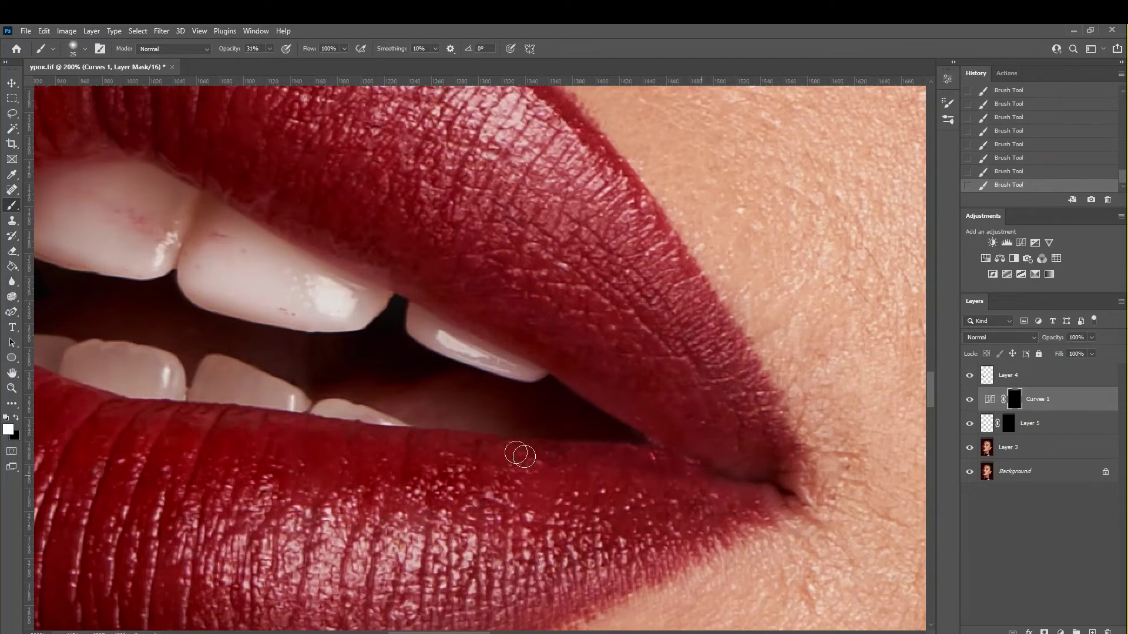
Step: At full brush opacity, deepen the lip-corner shadow on the mask, then hide Layer 4 to compare
key(bracketright)
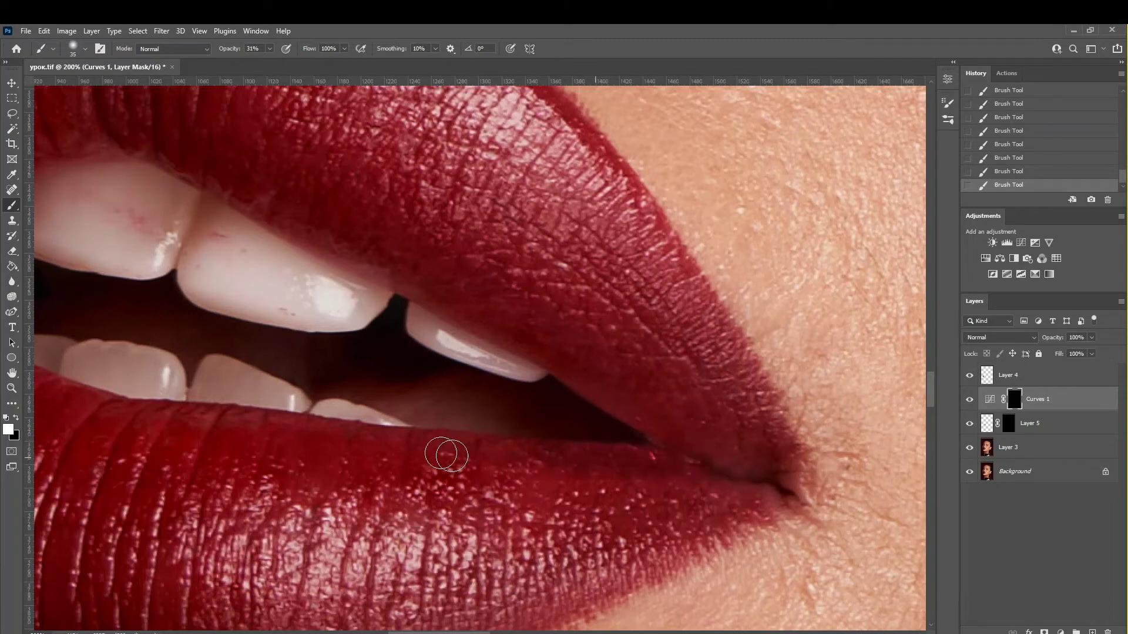
key(bracketleft)
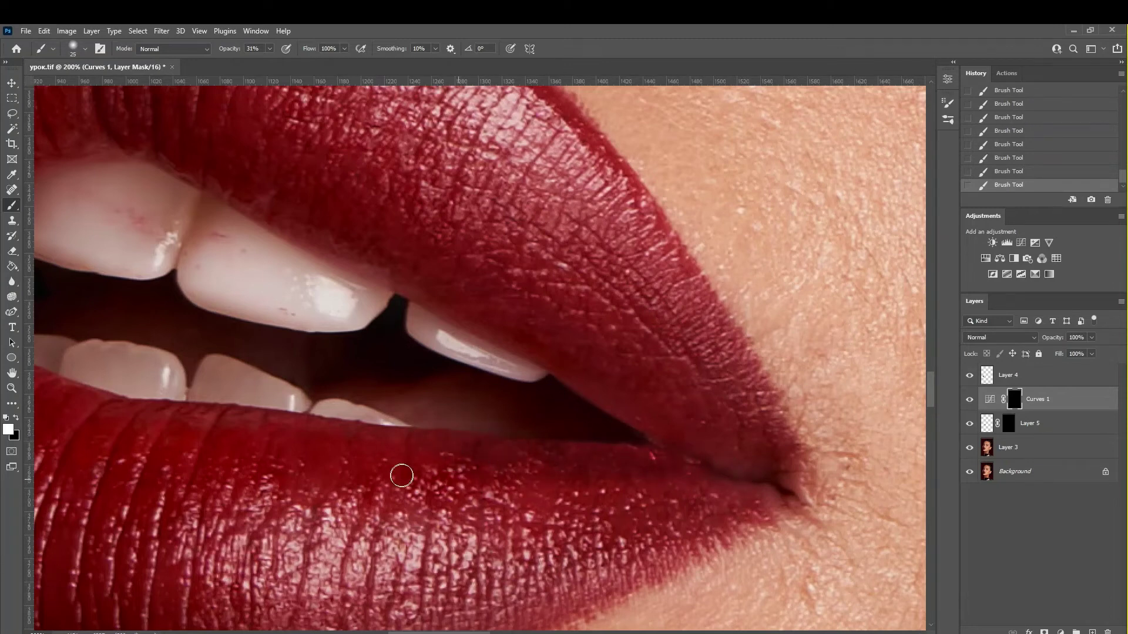
key(bracketleft)
key(bracketleft)
key(bracketright)
key(bracketright)
key(bracketright)
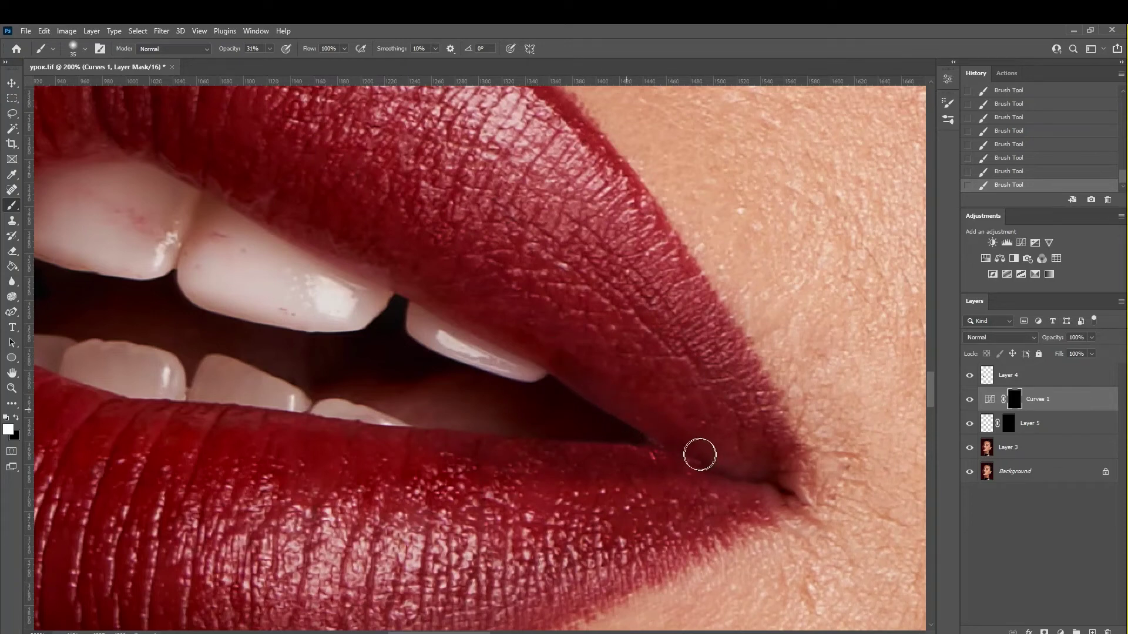
key(bracketleft)
key(bracketleft)
drag(270, 48, 307, 62)
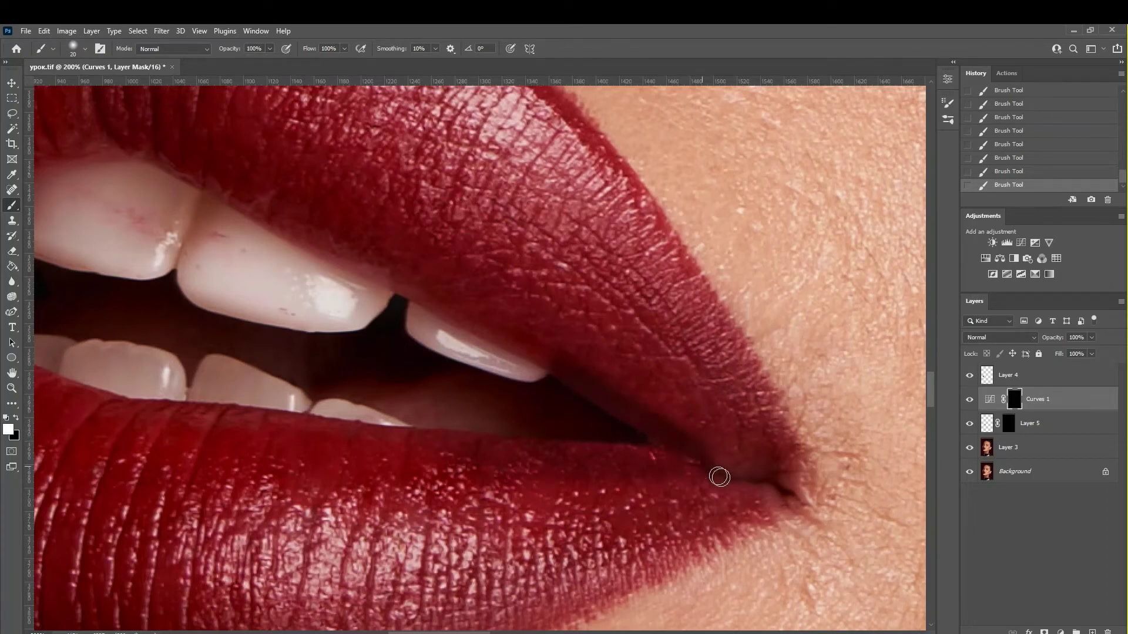
drag(720, 477, 734, 464)
click(520, 349)
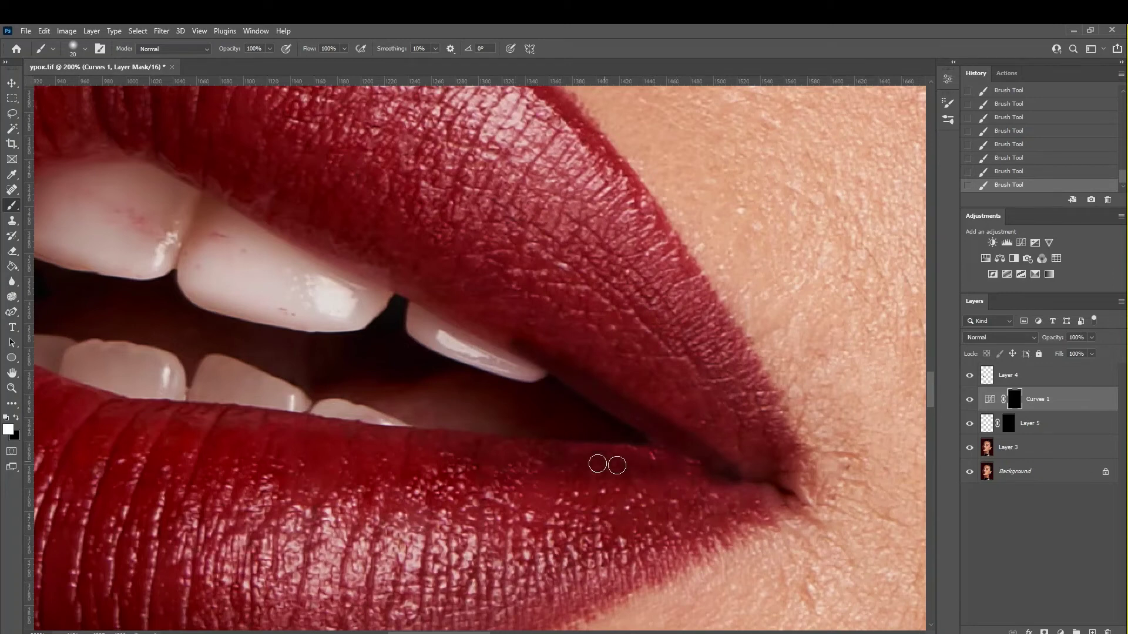
click(970, 376)
Step: Move Curves 1 below Layer 5, compare it on and off, and touch up its mask
click(969, 375)
drag(1037, 400, 1040, 381)
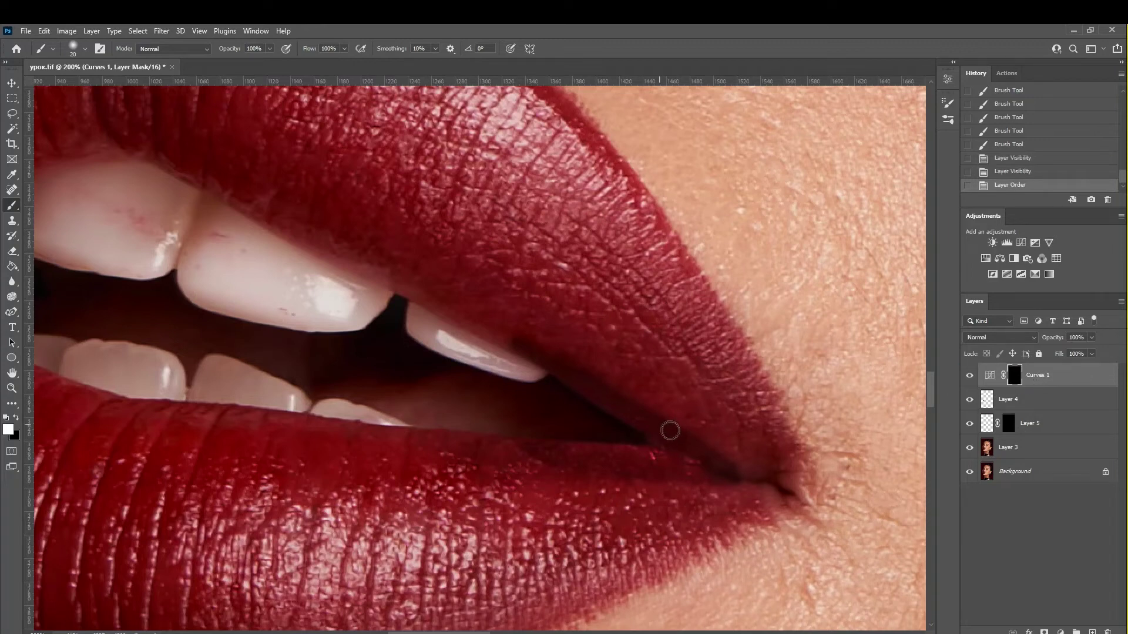
drag(1063, 375, 1050, 429)
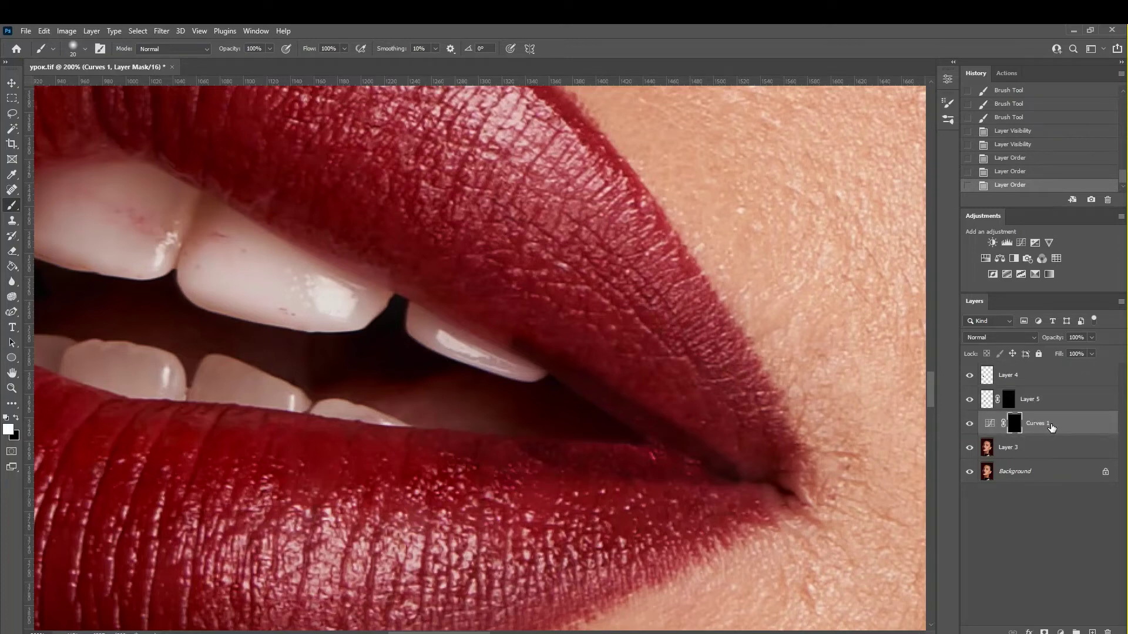
click(912, 436)
click(969, 423)
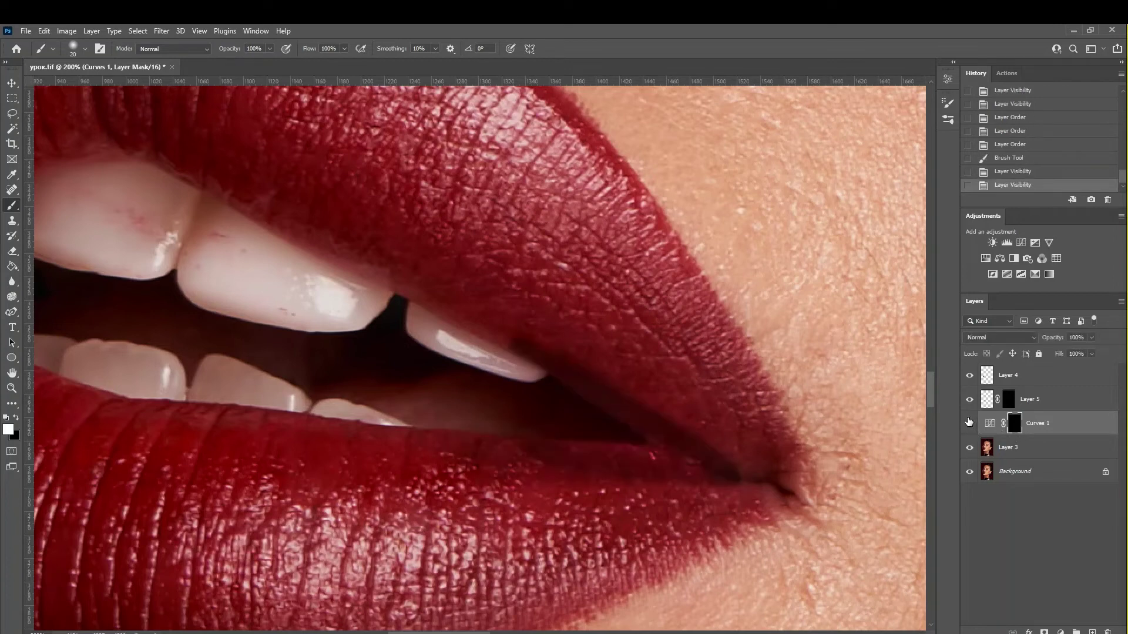
key(bracketleft)
key(bracketleft)
key(bracketleft)
drag(578, 449, 694, 460)
alt+click(595, 435)
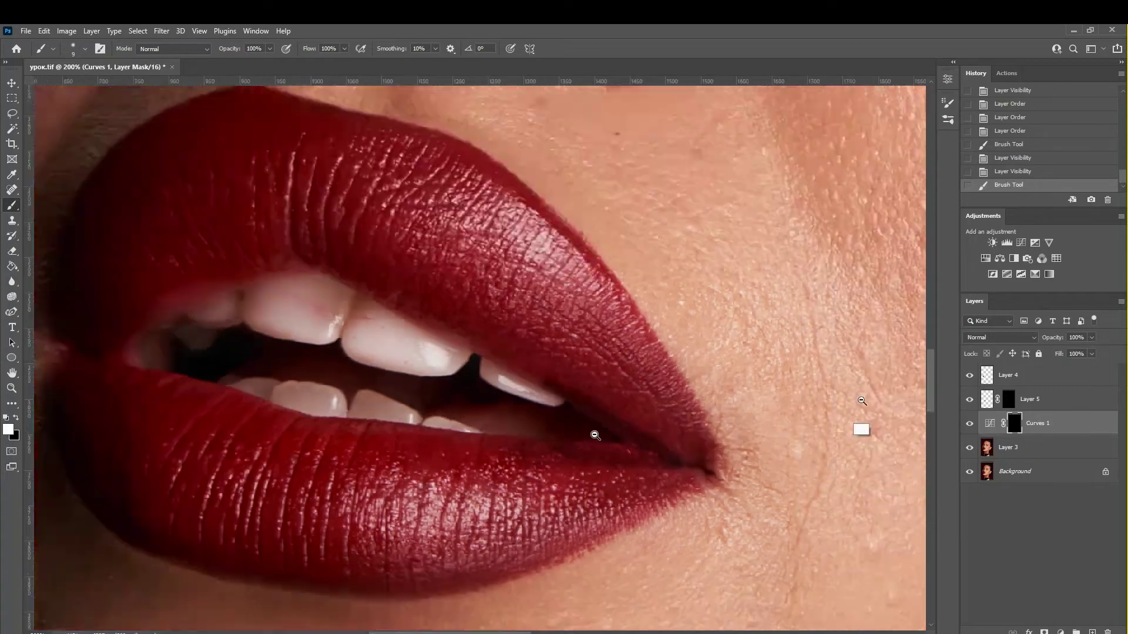
Step: Feather the Curves 1 mask to 14.4 px and lower the layer's opacity to 47%
double_click(1015, 423)
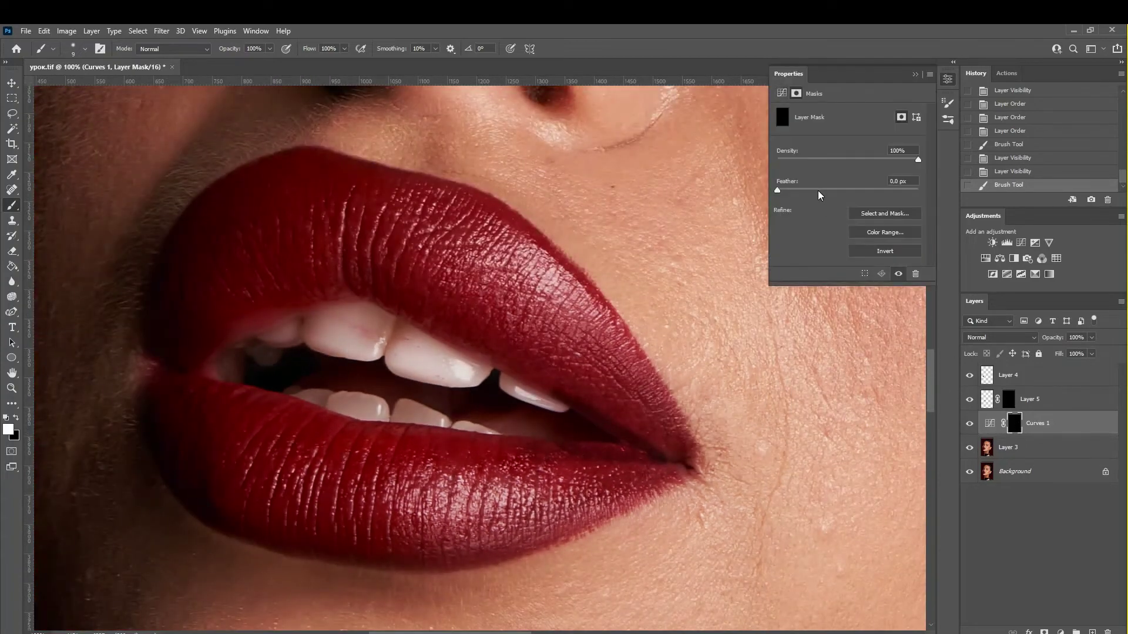
click(818, 190)
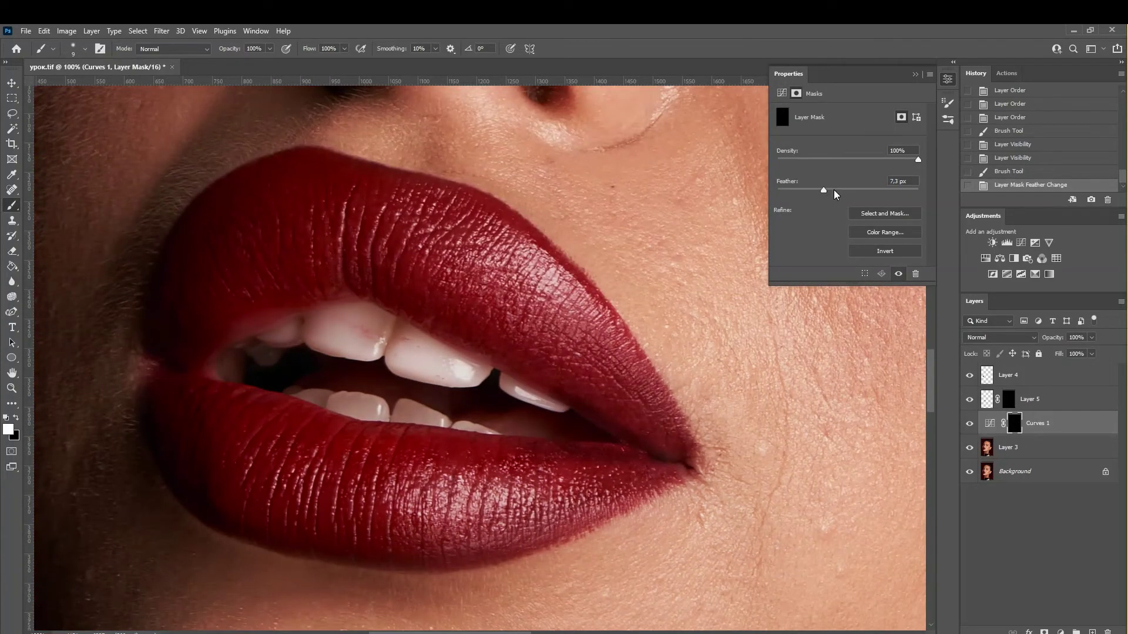
click(834, 191)
click(914, 75)
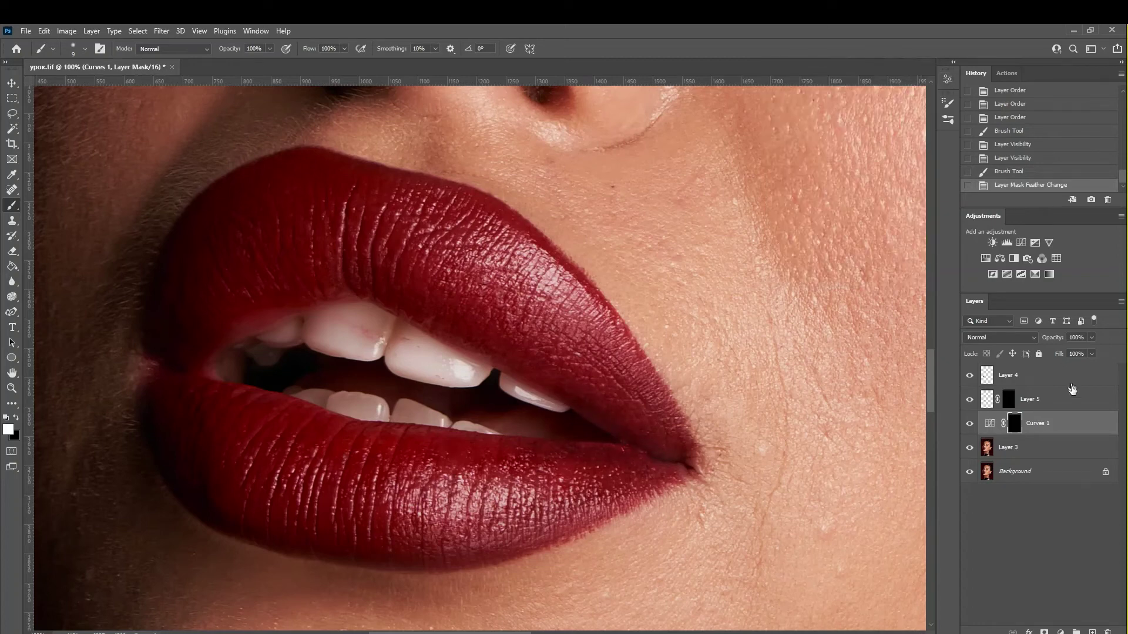
drag(1065, 350, 1061, 350)
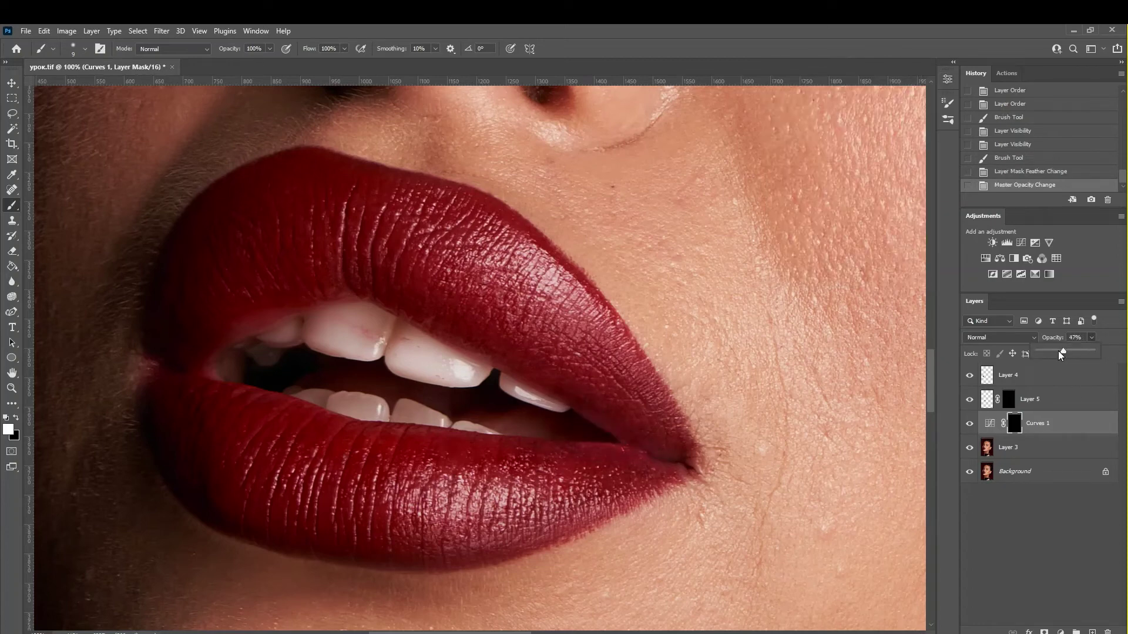
click(969, 424)
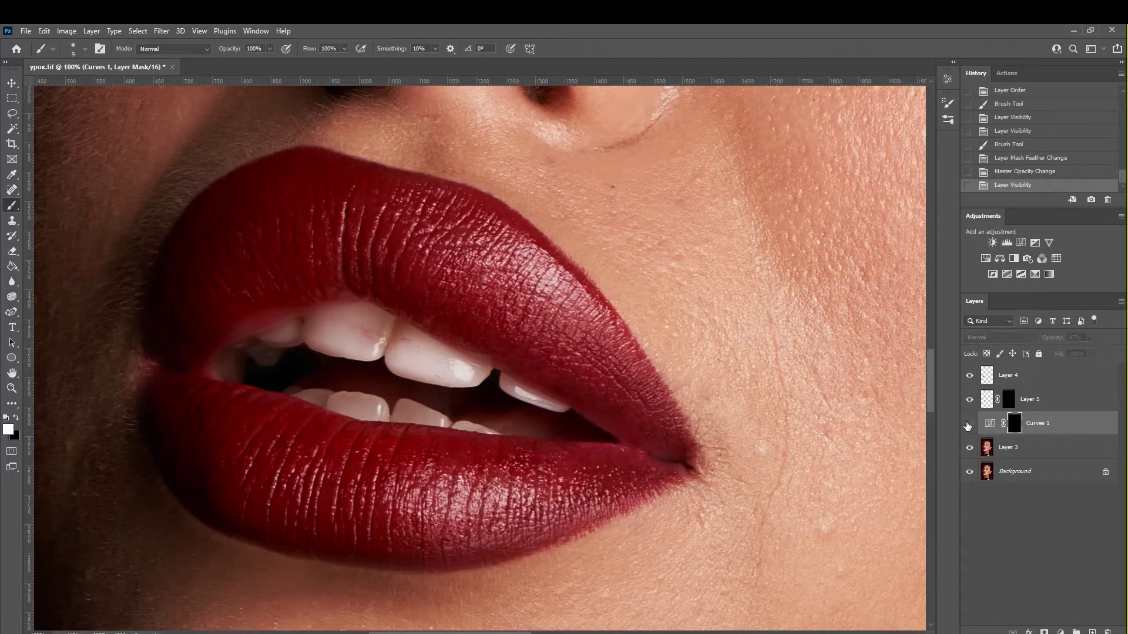
click(969, 423)
alt+click(549, 451)
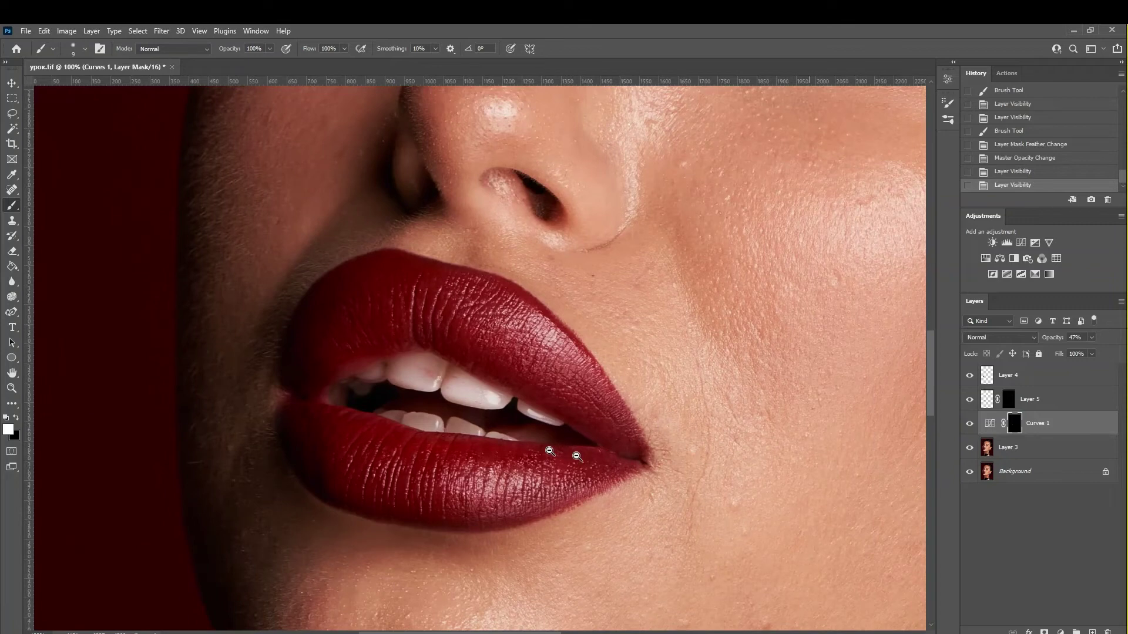
click(550, 451)
Step: Add a second darkening Curves layer with an inverted mask, painted along the lower lip line
key(v)
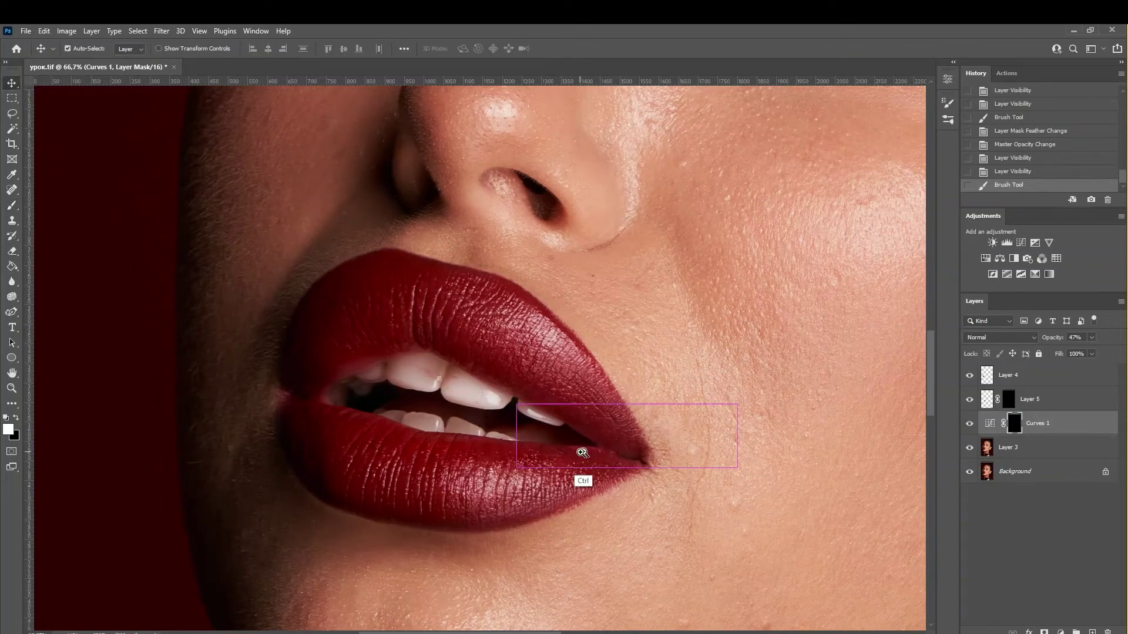
alt+scroll(589, 452, up, 3)
alt+scroll(579, 452, up, 2)
alt+scroll(649, 434, down, 1)
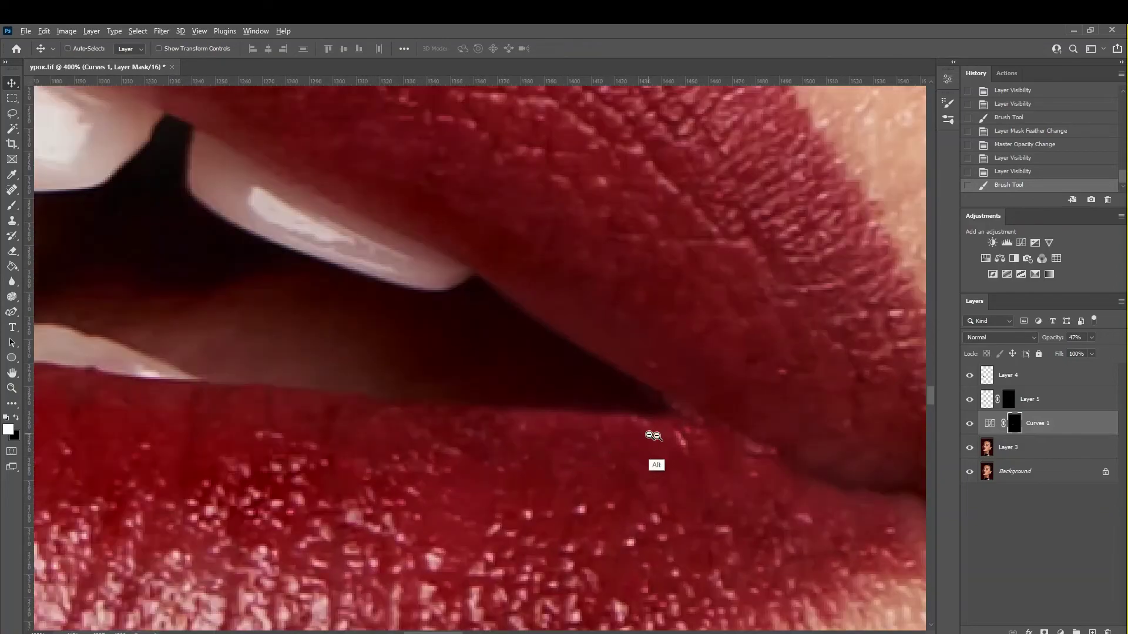
click(1022, 243)
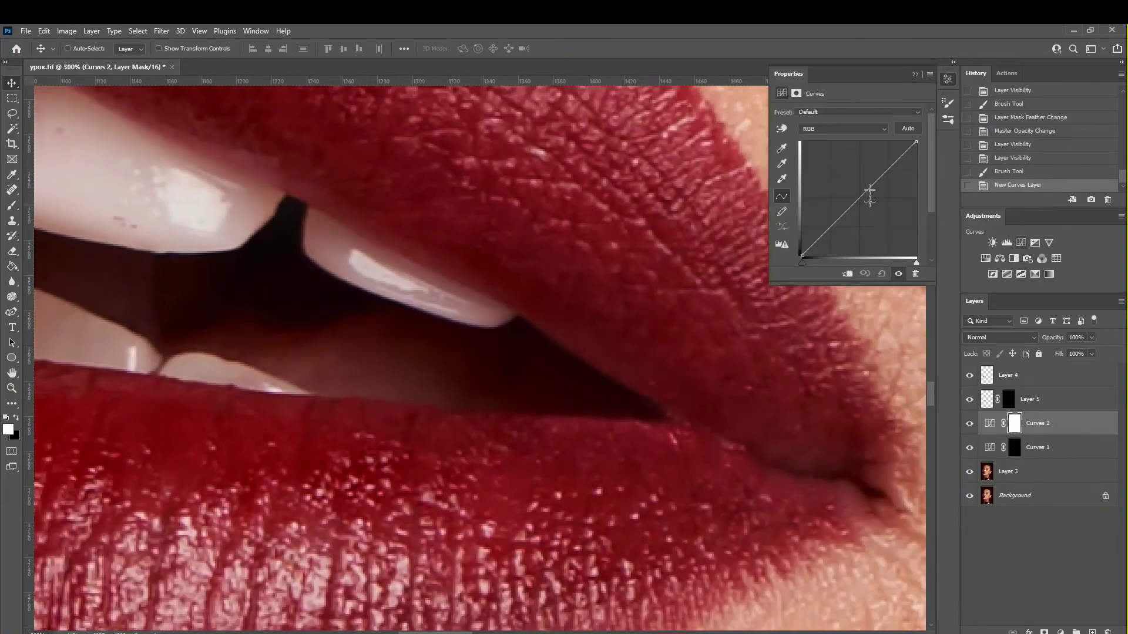
drag(863, 192, 868, 209)
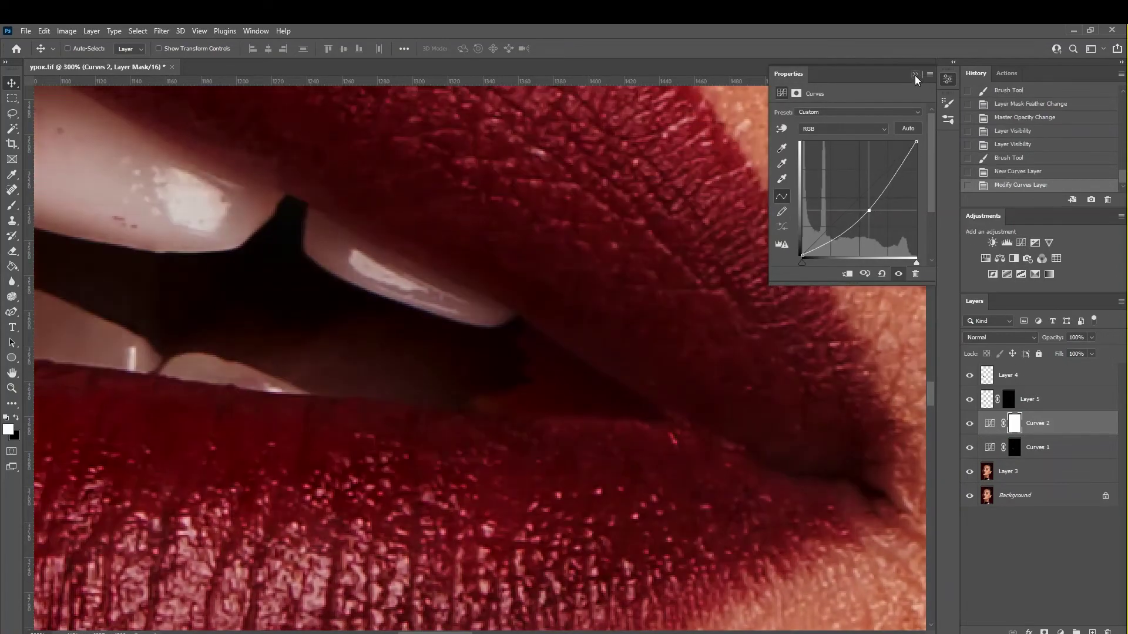
click(918, 73)
key(ctrl+i)
key(b)
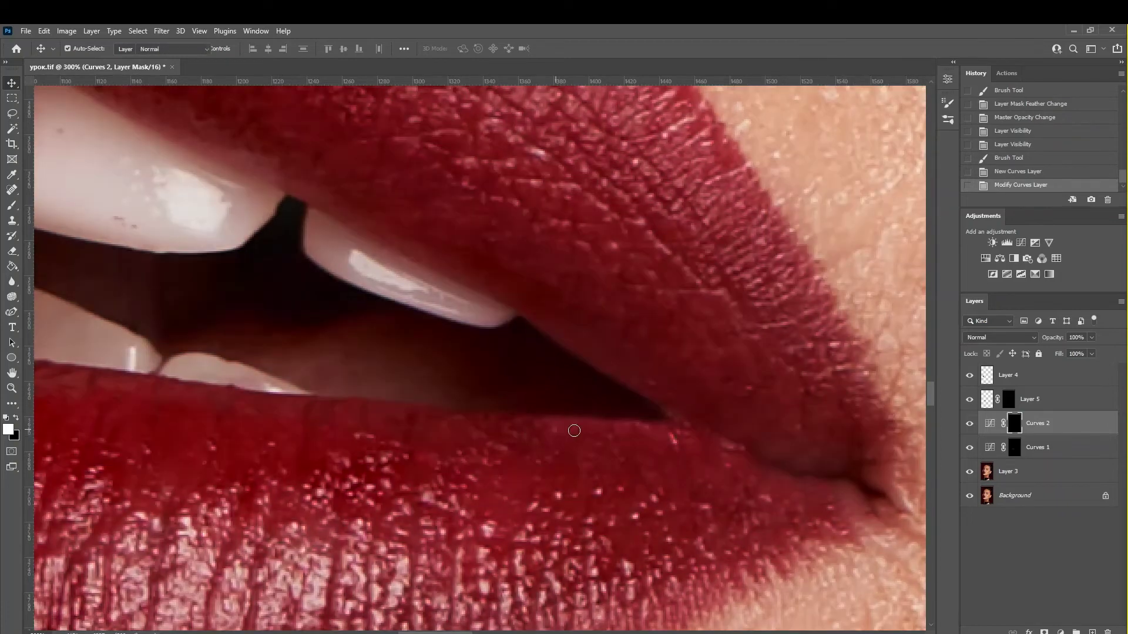
mouse_move(552, 422)
mouse_down()
mouse_move(659, 429)
mouse_move(536, 427)
mouse_move(608, 423)
mouse_up()
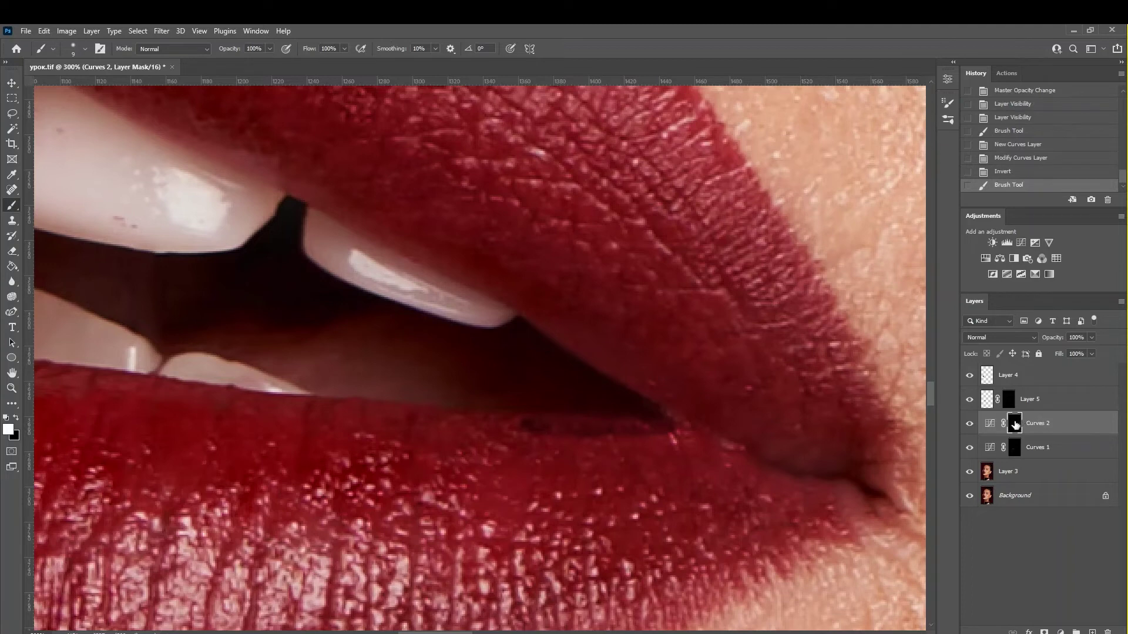
Step: Feather the Curves 2 mask edge and set the layer opacity to 62%
double_click(1014, 423)
drag(832, 188, 816, 189)
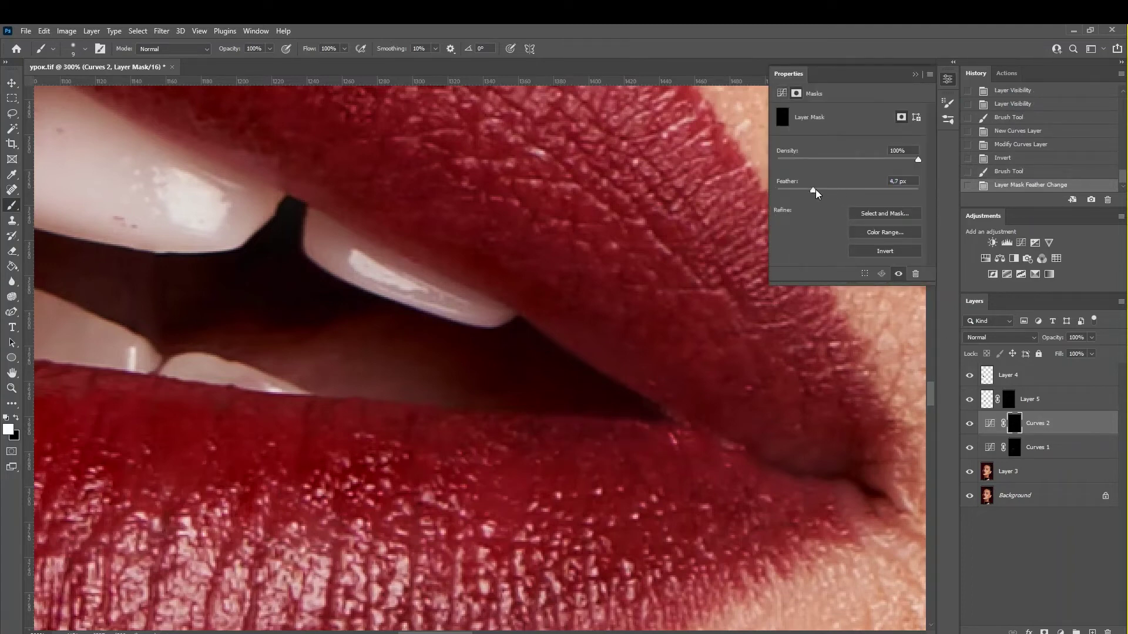
click(935, 104)
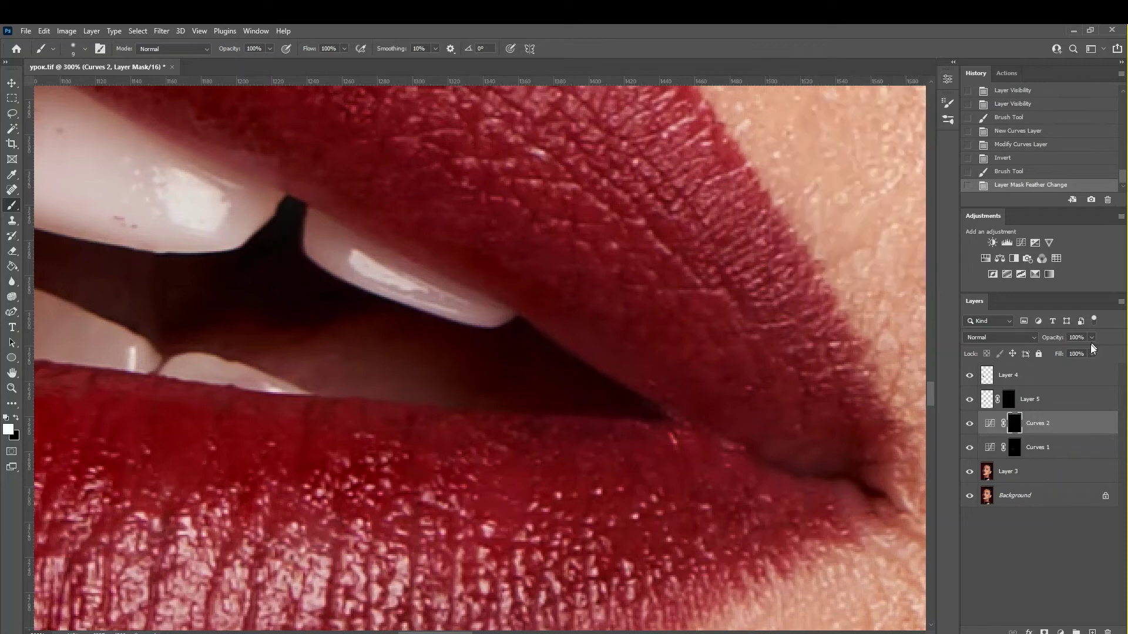
drag(1087, 337, 1073, 350)
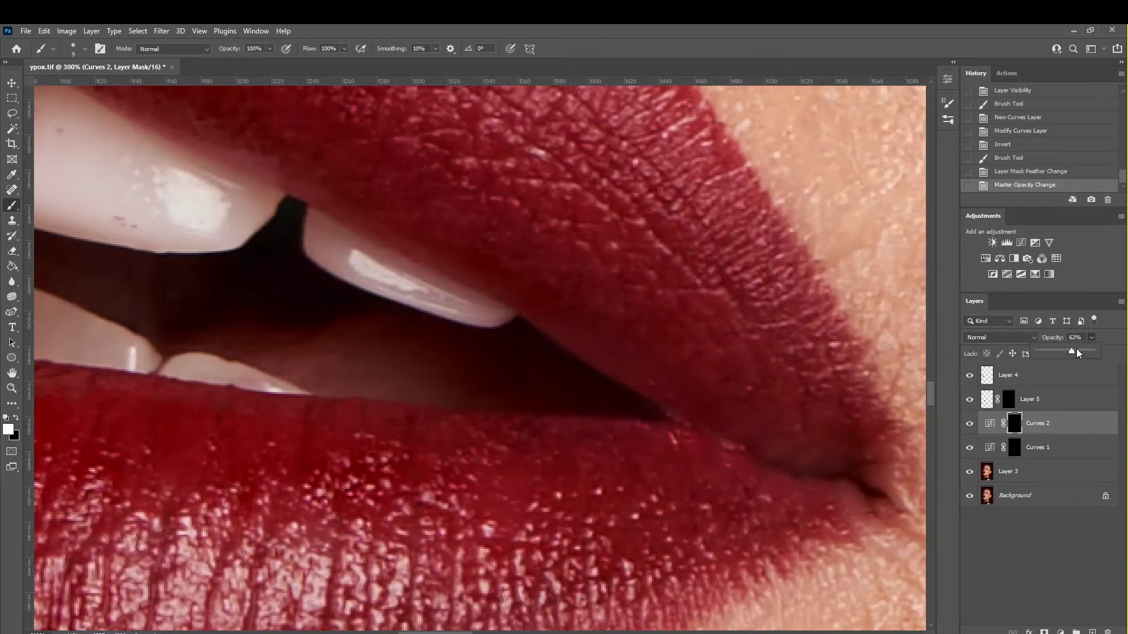
Step: With Layer 4 active, stamp all visible layers into a new merged Layer 6
click(1022, 376)
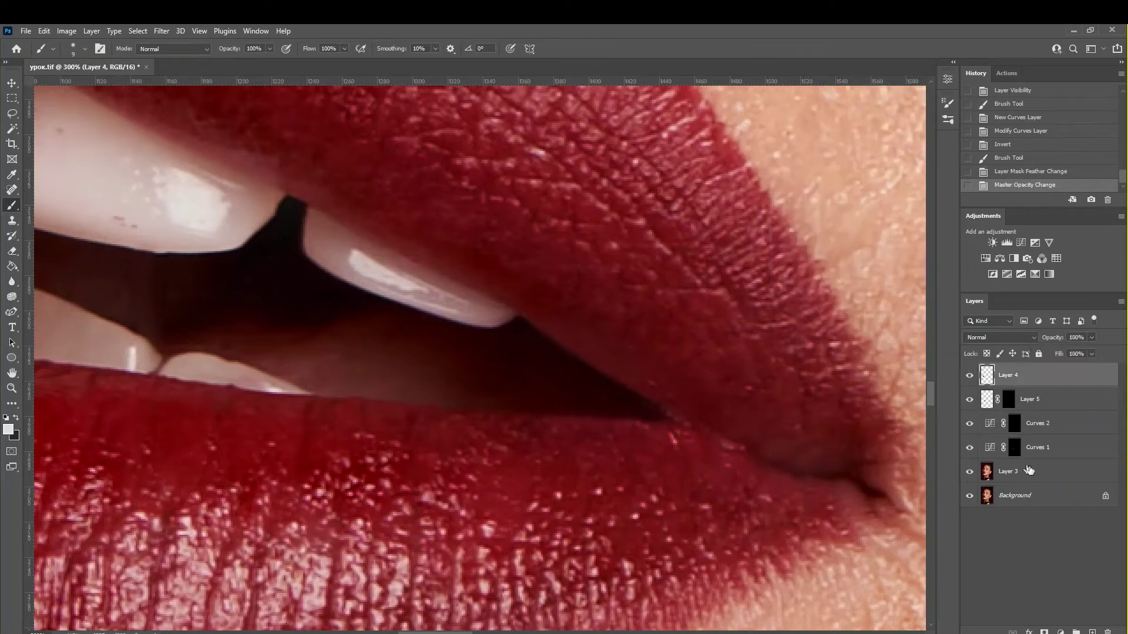
shift+click(1028, 476)
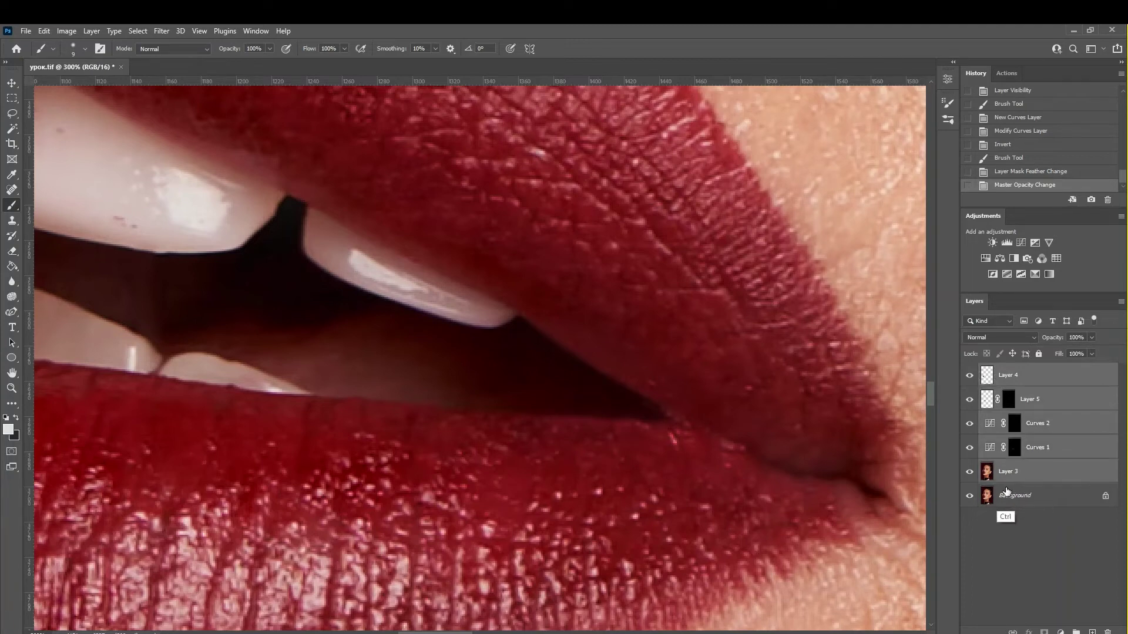
click(1047, 473)
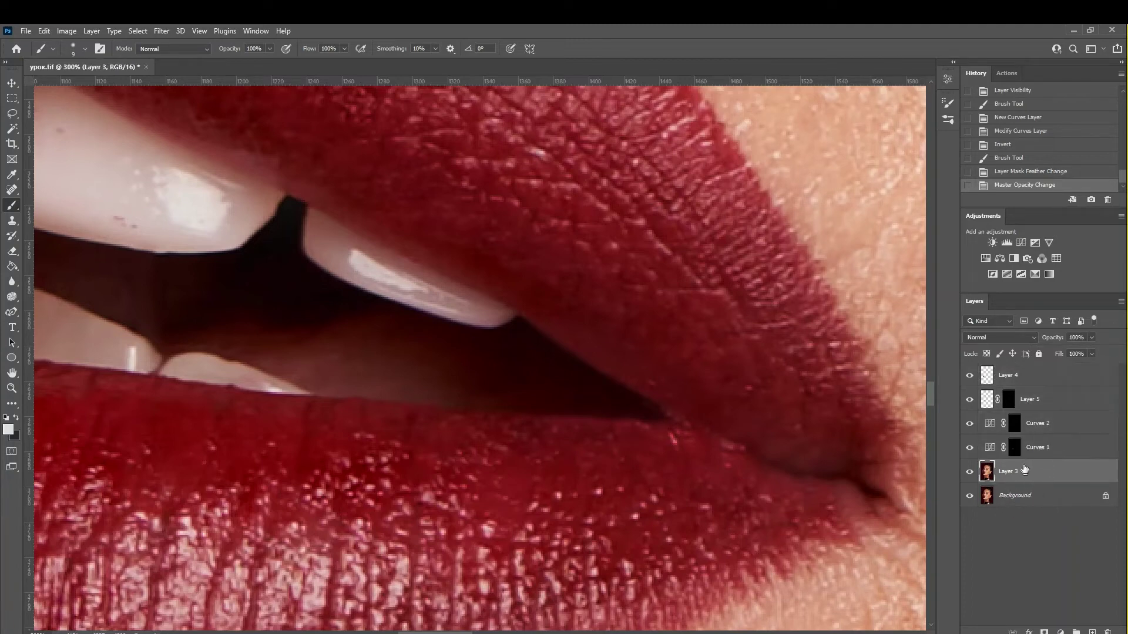
click(1036, 378)
key(ctrl+shift+alt+e)
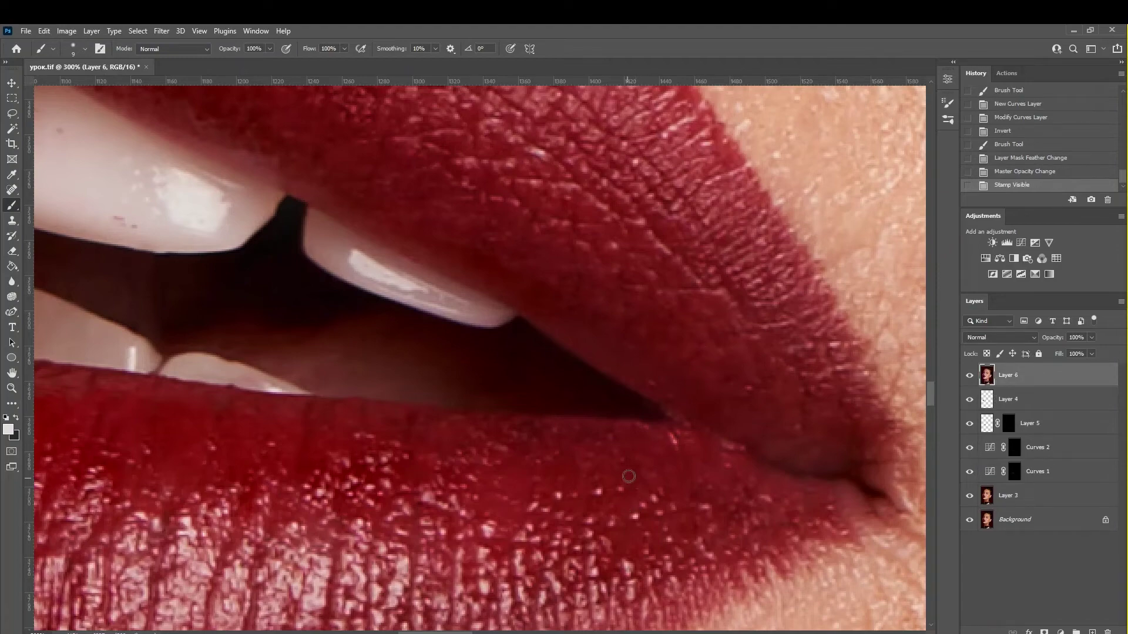
scroll(605, 491, down, 2)
scroll(670, 488, down, 2)
scroll(675, 493, down, 1)
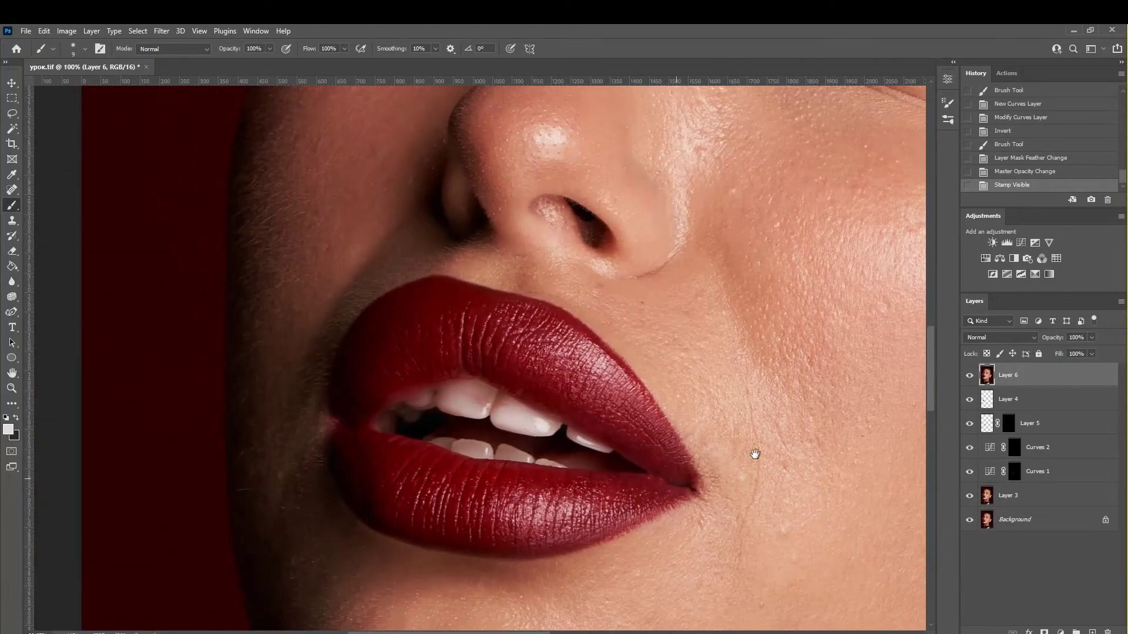
scroll(755, 454, down, 1)
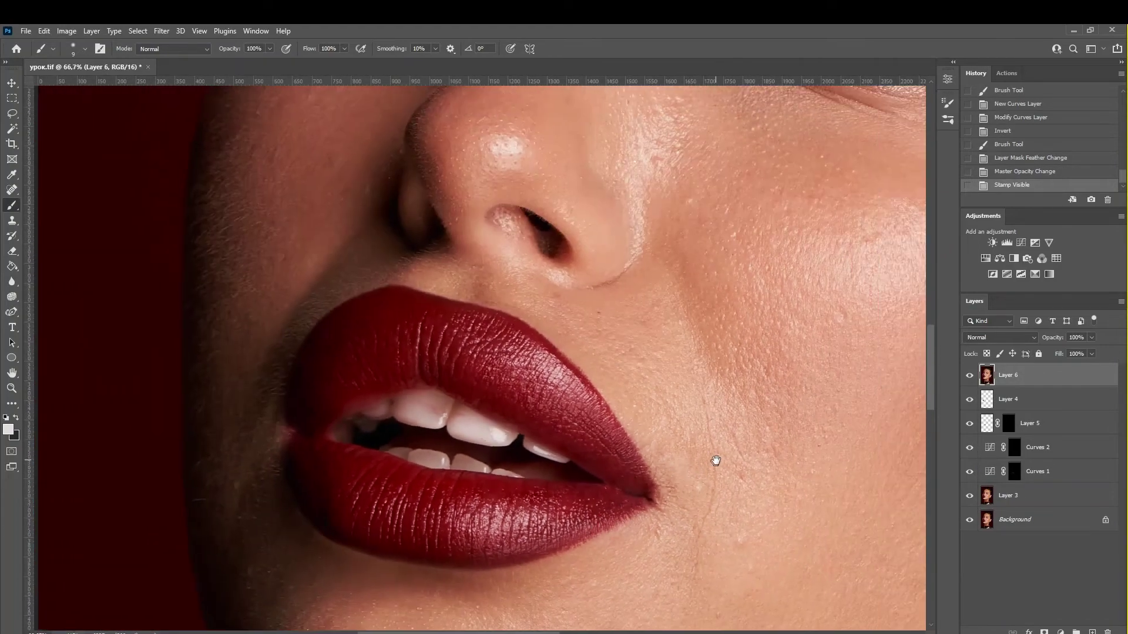
Step: Group the Curves and retouch layers into Group 1 and toggle it to compare
click(1025, 404)
shift+click(1037, 473)
key(ctrl+g)
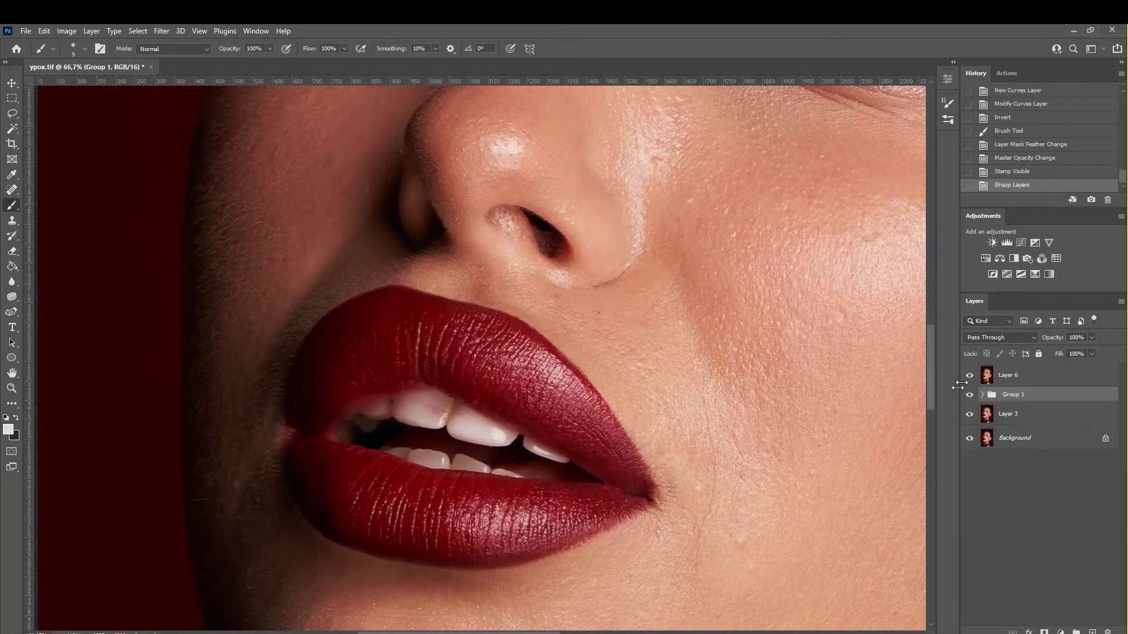
click(970, 395)
click(970, 376)
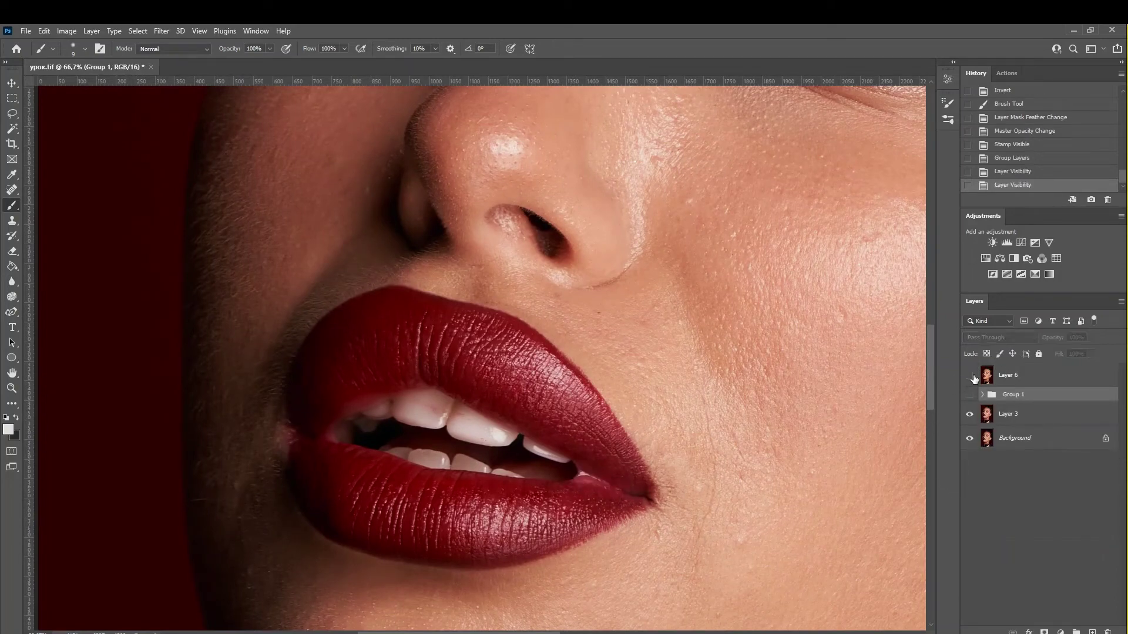
Step: Compare Layer 6 on and off, then merge Layer 6, Group 1 and Layer 3 into Layer 6
scroll(635, 464, right, 1)
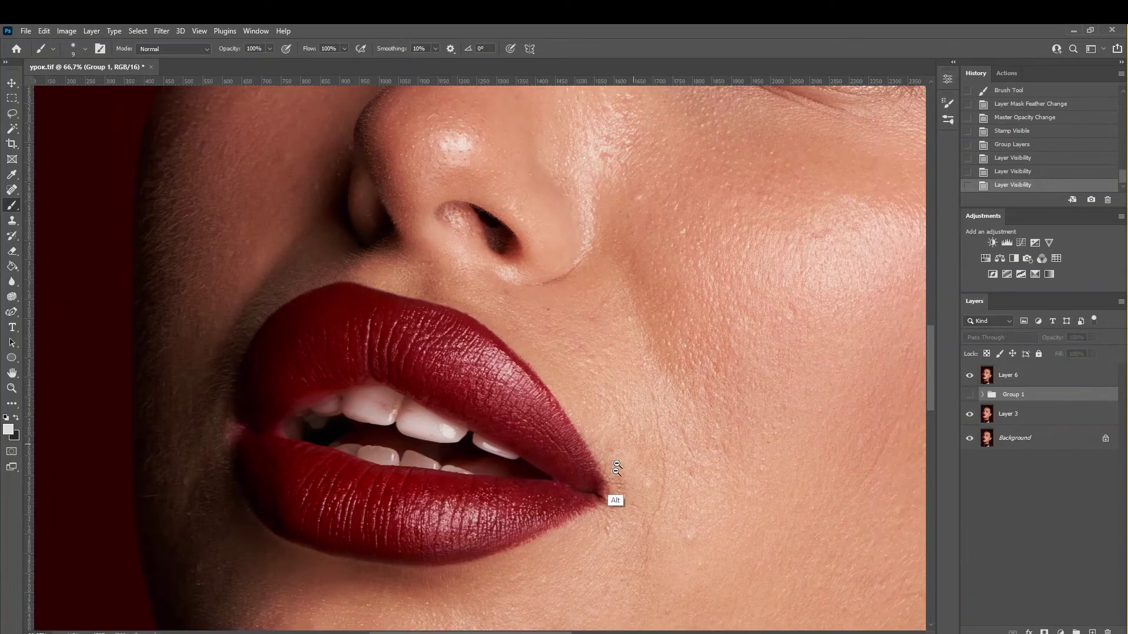
scroll(614, 500, down, 1)
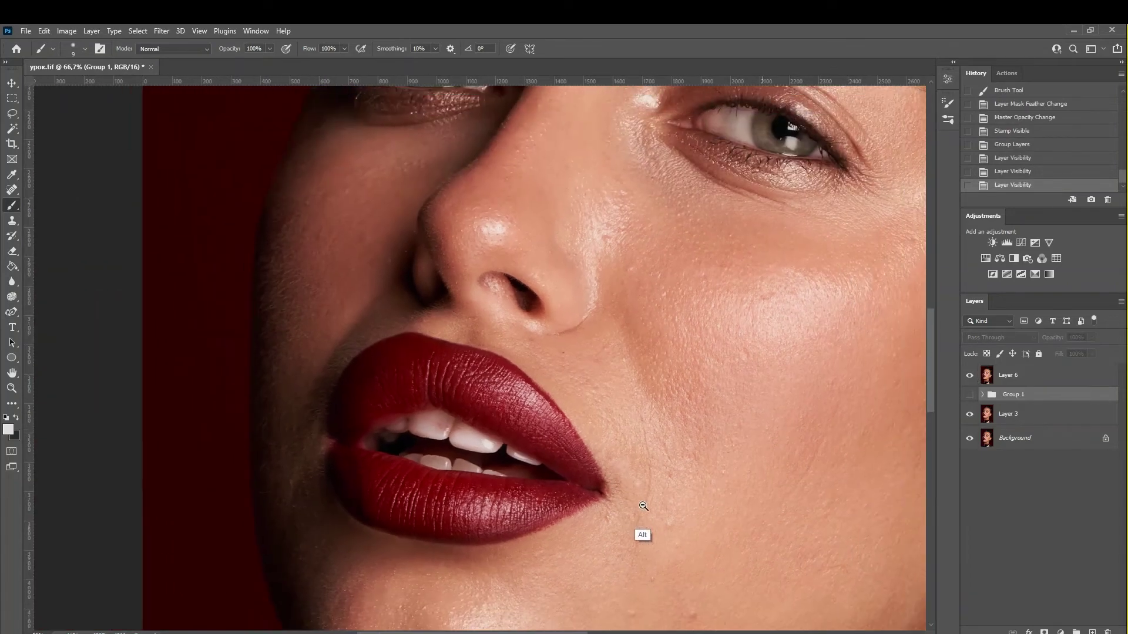
click(970, 376)
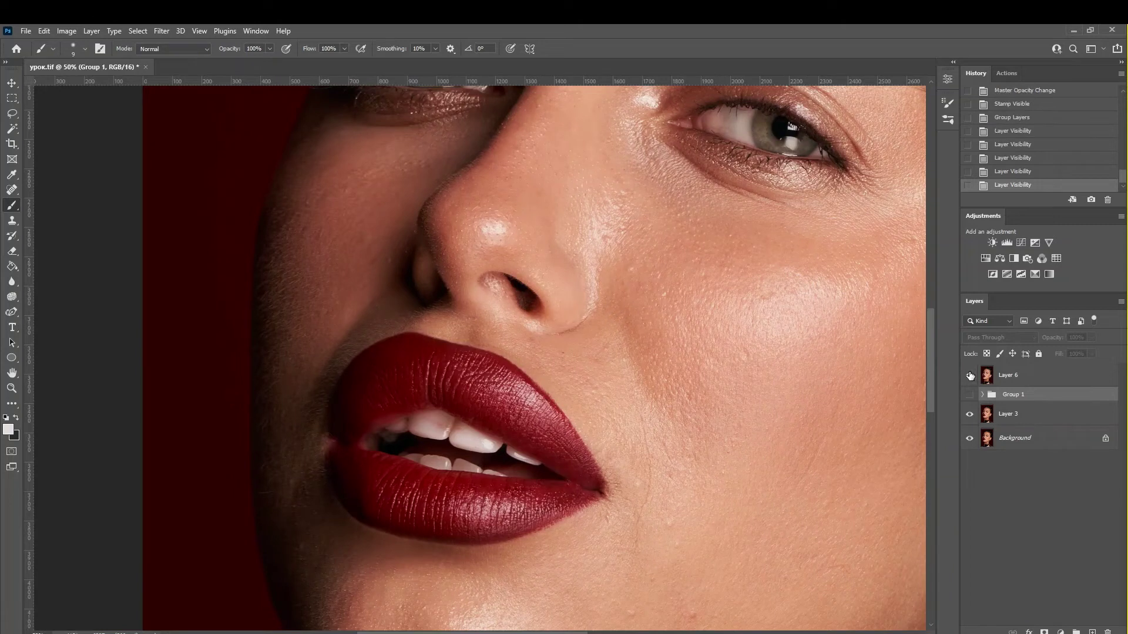
click(970, 375)
click(970, 375)
text(зубки)
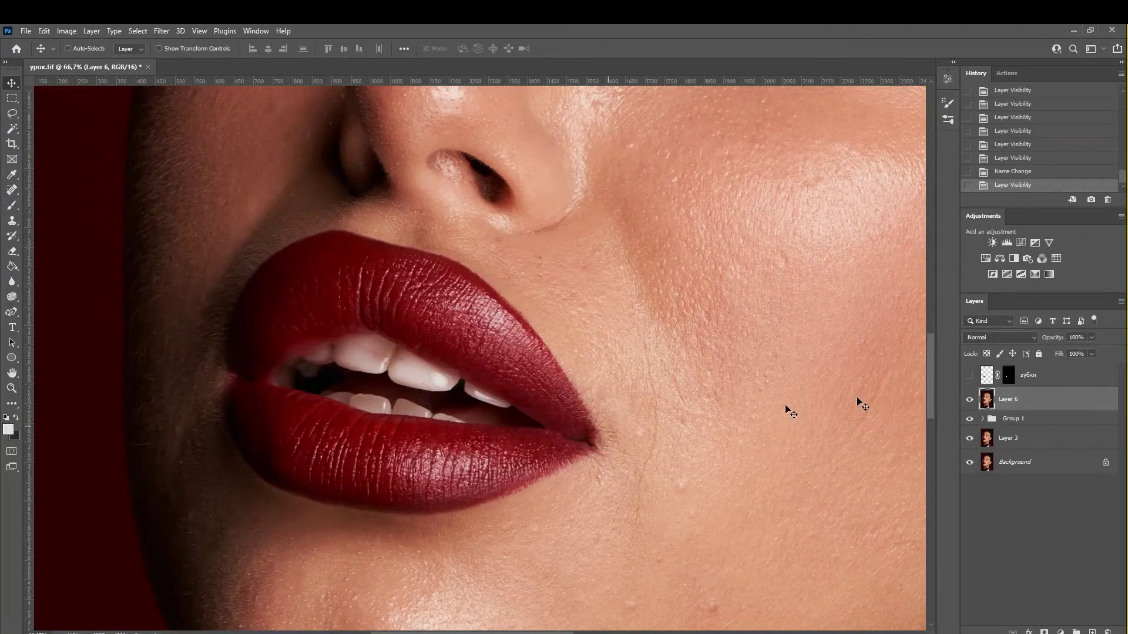
shift+click(1012, 445)
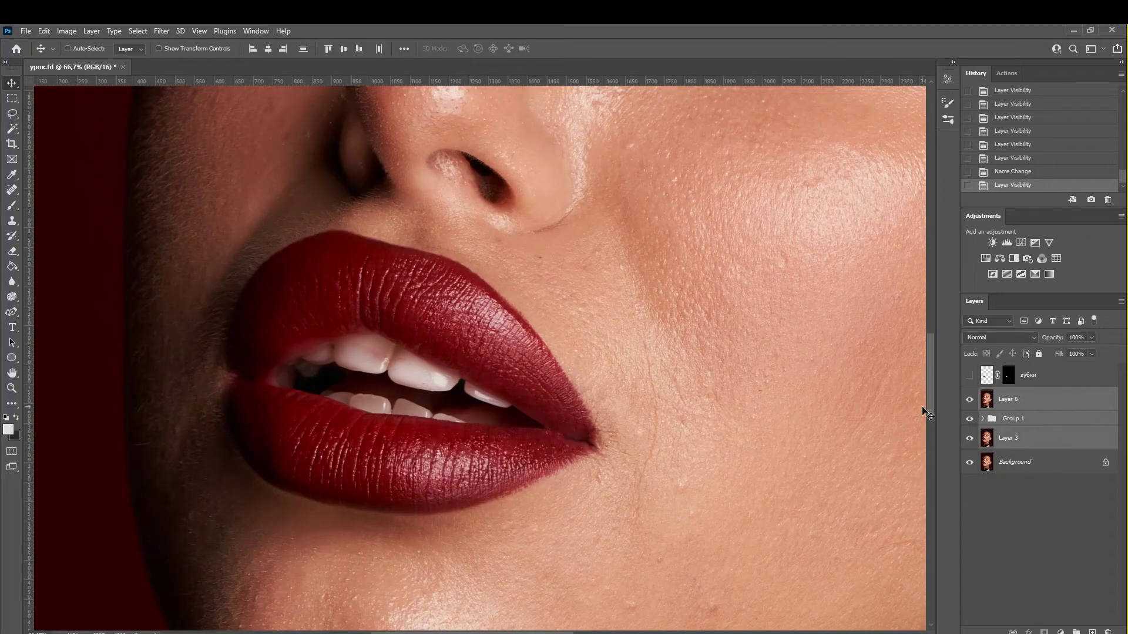
key(ctrl+e)
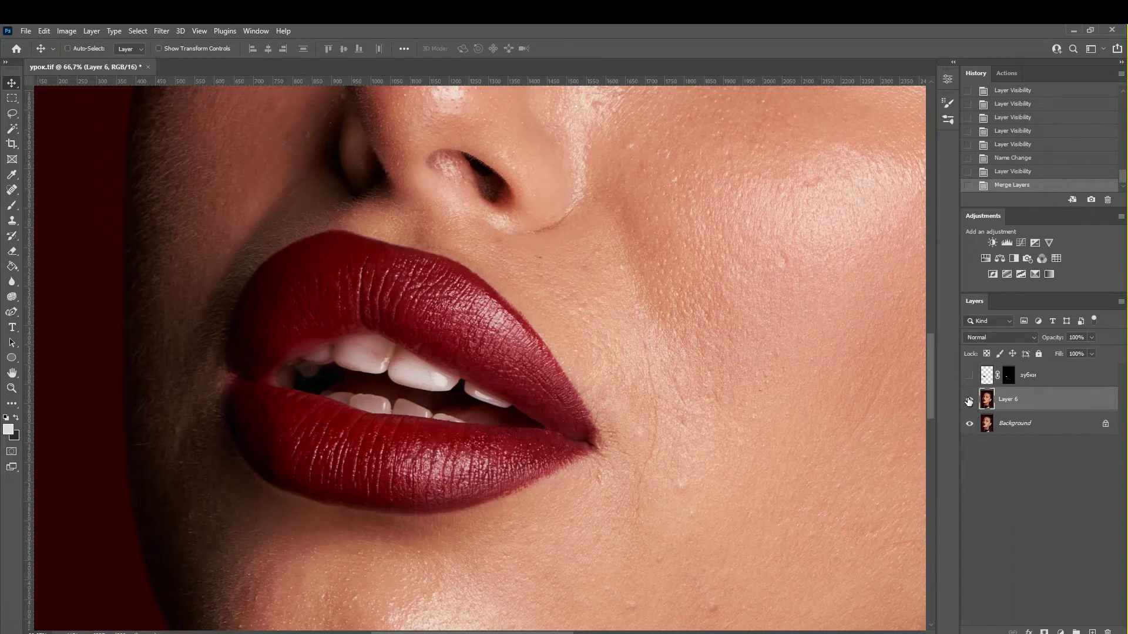
click(969, 400)
Step: Duplicate Layer 6 twice, naming the copies пятна and текстура
click(969, 400)
key(ctrl+j)
double_click(1022, 398)
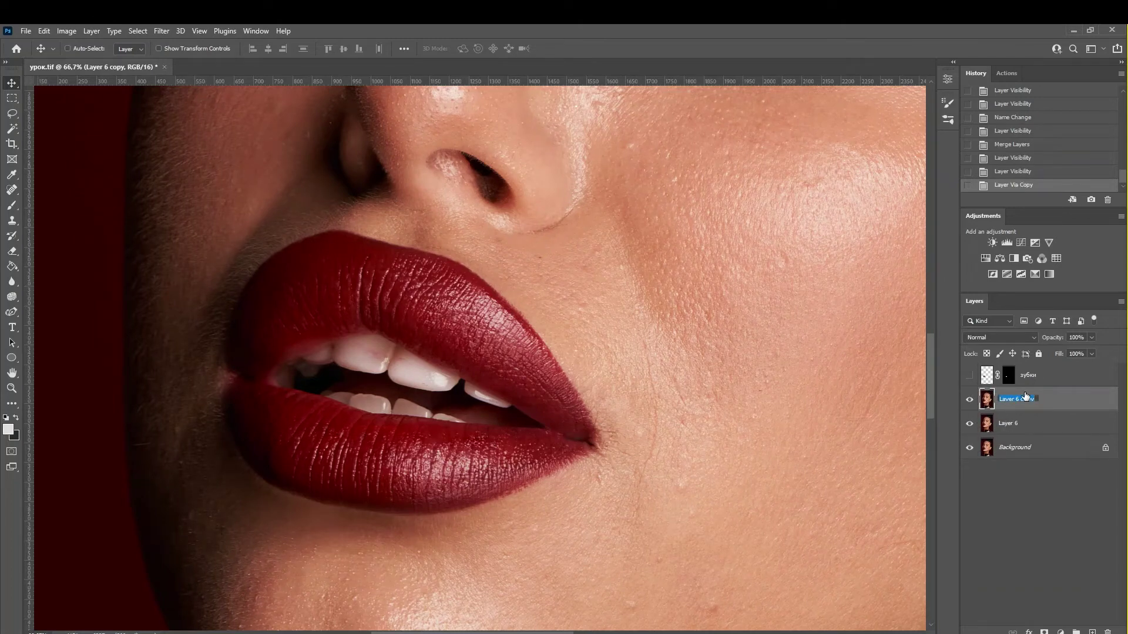
text(пятна)
key(Return)
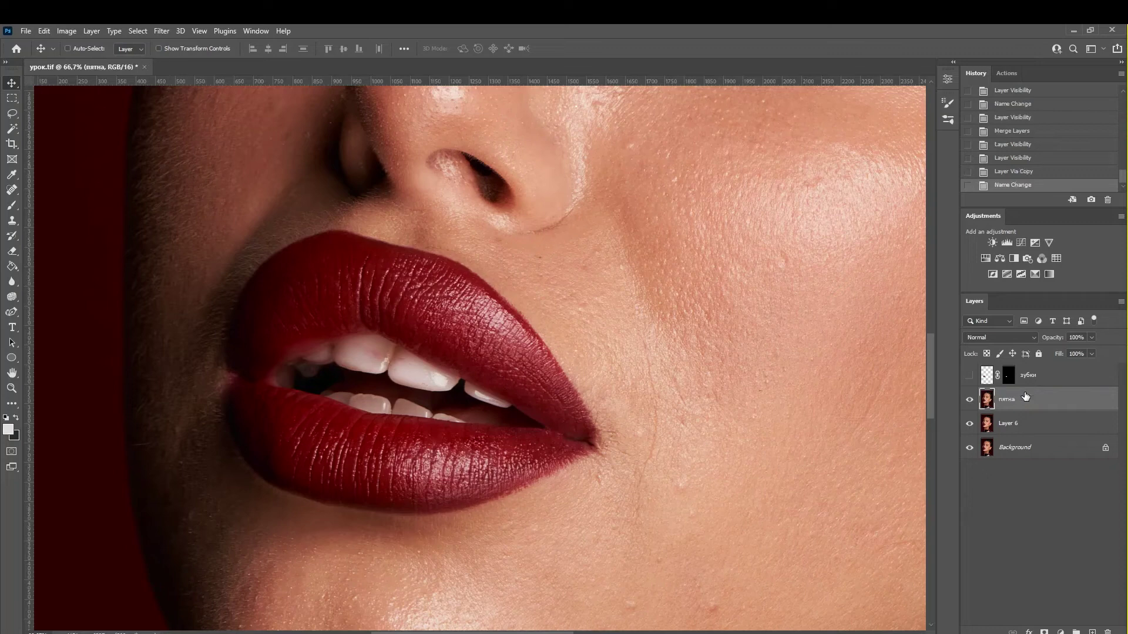
key(ctrl+j)
double_click(1022, 399)
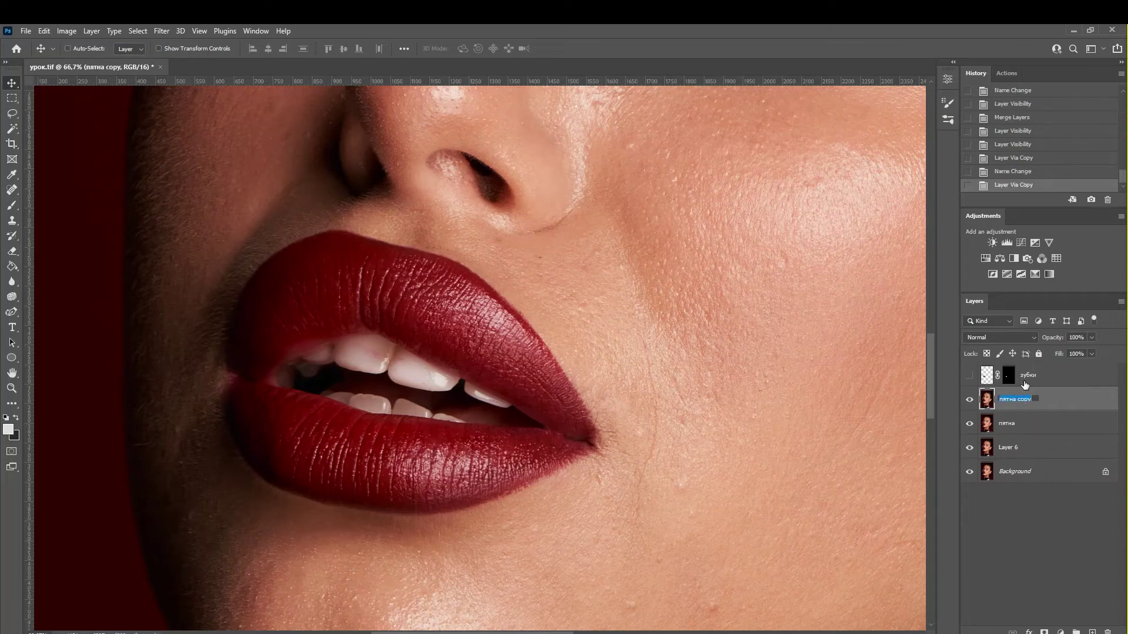
text(текстура)
key(Return)
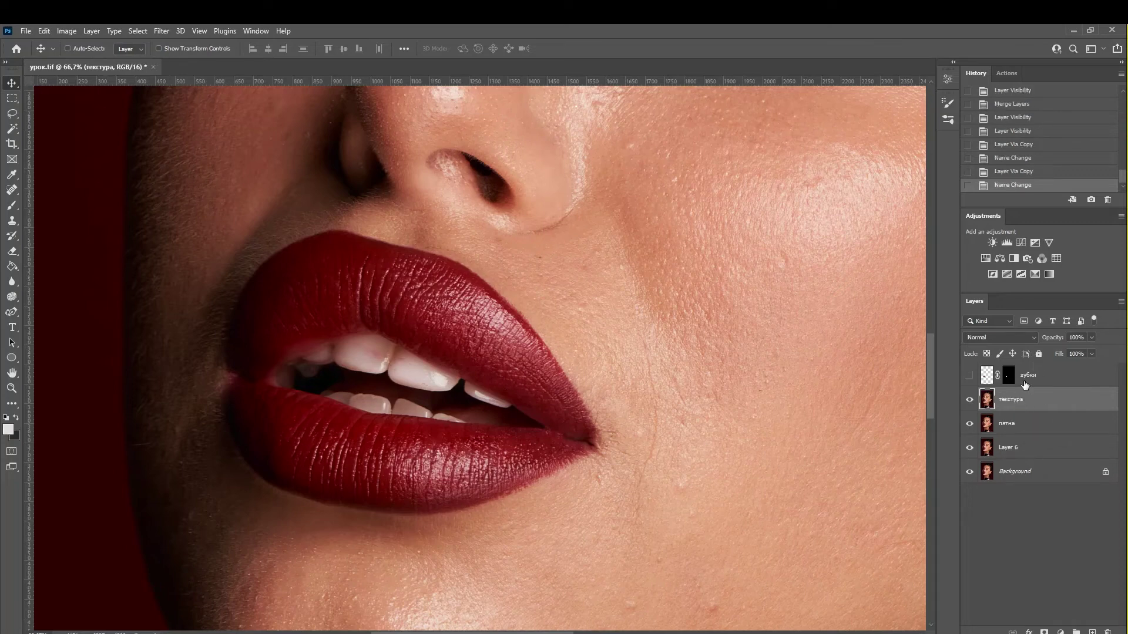
Step: Group пятна and текстура as частотка, hide текстура, and make пятна active
shift+click(1010, 423)
key(ctrl+g)
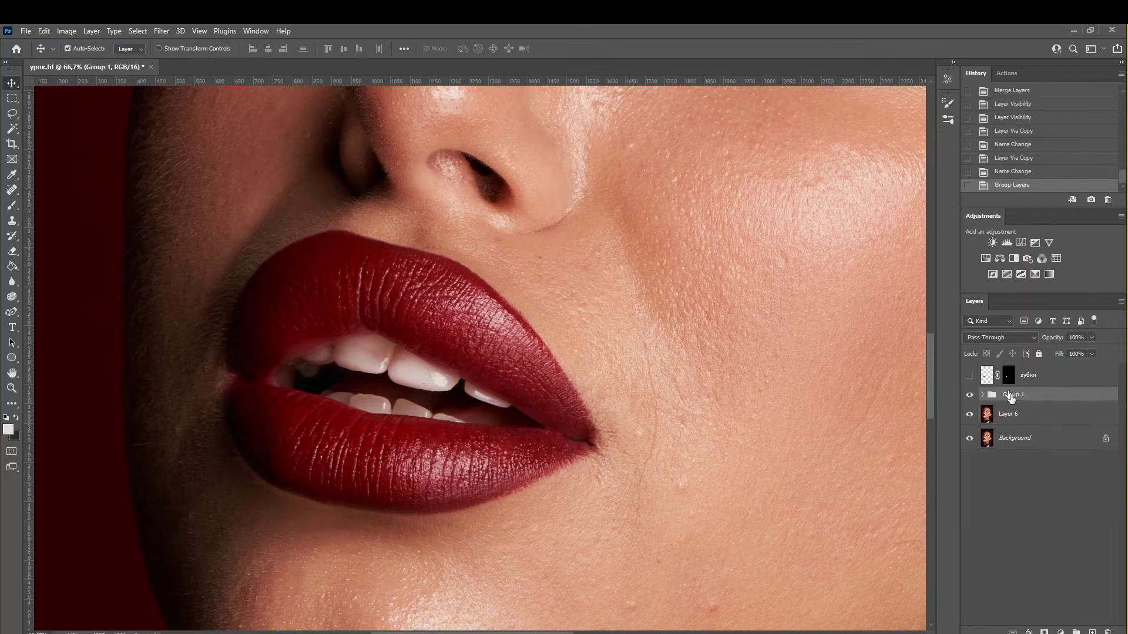
double_click(1014, 395)
text(частотка)
key(Return)
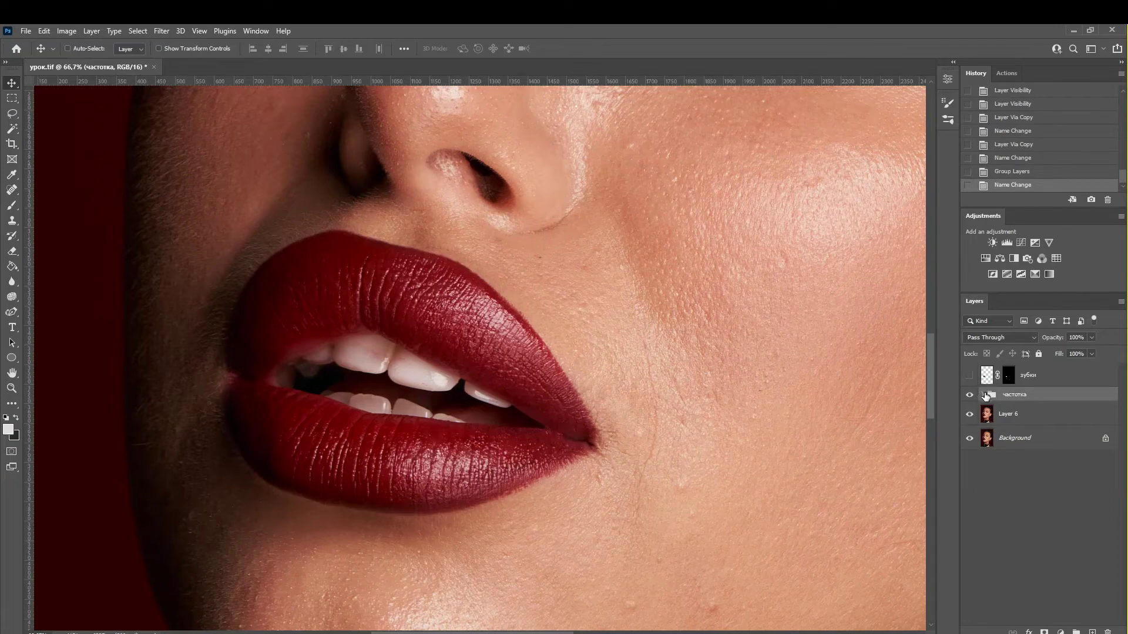
click(983, 395)
click(969, 414)
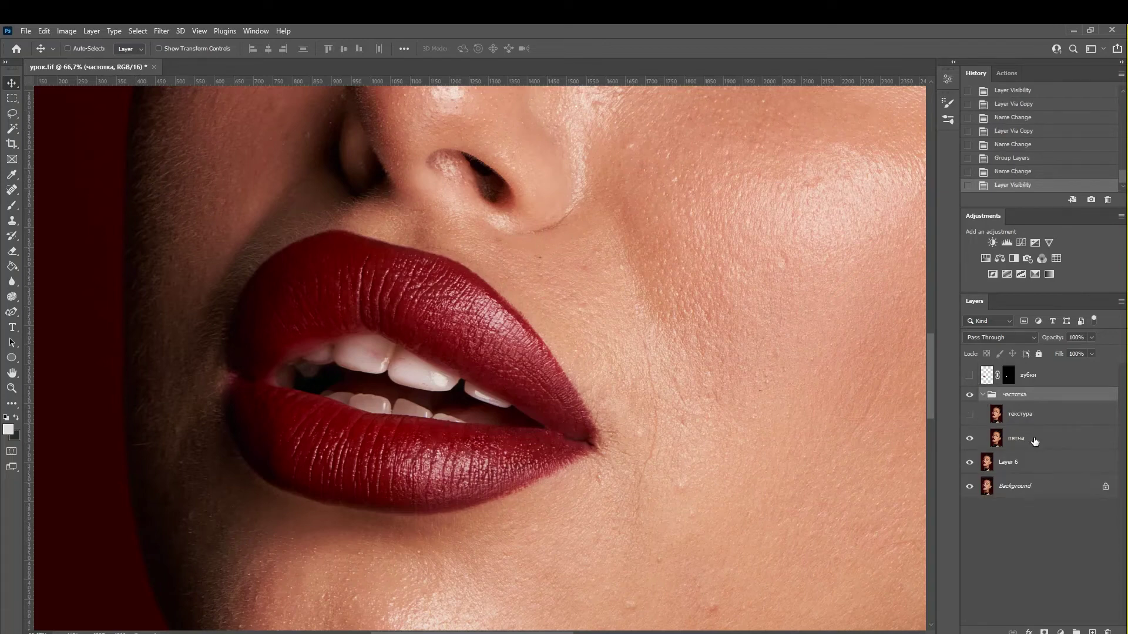
click(1022, 437)
Step: Preview a Gaussian Blur on the пятна layer with the radius lowered to about 2 pixels
drag(519, 354, 575, 370)
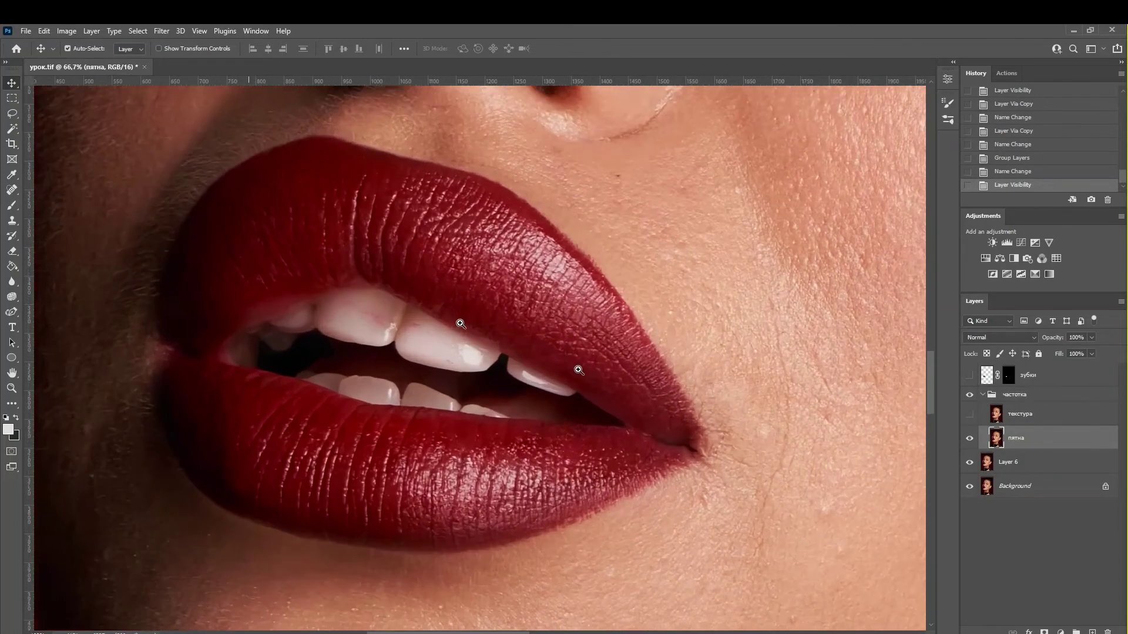
alt+click(312, 229)
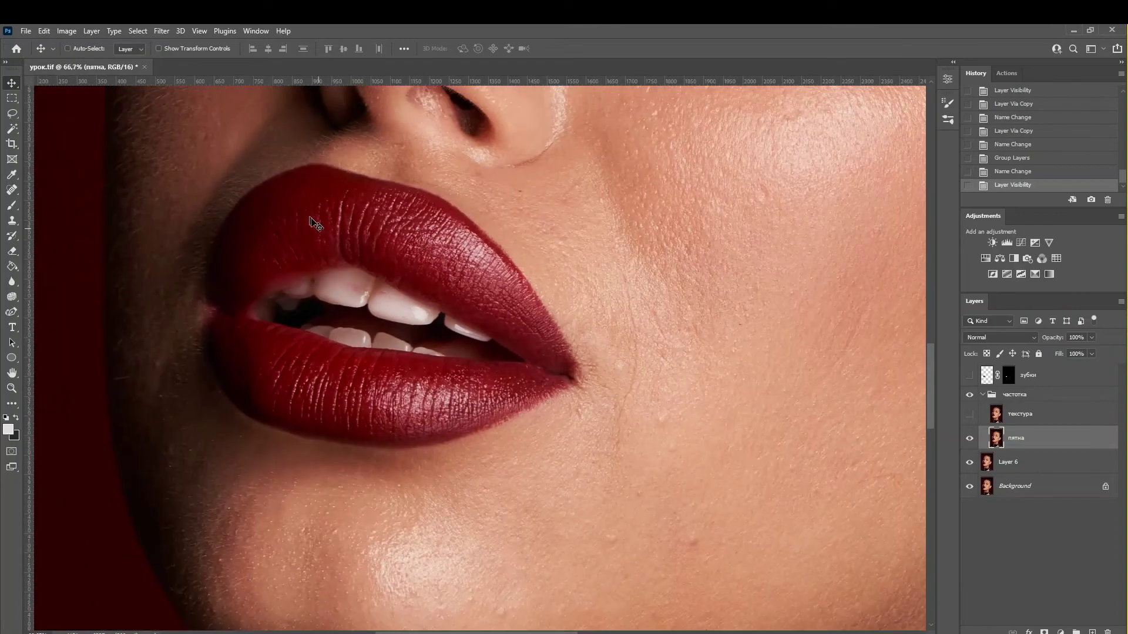
click(162, 31)
mouse_move(168, 181)
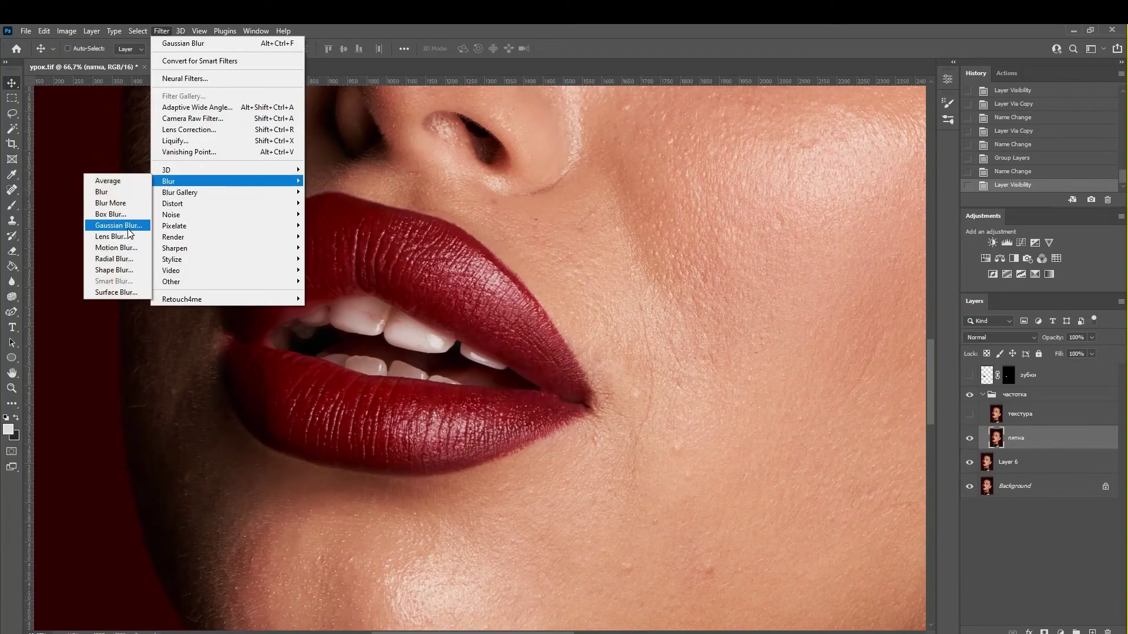
click(120, 225)
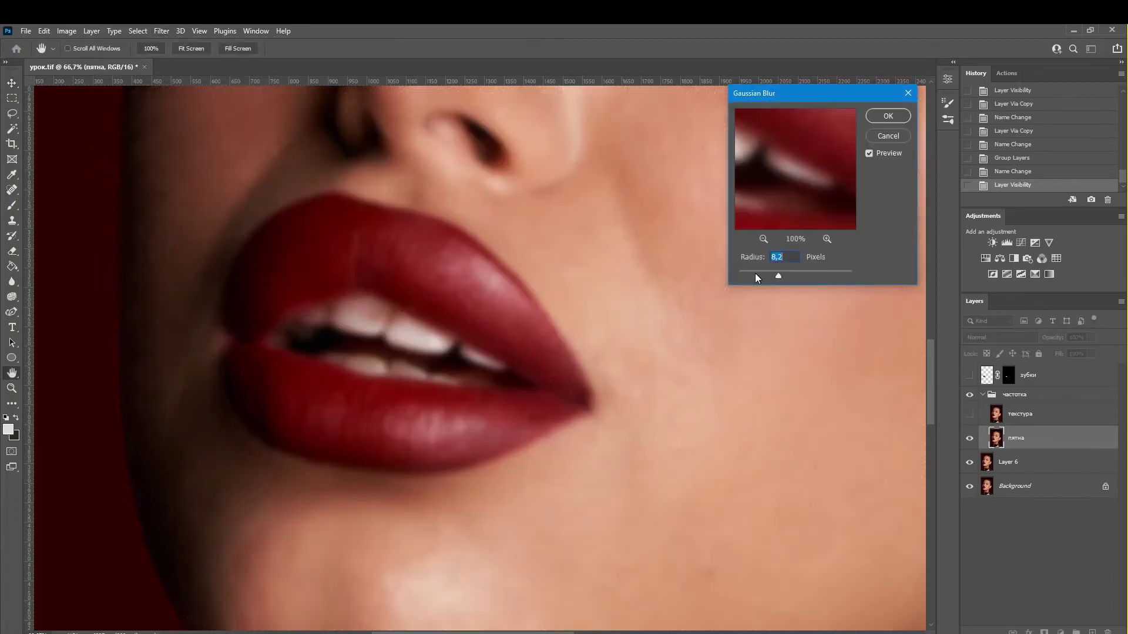
drag(755, 273, 746, 272)
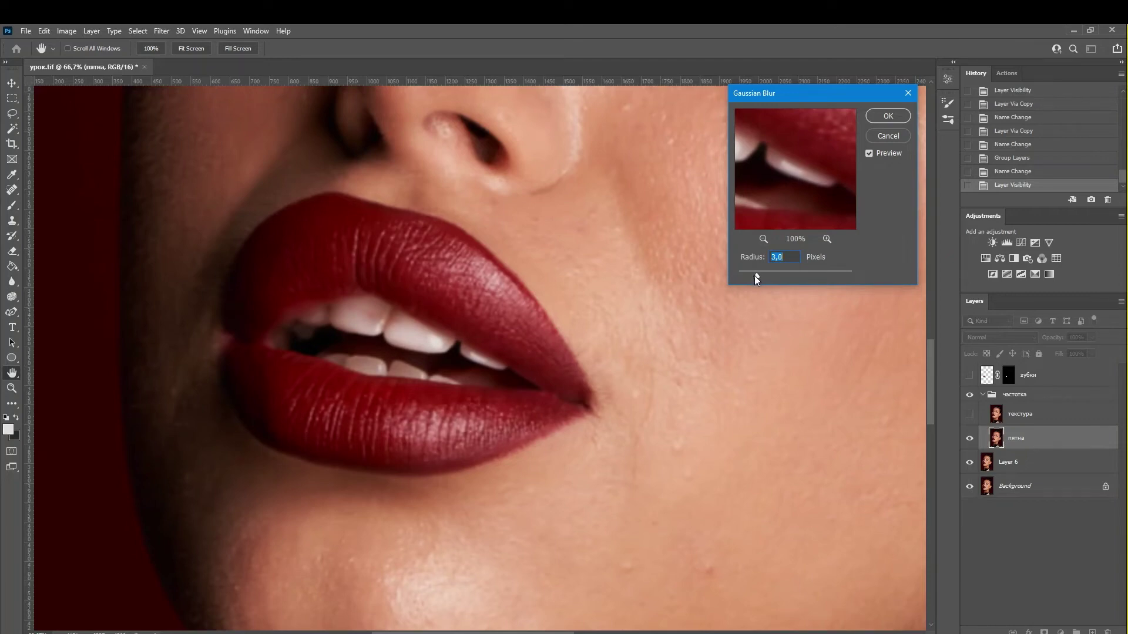
Step: Confirm the пятна blur, then Apply Image from пятна into текстура with Subtract
click(890, 115)
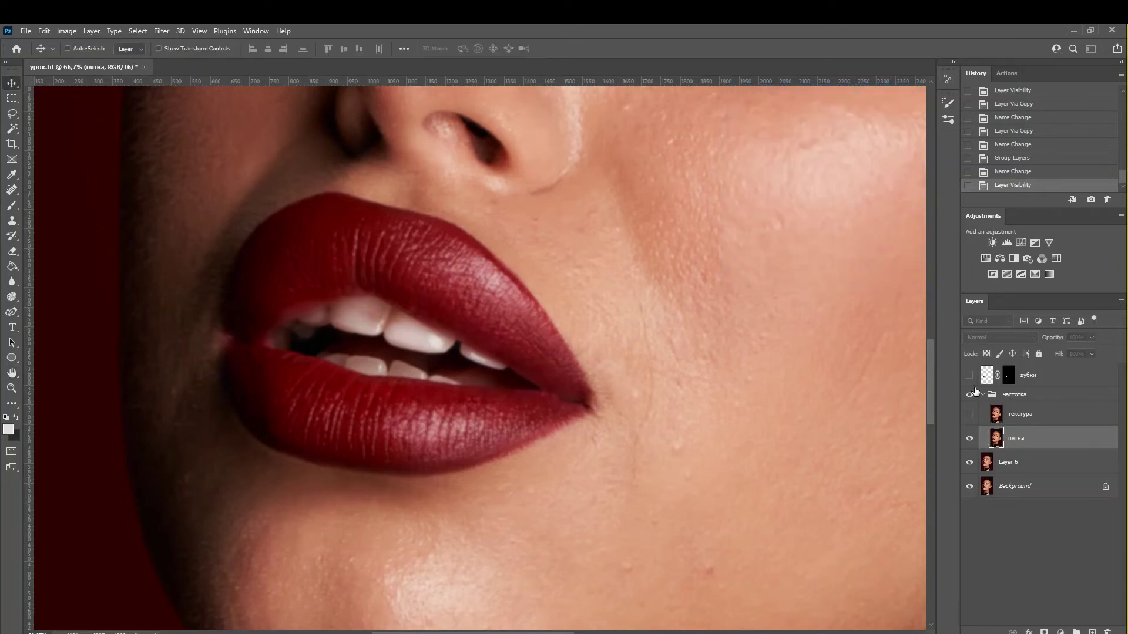
click(969, 414)
click(1022, 415)
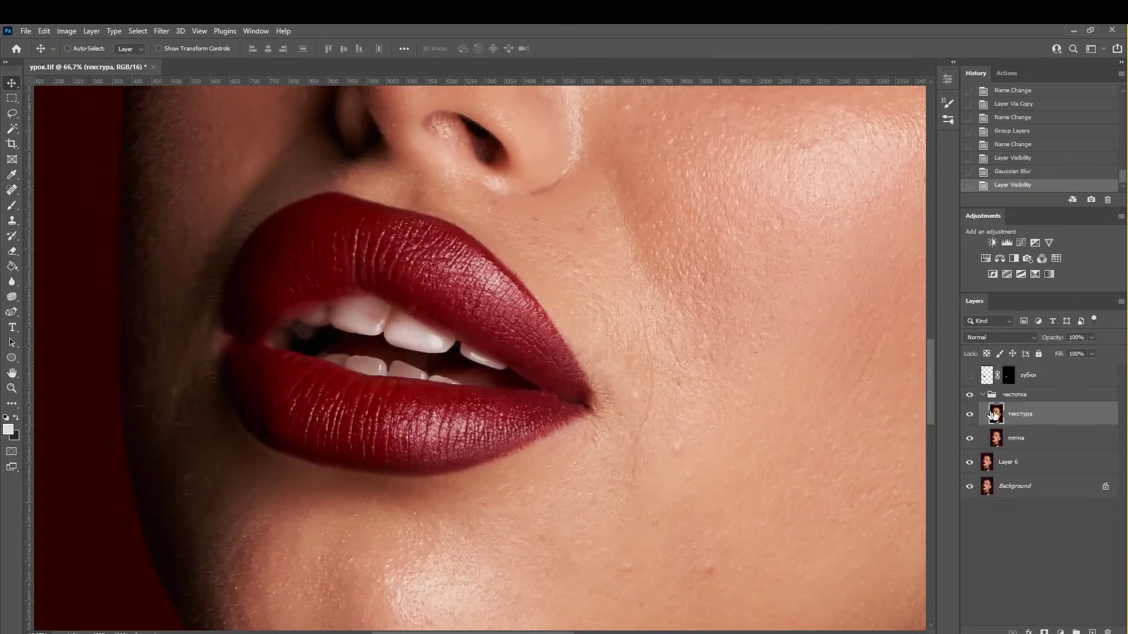
click(66, 31)
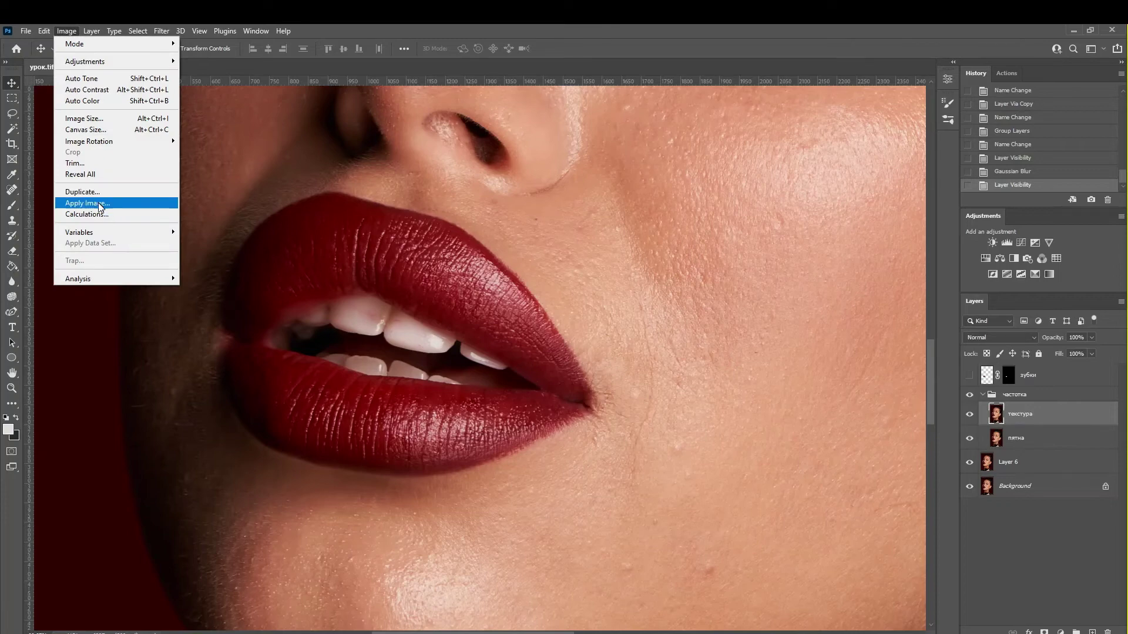
click(99, 204)
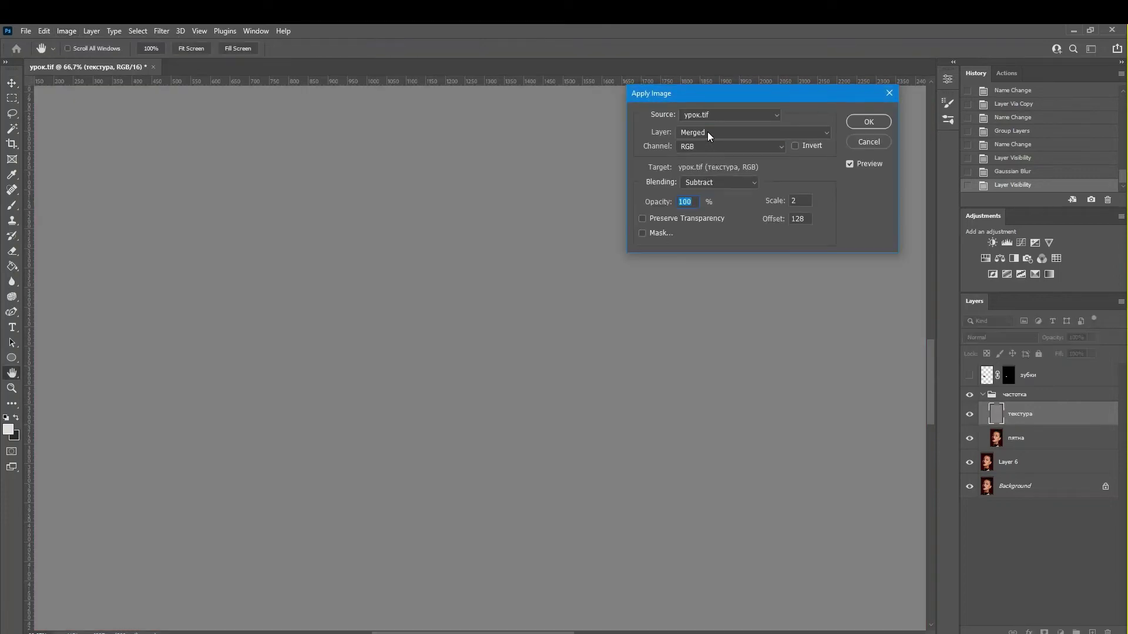
click(707, 131)
click(696, 180)
click(702, 182)
click(871, 121)
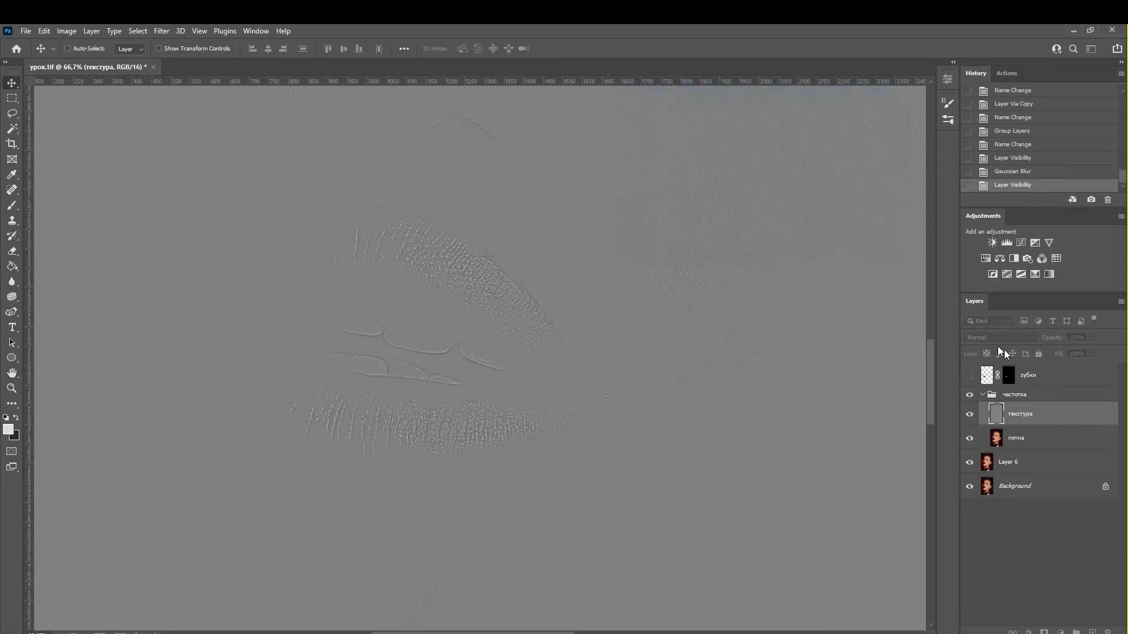
Step: Set текстура to Linear Light, hide it, and add an empty layer above пятна
click(998, 337)
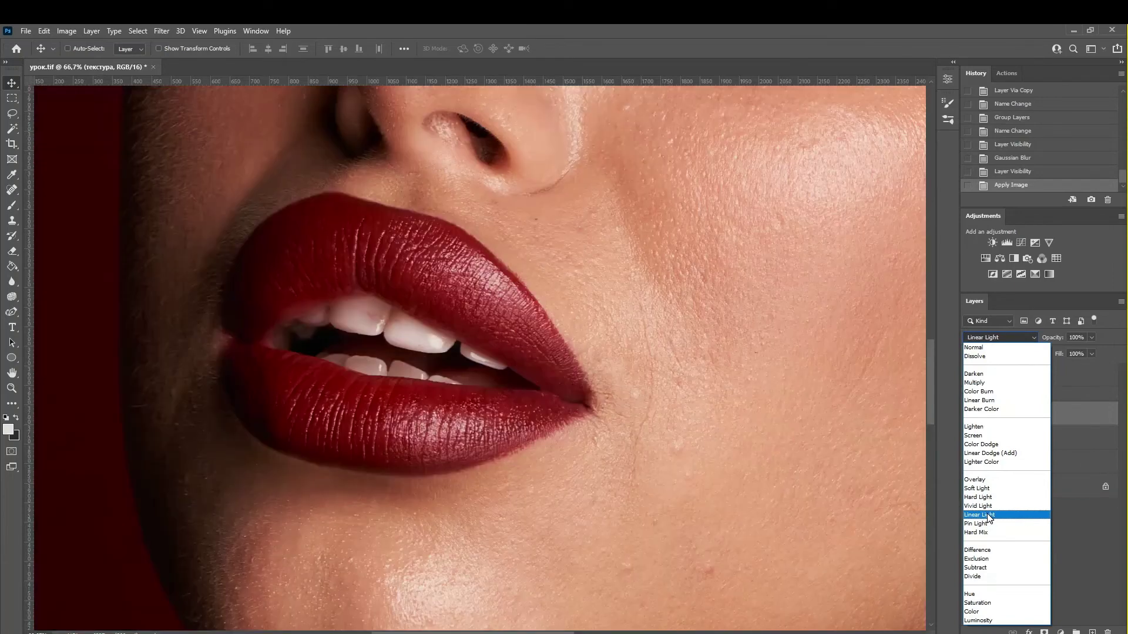
click(978, 515)
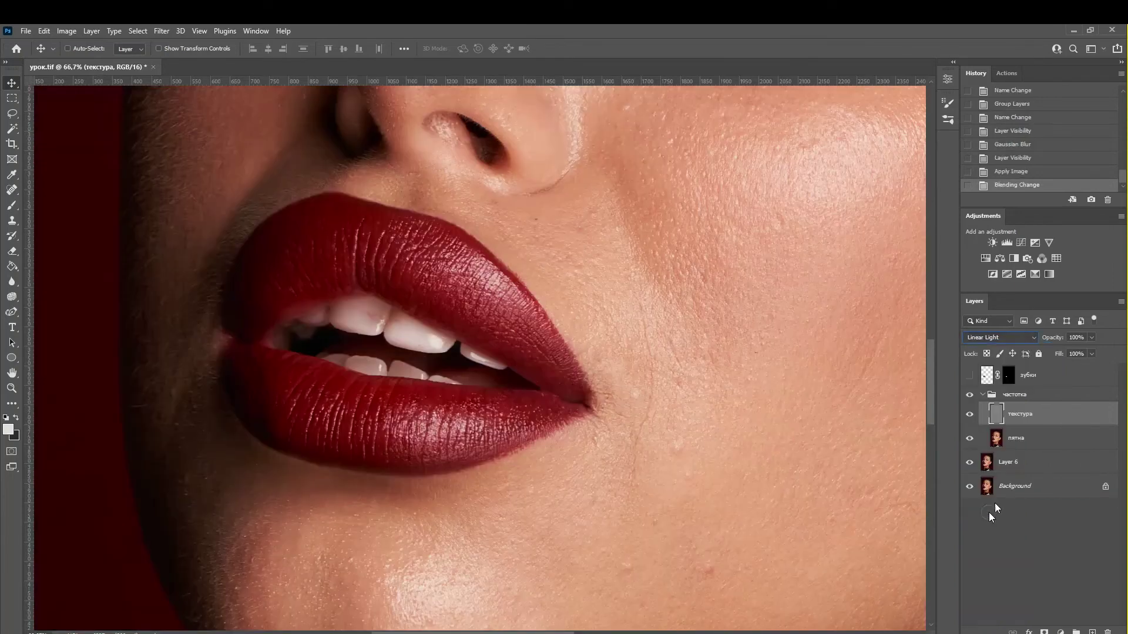
click(969, 414)
click(1046, 439)
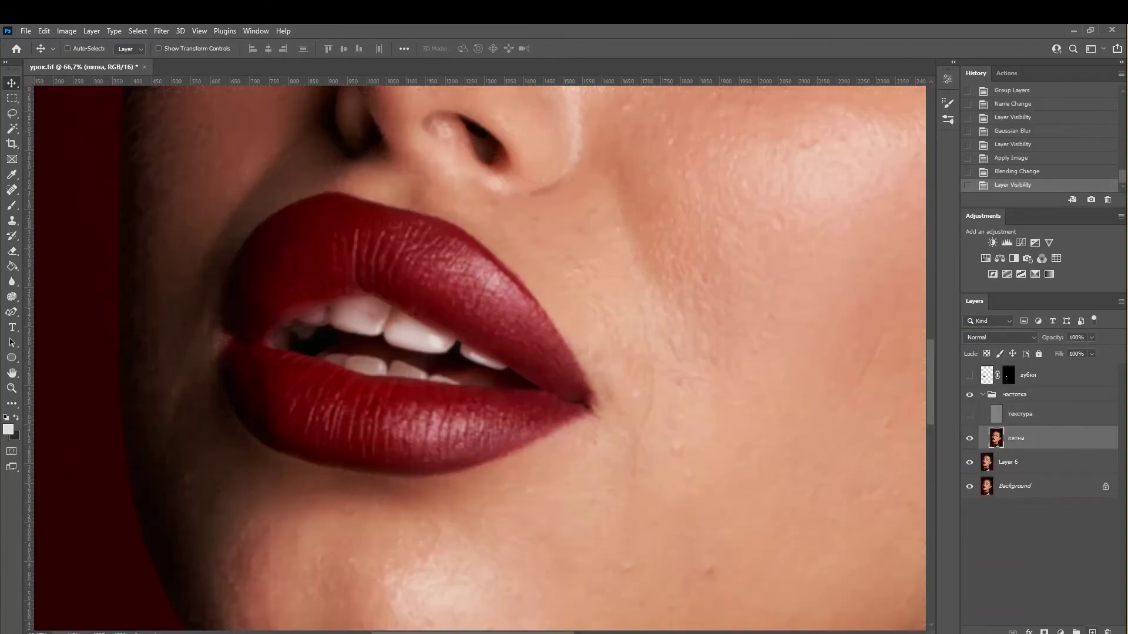
key(ctrl+shift+alt+n)
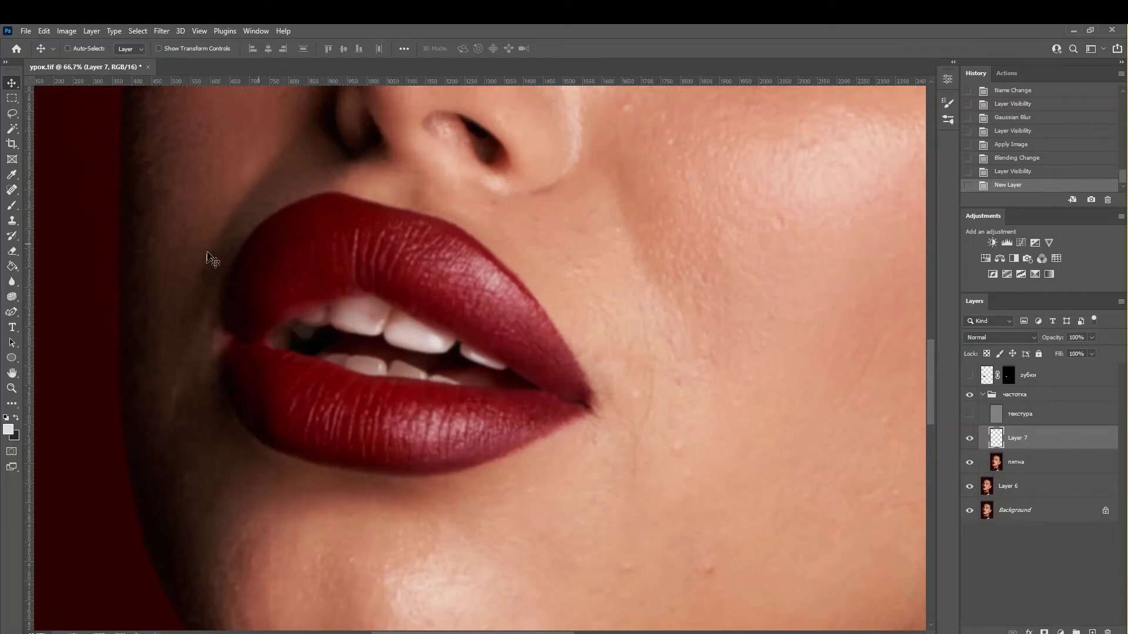
Step: Switch to the Curvature Pen Tool and zoom to 100% on the lips
click(12, 311)
ctrl+click(540, 457)
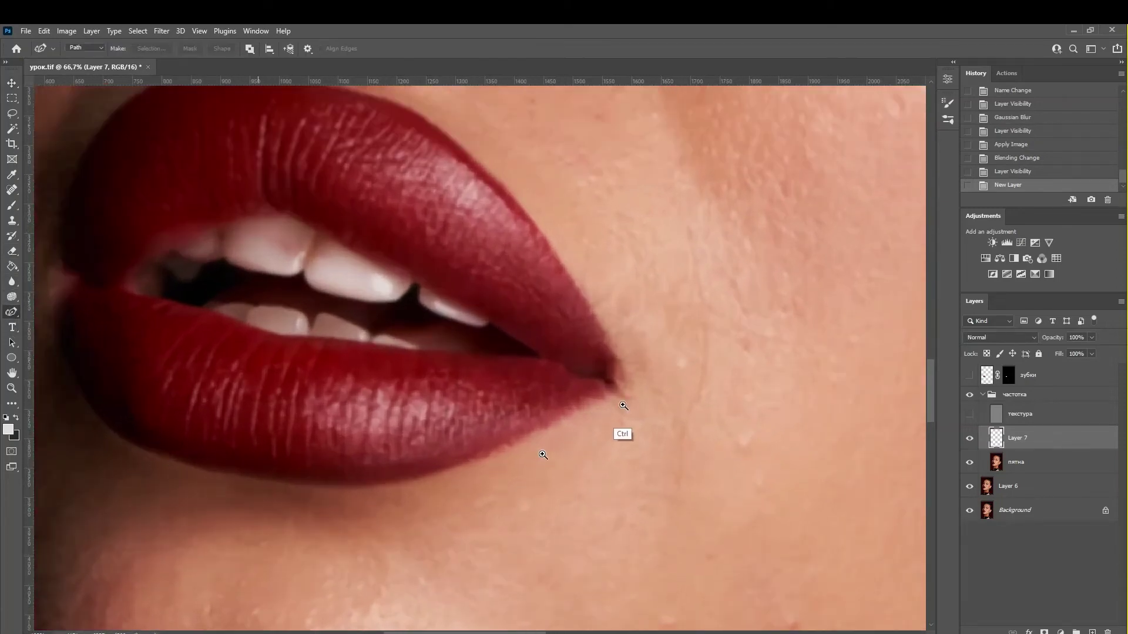
right_click(15, 312)
click(48, 322)
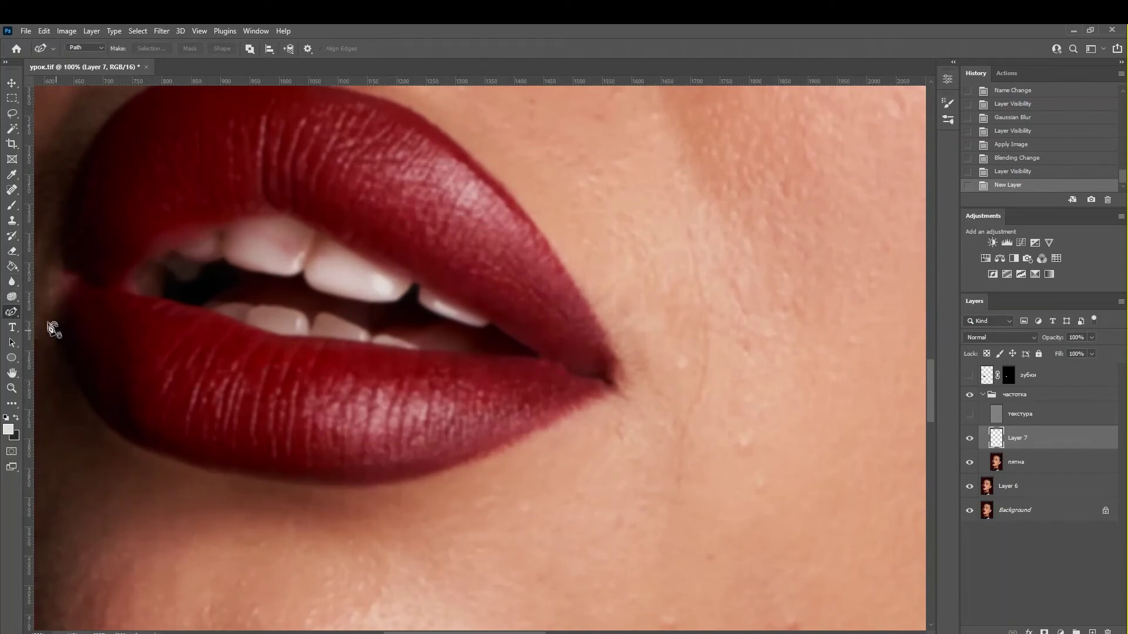
Step: Start the path at the right lip corner and trace the lower lip edge leftward
click(607, 392)
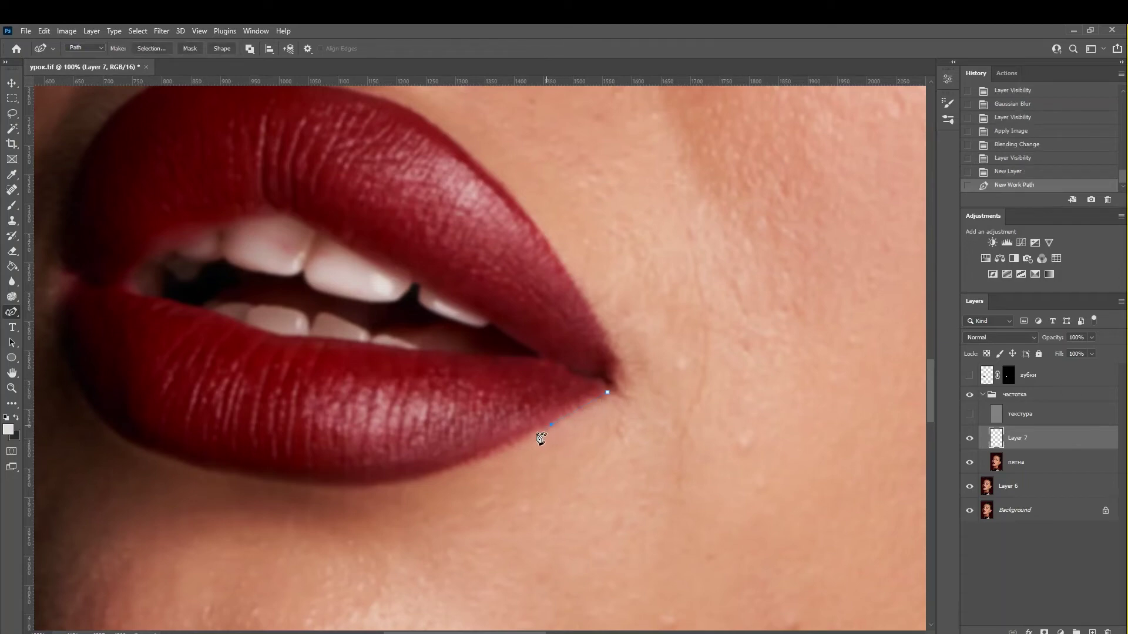
click(451, 469)
click(387, 484)
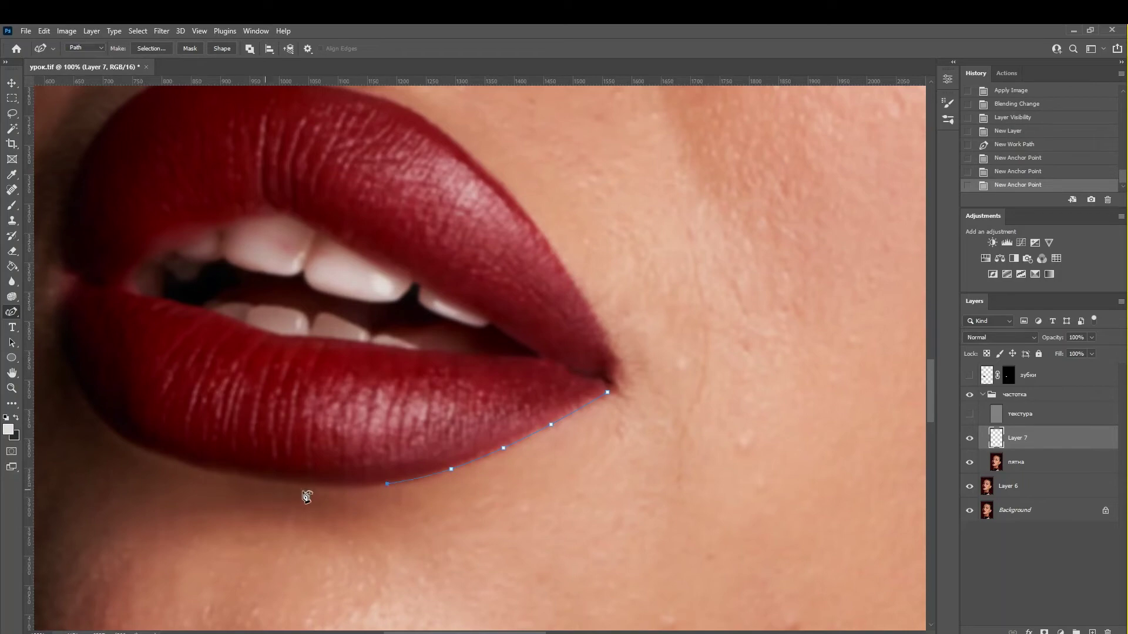
click(307, 485)
click(266, 481)
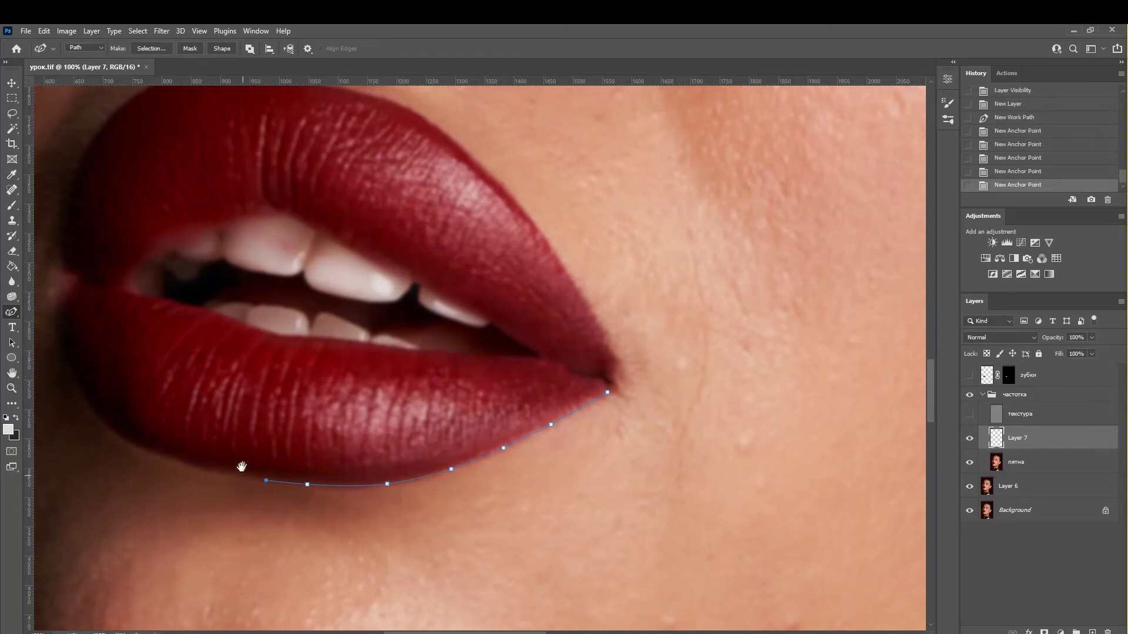
drag(253, 464, 426, 479)
click(376, 486)
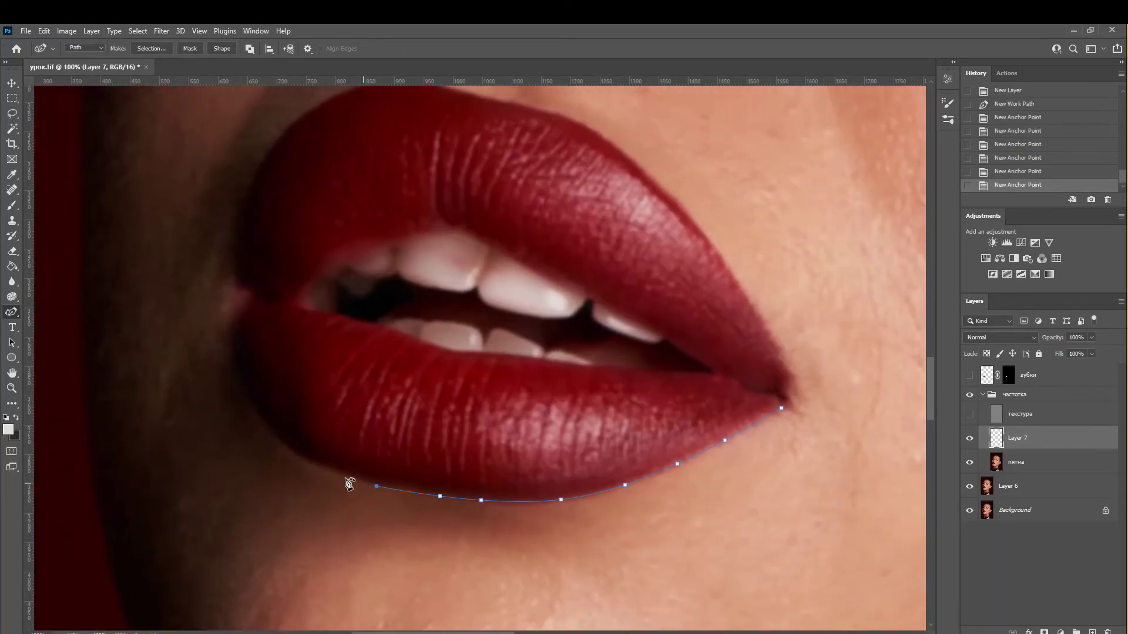
click(337, 473)
click(300, 456)
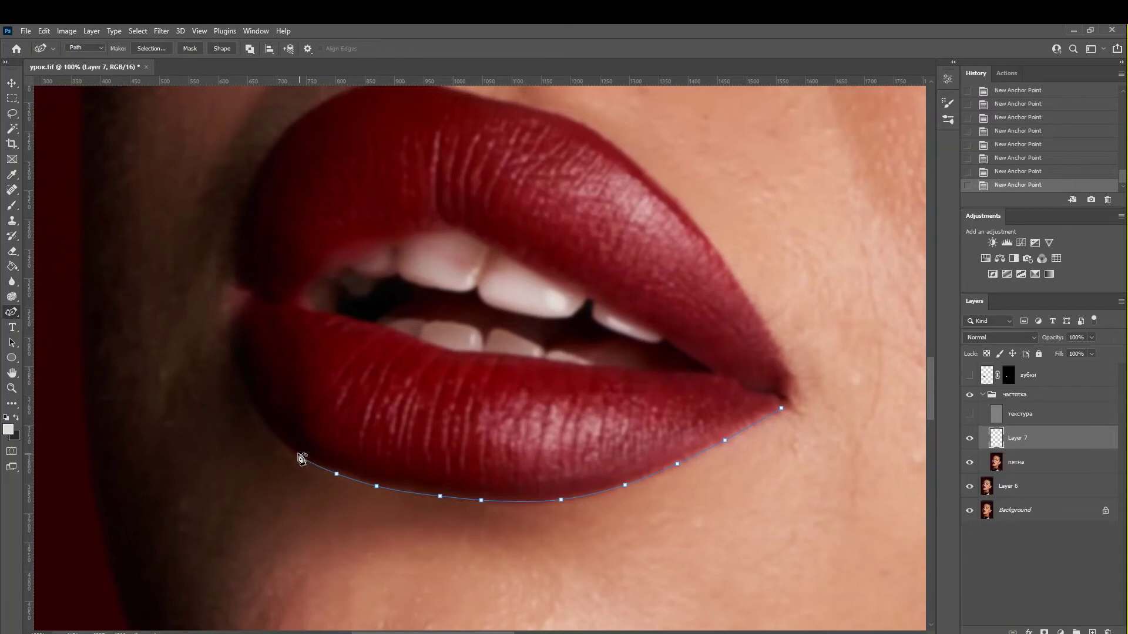
click(269, 429)
Step: Continue the path up past the left lip corner onto the upper lip edge
click(243, 379)
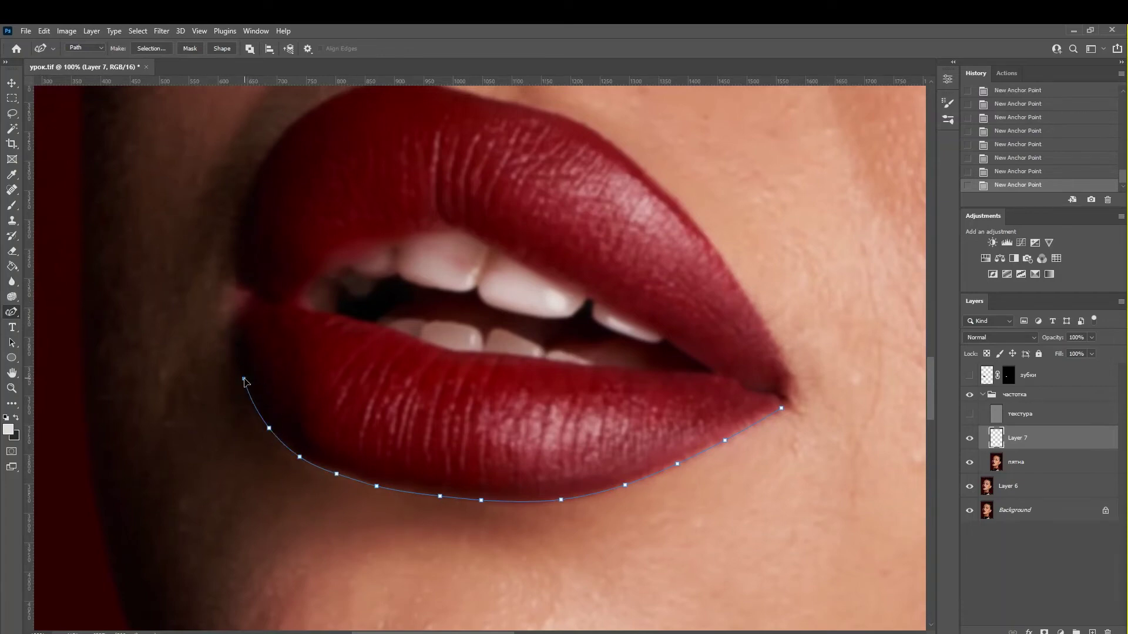
click(234, 340)
click(232, 316)
click(235, 285)
click(239, 243)
click(251, 197)
click(268, 158)
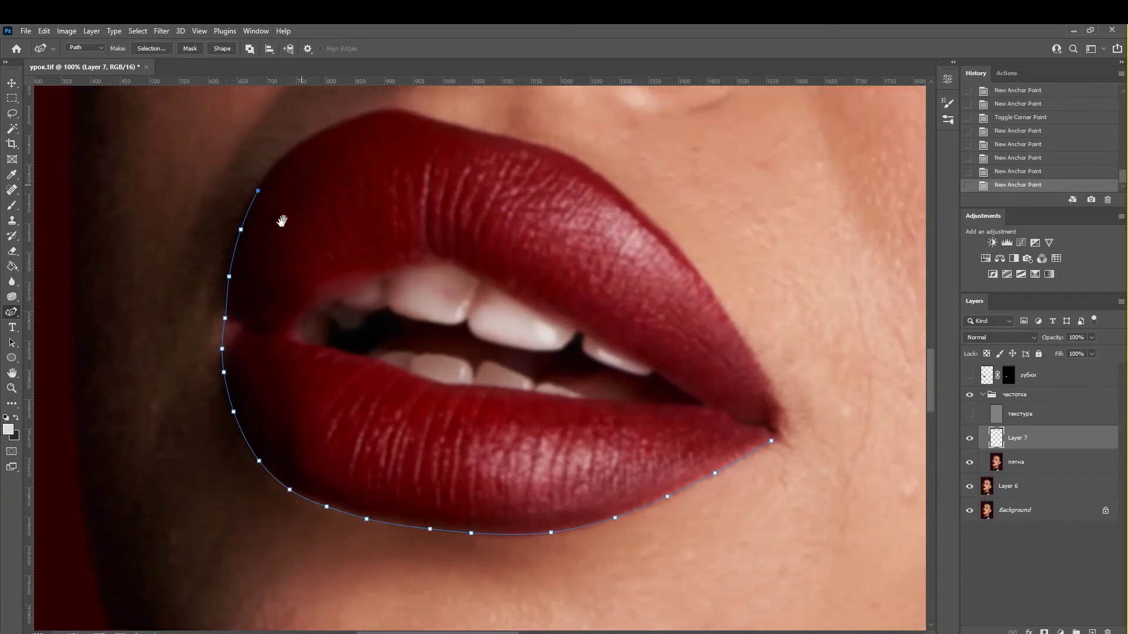
drag(305, 134, 268, 224)
key(ctrl+z)
key(ctrl+z)
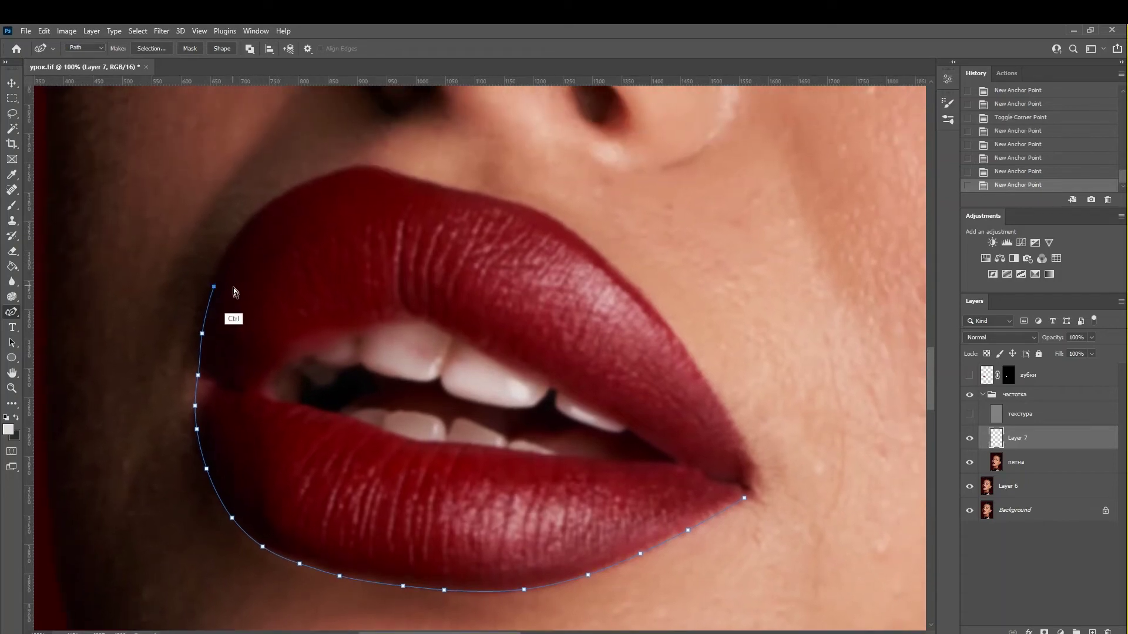
Step: Trace anchors across the upper lip's left side toward the cupid's bow
click(223, 261)
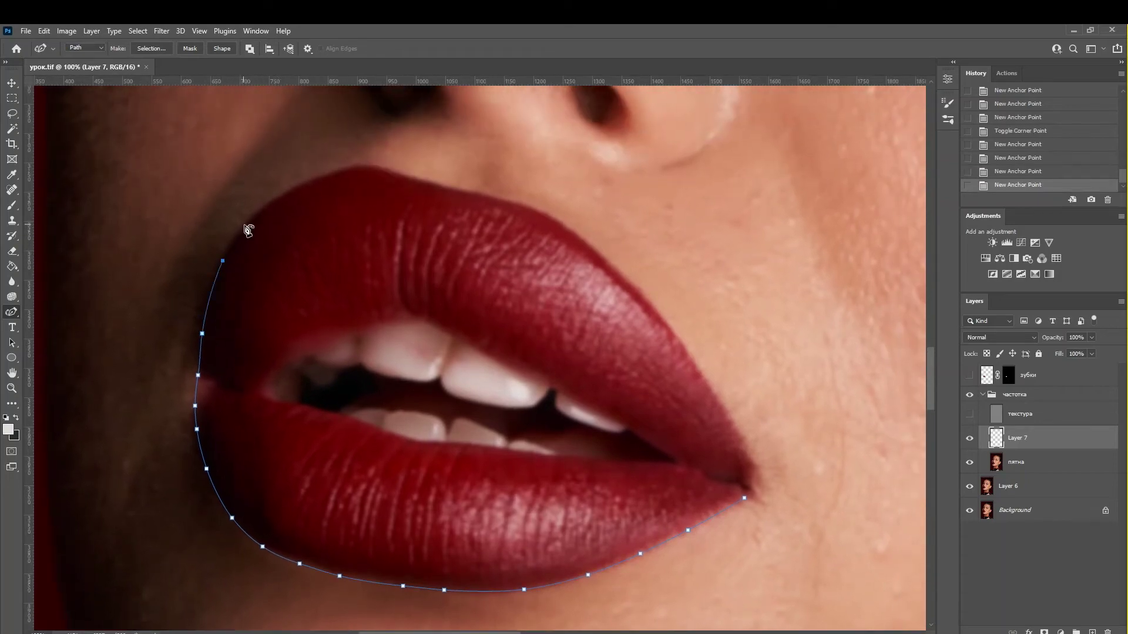
click(245, 225)
click(267, 204)
click(302, 183)
click(329, 171)
click(351, 166)
click(368, 164)
click(389, 169)
Step: Place anchors around the cupid's bow, making its point a sharp corner
click(450, 187)
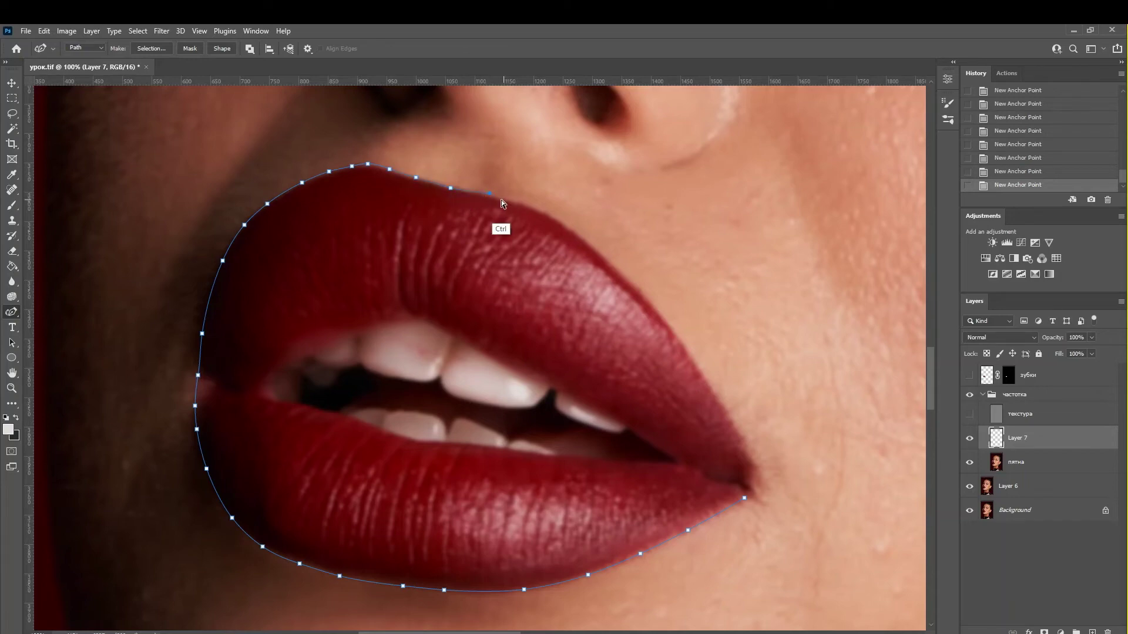
click(490, 195)
click(504, 201)
click(516, 201)
click(541, 210)
Step: Extend the path down the upper lip's right side, undoing misplaced anchors
drag(599, 235, 485, 212)
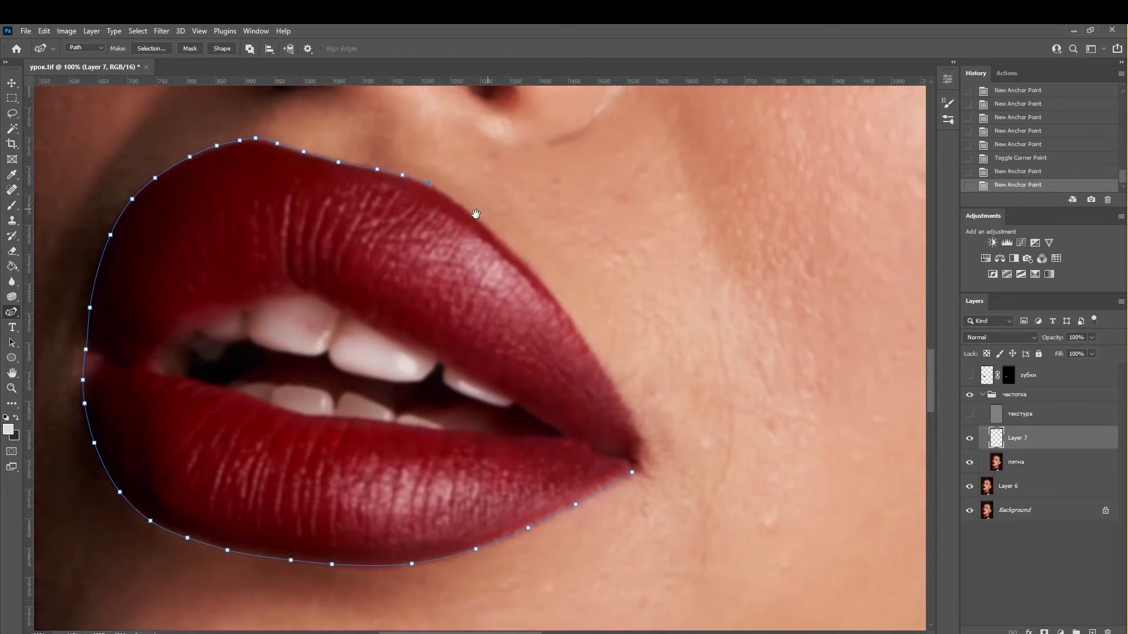
key(ctrl+z)
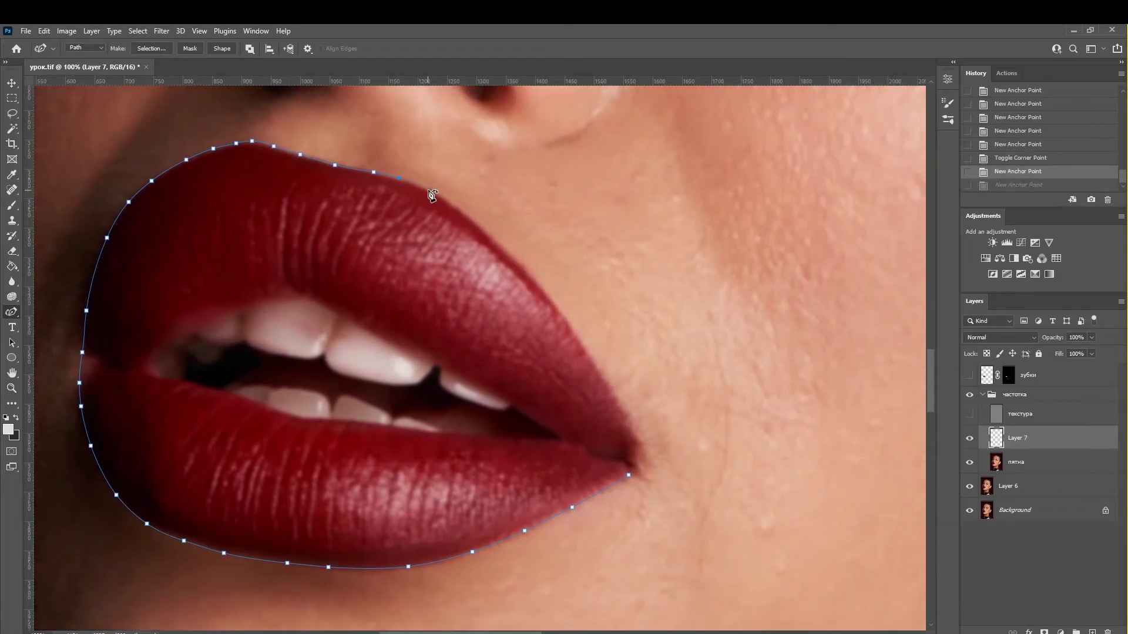
click(435, 193)
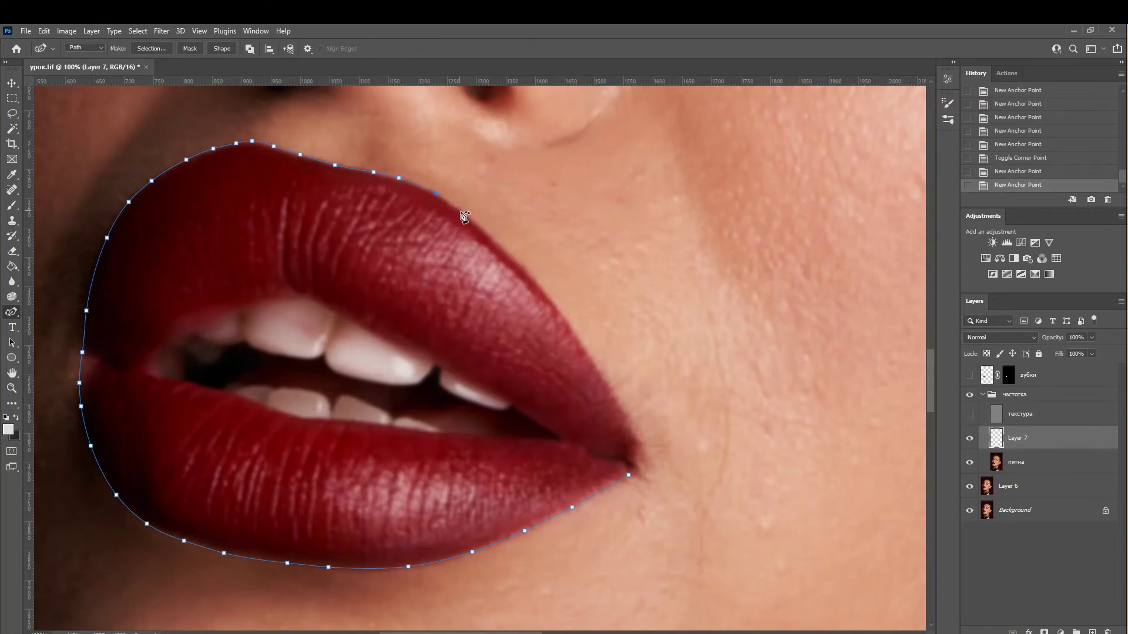
click(463, 213)
click(476, 222)
click(506, 254)
key(ctrl+z)
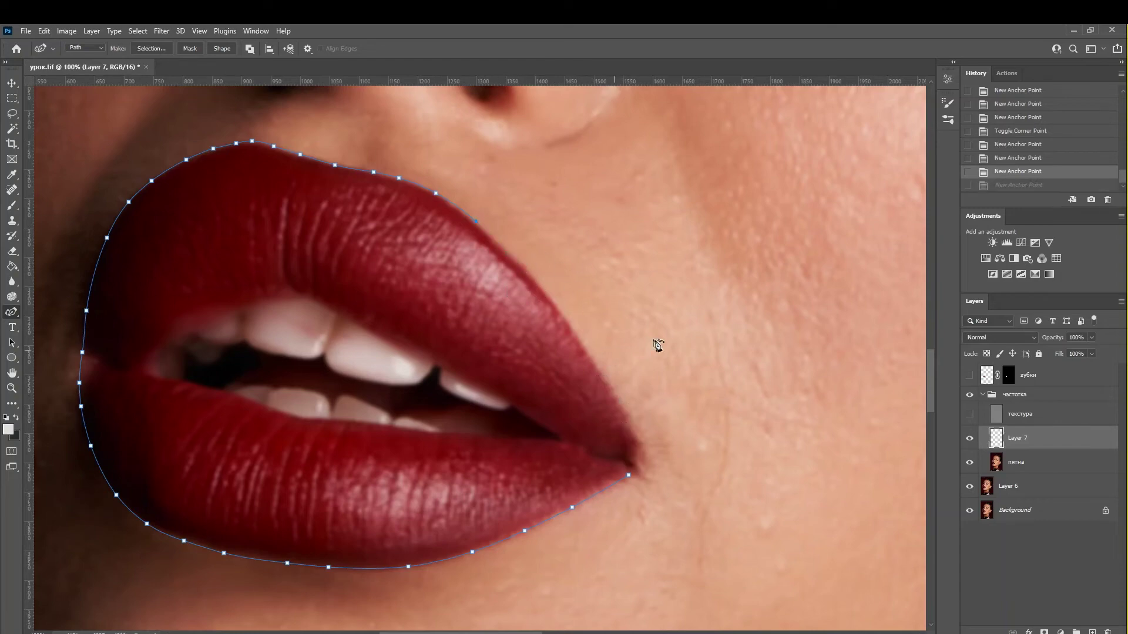
Step: Bring the path down toward the right lip corner, undoing badly placed anchors
click(519, 265)
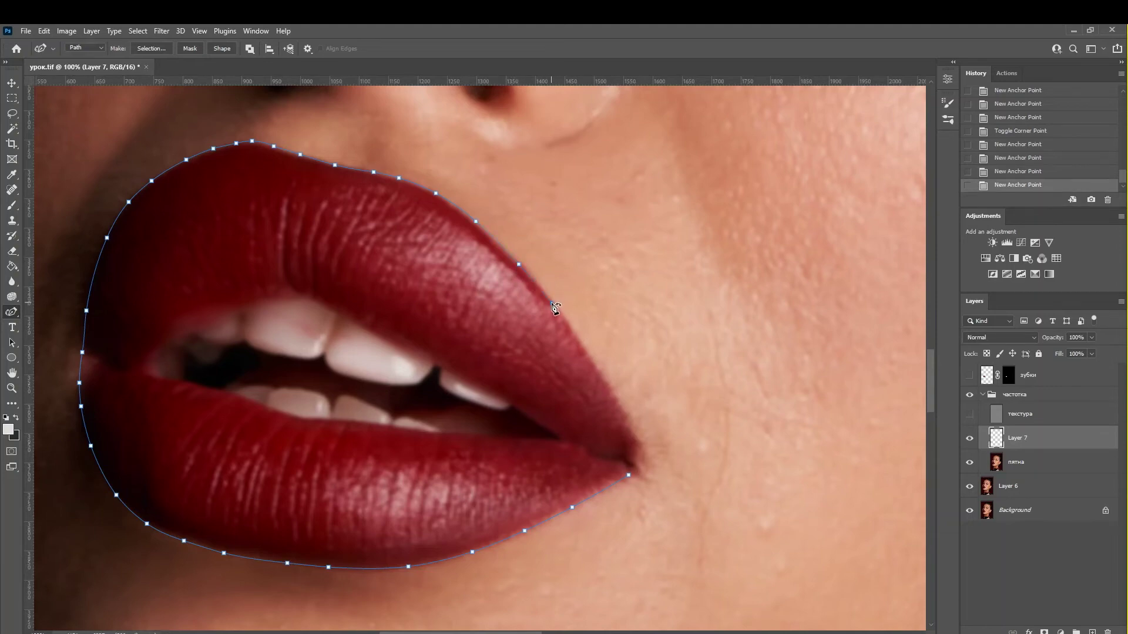
click(551, 303)
click(608, 392)
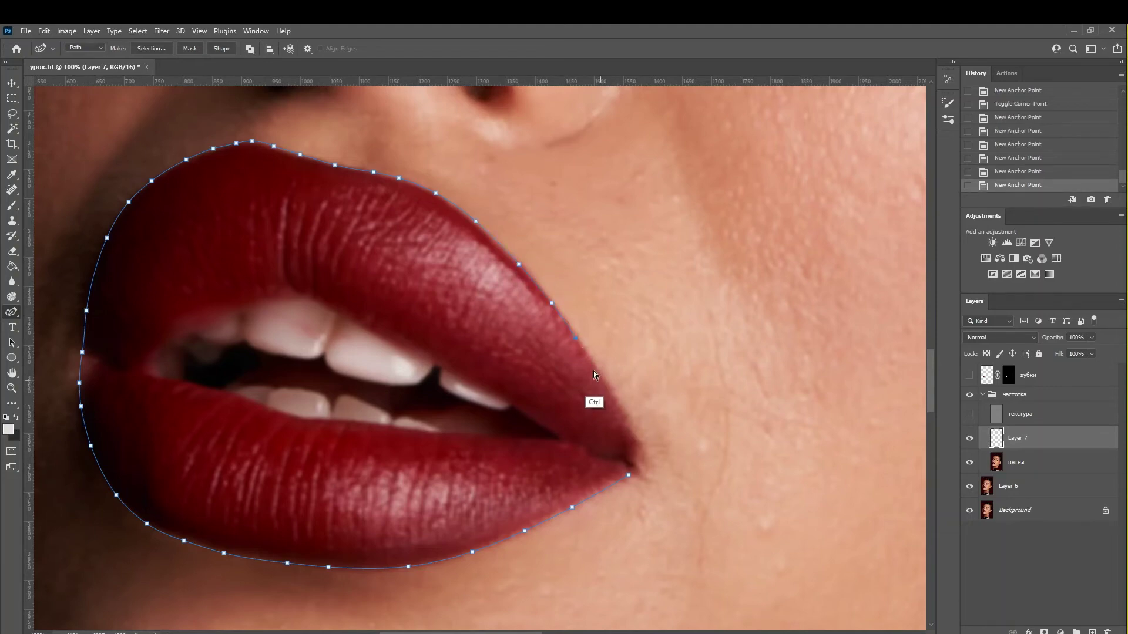
key(ctrl+z)
click(585, 351)
key(ctrl+z)
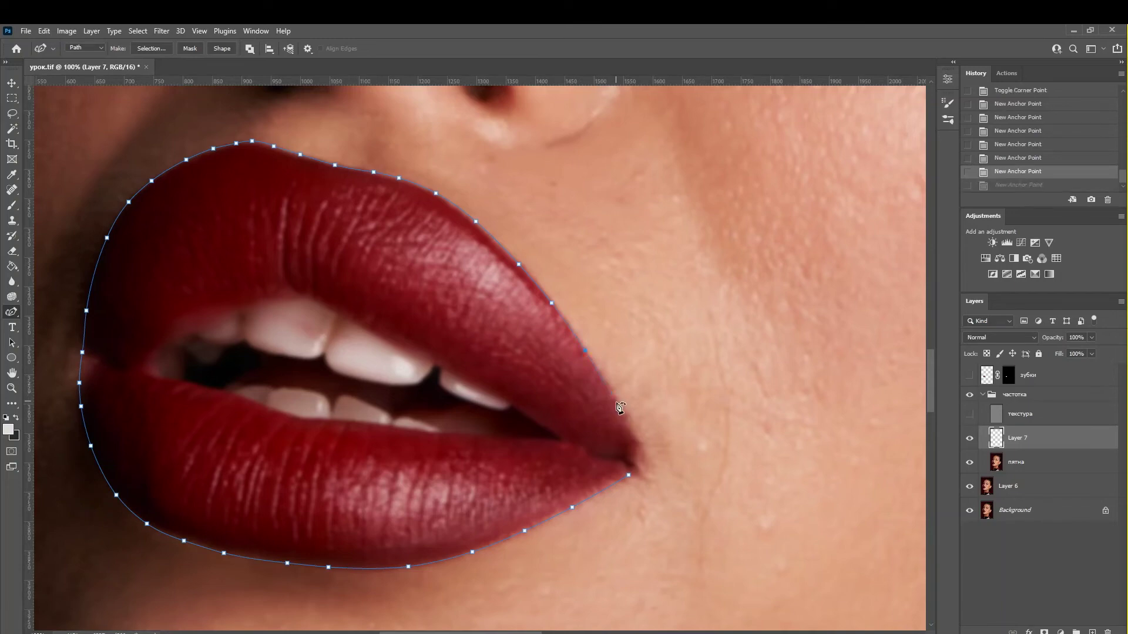
click(633, 435)
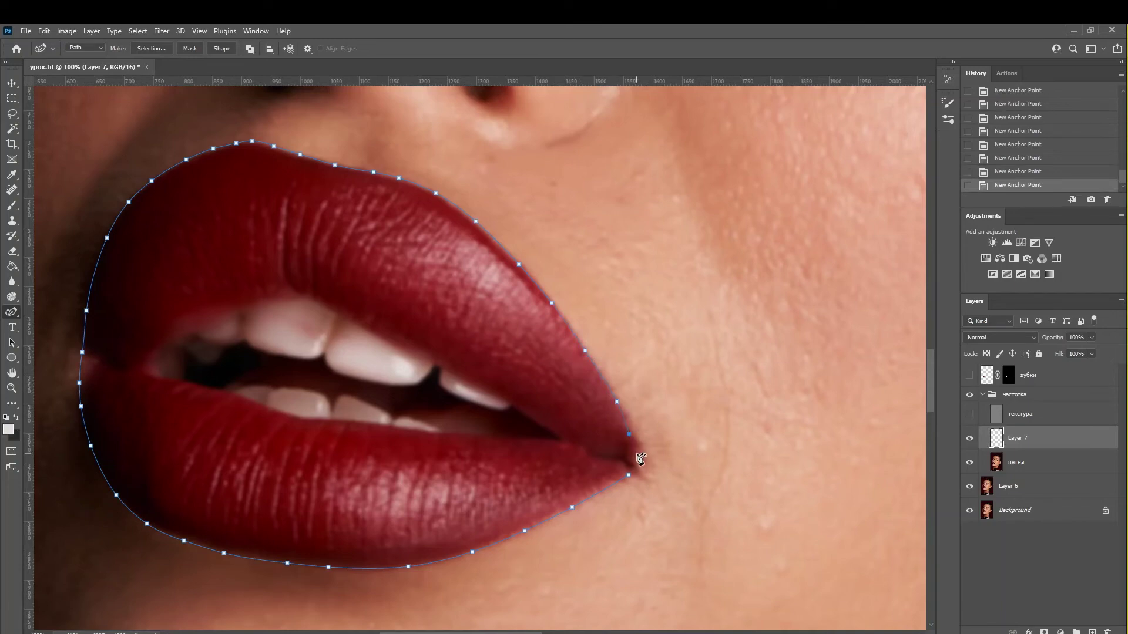
key(ctrl+z)
Step: Close the lip outline at the right corner and make a 2-pixel feathered selection
right_click(10, 317)
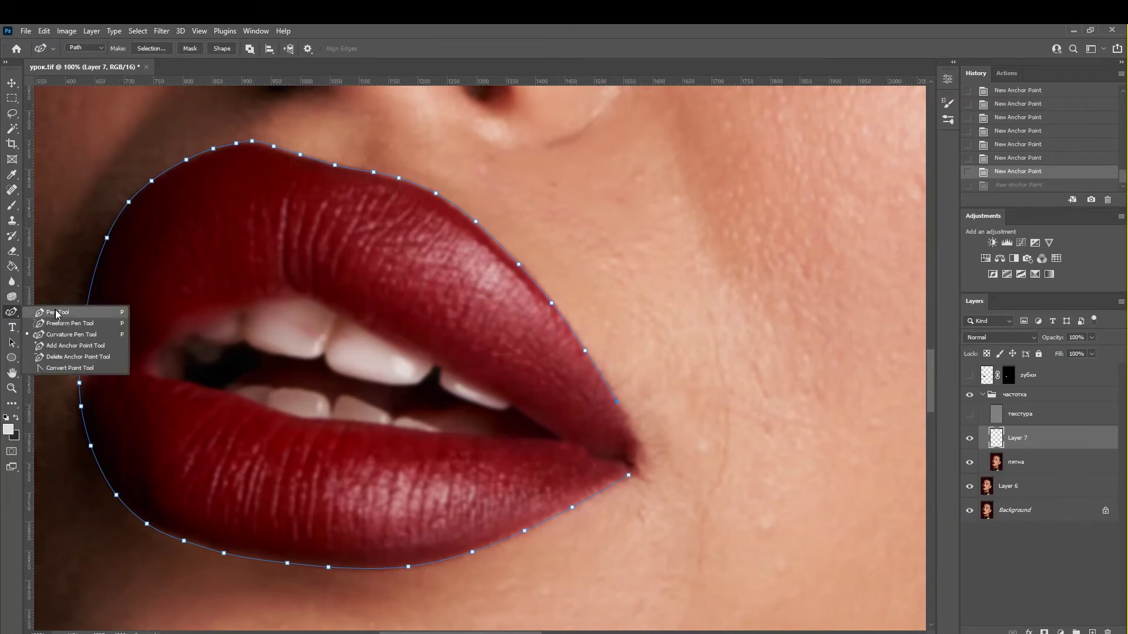
click(59, 312)
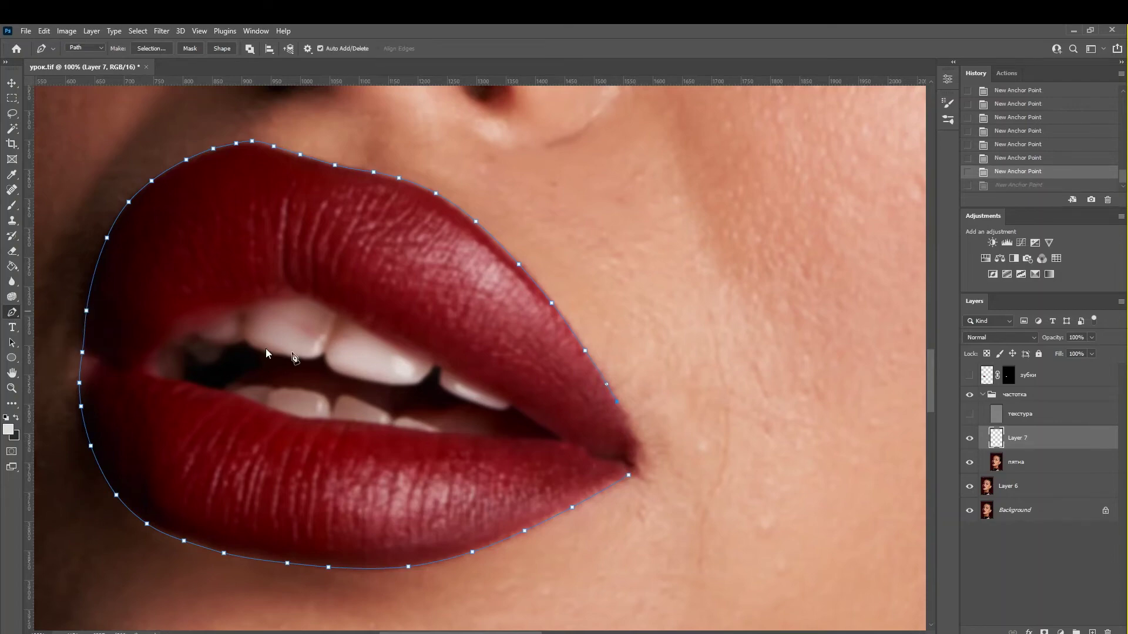
click(638, 458)
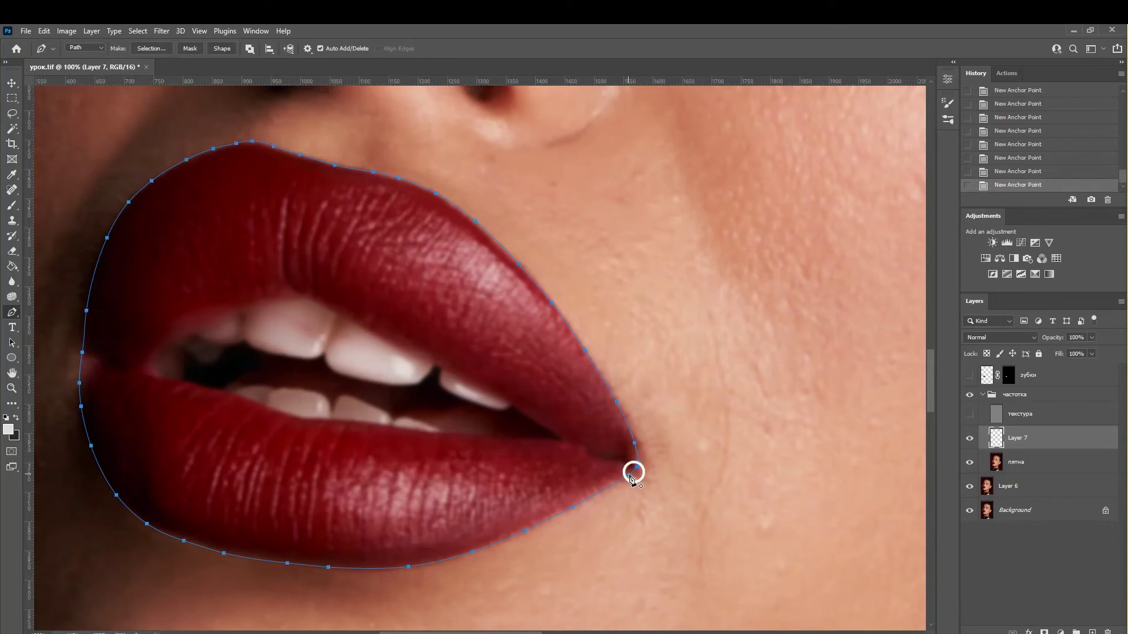
right_click(393, 368)
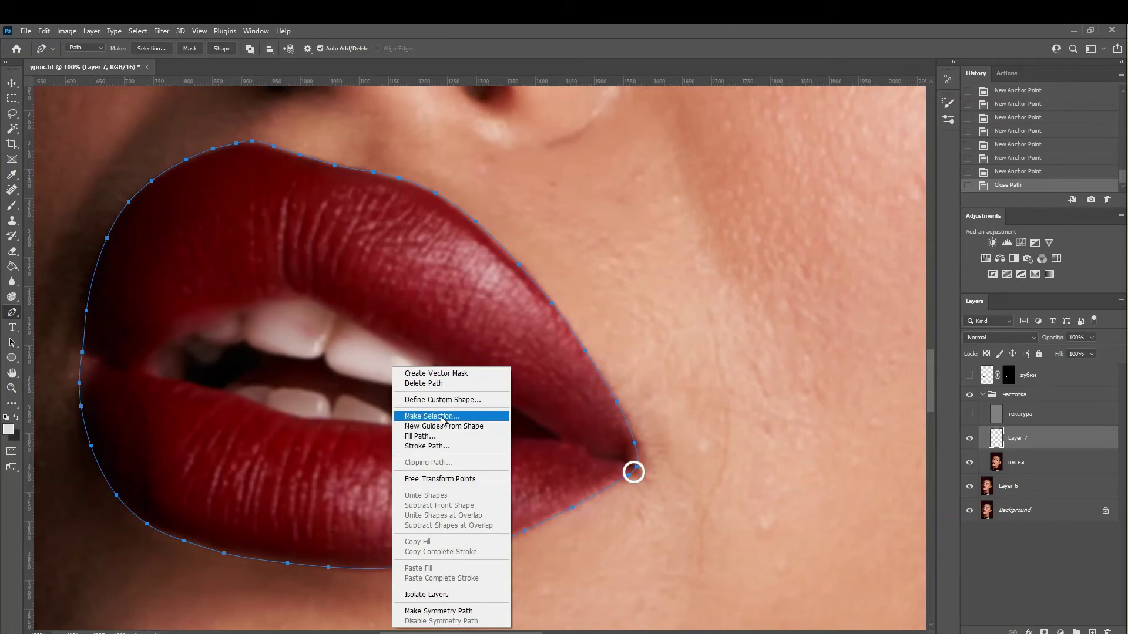
click(442, 417)
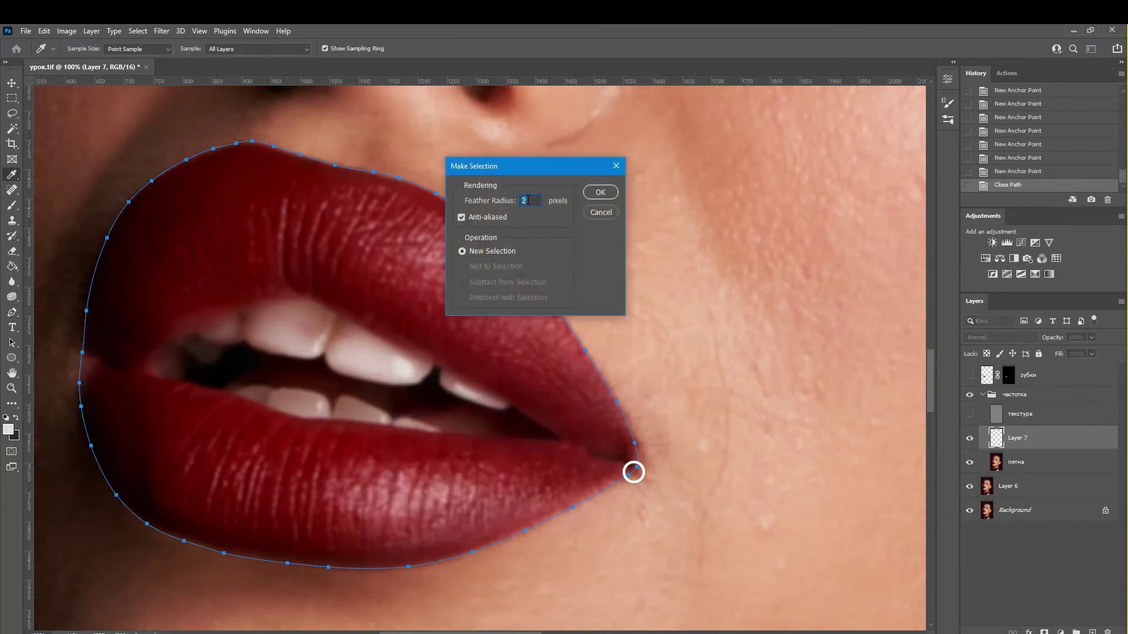
click(605, 193)
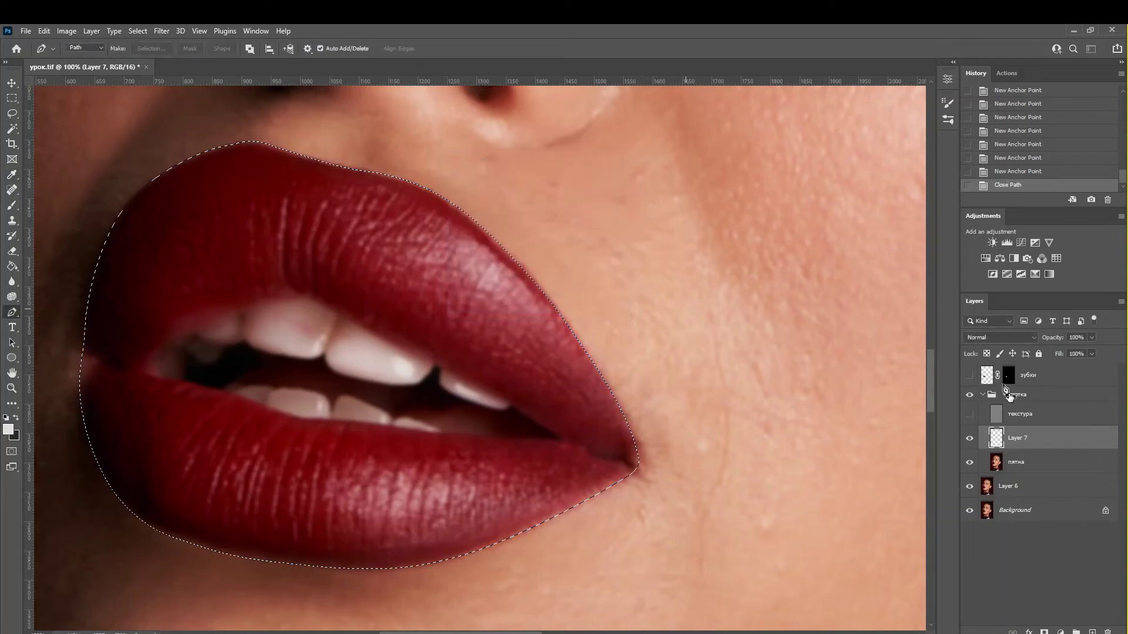
Step: Set up the Clone Stamp with a smaller brush sampling Current & Below
click(12, 222)
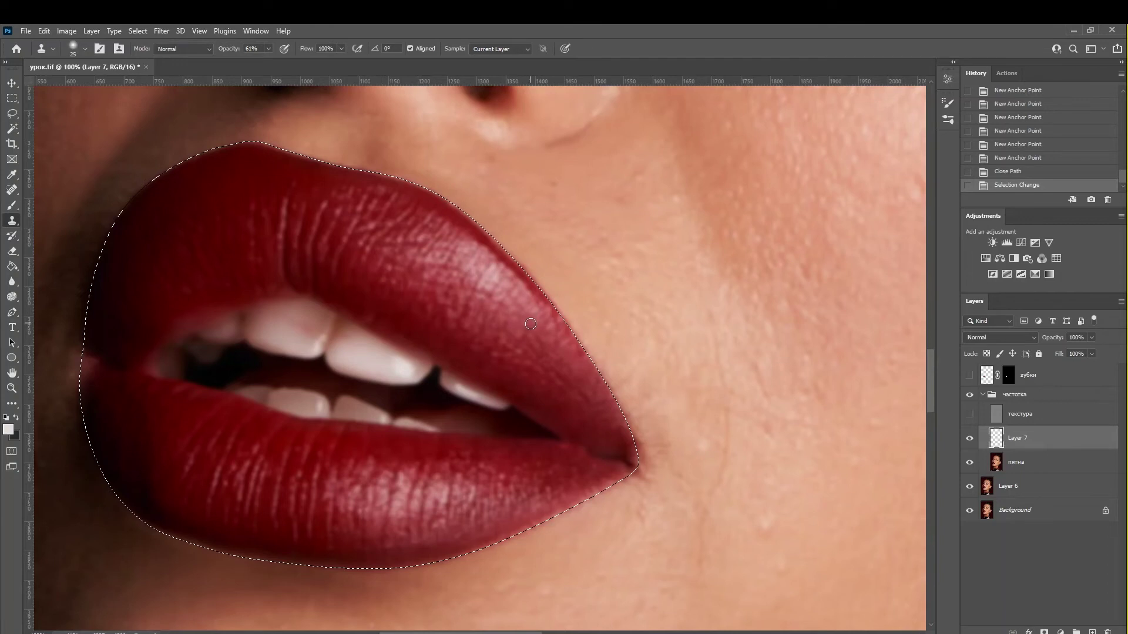
key(bracketleft)
click(513, 49)
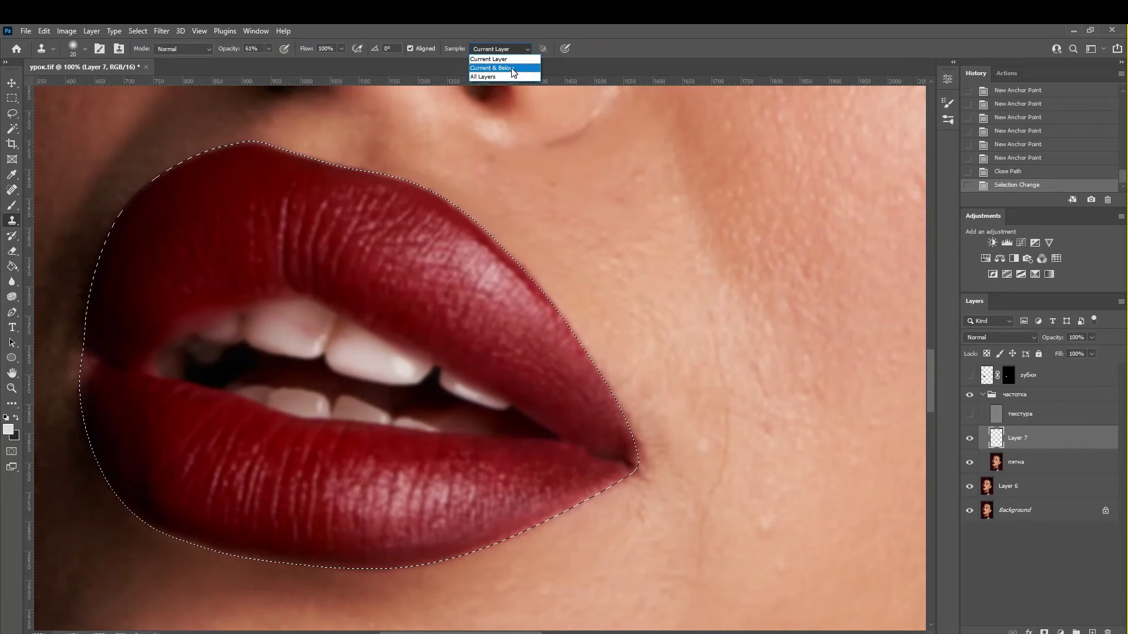
click(514, 68)
scroll(554, 403, up, 2)
scroll(607, 288, up, 1)
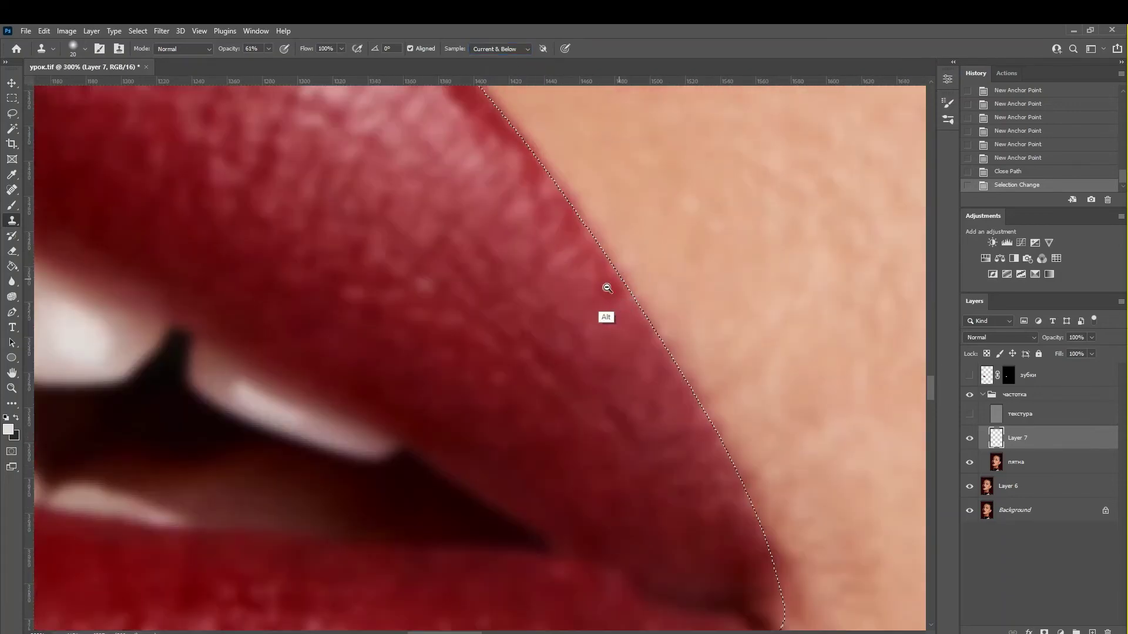
scroll(607, 288, down, 1)
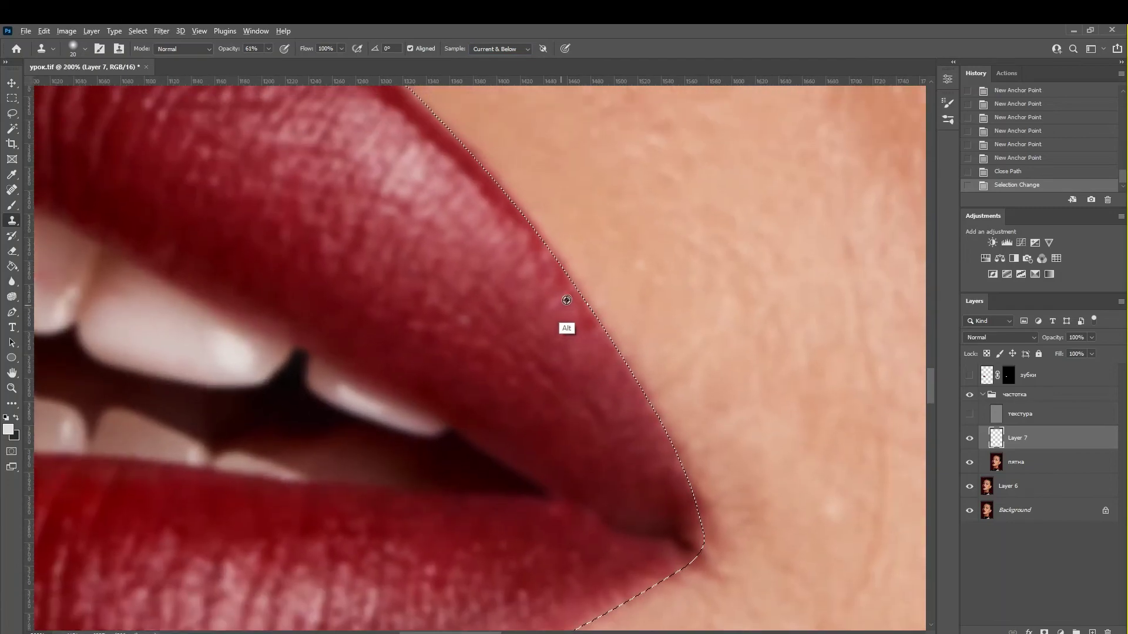
Step: Clone lip texture onto the upper lip edge near the right side
alt+click(566, 300)
drag(573, 272, 568, 285)
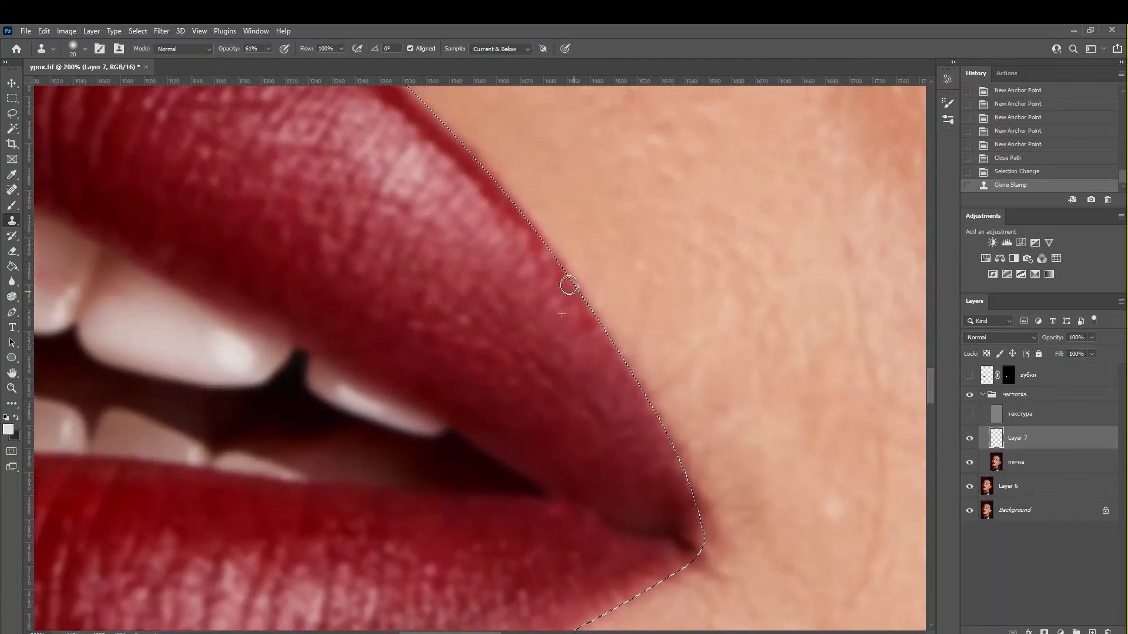
click(552, 254)
click(579, 270)
click(608, 326)
click(576, 356)
click(588, 329)
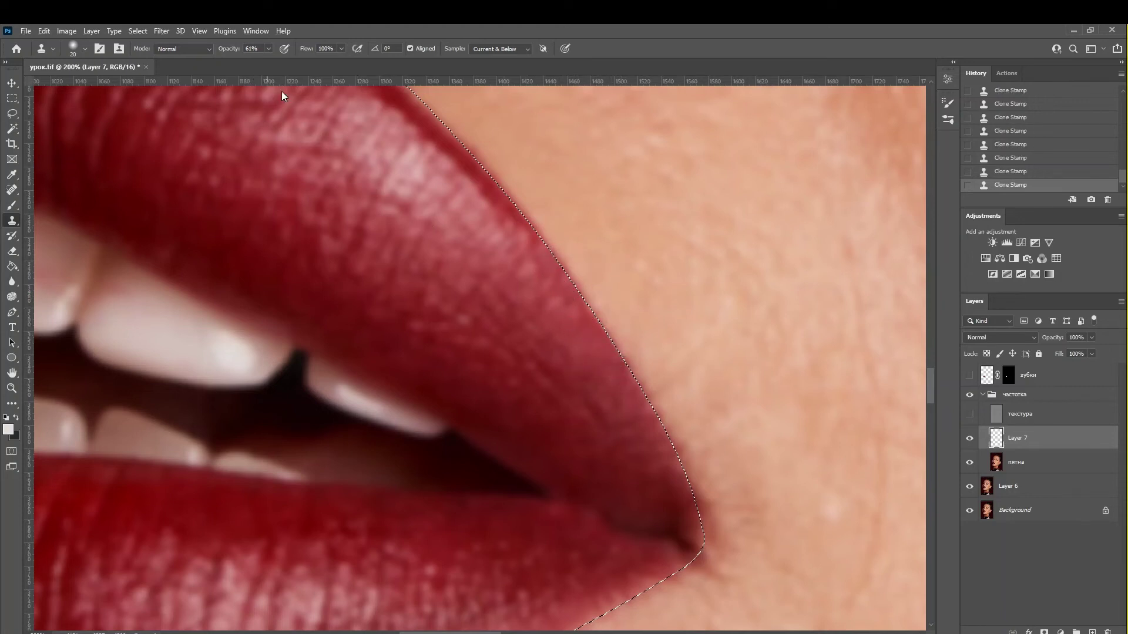
Step: Raise stamp opacity to 76%, resample, and clone down the lip edge toward the corner
click(268, 49)
drag(269, 61, 276, 62)
key(alt)
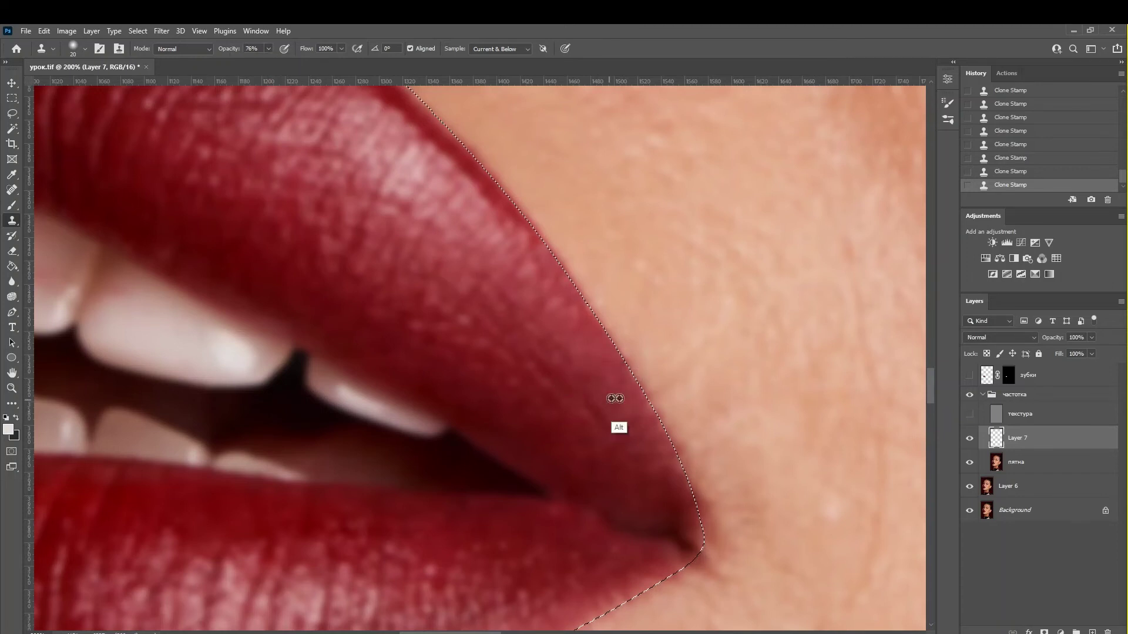
alt+click(614, 399)
key(bracketright)
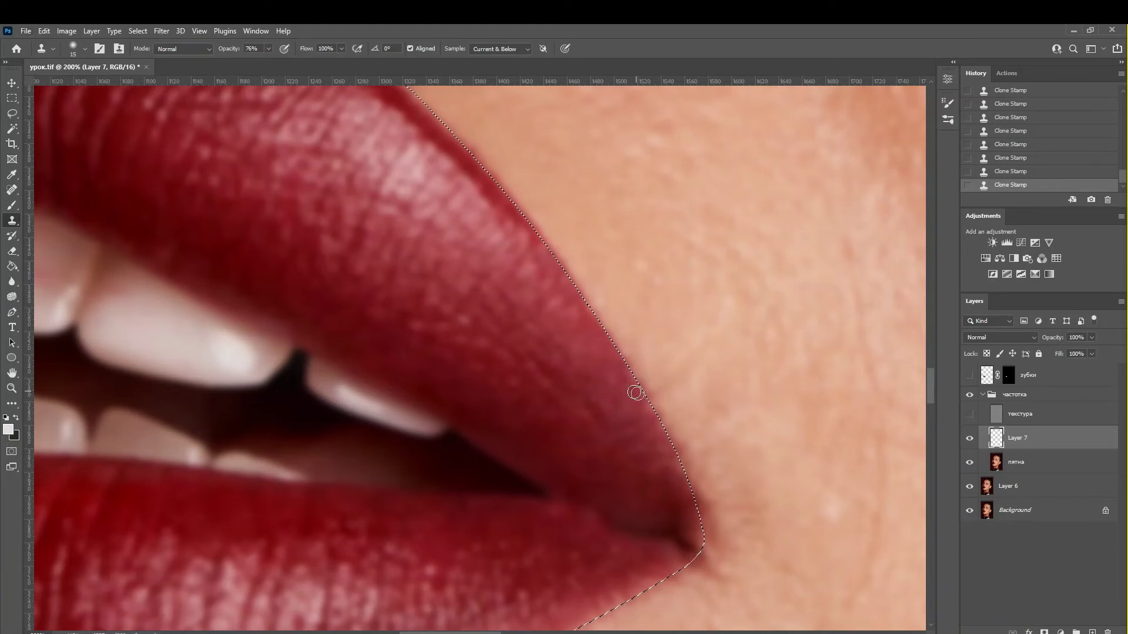
mouse_move(636, 393)
mouse_down()
mouse_move(638, 383)
mouse_move(652, 413)
mouse_up()
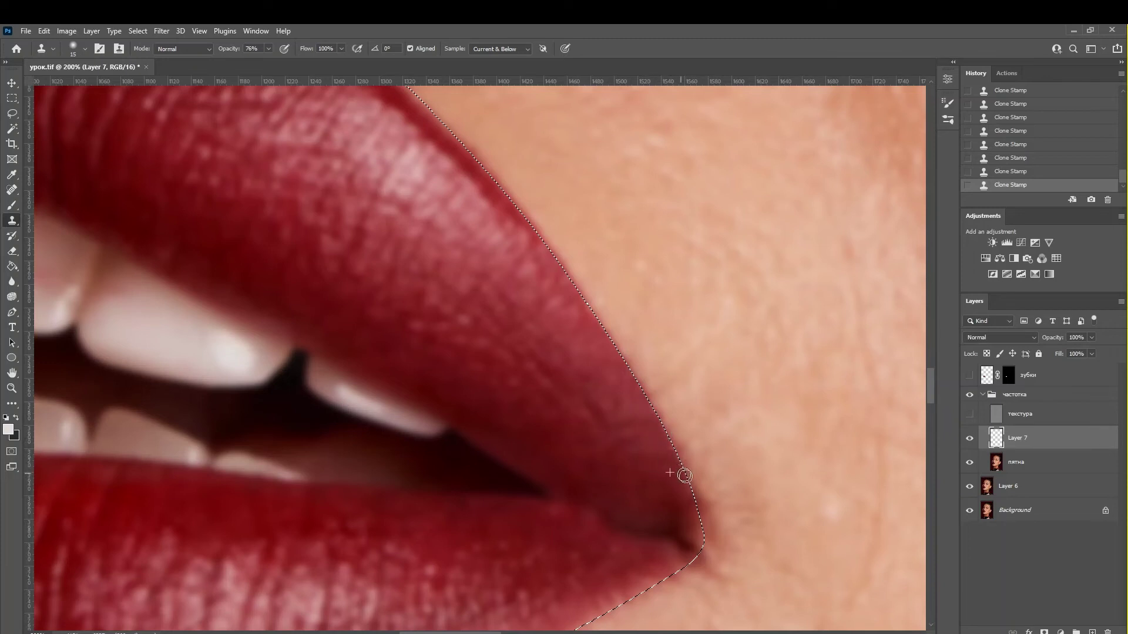
drag(684, 475, 682, 490)
Step: Clone texture up and left along the upper lip edge
mouse_move(525, 203)
mouse_down()
mouse_move(568, 254)
mouse_move(480, 181)
mouse_move(536, 256)
mouse_up()
drag(583, 303, 558, 282)
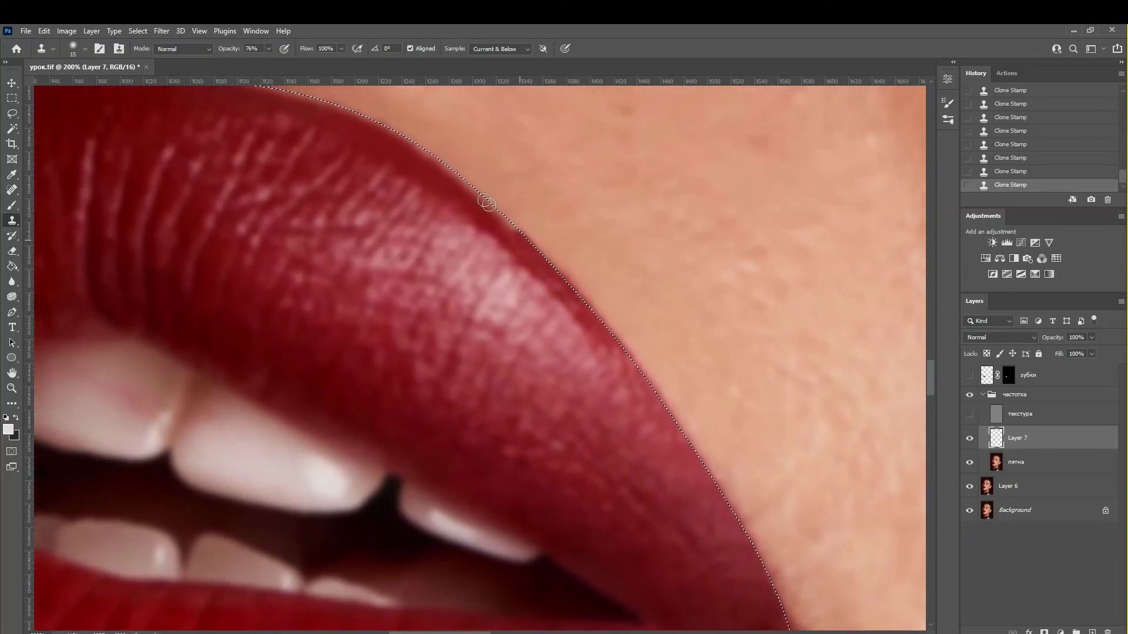
key(alt)
key(ctrl+z)
key(ctrl+z)
key(ctrl+z)
key(ctrl+shift+z)
key(ctrl+shift+z)
key(ctrl+shift+z)
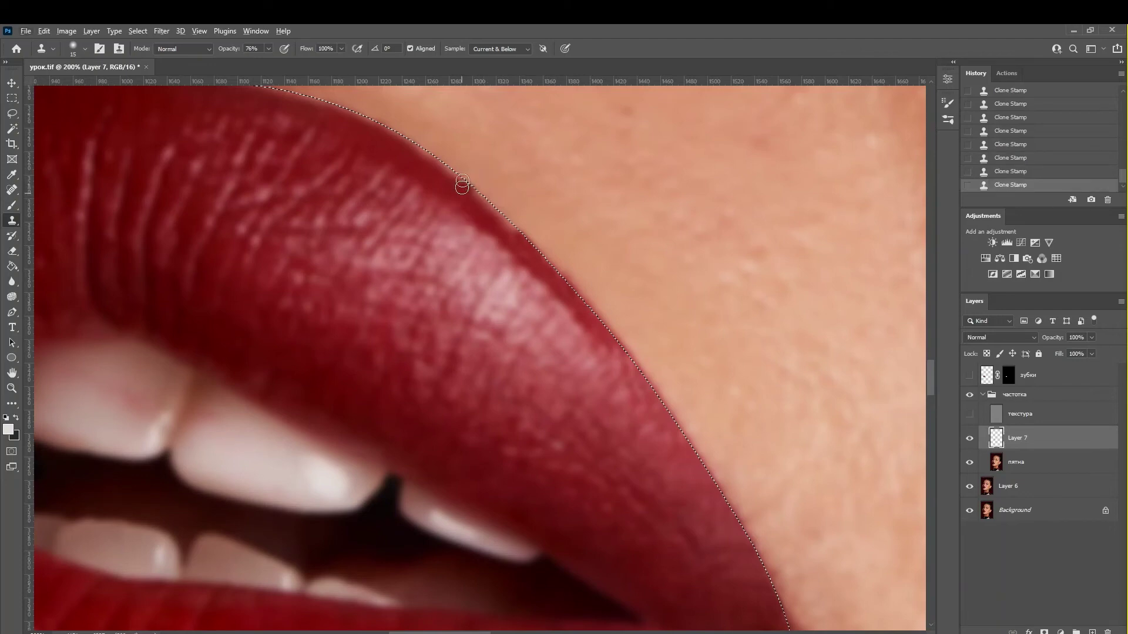
mouse_move(428, 162)
mouse_down()
mouse_move(418, 158)
mouse_move(523, 243)
mouse_up()
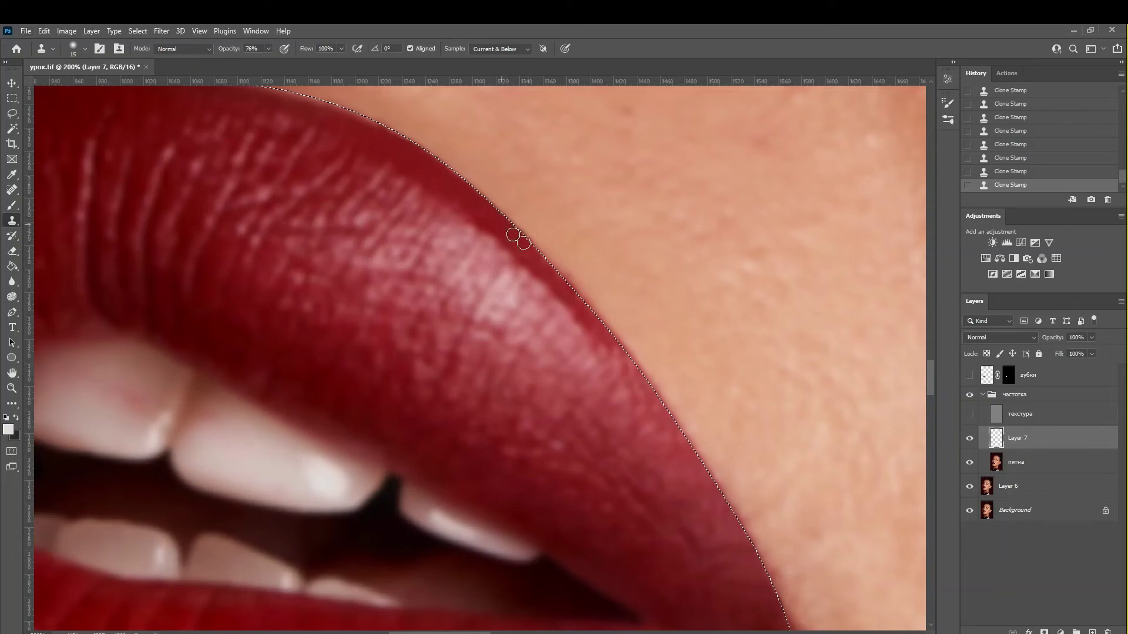
Step: Resample and clone leftward along the upper lip contour up to its peak
scroll(599, 315, up, 3)
scroll(630, 269, left, 5)
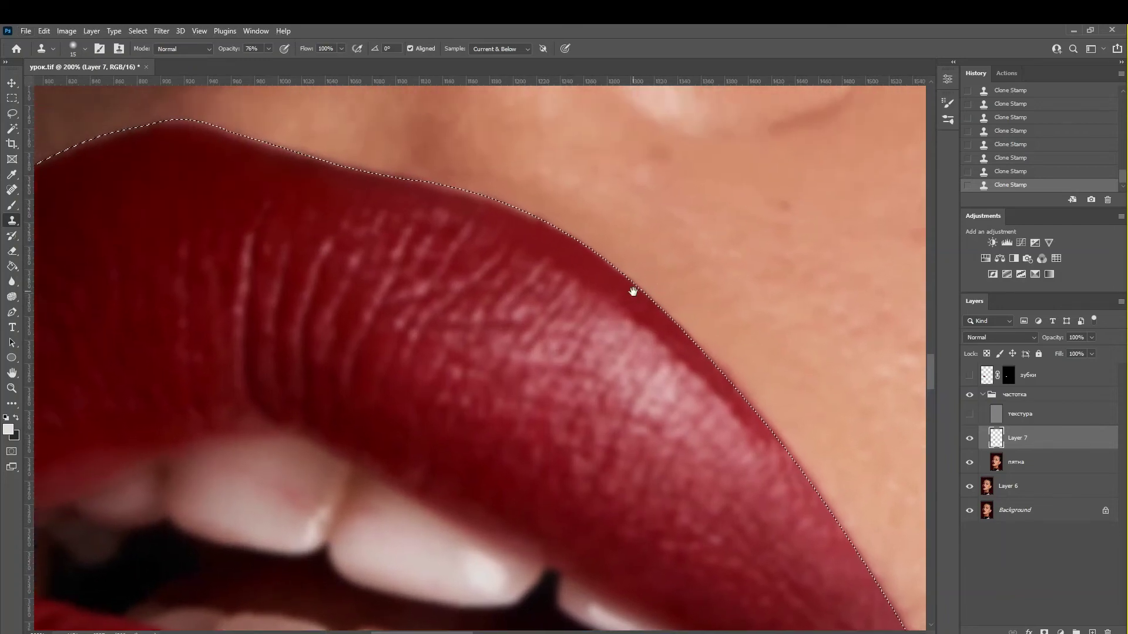
alt+click(538, 224)
drag(499, 205, 442, 189)
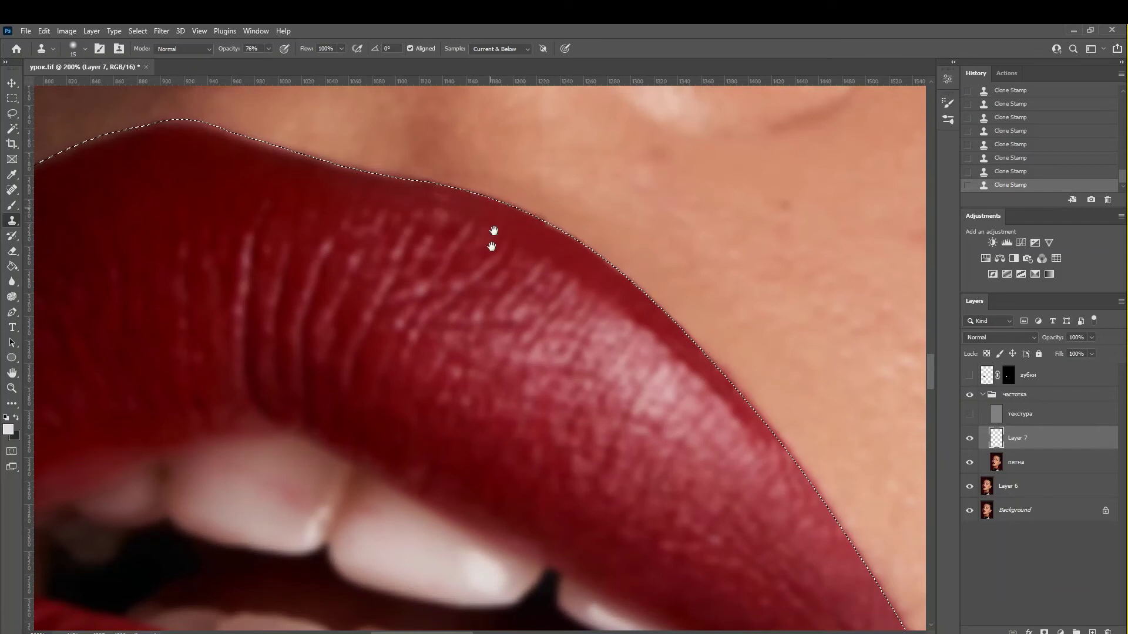
drag(493, 246, 605, 281)
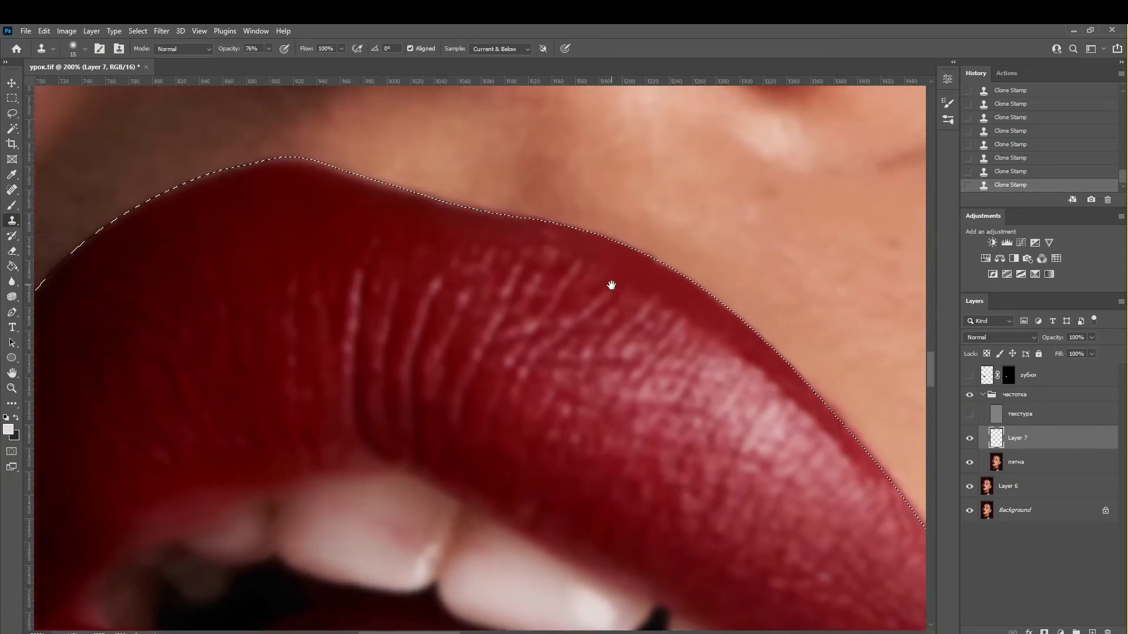
alt+click(538, 230)
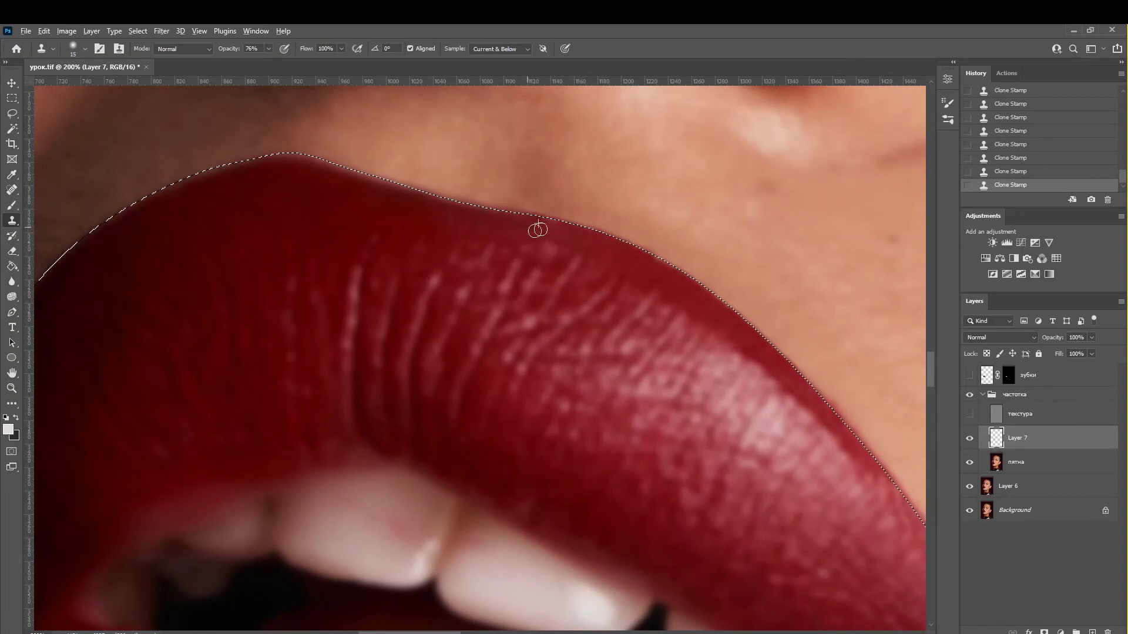
mouse_move(521, 216)
mouse_down()
mouse_move(504, 213)
mouse_move(529, 219)
mouse_up()
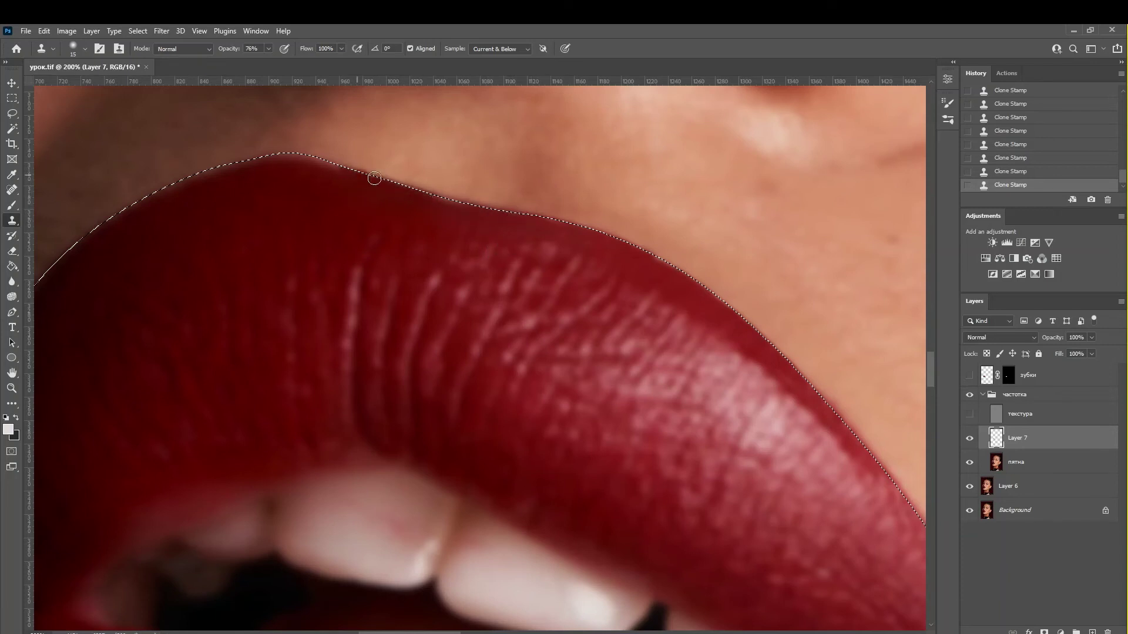
mouse_move(307, 171)
mouse_down()
mouse_move(277, 154)
mouse_move(377, 167)
mouse_move(360, 162)
mouse_move(240, 213)
mouse_up()
drag(585, 253, 757, 235)
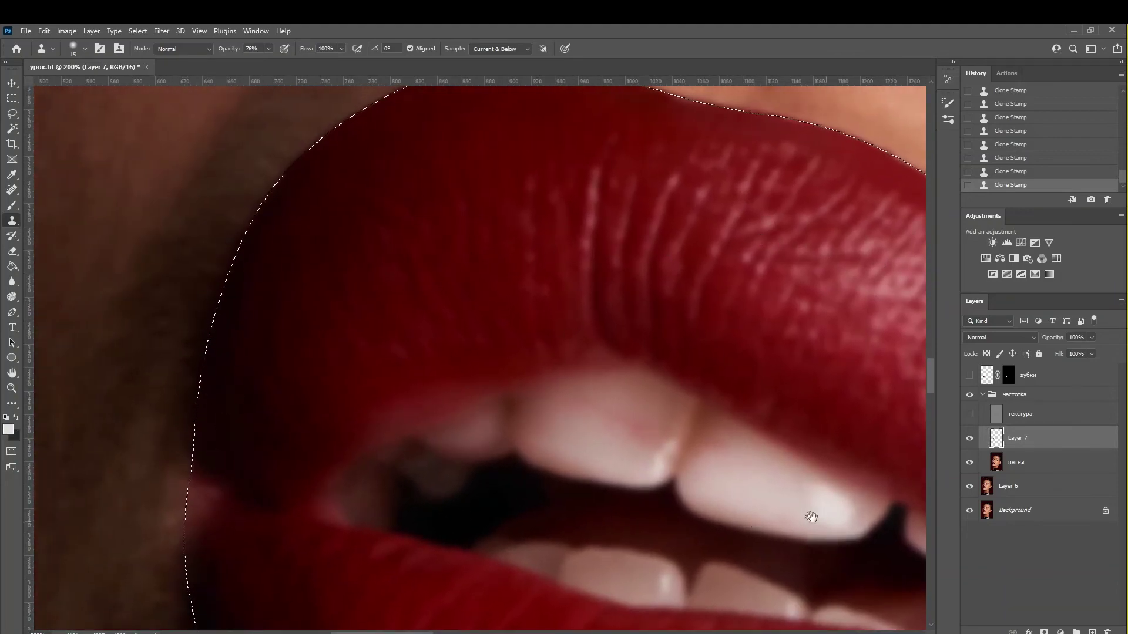
Step: Clone-stamp the right lip corner edge using sources sampled nearby
drag(618, 472, 235, 441)
mouse_move(664, 376)
mouse_down()
mouse_move(604, 372)
mouse_move(460, 272)
mouse_up()
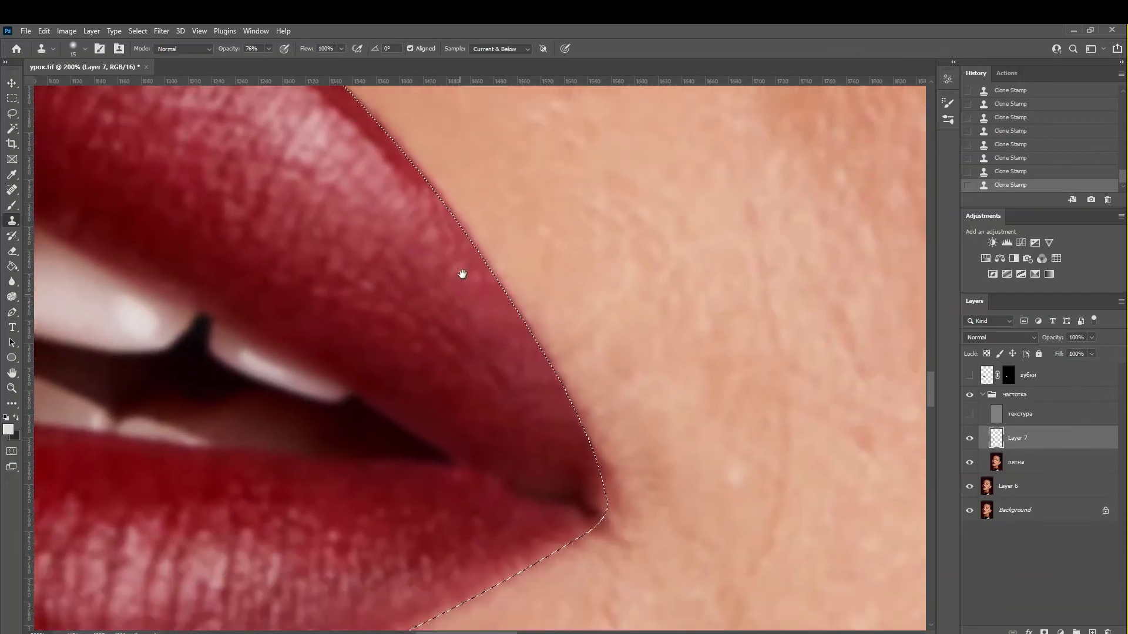
alt+click(528, 440)
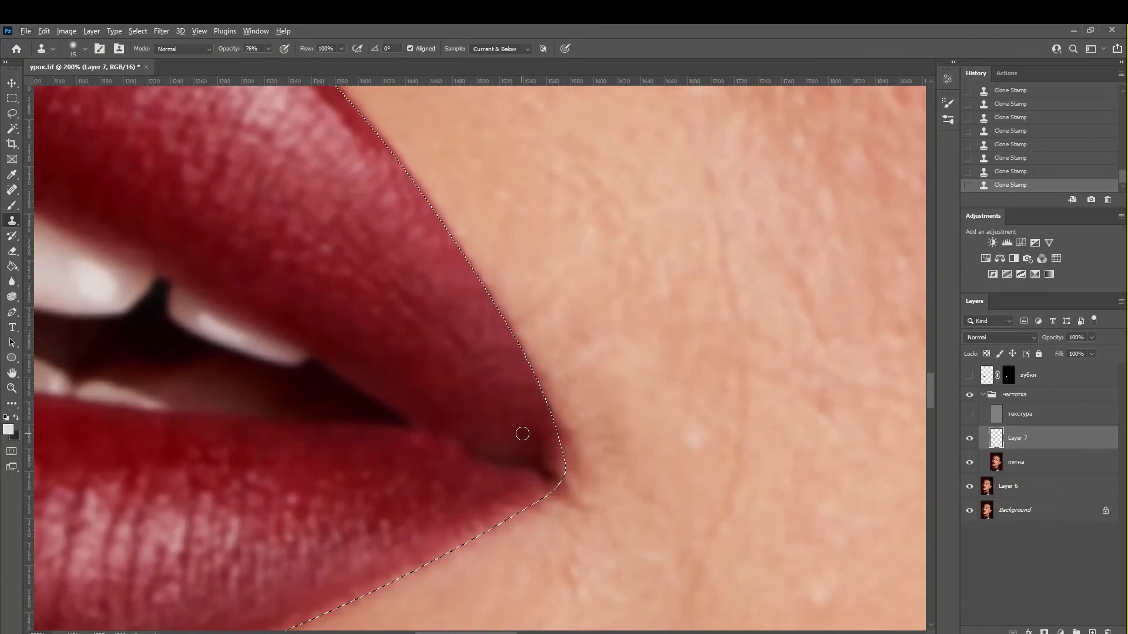
alt+click(512, 433)
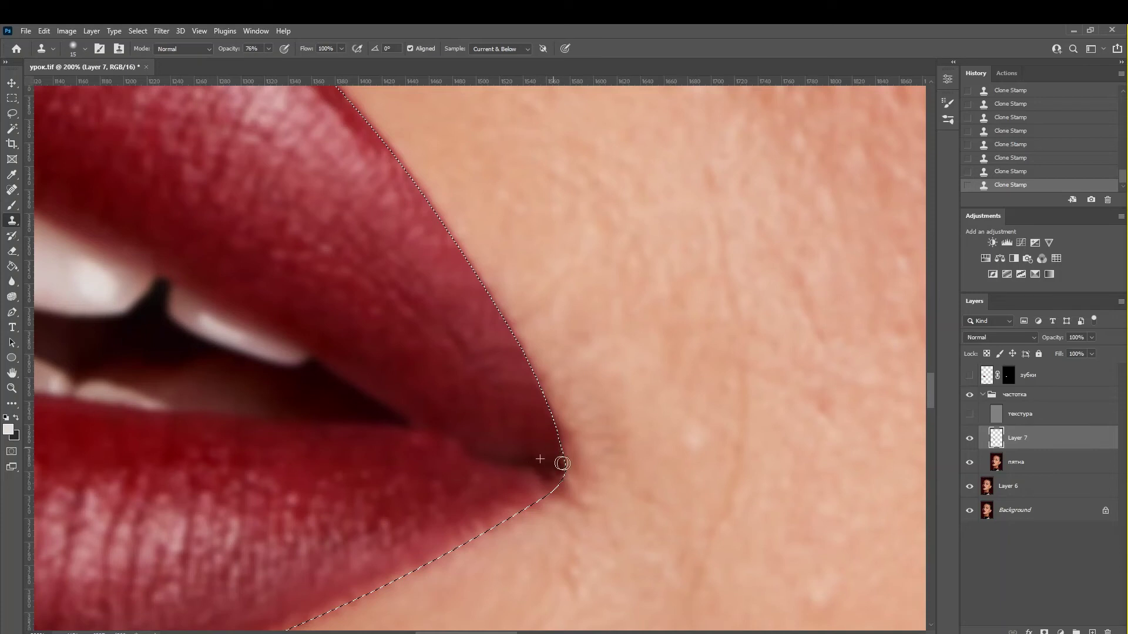
alt+click(519, 508)
click(512, 514)
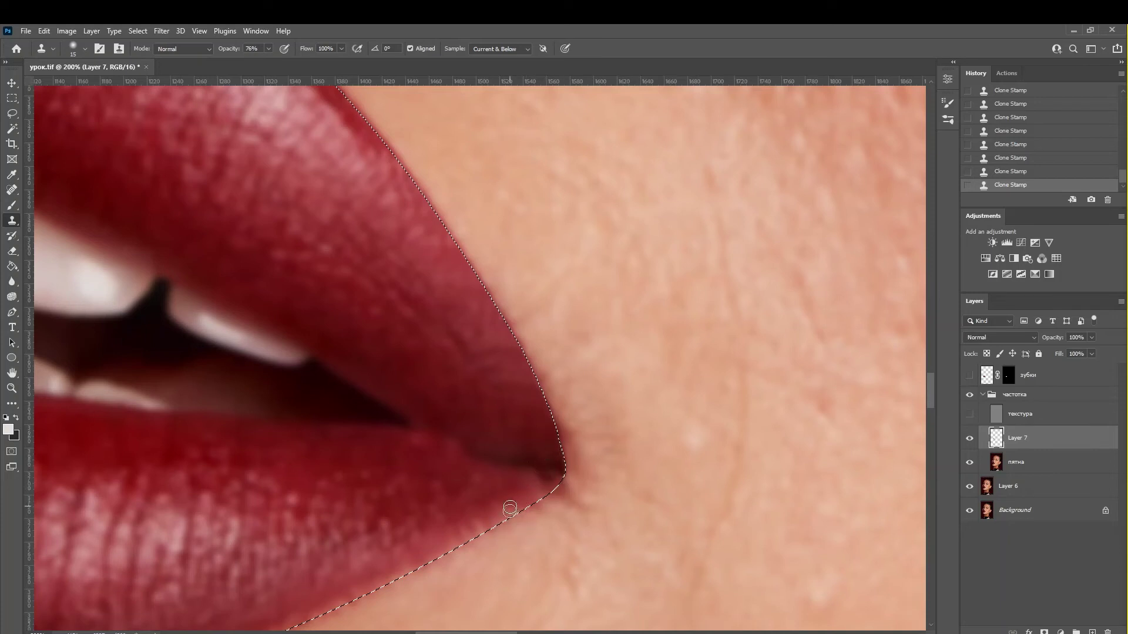
click(475, 523)
click(499, 508)
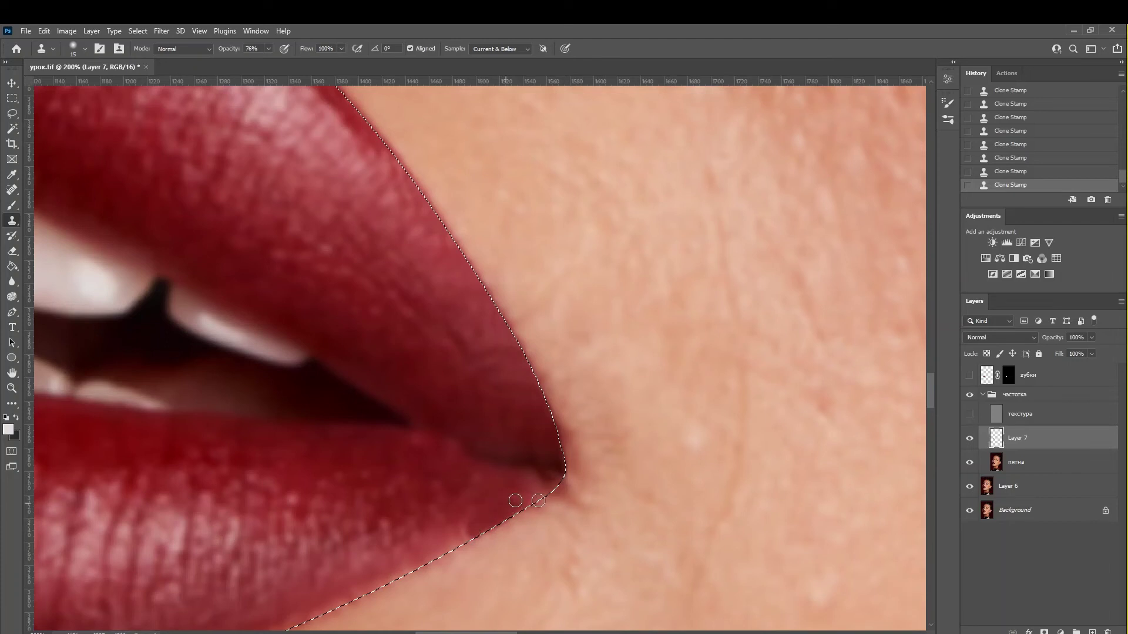
alt+click(522, 493)
drag(546, 499, 666, 437)
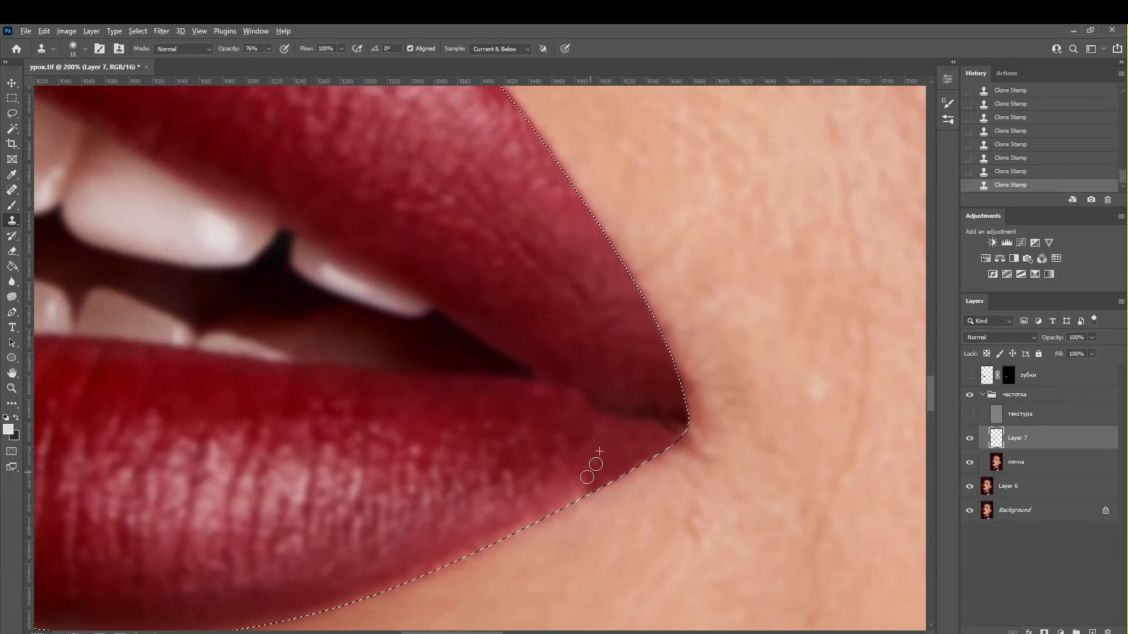
Step: Resample and clone along the lower lip edge beside the corner
drag(661, 457, 742, 432)
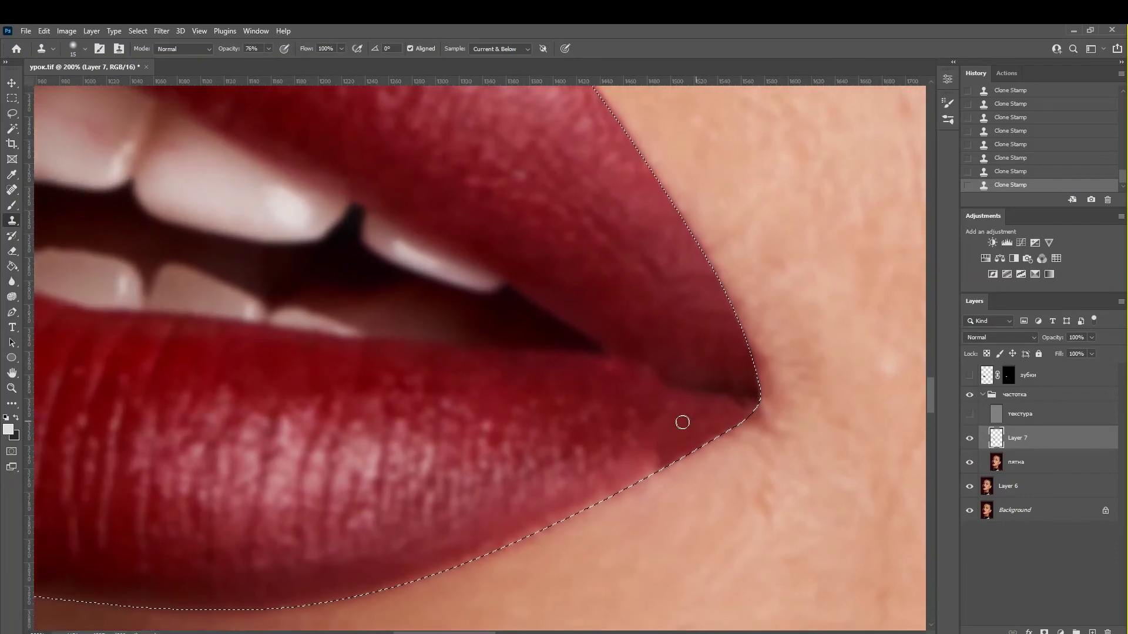
alt+click(705, 418)
mouse_move(553, 484)
mouse_down()
mouse_move(579, 508)
mouse_move(666, 457)
mouse_up()
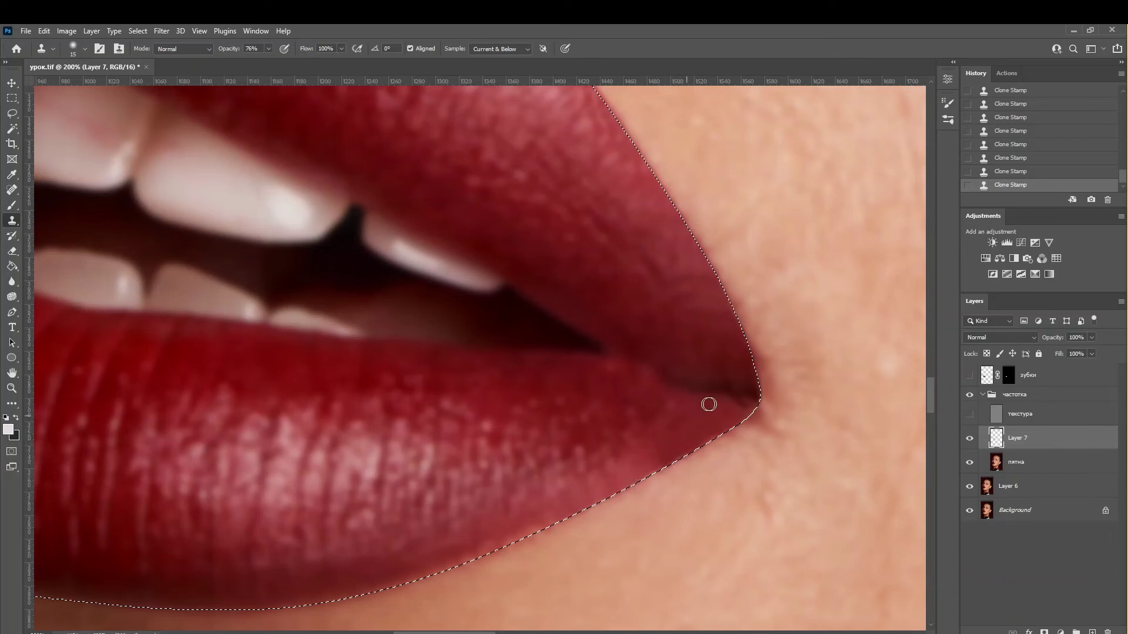
mouse_move(709, 404)
mouse_down()
mouse_move(664, 464)
mouse_move(632, 464)
mouse_up()
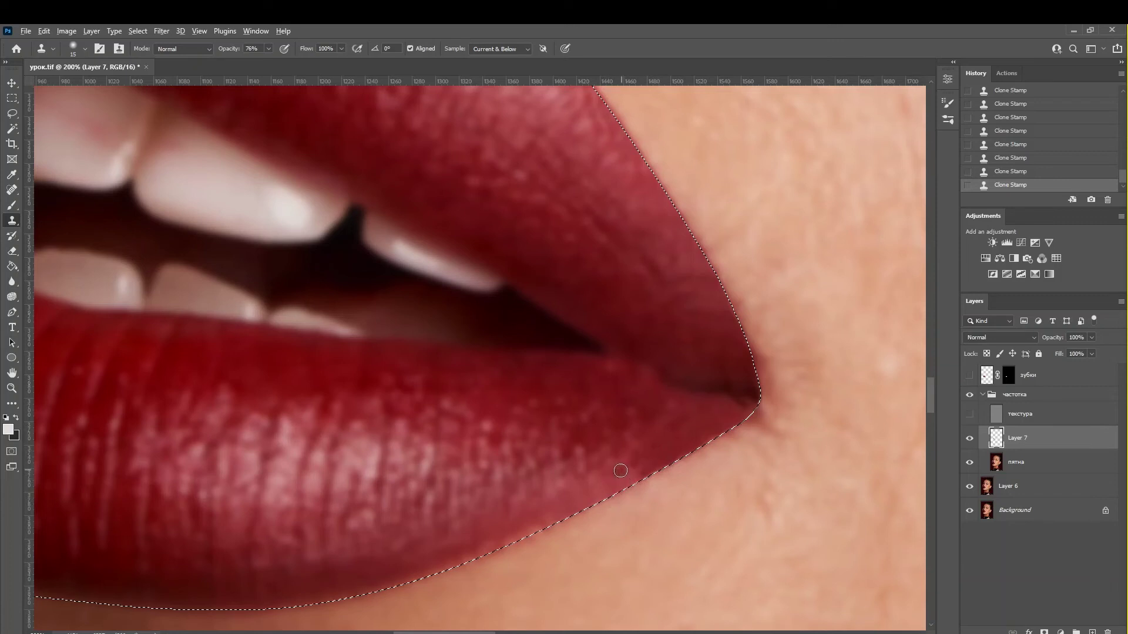
click(11, 207)
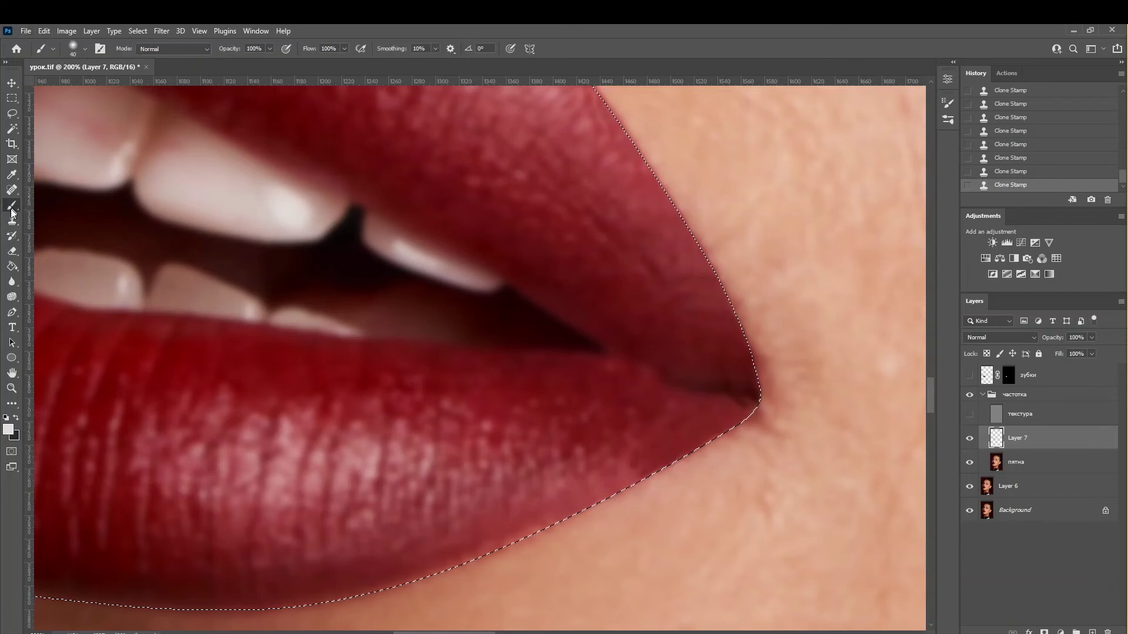
Step: Smear the lower lip edge near the corner with the Mixer Brush at size 50
right_click(12, 207)
click(59, 242)
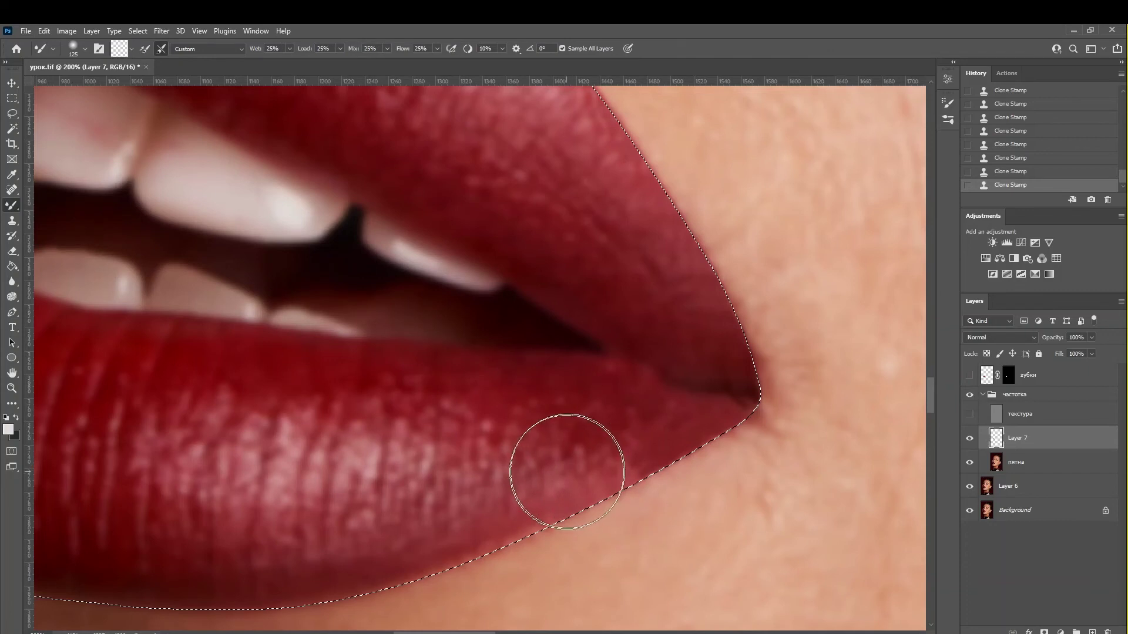
key(bracketleft)
key(bracketleft)
key(bracketleft)
mouse_move(640, 468)
mouse_down()
mouse_move(629, 466)
mouse_move(652, 461)
mouse_up()
drag(643, 467, 675, 452)
drag(664, 458, 729, 422)
Step: Clone clean skin along the lower lip contour, working leftward
click(11, 220)
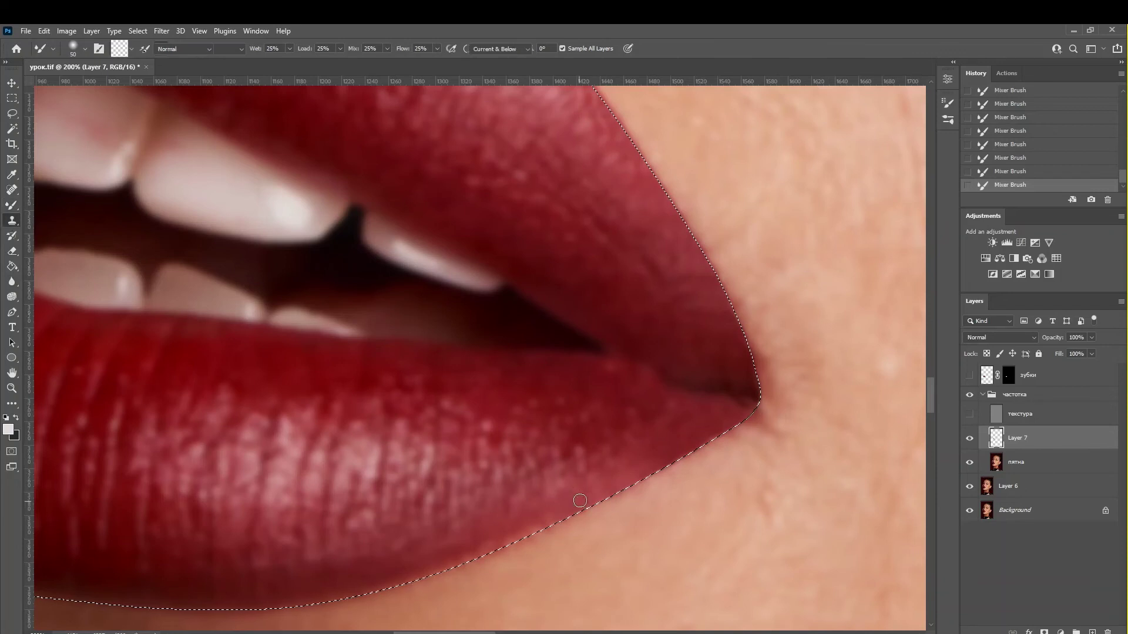
alt+click(553, 521)
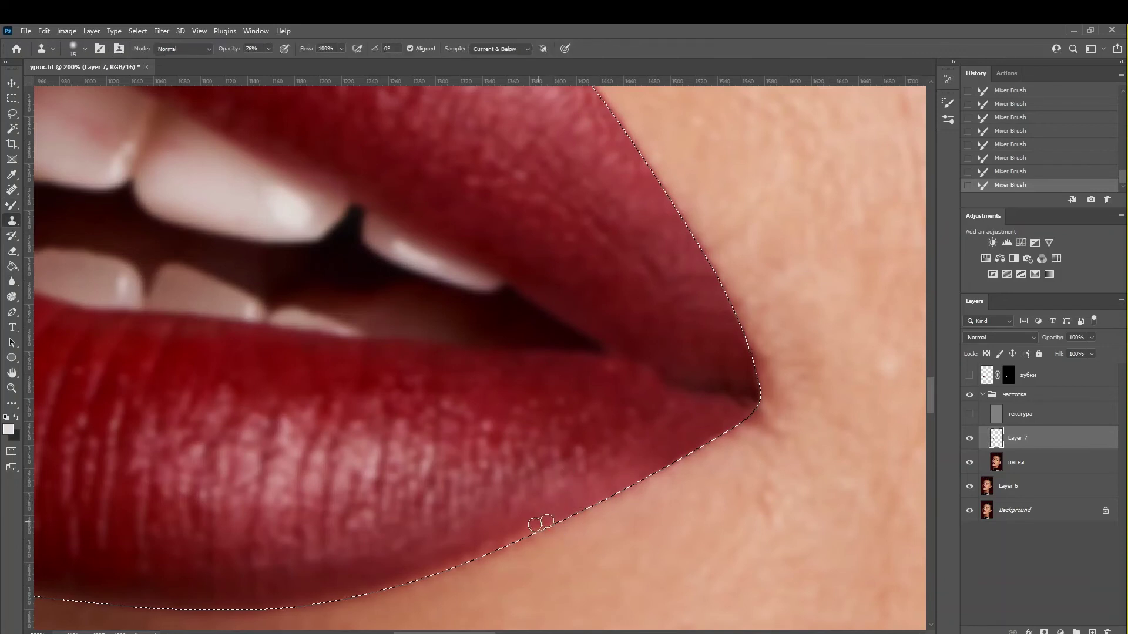
mouse_move(540, 533)
mouse_down()
mouse_move(360, 594)
mouse_move(599, 536)
mouse_up()
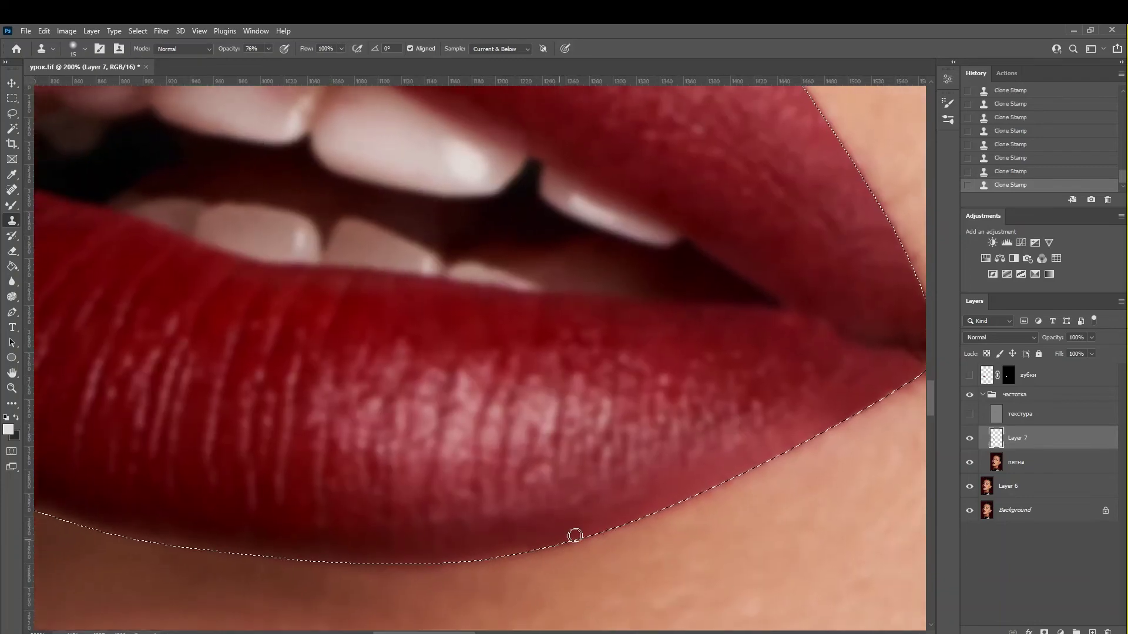
mouse_move(516, 556)
mouse_down()
mouse_move(449, 558)
mouse_move(573, 542)
mouse_up()
drag(490, 546, 636, 542)
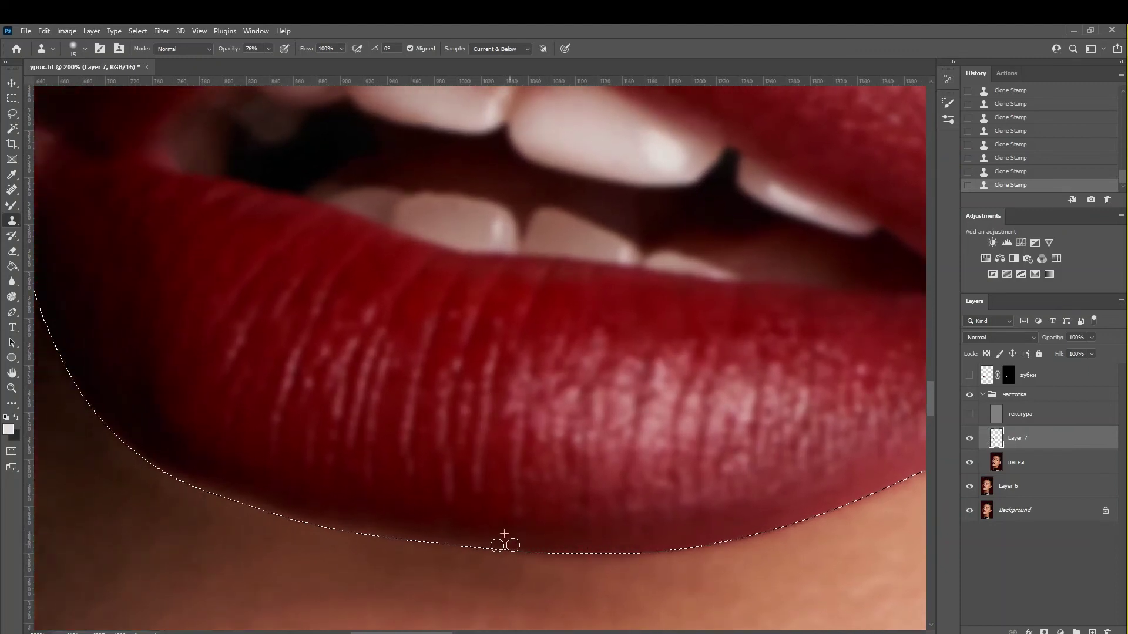
mouse_move(497, 546)
mouse_down()
mouse_move(487, 545)
mouse_move(498, 538)
mouse_up()
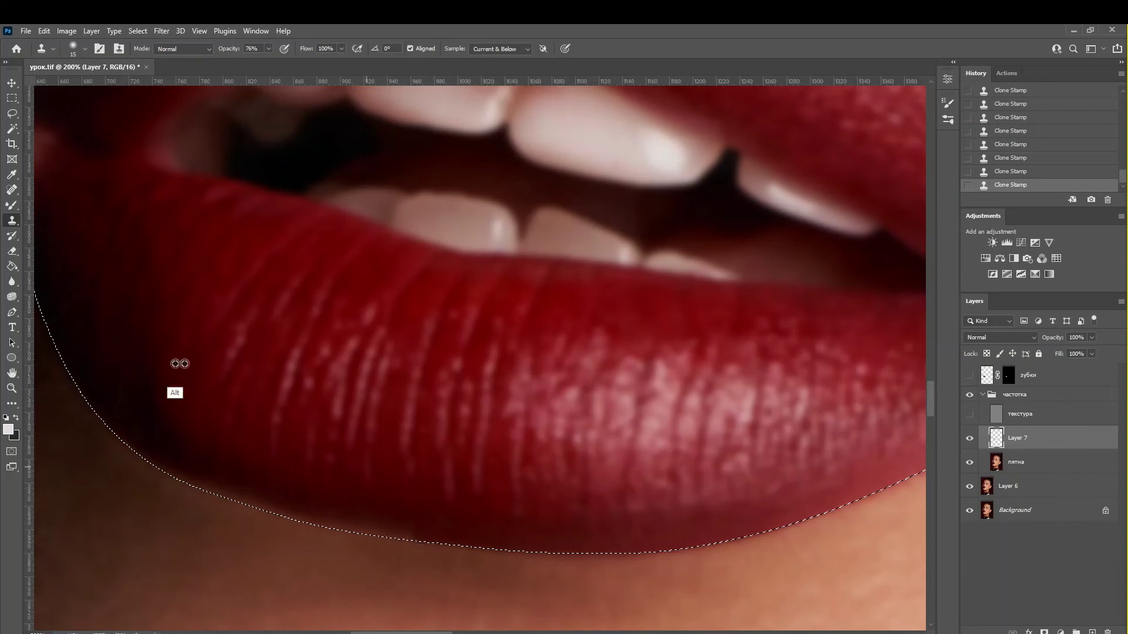
Step: Blend the lower lip's left edge with the Mixer Brush, then invert the selection
key(b)
mouse_move(415, 529)
mouse_down()
mouse_move(423, 535)
mouse_move(310, 524)
mouse_move(380, 540)
mouse_move(354, 540)
mouse_up()
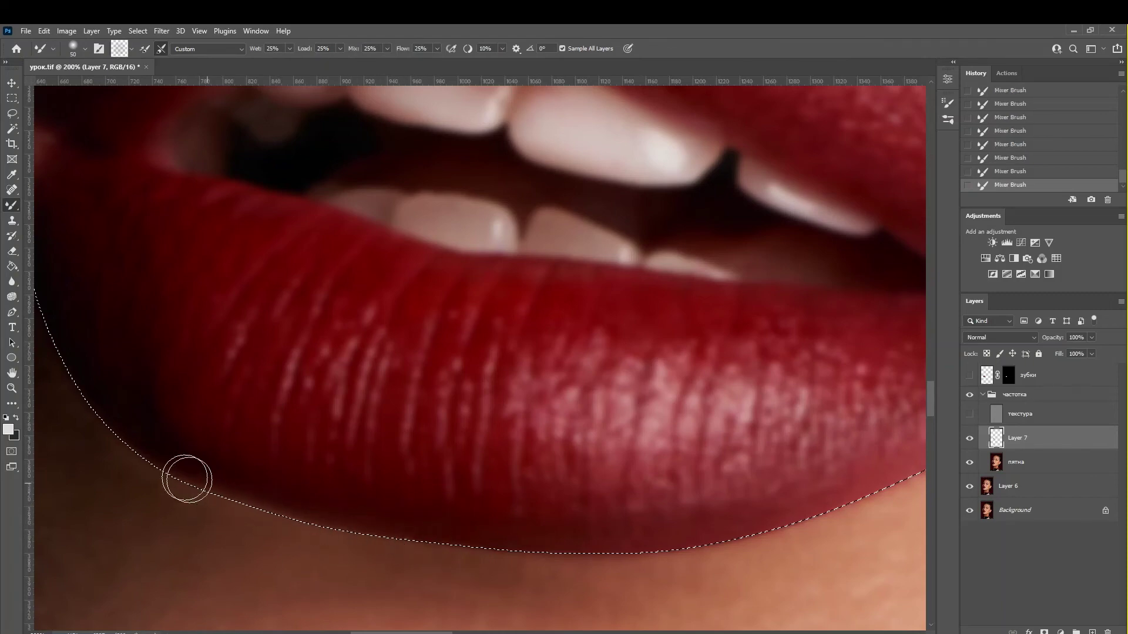
drag(745, 435, 463, 294)
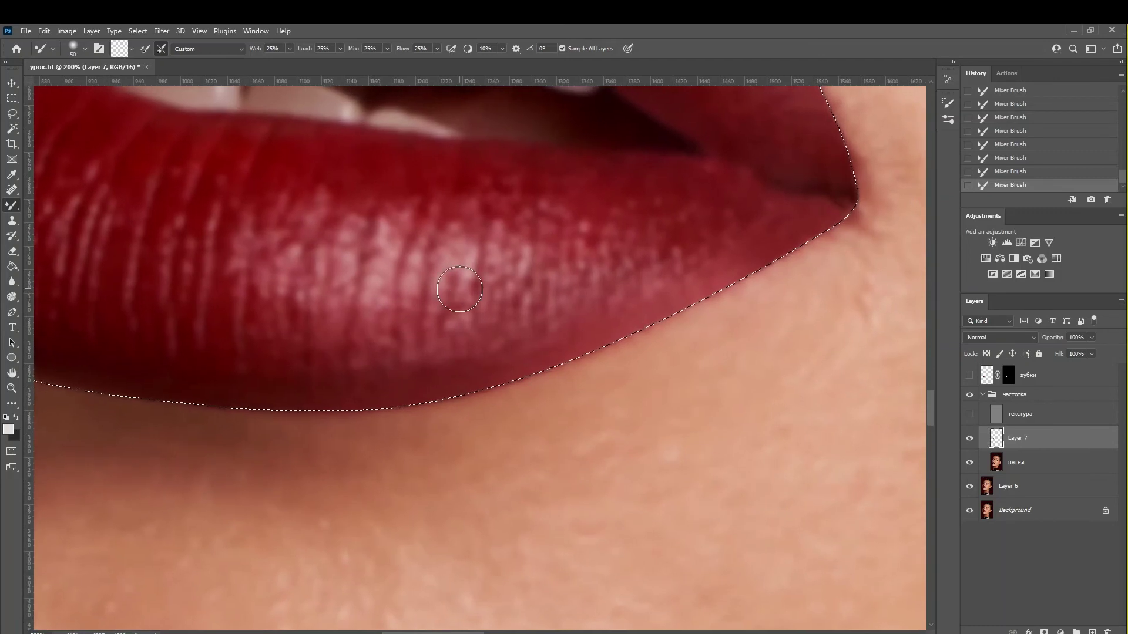
drag(649, 245, 646, 338)
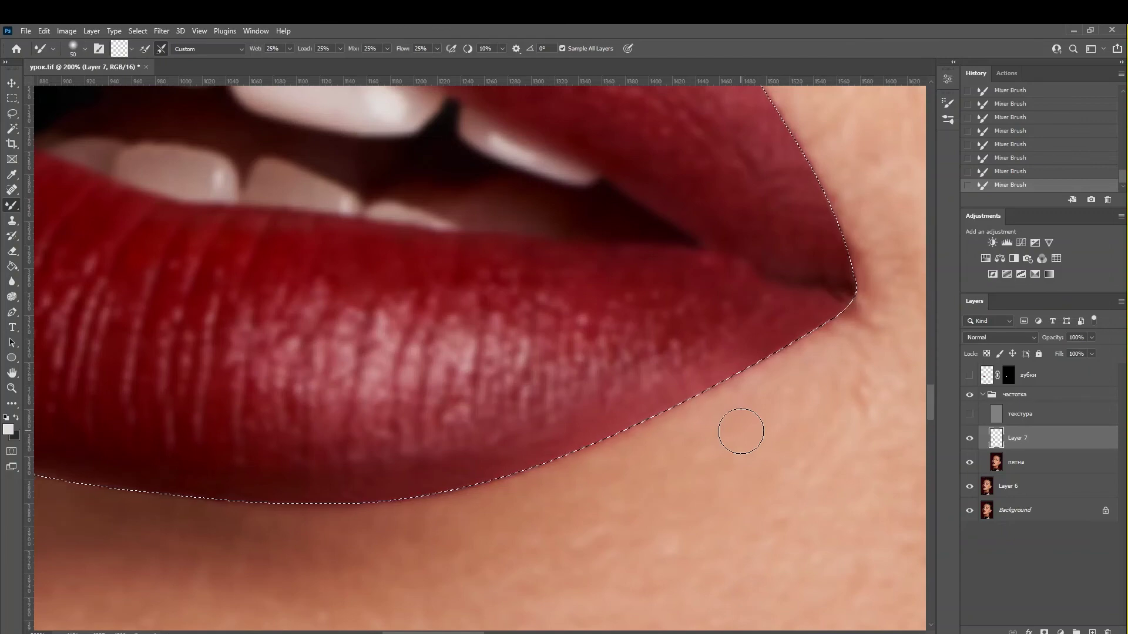
key(ctrl+shift+i)
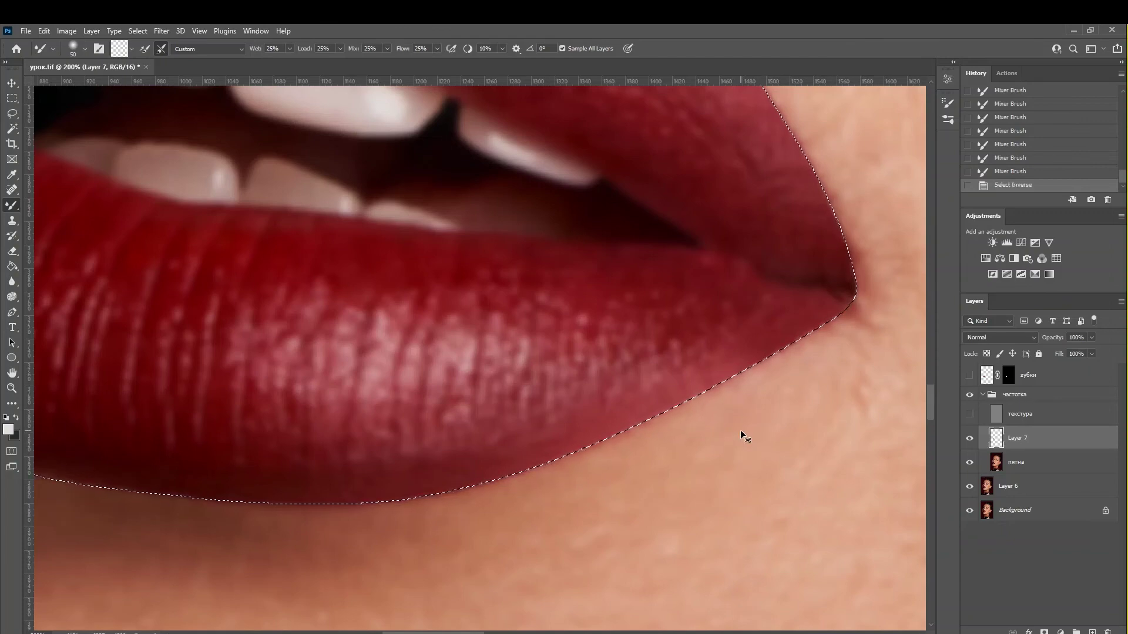
Step: Undo the trial clone strokes on the lower lip edge and blend it with the Mixer Brush
key(s)
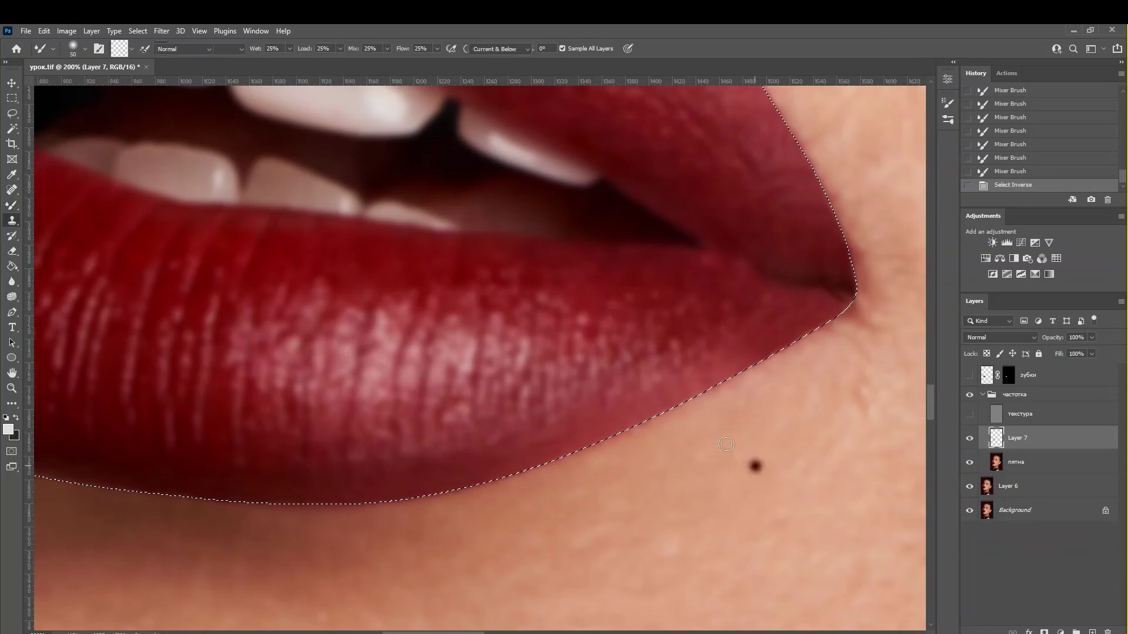
key(alt)
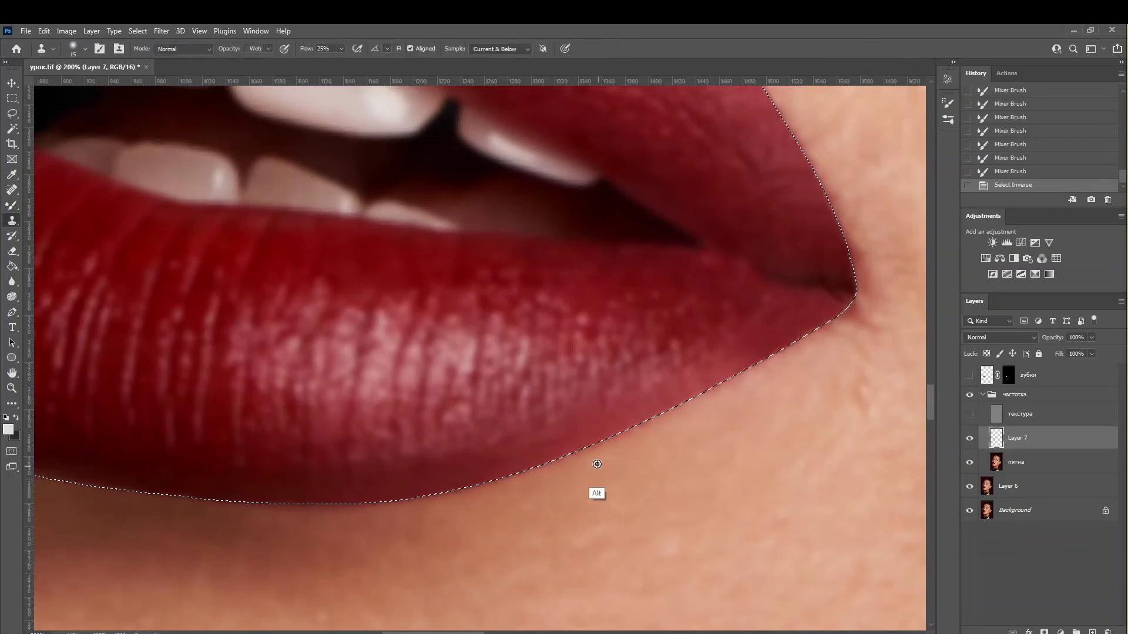
click(622, 440)
drag(620, 431, 659, 419)
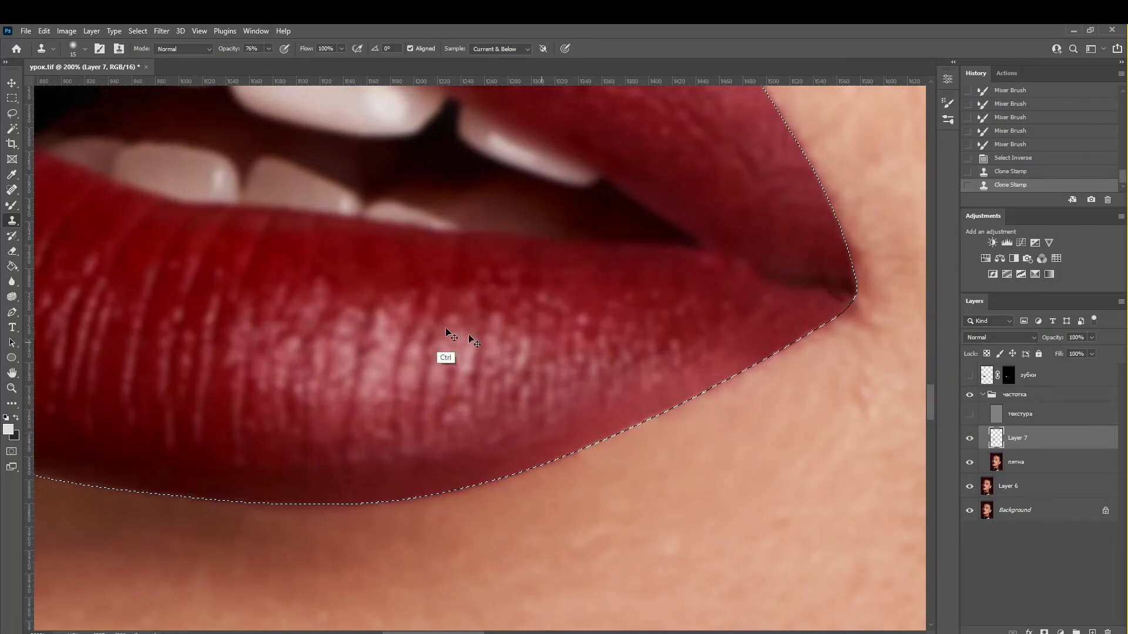
key(ctrl+z)
key(ctrl+z)
key(ctrl+z)
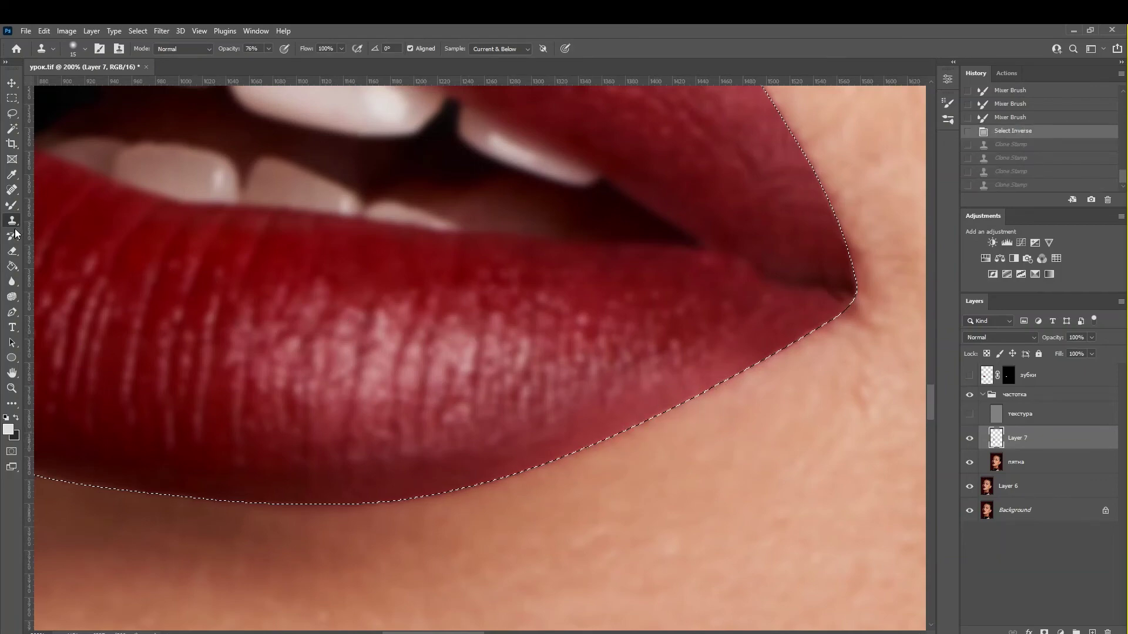
key(b)
mouse_move(536, 471)
mouse_down()
mouse_move(604, 423)
mouse_move(587, 393)
mouse_move(608, 444)
mouse_move(733, 371)
mouse_move(685, 398)
mouse_up()
Step: Blend the lower-left lip edge with a smaller Mixer Brush
key(bracketleft)
key(bracketleft)
key(bracketleft)
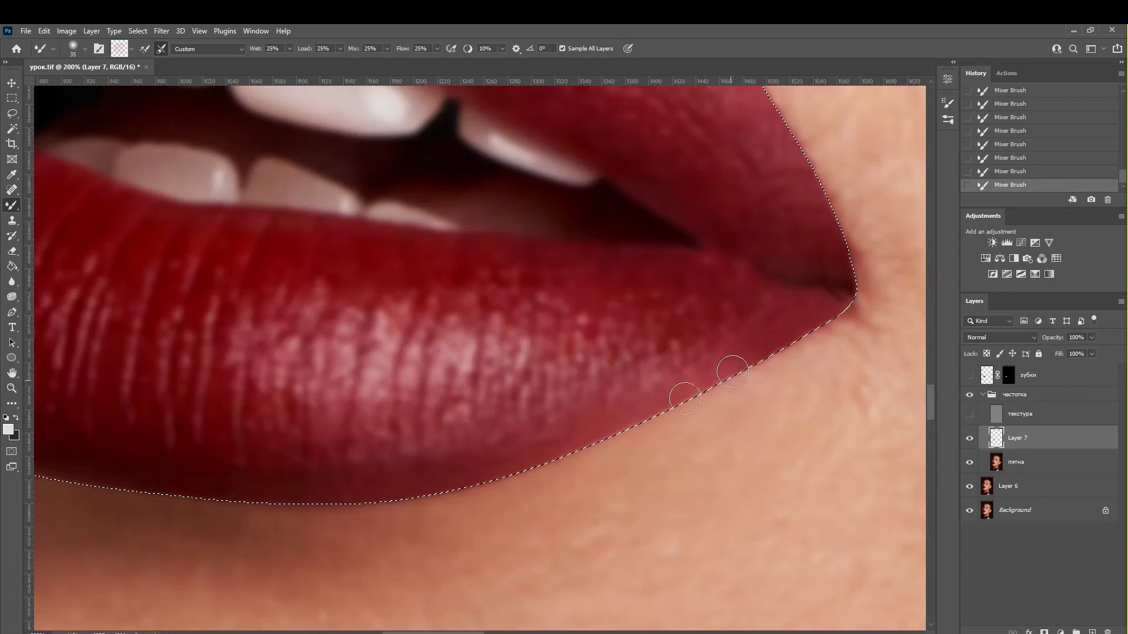
mouse_move(501, 463)
mouse_down()
mouse_move(437, 493)
mouse_move(360, 497)
mouse_move(745, 431)
mouse_up()
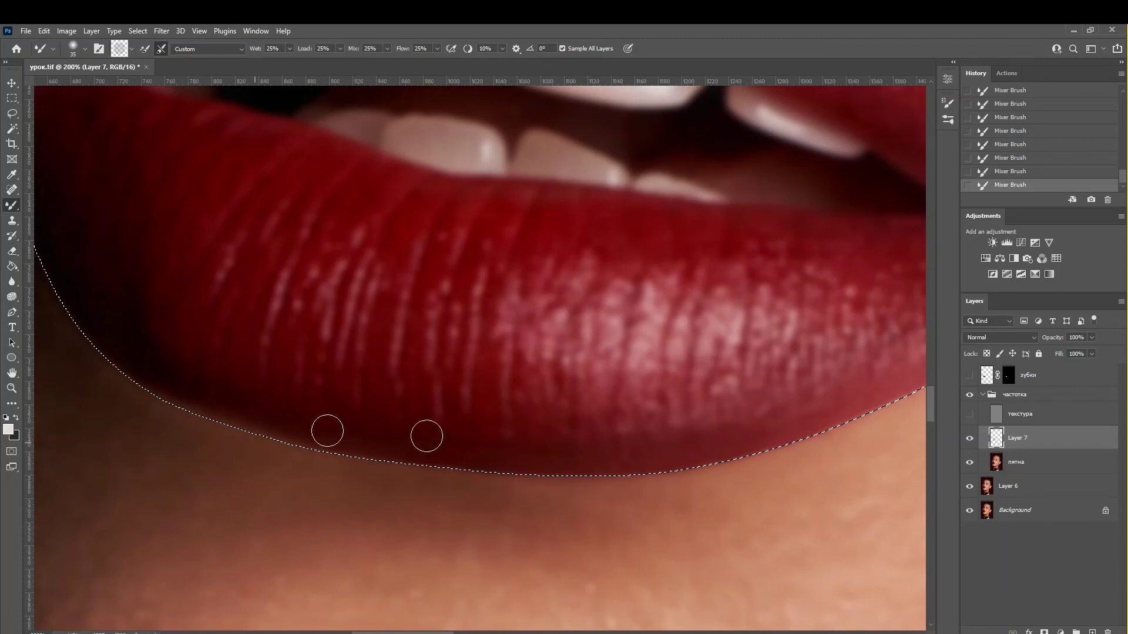
key(bracketright)
drag(858, 282, 318, 411)
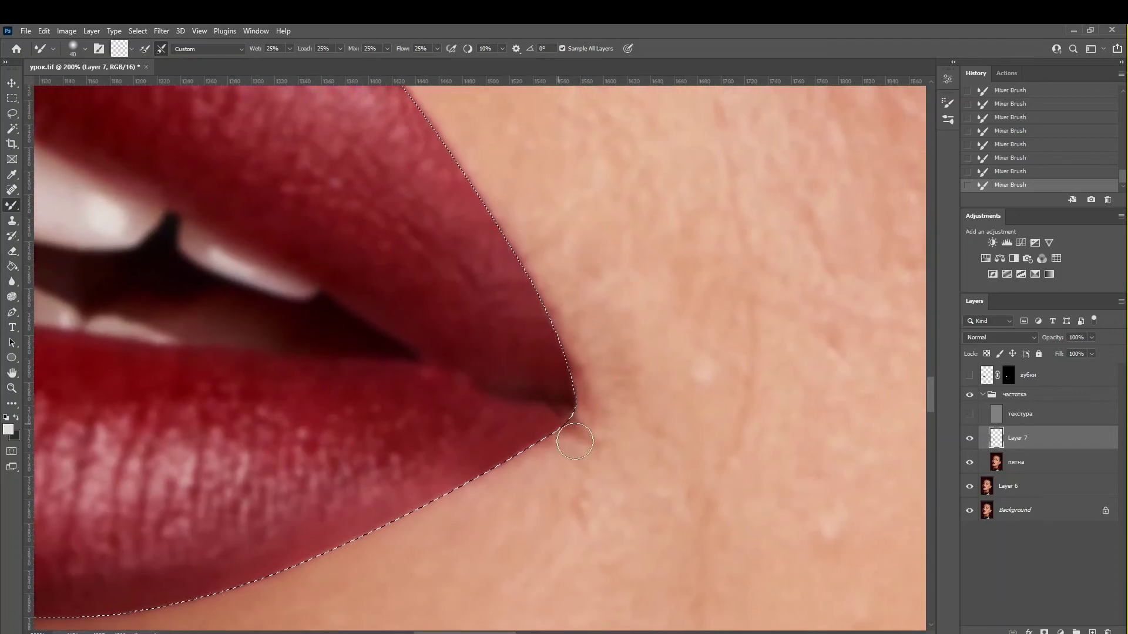
Step: Blend the upper lip edge above the mouth corner and down toward the corner
key(bracketleft)
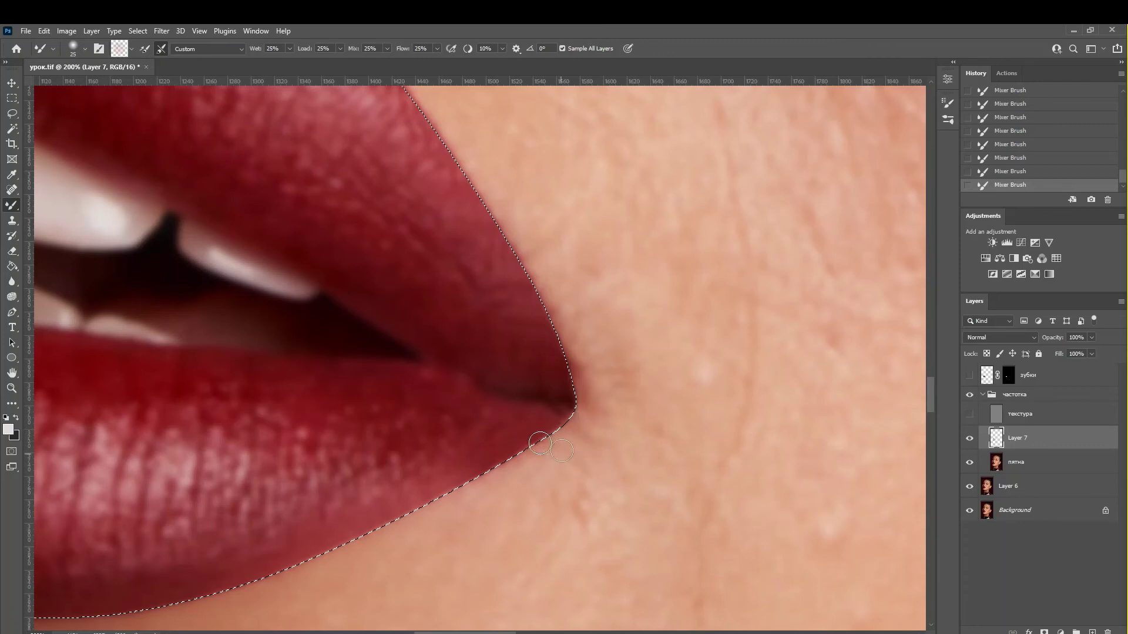
key(bracketright)
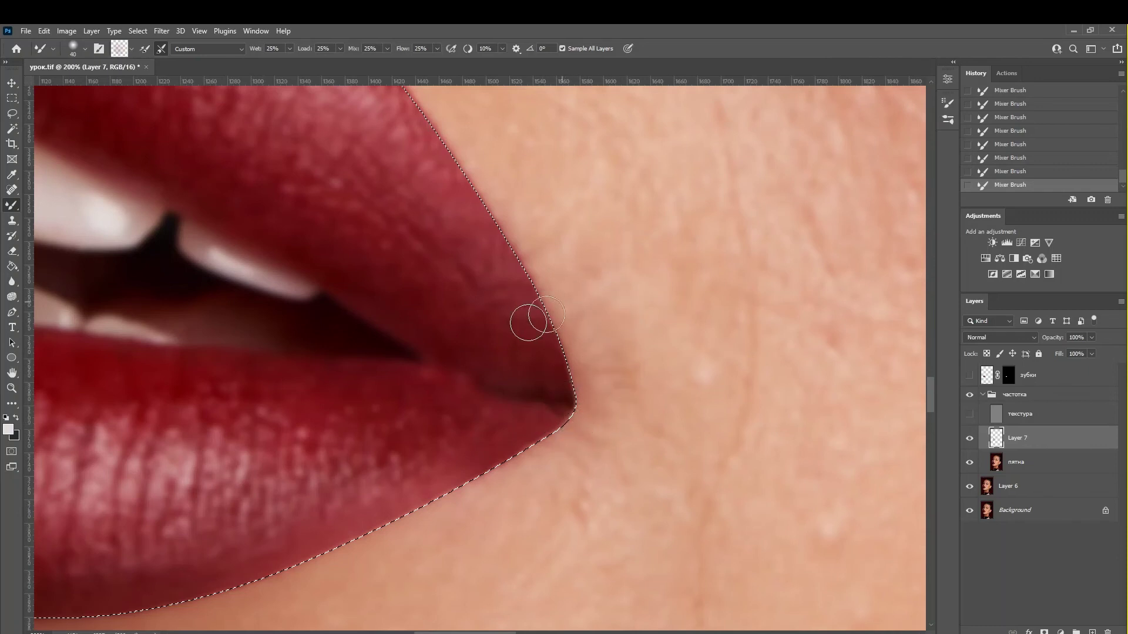
key(bracketleft)
key(bracketleft)
key(bracketleft)
drag(521, 264, 479, 204)
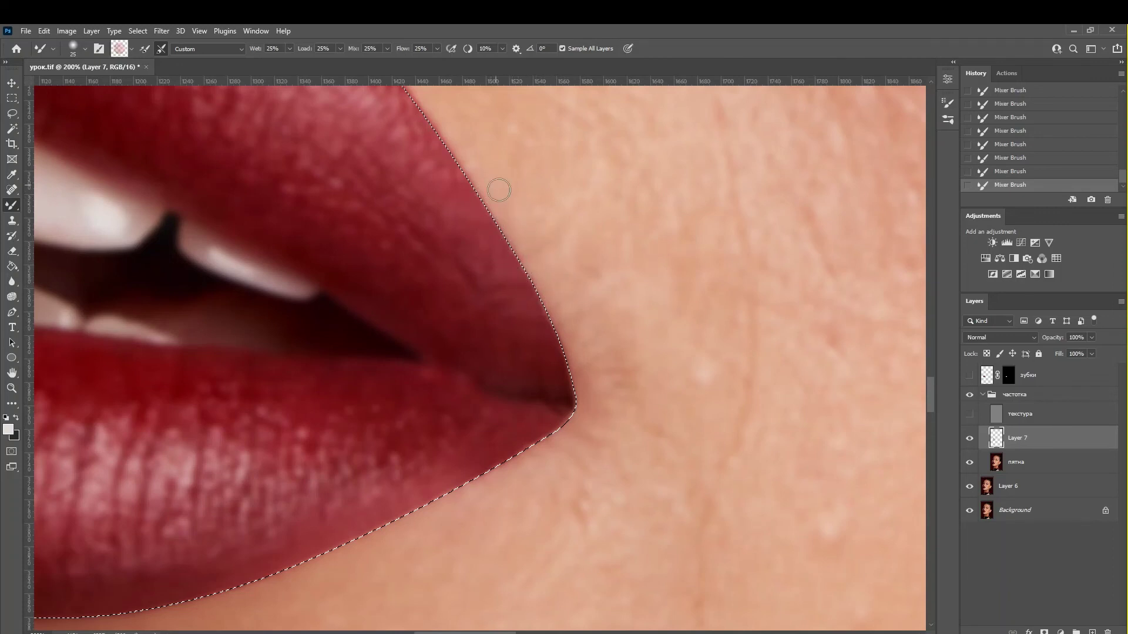
key(bracketright)
key(bracketright)
drag(510, 245, 548, 327)
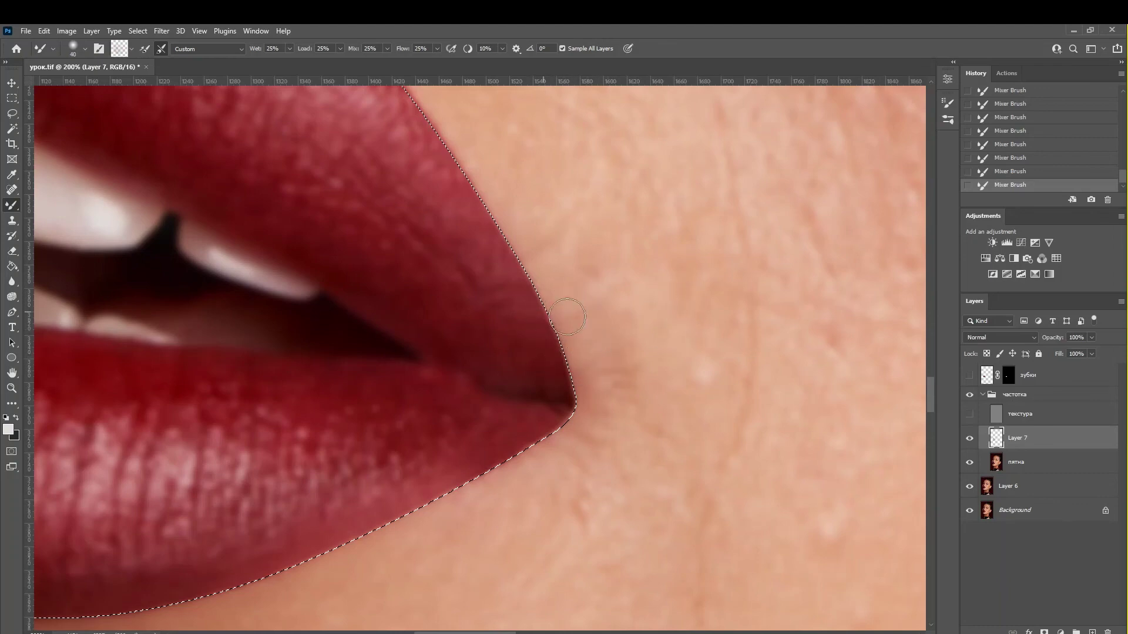
key(bracketright)
drag(495, 196, 625, 358)
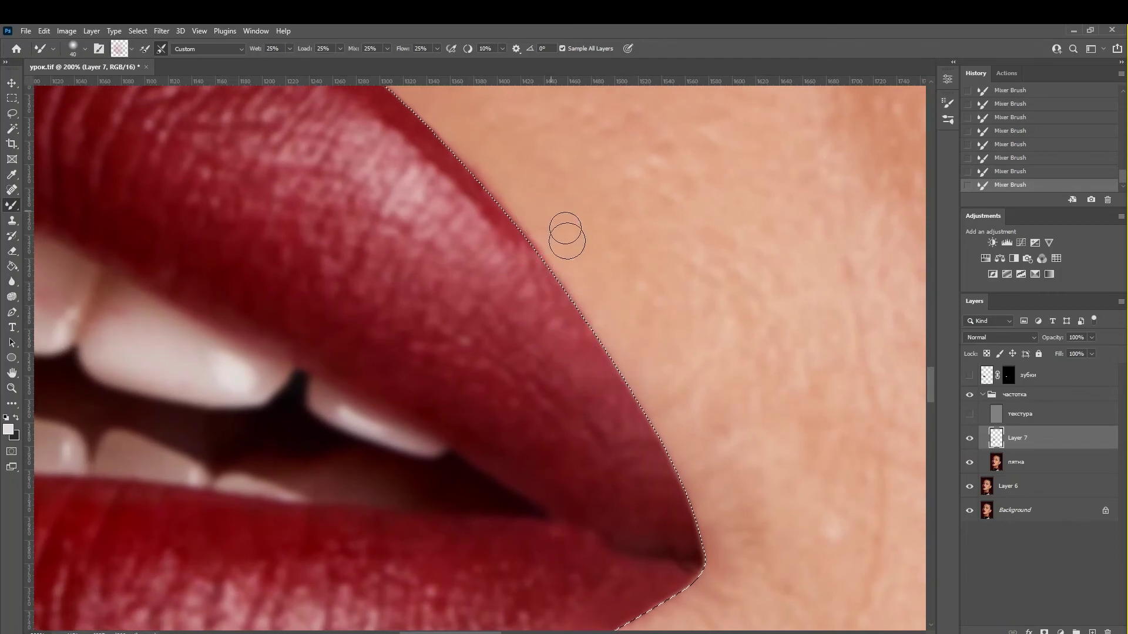
click(12, 220)
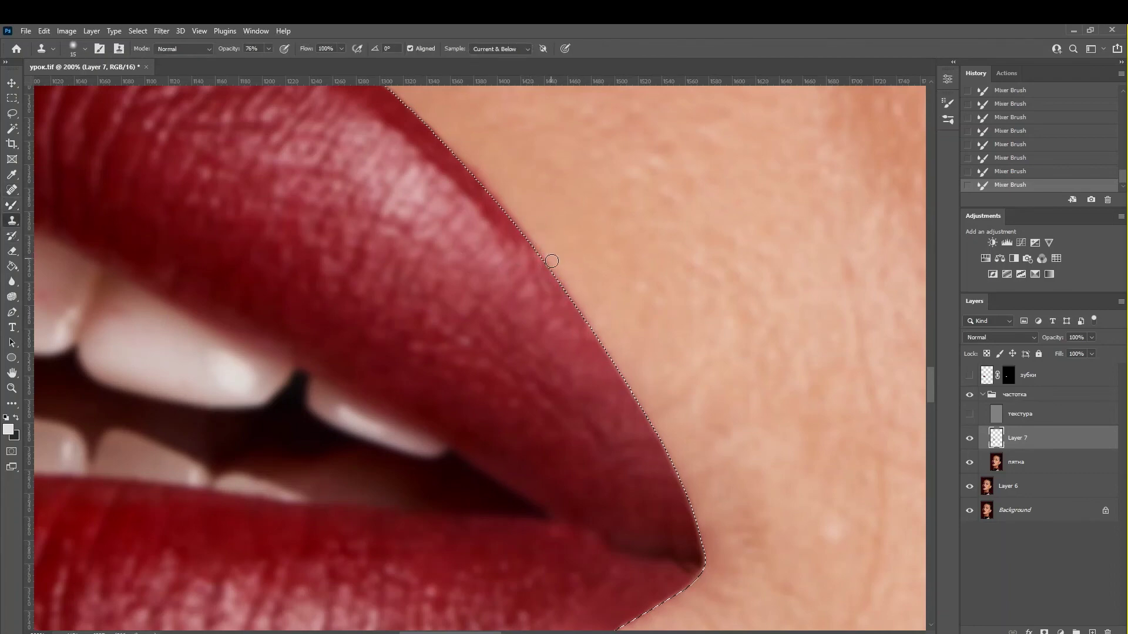
Step: Clone clean skin in short touches along the upper lip edge
drag(551, 260, 543, 251)
click(581, 297)
click(590, 311)
click(601, 330)
click(610, 345)
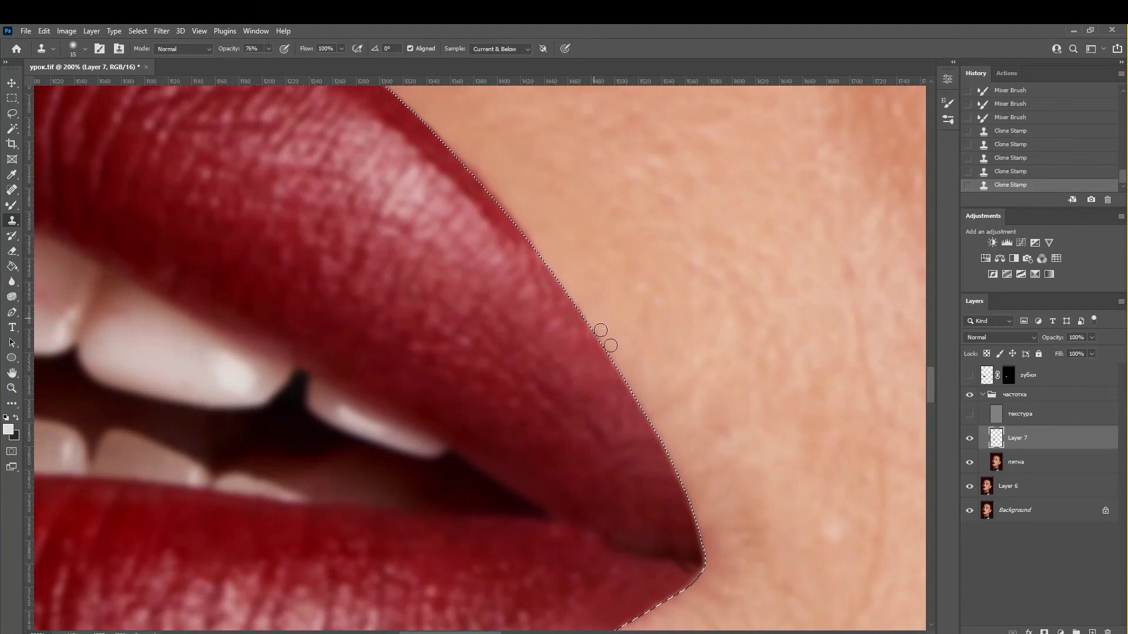
click(636, 385)
click(644, 399)
Step: Blend the upper lip's top contour up to its peak with the Mixer Brush
scroll(646, 411, up, 3)
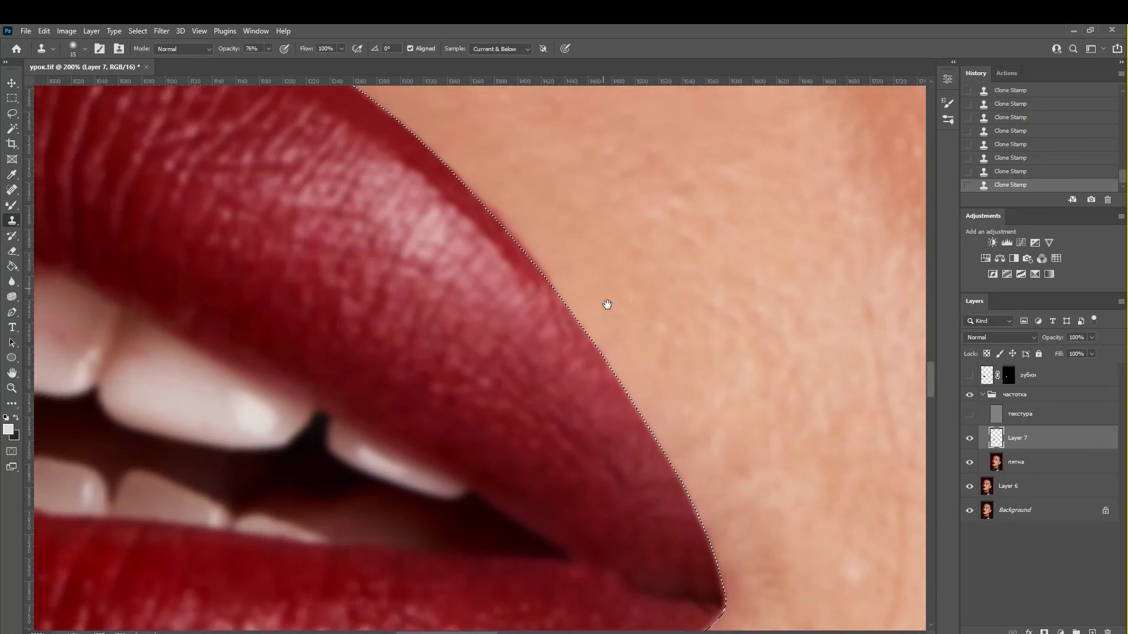
scroll(604, 305, left, 2)
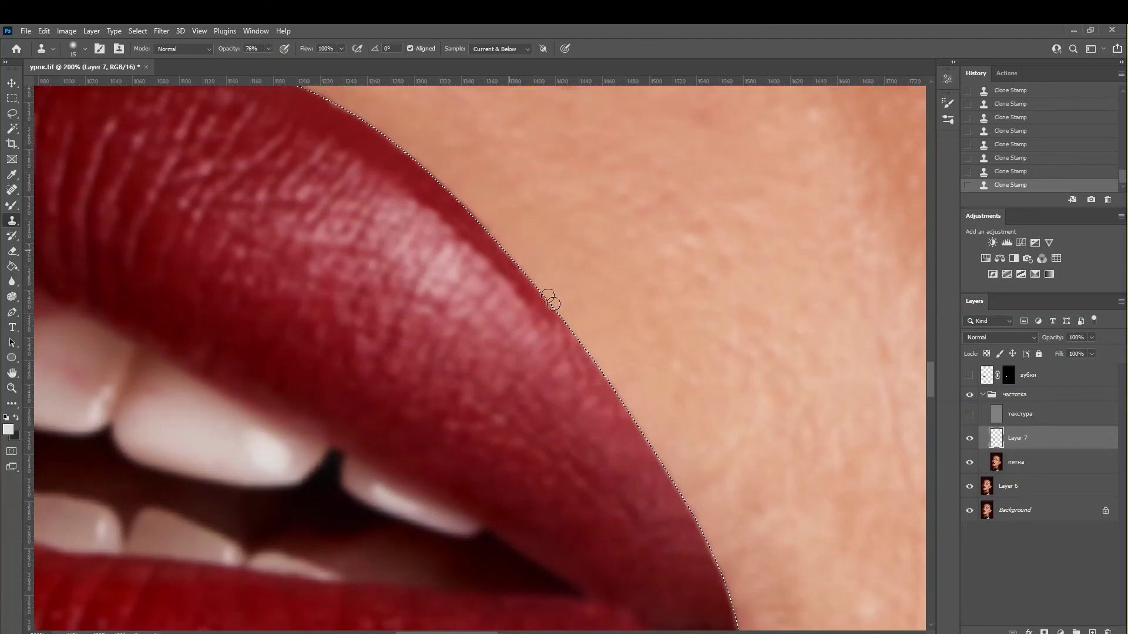
drag(499, 224, 538, 282)
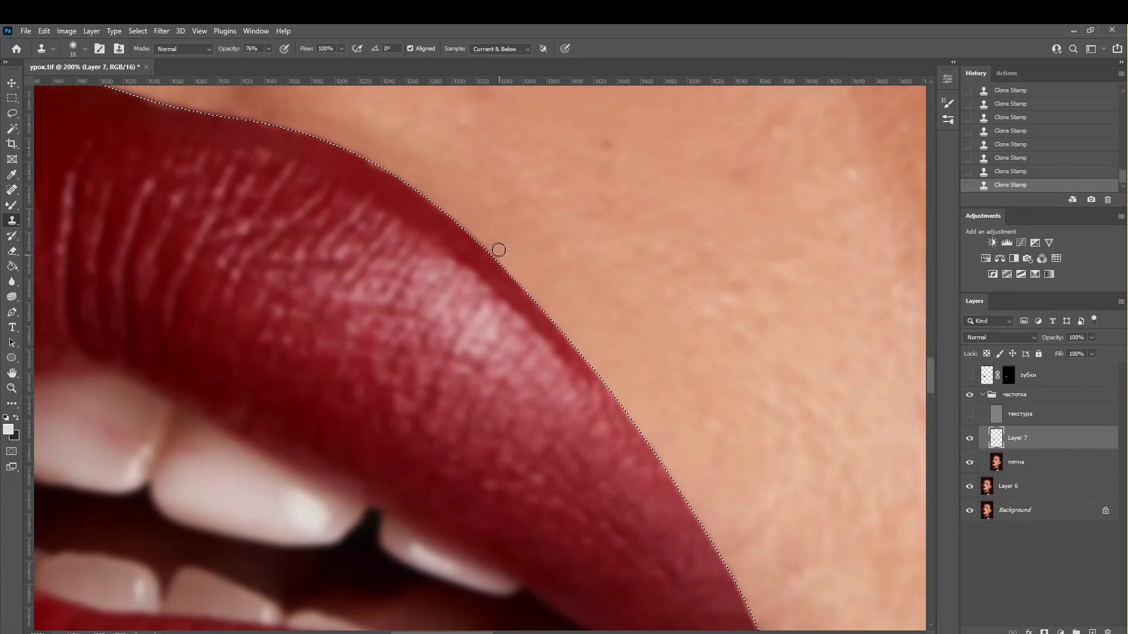
mouse_move(503, 251)
mouse_down()
mouse_move(582, 310)
mouse_move(648, 398)
mouse_up()
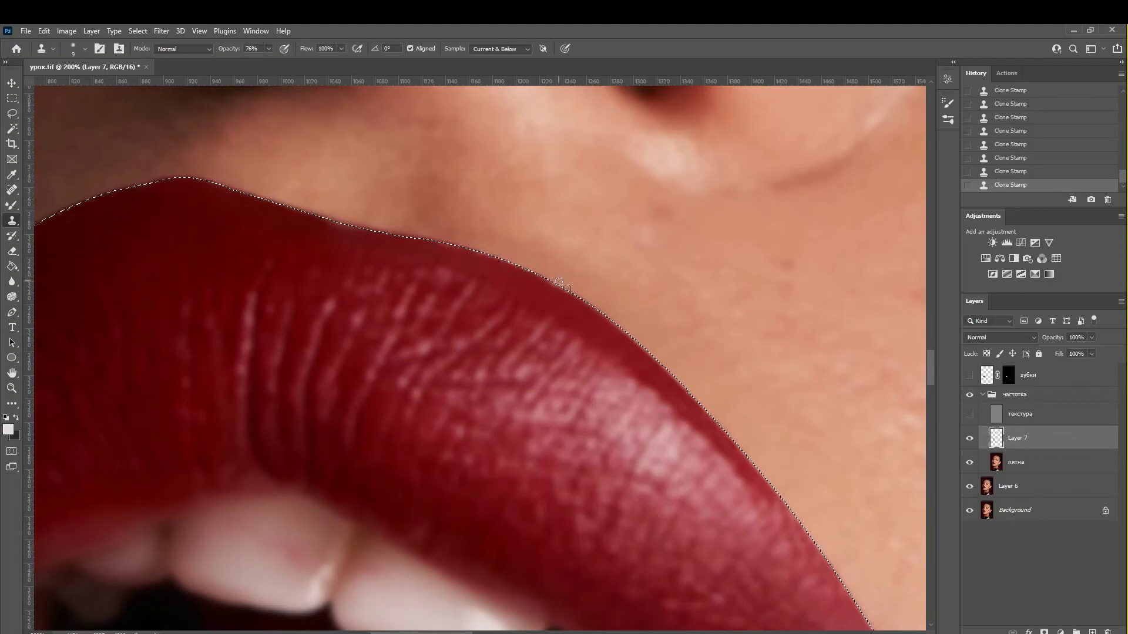
drag(532, 268, 649, 335)
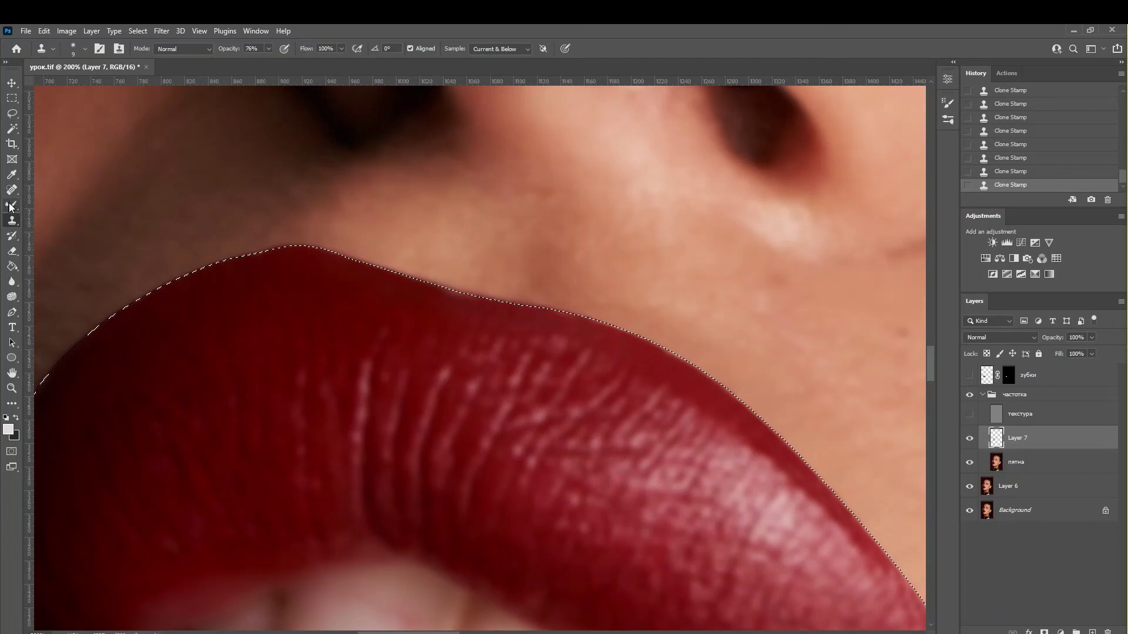
key(b)
mouse_move(647, 304)
mouse_down()
mouse_move(573, 282)
mouse_move(584, 294)
mouse_move(562, 302)
mouse_move(529, 284)
mouse_up()
mouse_move(529, 283)
mouse_down()
mouse_move(526, 272)
mouse_move(488, 282)
mouse_move(487, 307)
mouse_move(517, 313)
mouse_move(504, 320)
mouse_move(529, 314)
mouse_move(423, 282)
mouse_move(404, 288)
mouse_move(440, 289)
mouse_move(414, 274)
mouse_move(333, 267)
mouse_move(318, 239)
mouse_move(257, 259)
mouse_up()
mouse_move(187, 332)
mouse_down()
mouse_move(415, 252)
mouse_move(79, 221)
mouse_up()
drag(730, 441, 434, 177)
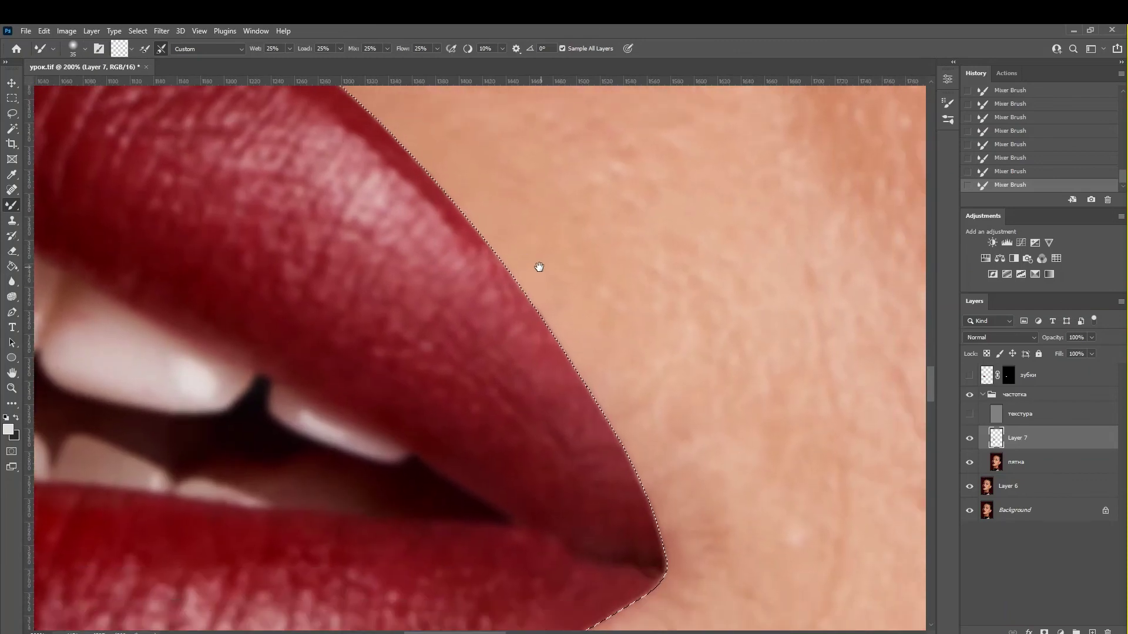
key(ctrl)
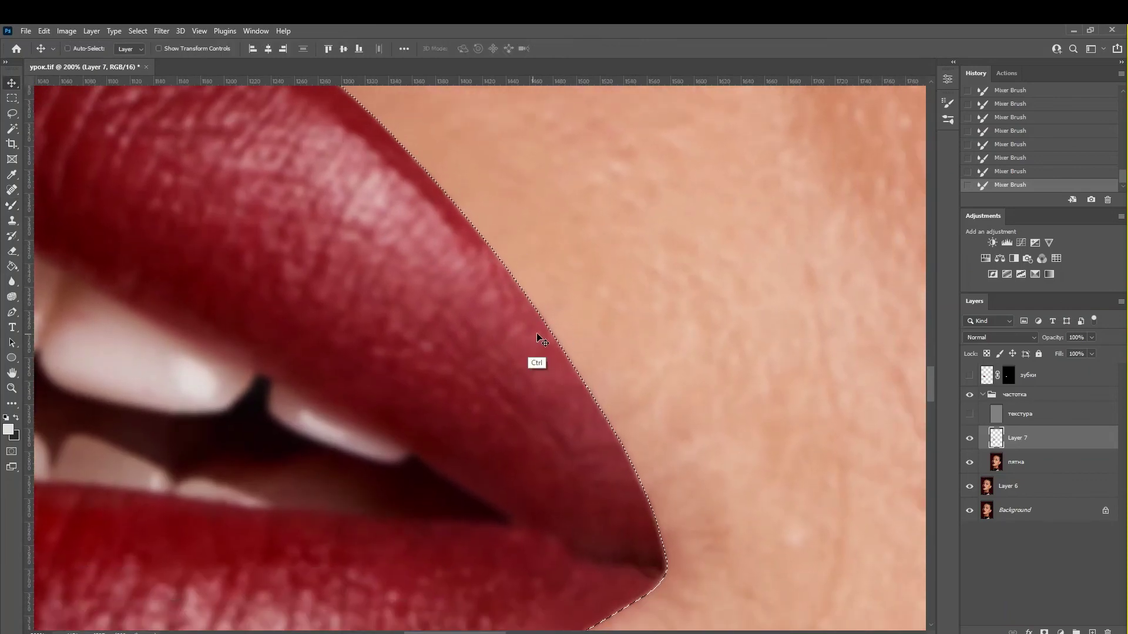
key(ctrl+d)
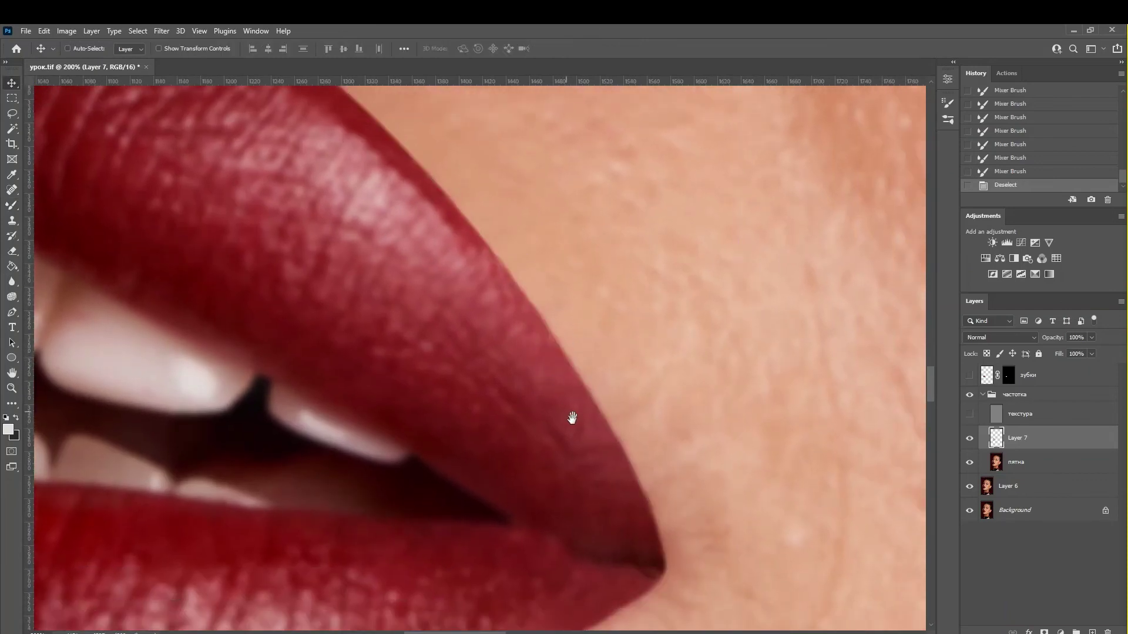
drag(571, 417, 636, 297)
key(ctrl+minus)
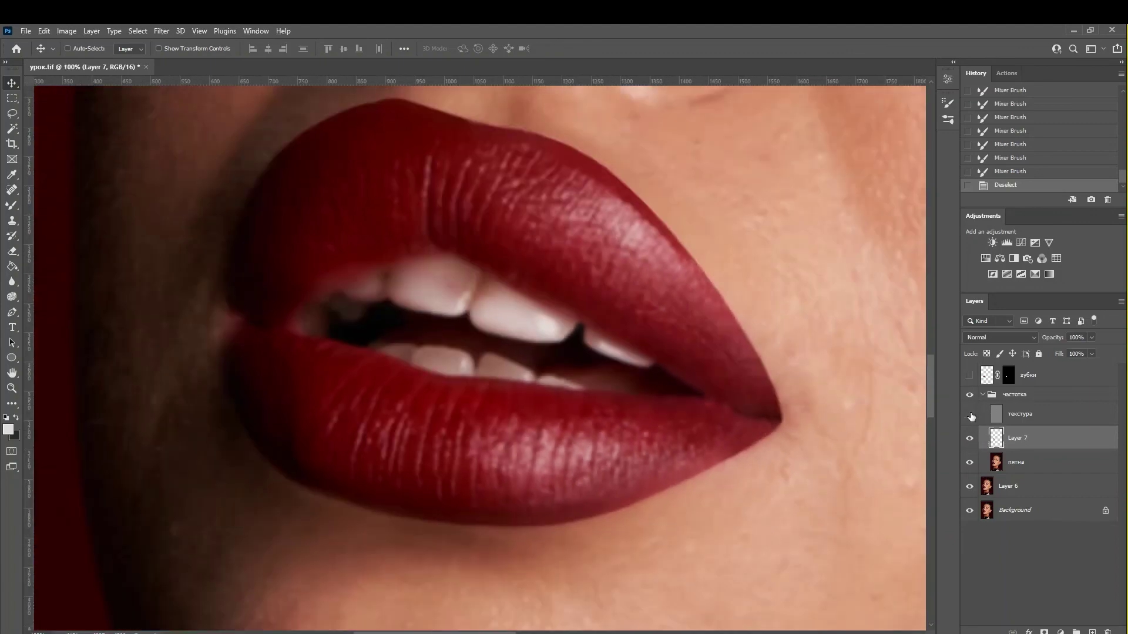
click(970, 414)
mouse_move(864, 423)
mouse_down()
mouse_move(747, 420)
mouse_move(708, 377)
mouse_up()
ctrl+alt+click(739, 474)
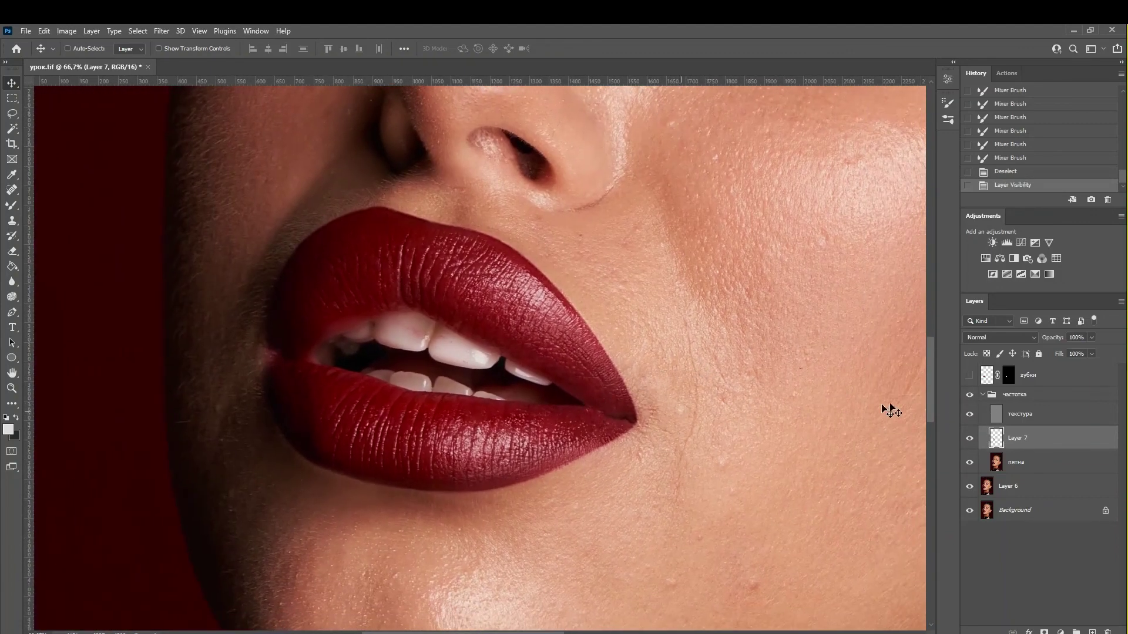
click(970, 395)
click(970, 395)
click(970, 397)
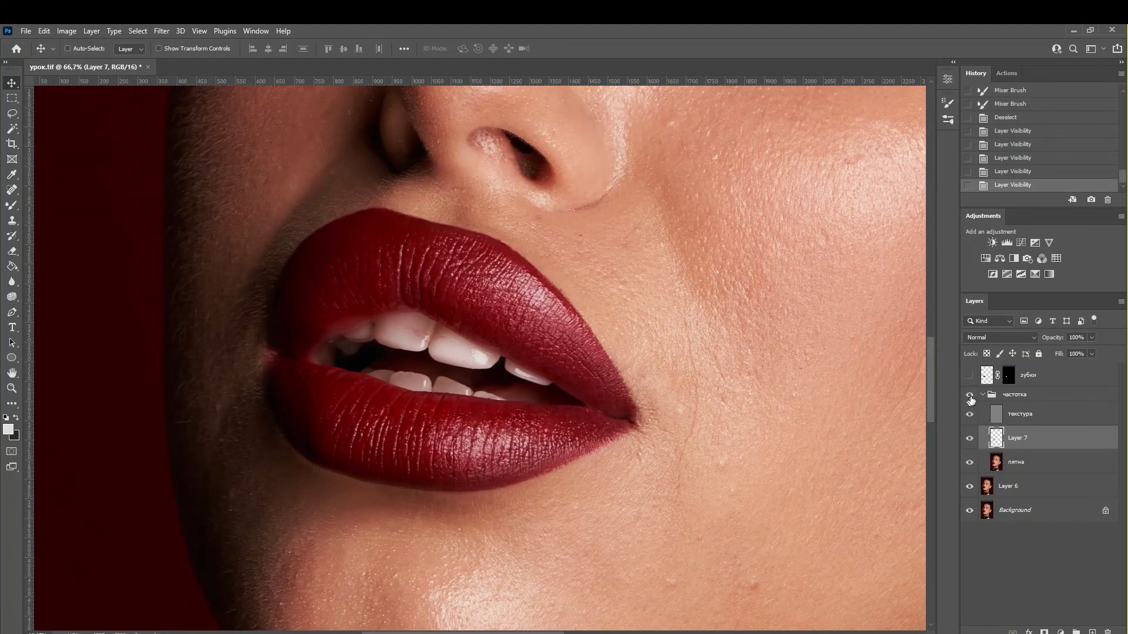
click(970, 397)
click(970, 397)
alt+click(690, 493)
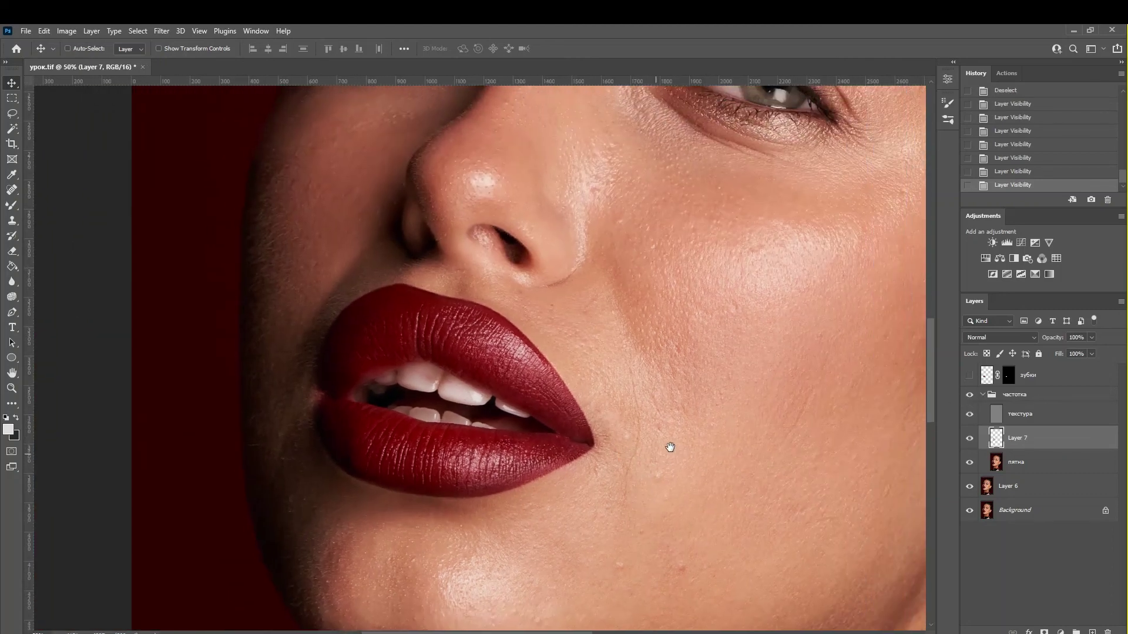
click(968, 397)
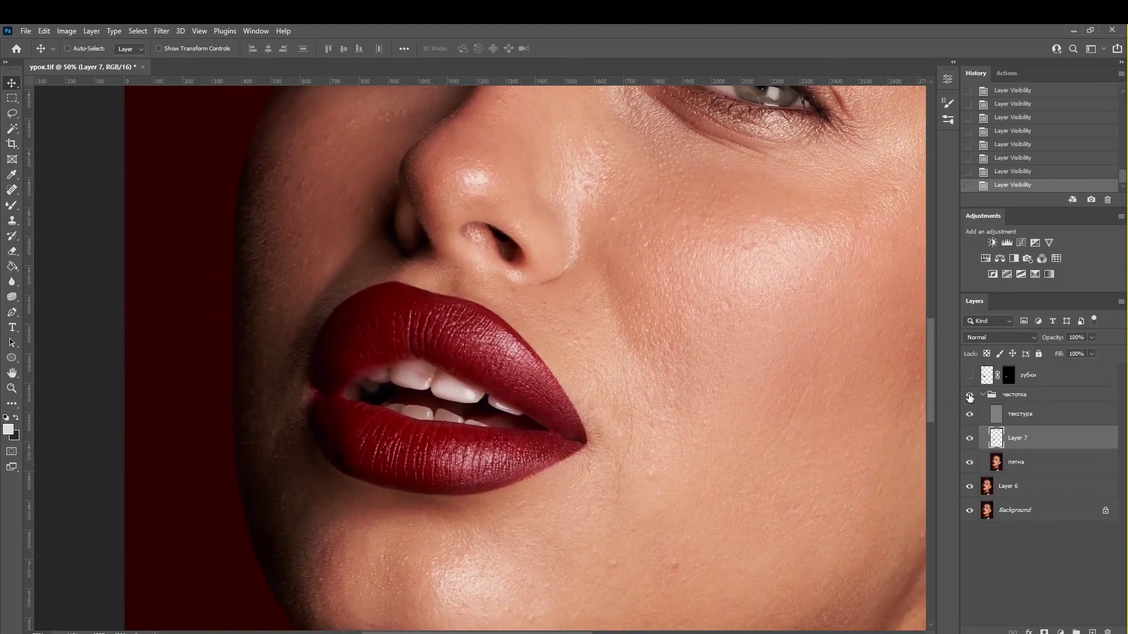
click(969, 398)
click(970, 398)
ctrl+click(574, 441)
ctrl+click(620, 462)
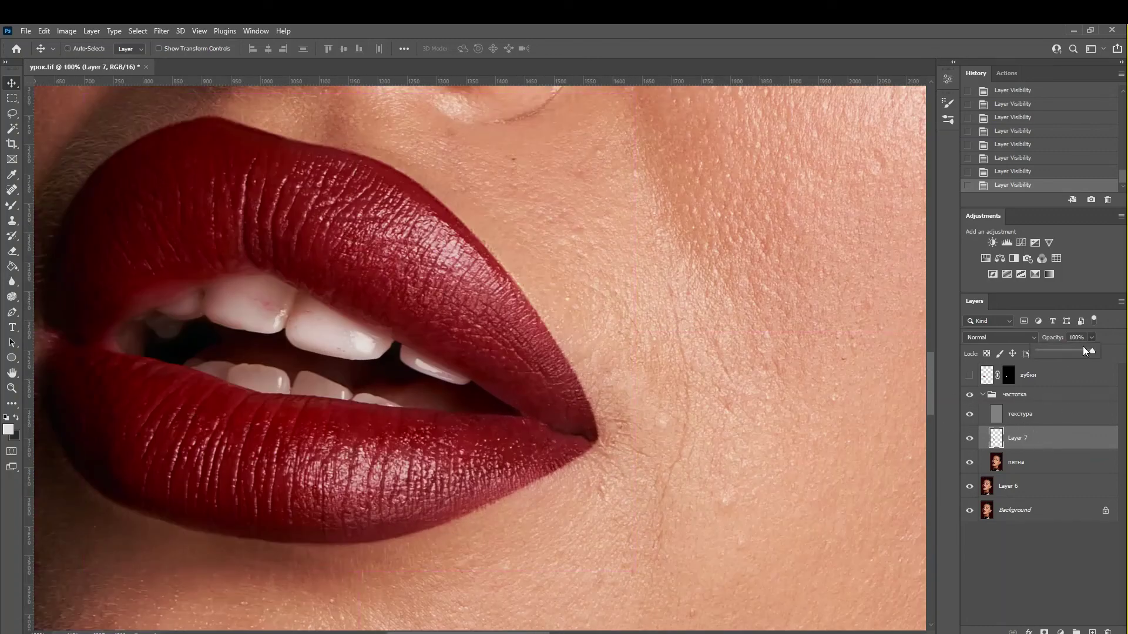
Step: Lower Layer 7's opacity to about 43% and toggle its visibility to compare the lips
drag(1084, 351, 1069, 350)
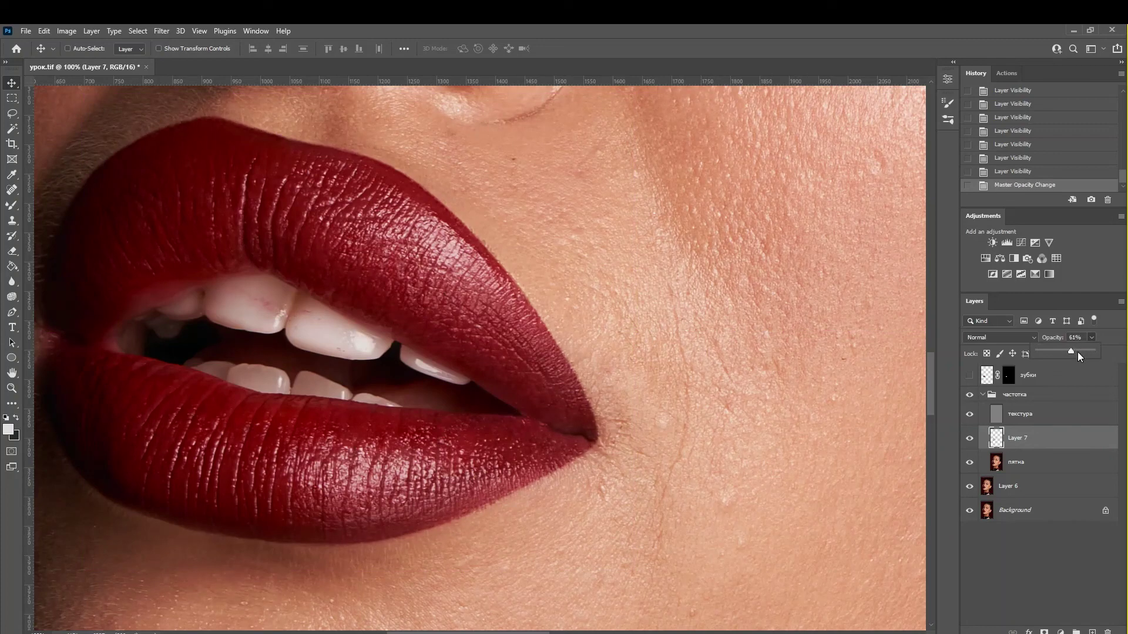
click(970, 438)
click(970, 438)
click(1083, 350)
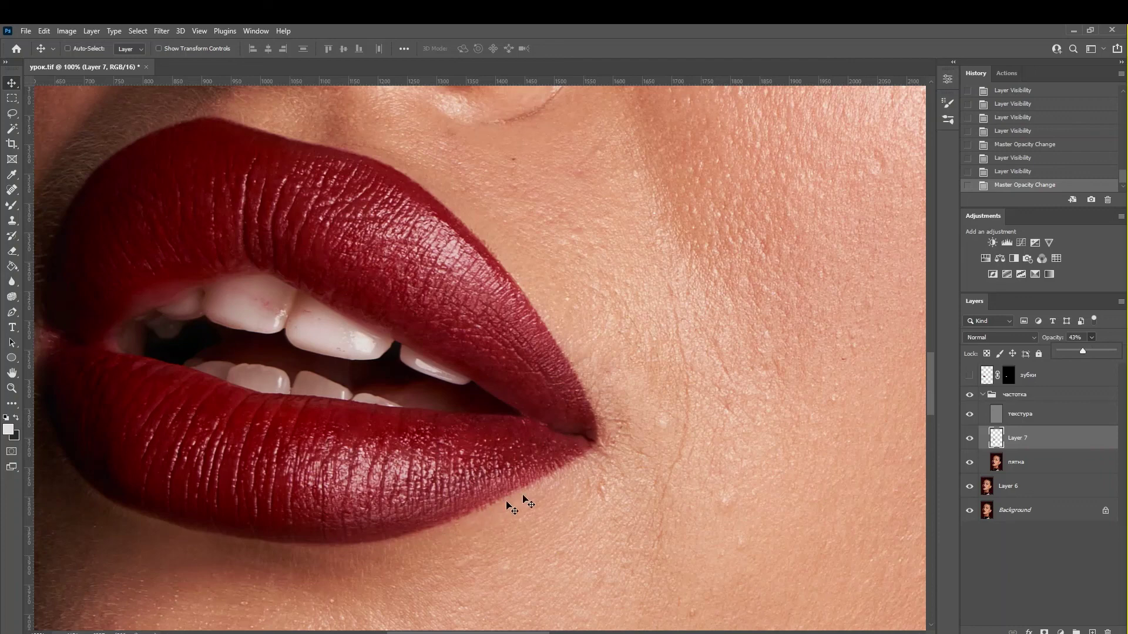
click(970, 439)
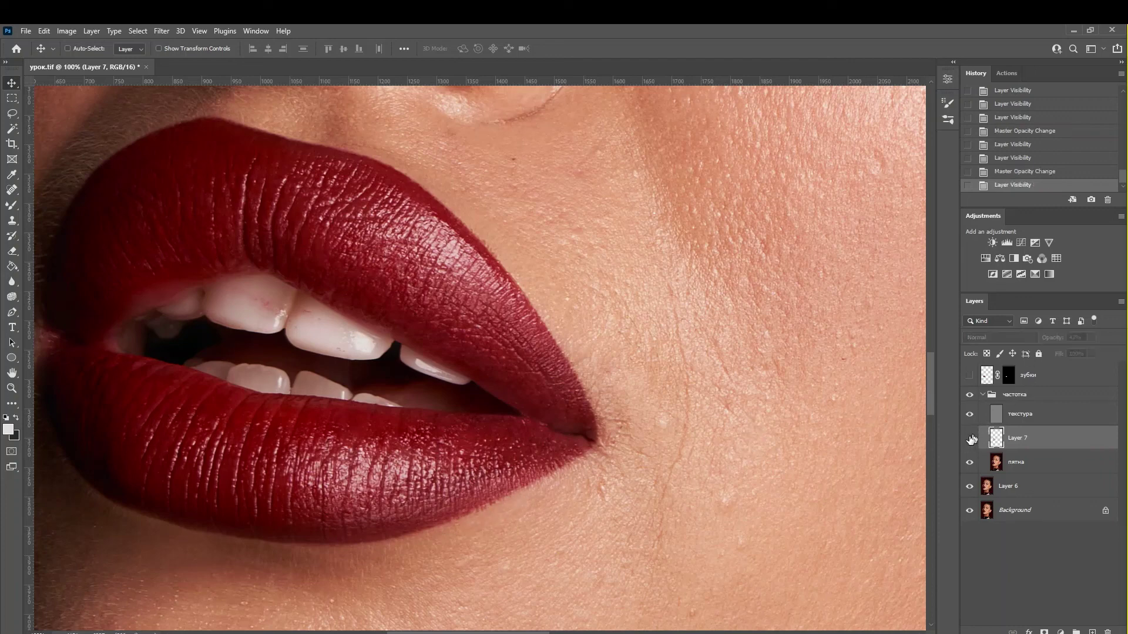
click(971, 439)
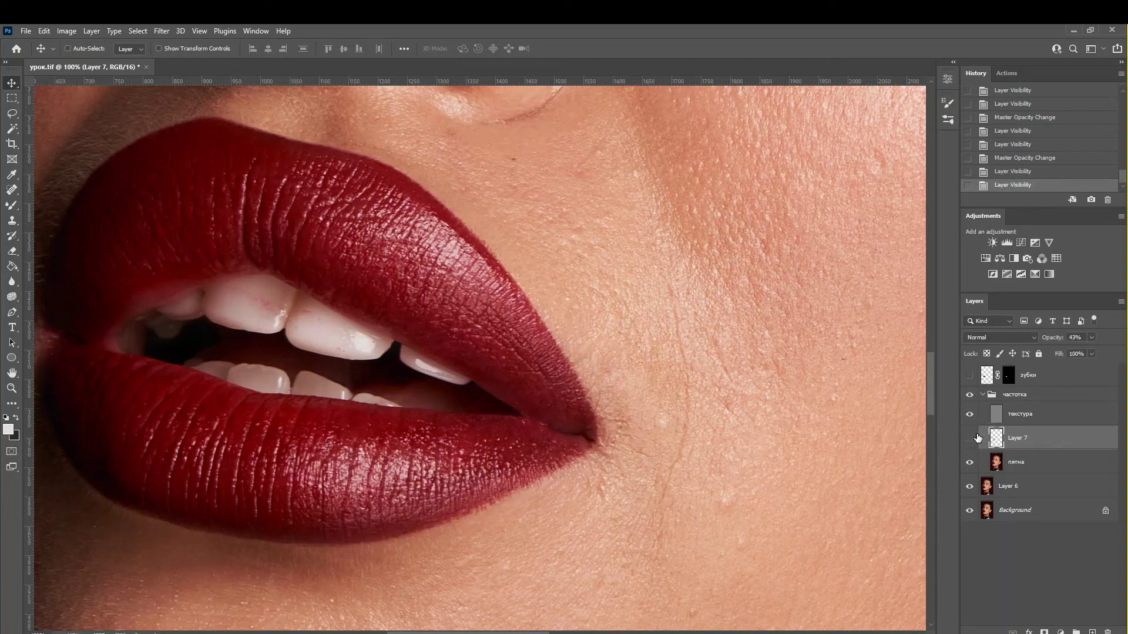
click(978, 438)
click(979, 438)
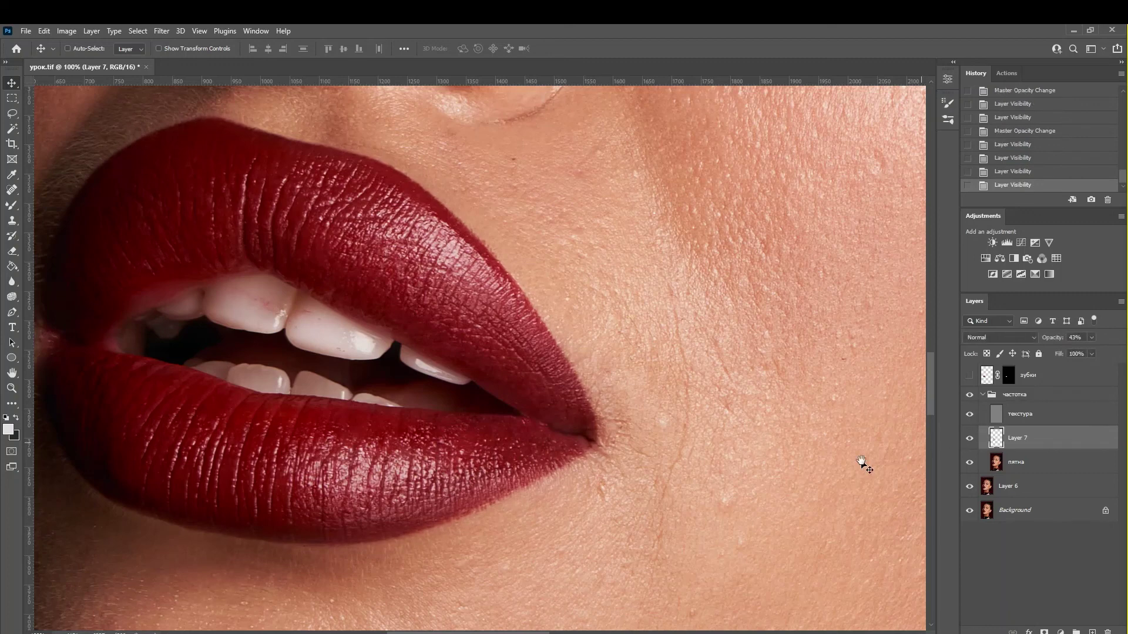
scroll(630, 504, down, 1)
drag(675, 524, 651, 504)
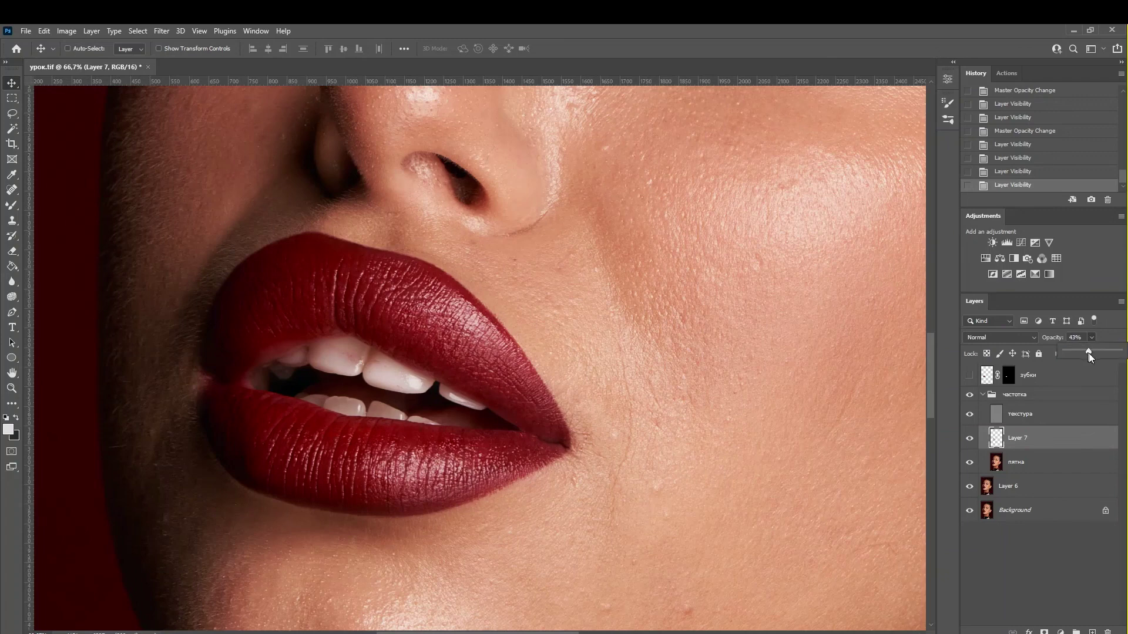
Step: Set Layer 7 to 47% opacity, compare the частотка group on/off, then collapse it
drag(1089, 351, 1091, 351)
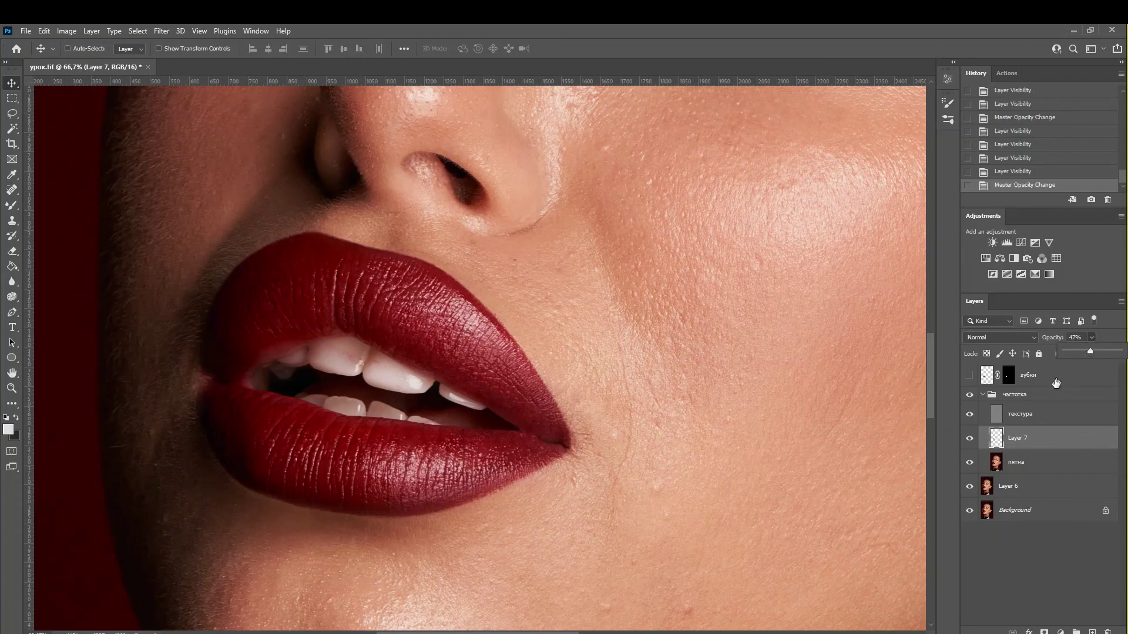
click(543, 360)
click(966, 397)
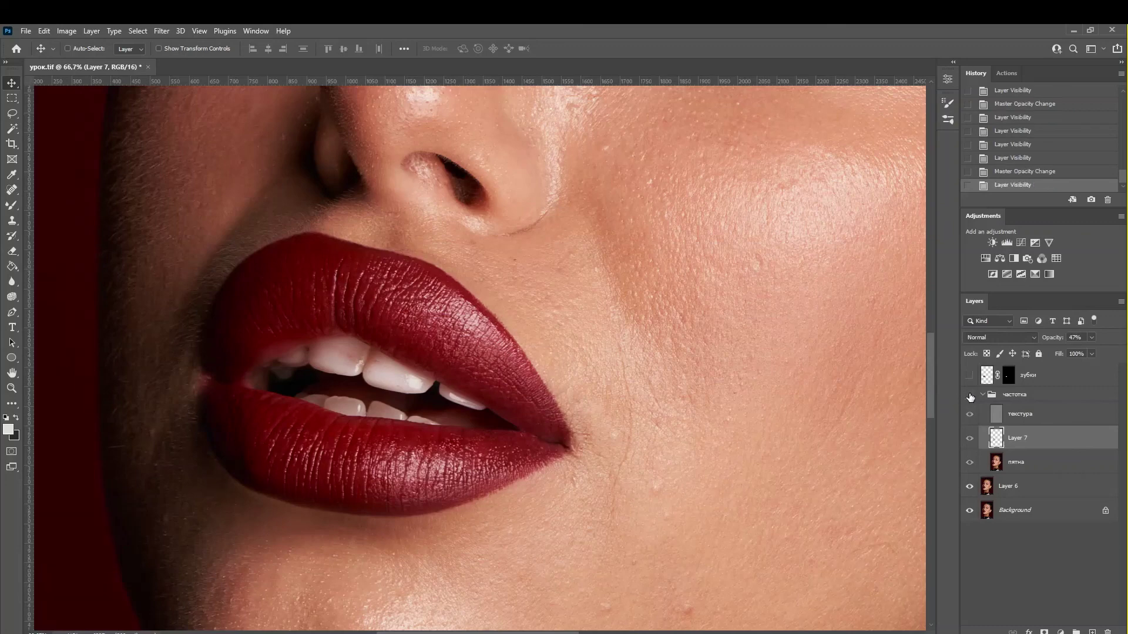
click(969, 397)
click(970, 397)
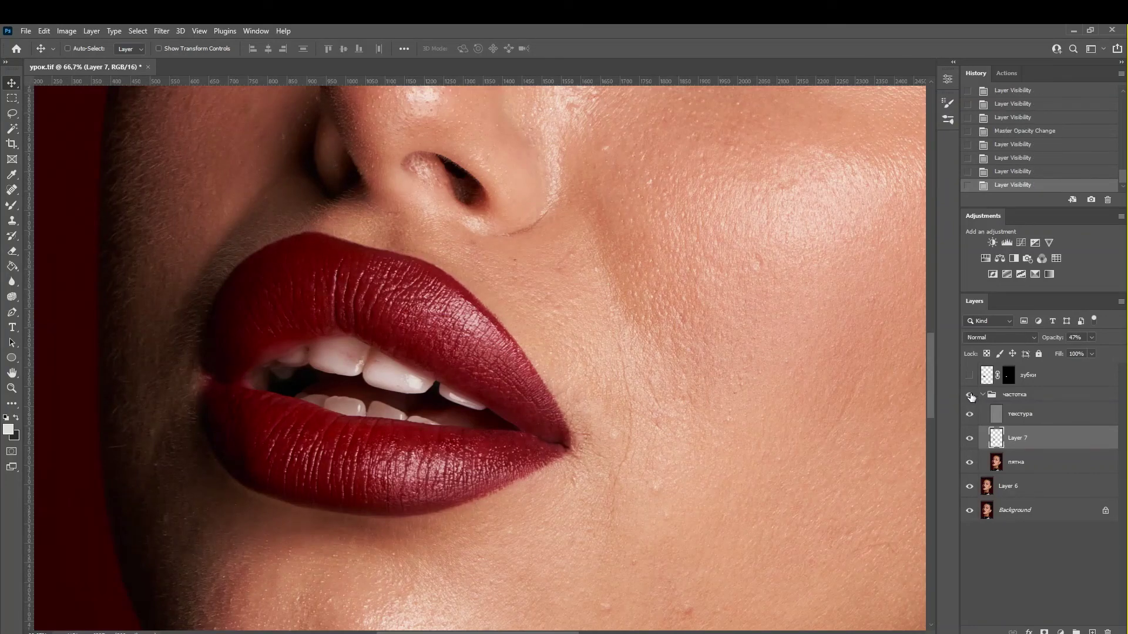
click(984, 395)
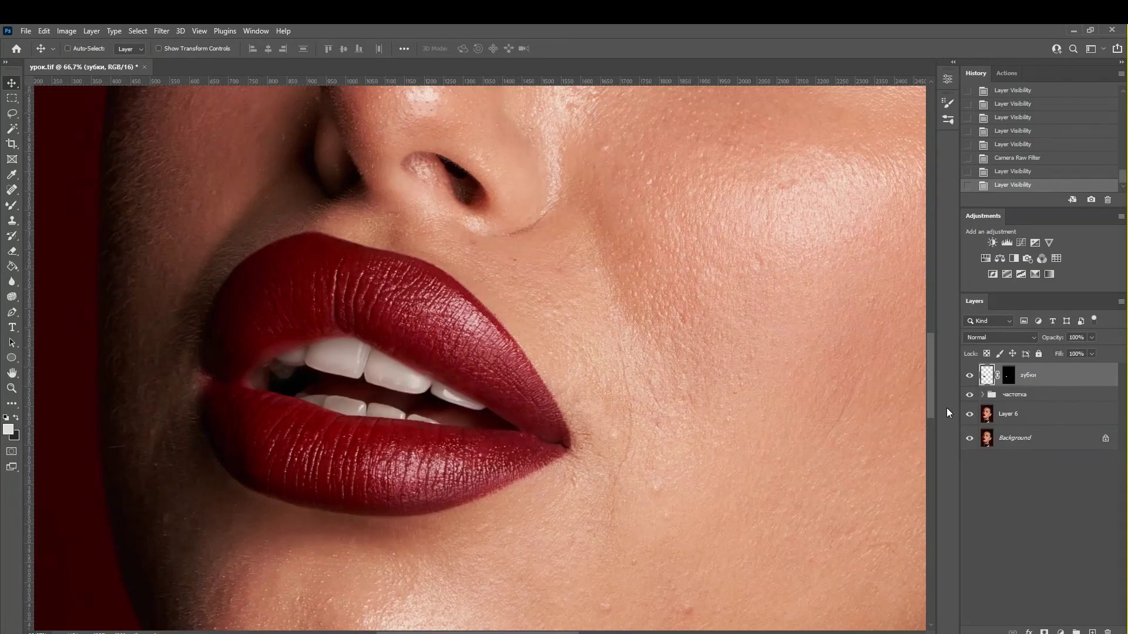
Step: Compare the зубки teeth whitening on/off, then merge зубки, частотка and Layer 6
click(968, 376)
click(970, 376)
click(971, 378)
click(970, 379)
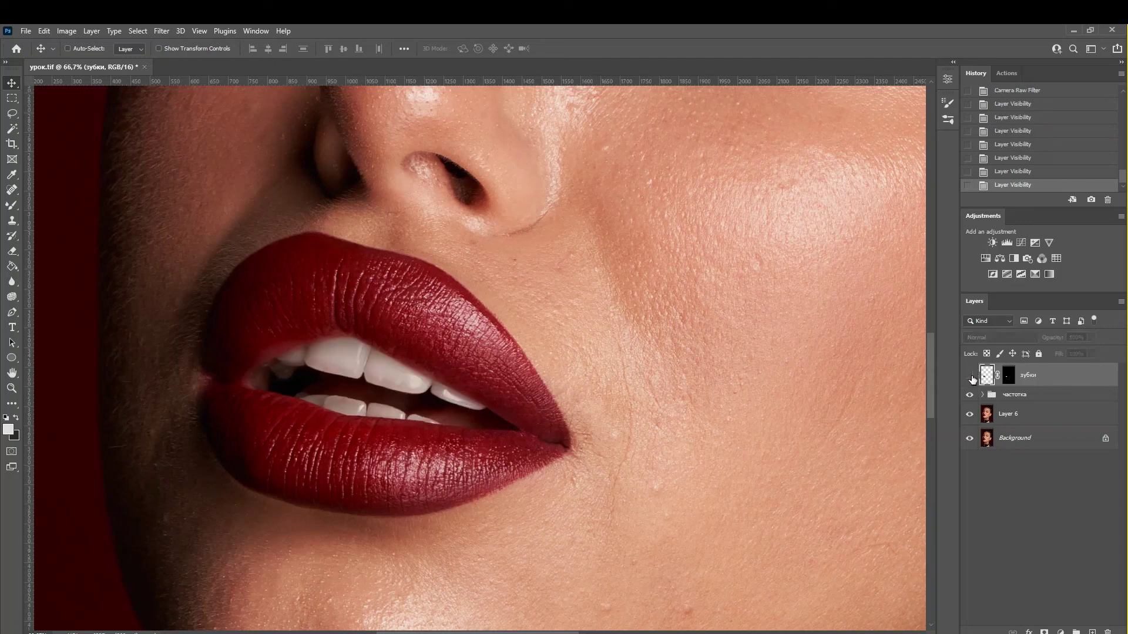
click(973, 379)
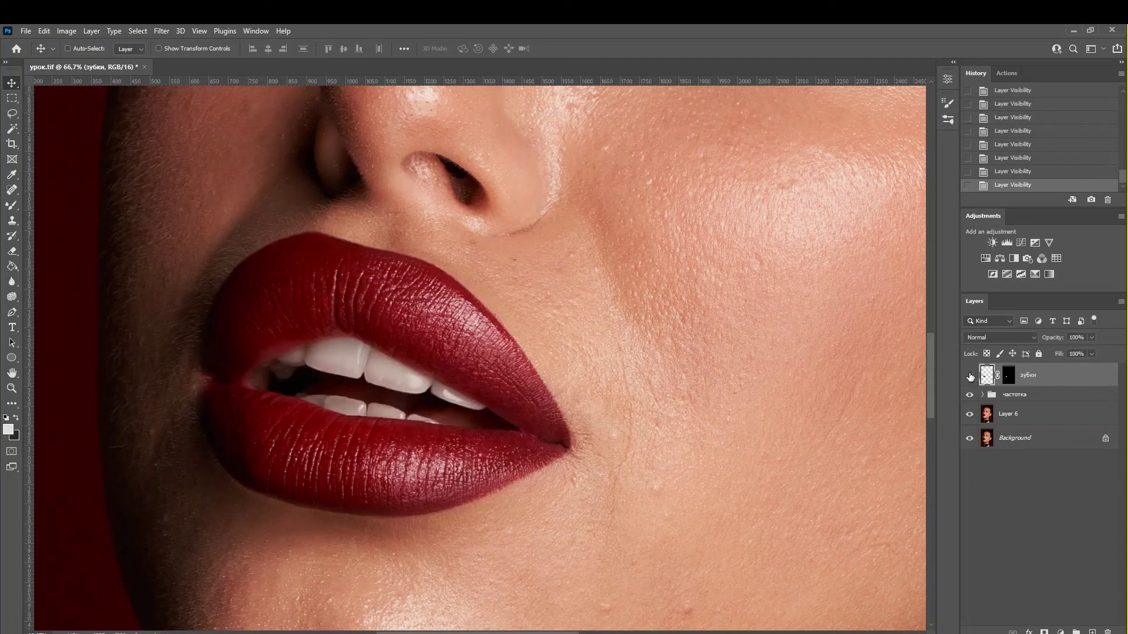
click(970, 377)
click(972, 377)
shift+click(1017, 423)
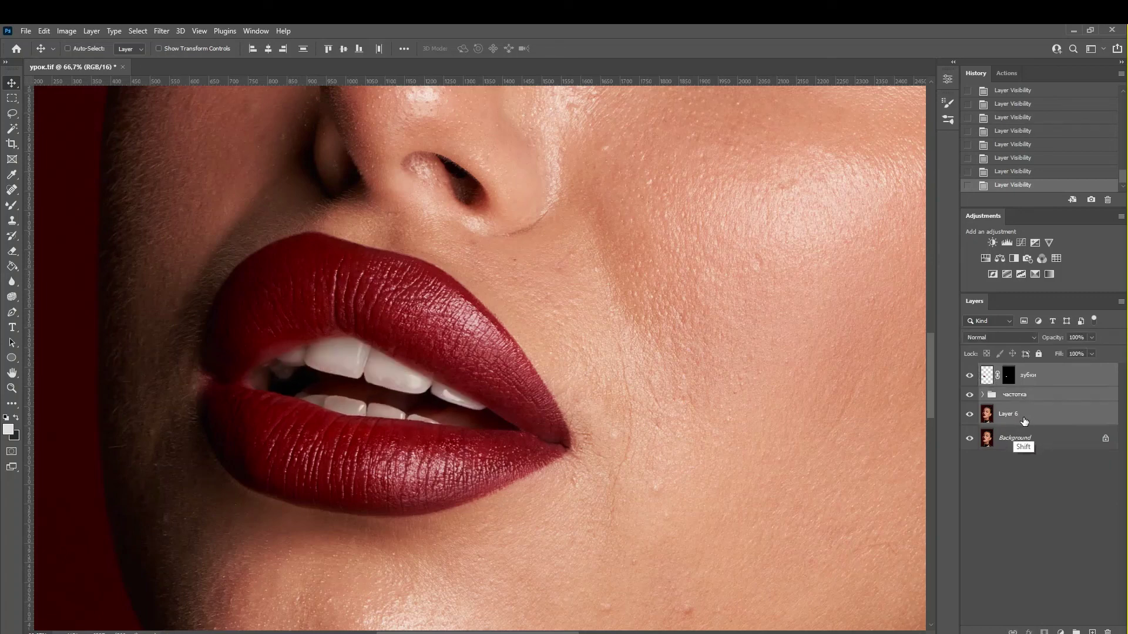
key(ctrl+e)
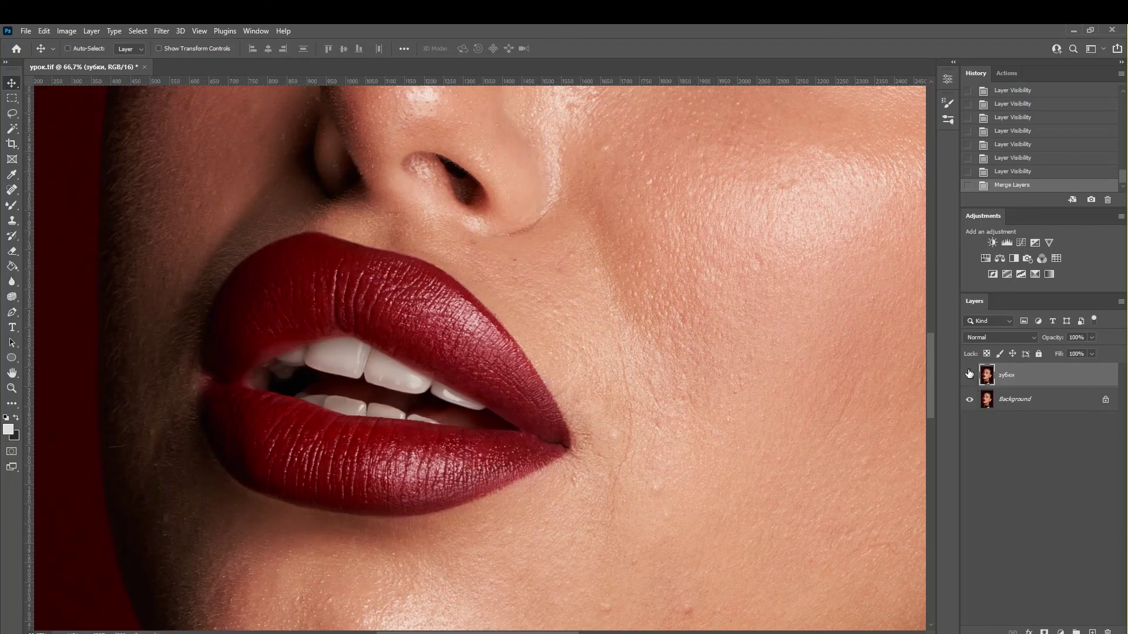
click(970, 376)
click(970, 375)
click(970, 375)
click(970, 376)
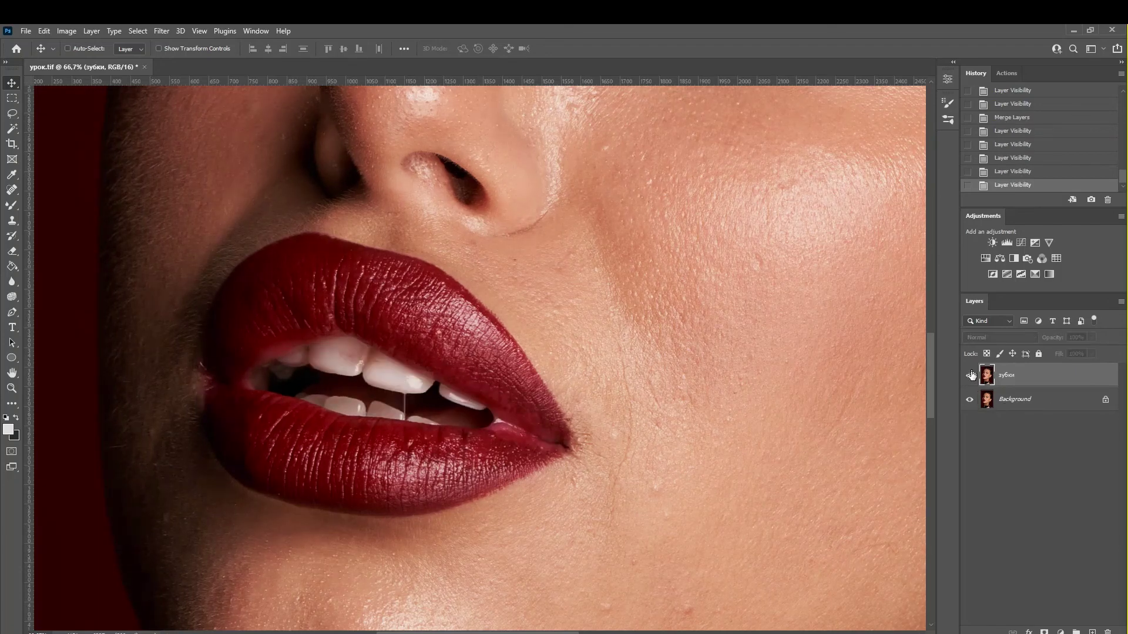
drag(504, 409, 589, 374)
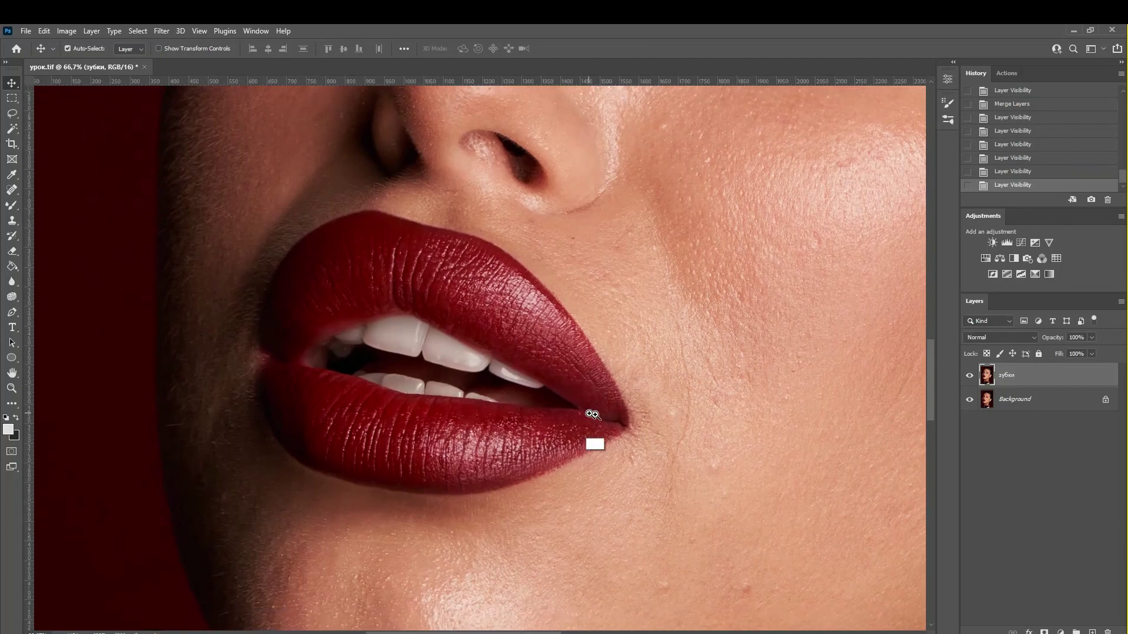
scroll(593, 413, up, 1)
click(969, 376)
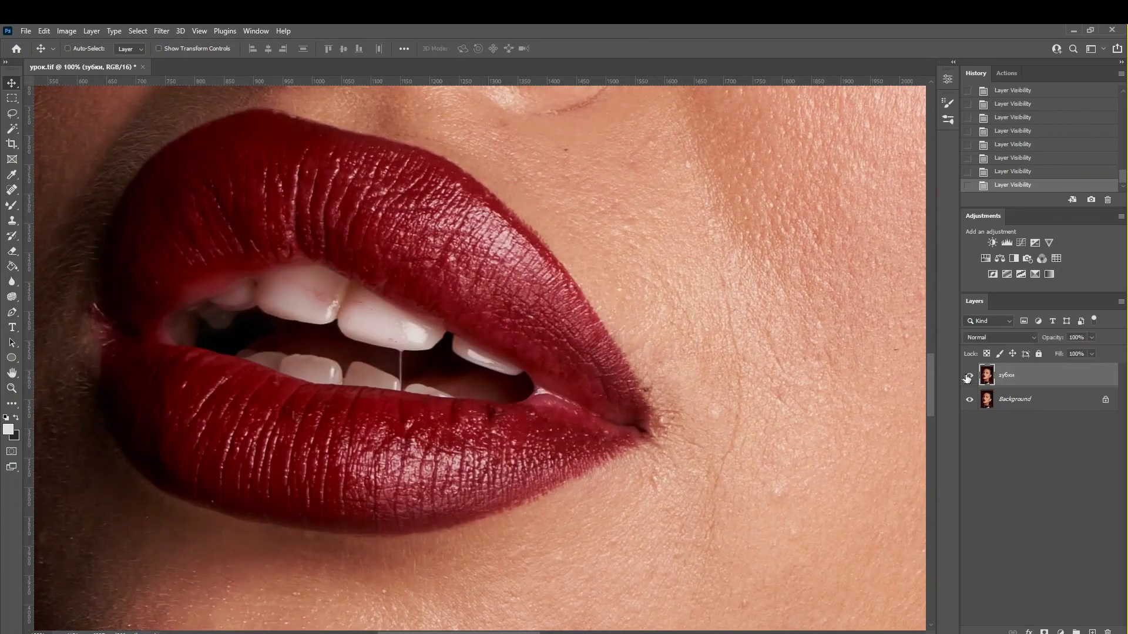
click(969, 375)
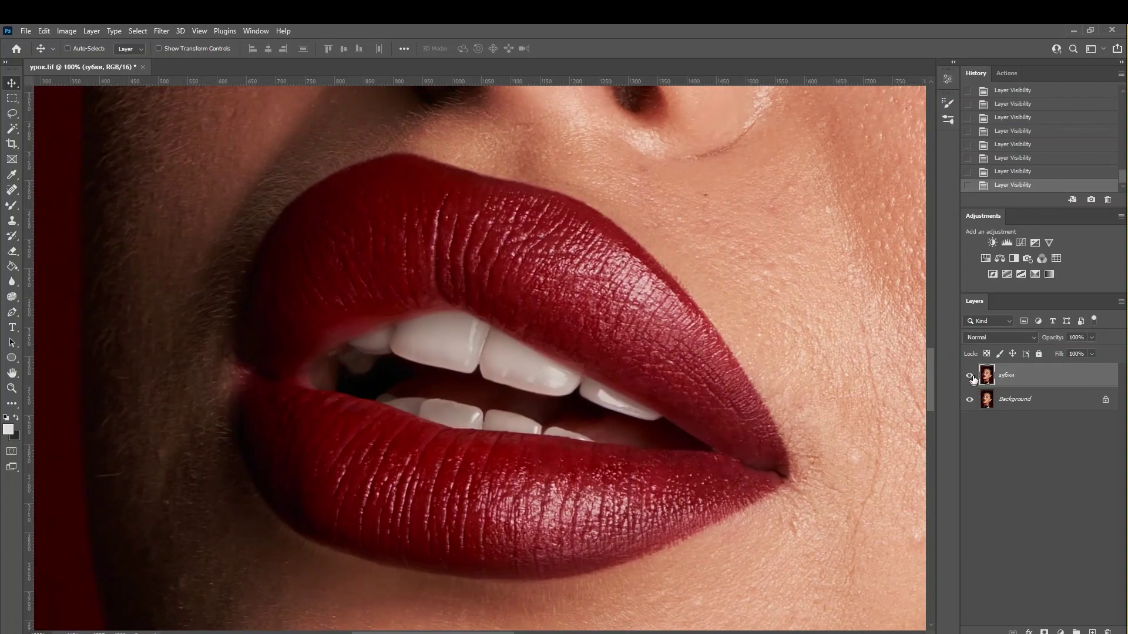
click(971, 378)
click(972, 378)
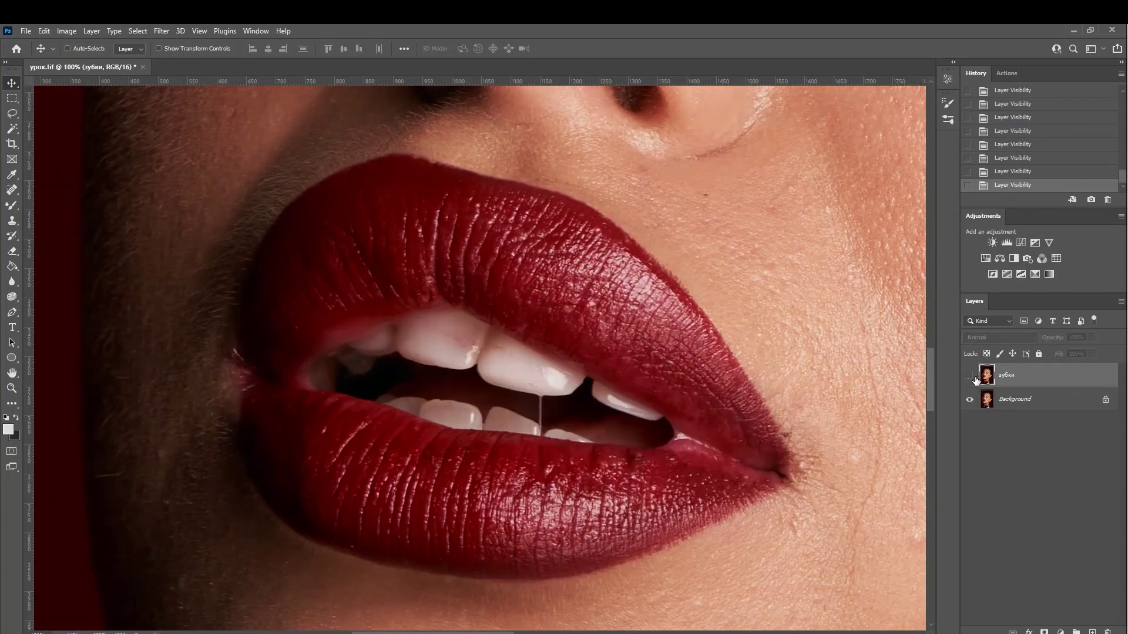
click(972, 378)
drag(811, 450, 736, 420)
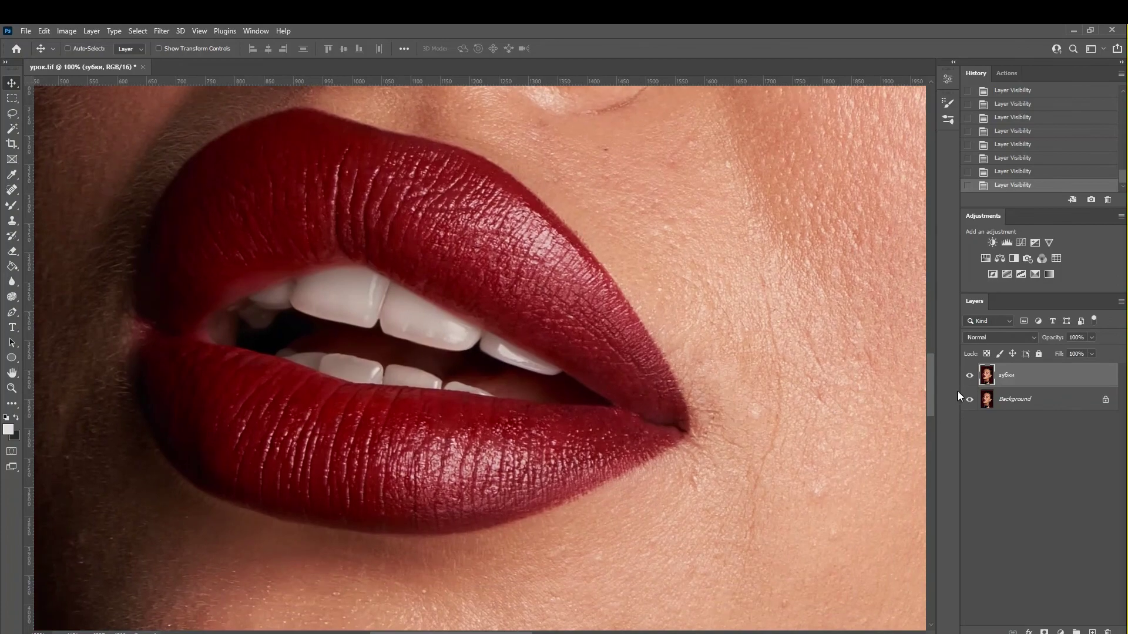
click(971, 378)
click(970, 378)
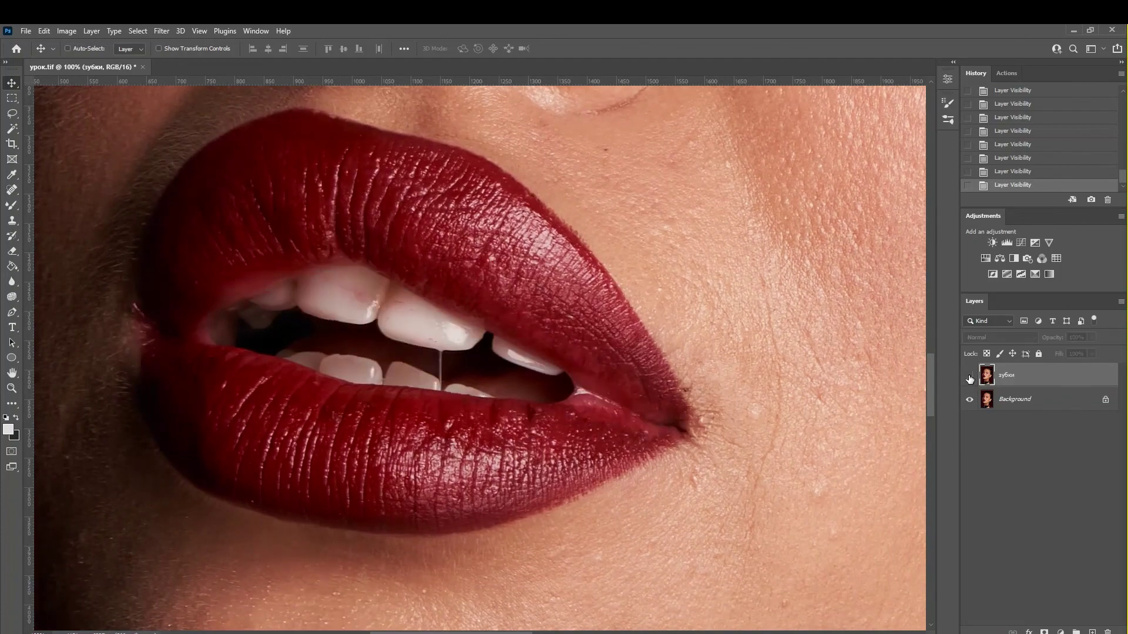
click(969, 378)
scroll(811, 446, down, 1)
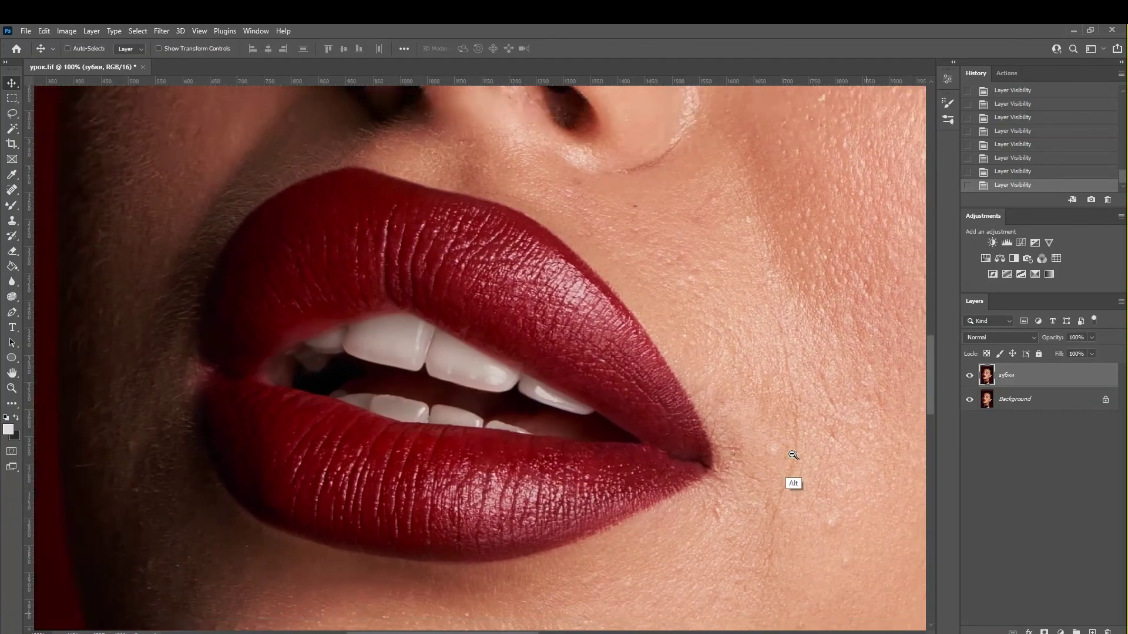
scroll(674, 473, down, 1)
scroll(692, 478, down, 1)
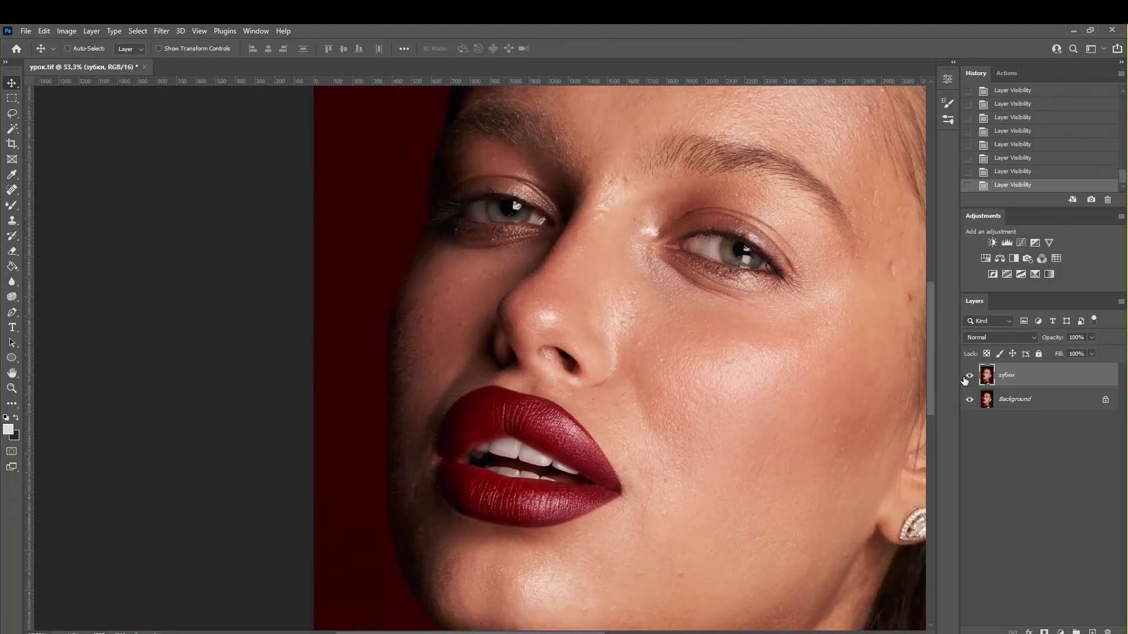
click(969, 377)
click(970, 377)
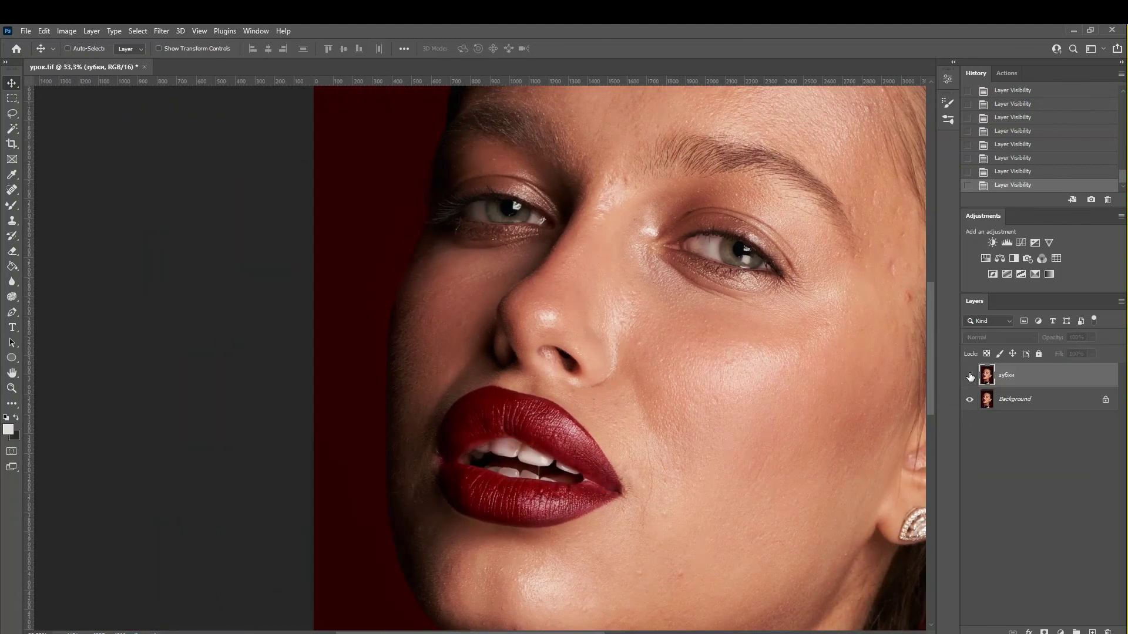
click(970, 378)
click(970, 378)
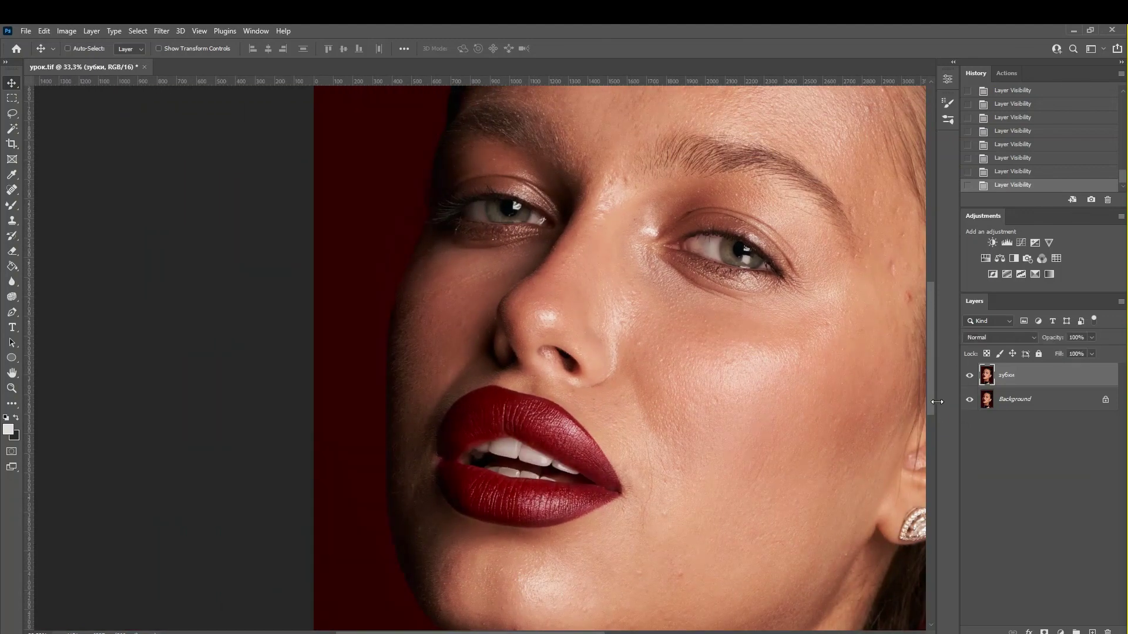